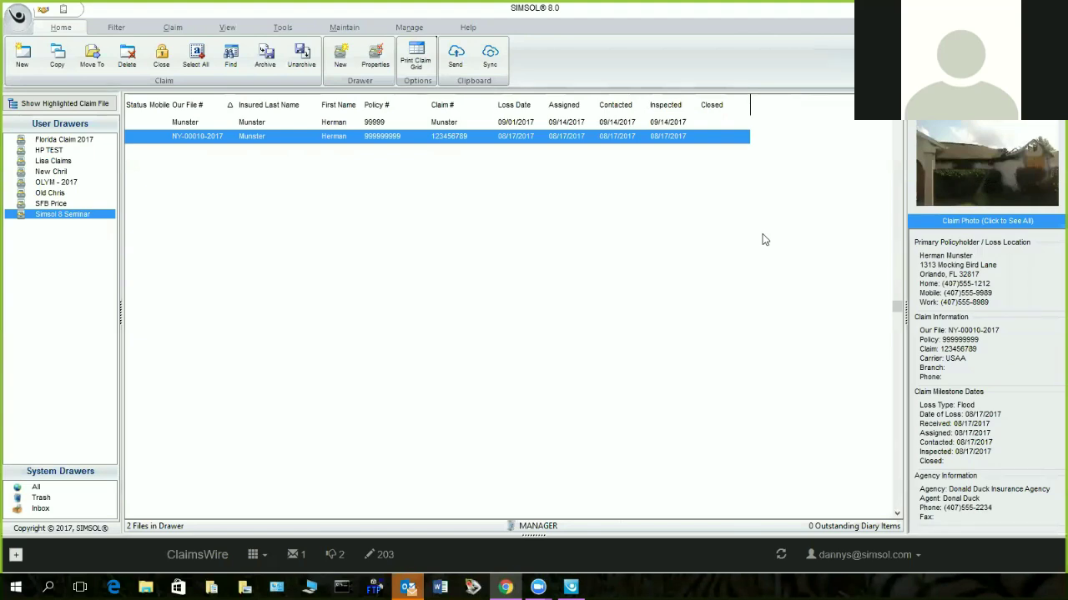
- Browse the photos of the claim with the 08/17/2017 loss date in the Claim Photo Previewer and close it
{"action": "left_click", "coordinate": [967, 171]}
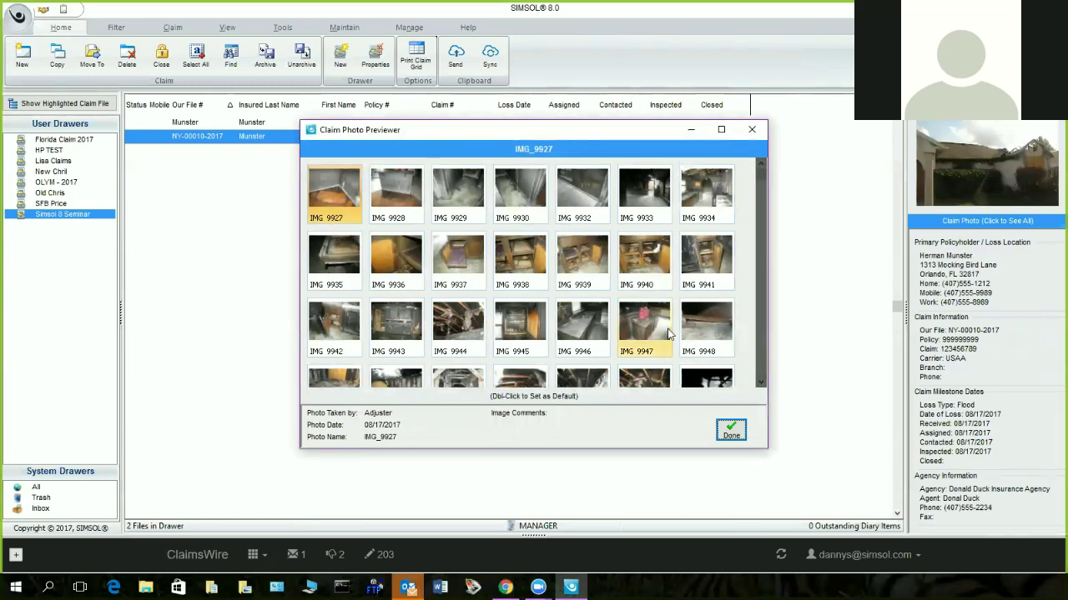
{"action": "left_click", "coordinate": [758, 382]}
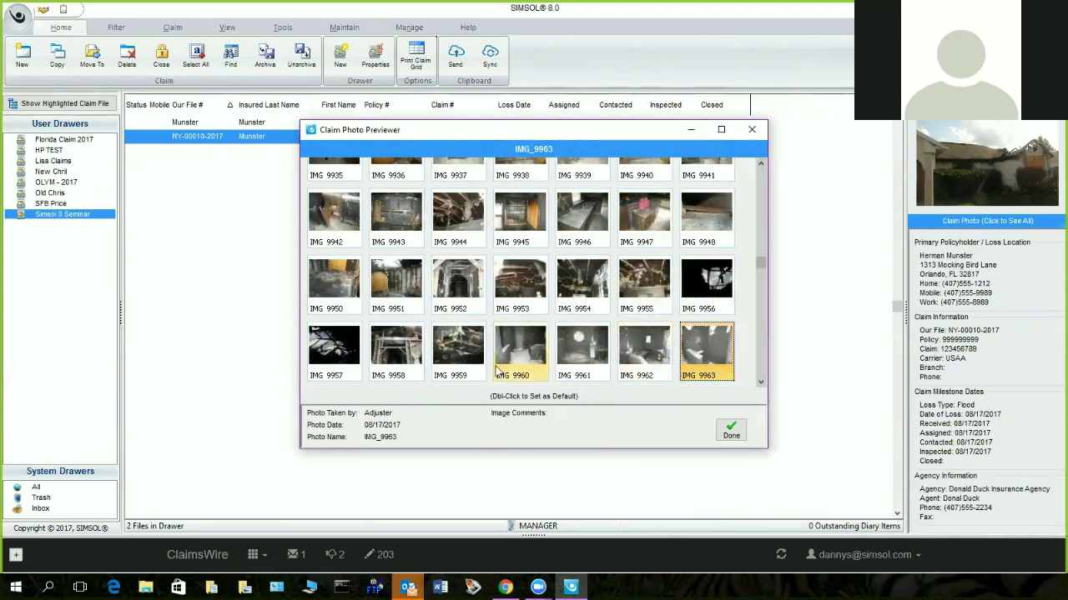
{"action": "left_click", "coordinate": [405, 352]}
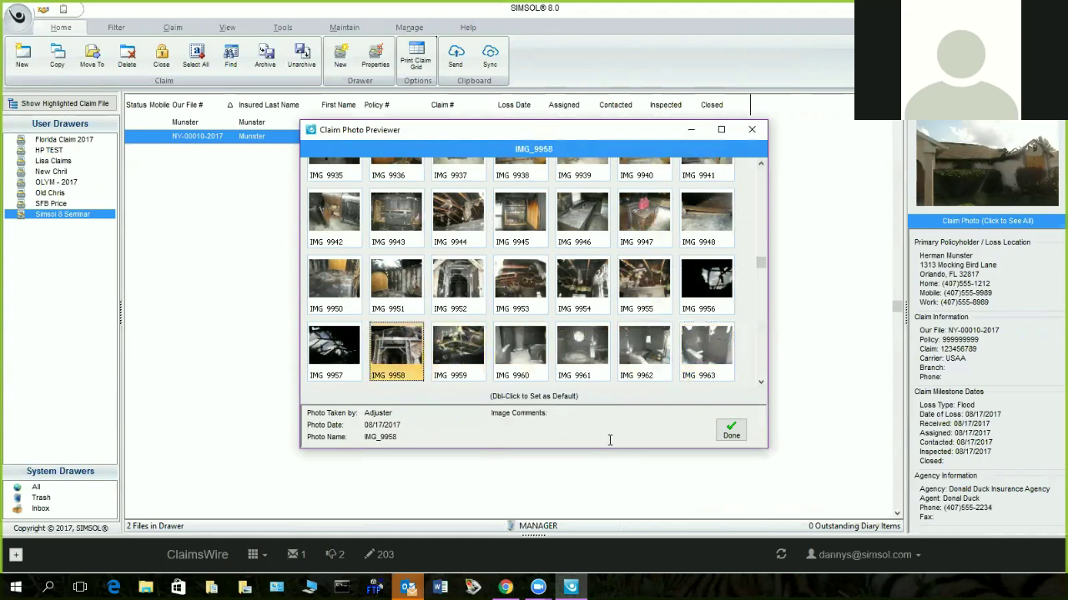
{"action": "left_click", "coordinate": [732, 432]}
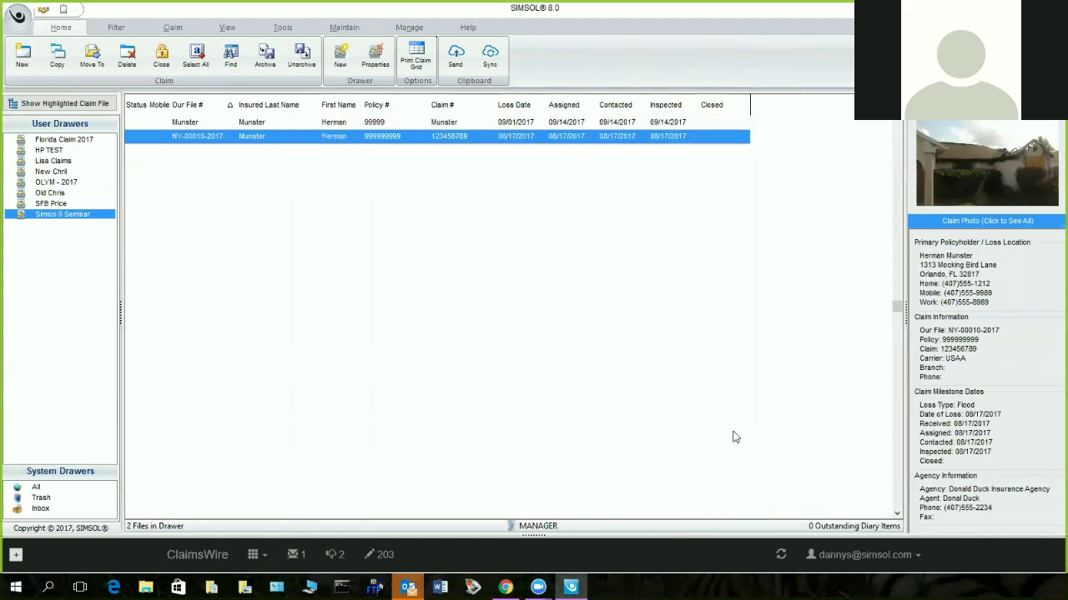
- Set photo IMG_9943 as the default photo of the highlighted claim
{"action": "left_click", "coordinate": [959, 167]}
{"action": "left_click", "coordinate": [393, 325]}
{"action": "double_click", "coordinate": [394, 325]}
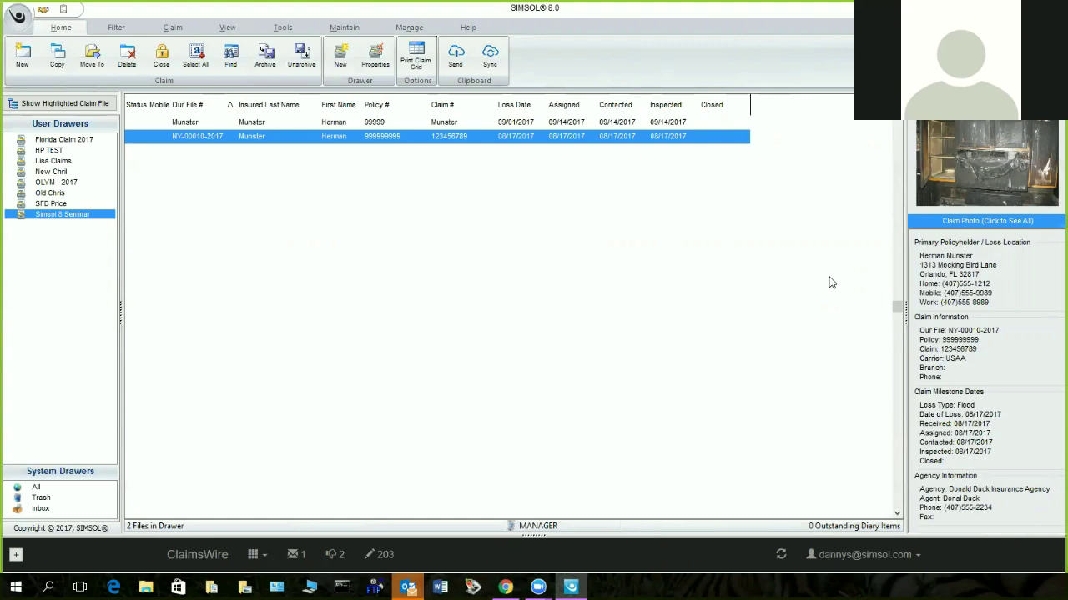
- Open the claim with the 09/01/2017 loss date and review its milestone dates
{"action": "left_click", "coordinate": [407, 127]}
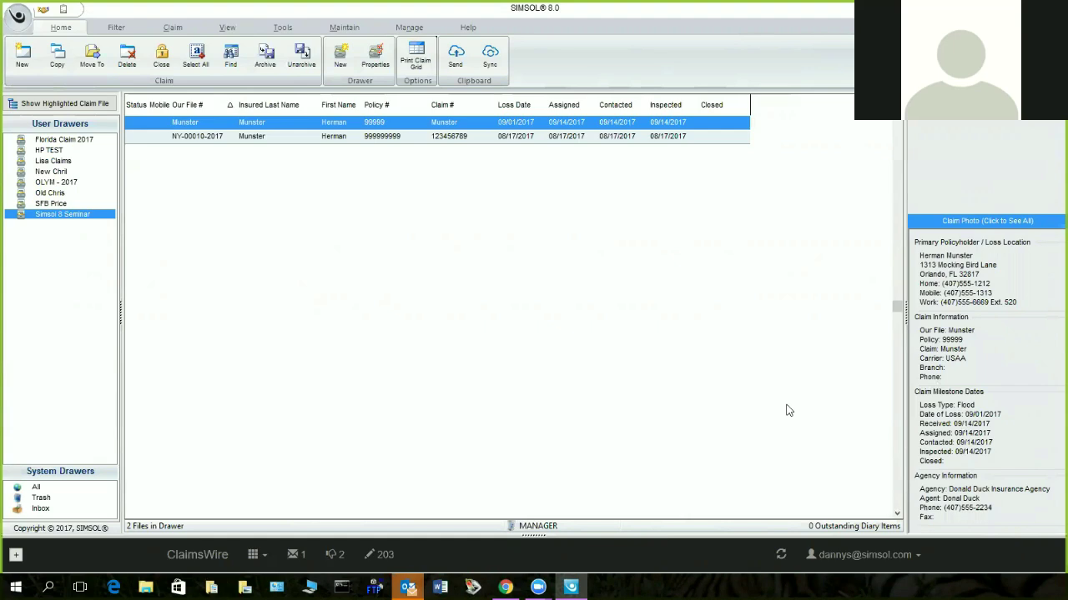
{"action": "double_click", "coordinate": [314, 124]}
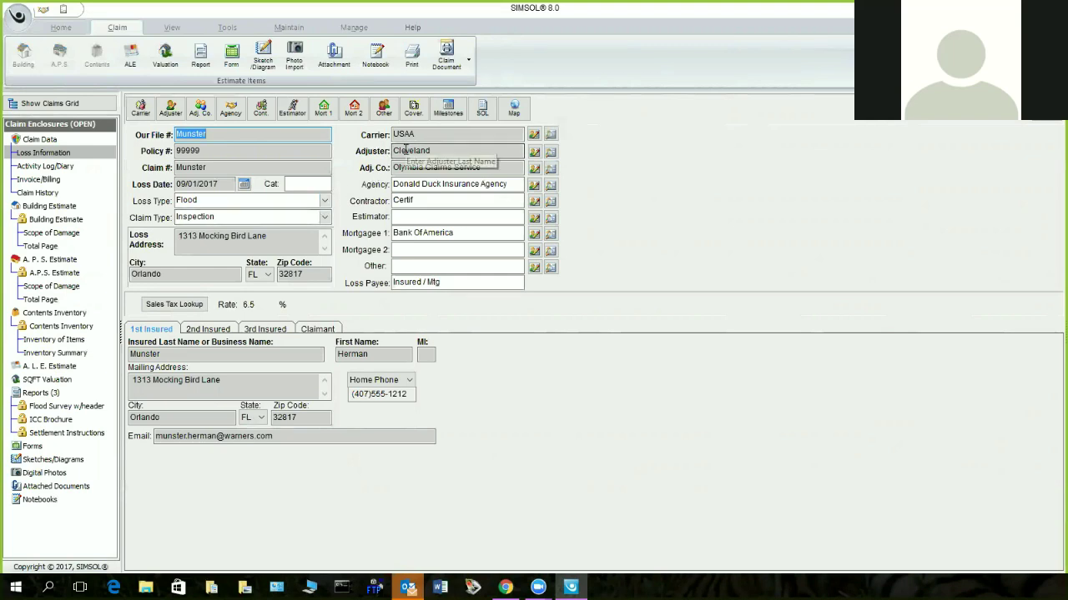
{"action": "left_click", "coordinate": [449, 112]}
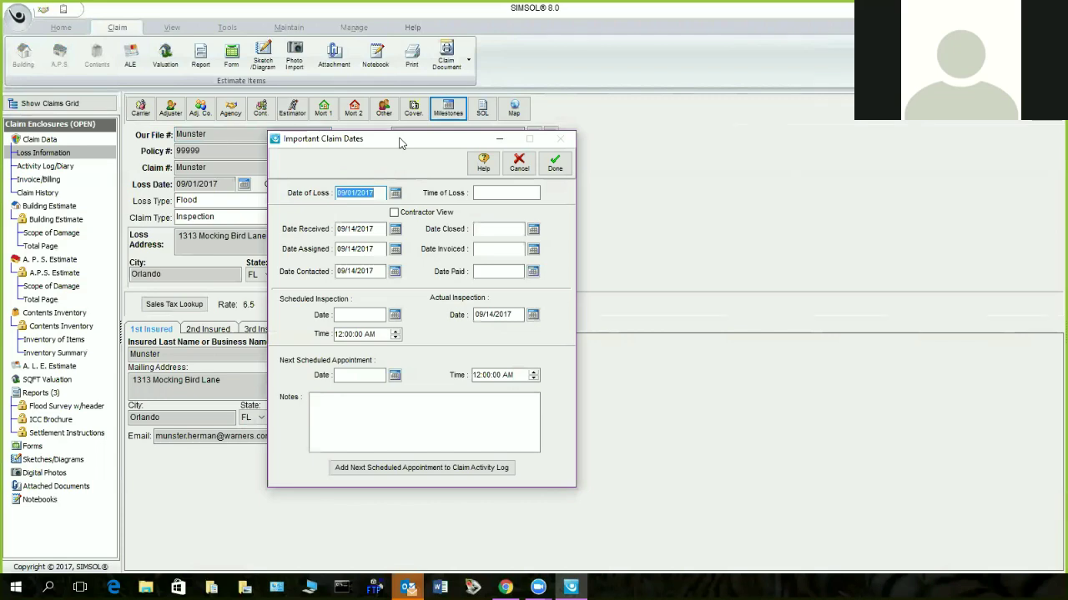
{"action": "left_click_drag", "start_coordinate": [400, 142], "coordinate": [717, 111]}
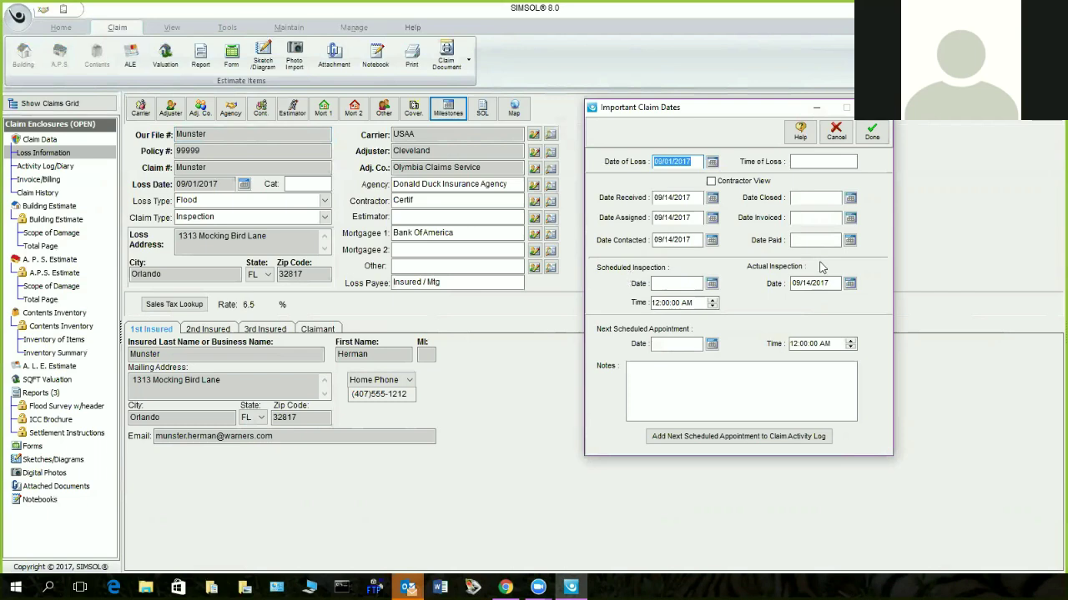
{"action": "left_click", "coordinate": [811, 239]}
{"action": "left_click", "coordinate": [871, 134]}
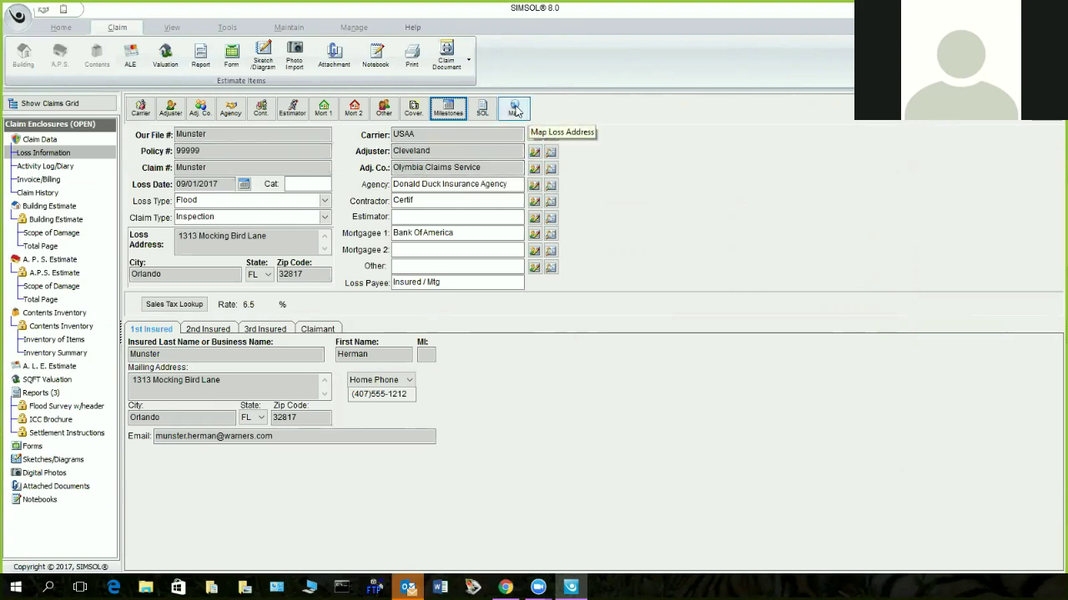
- Map the claim's loss address in Google Maps and return to the claims grid
{"action": "left_click", "coordinate": [515, 110]}
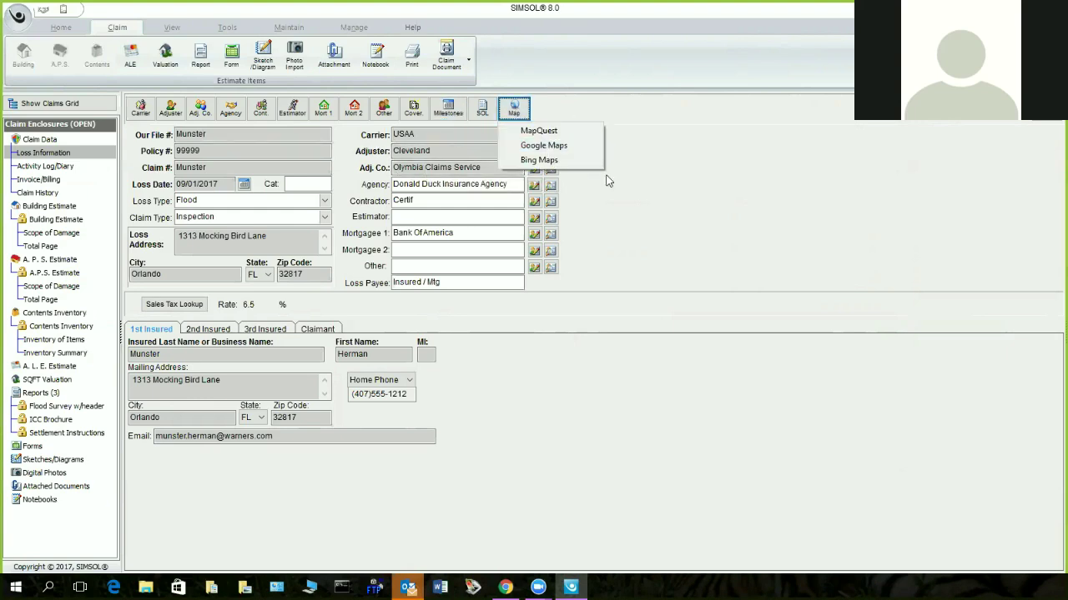
{"action": "left_click", "coordinate": [578, 149]}
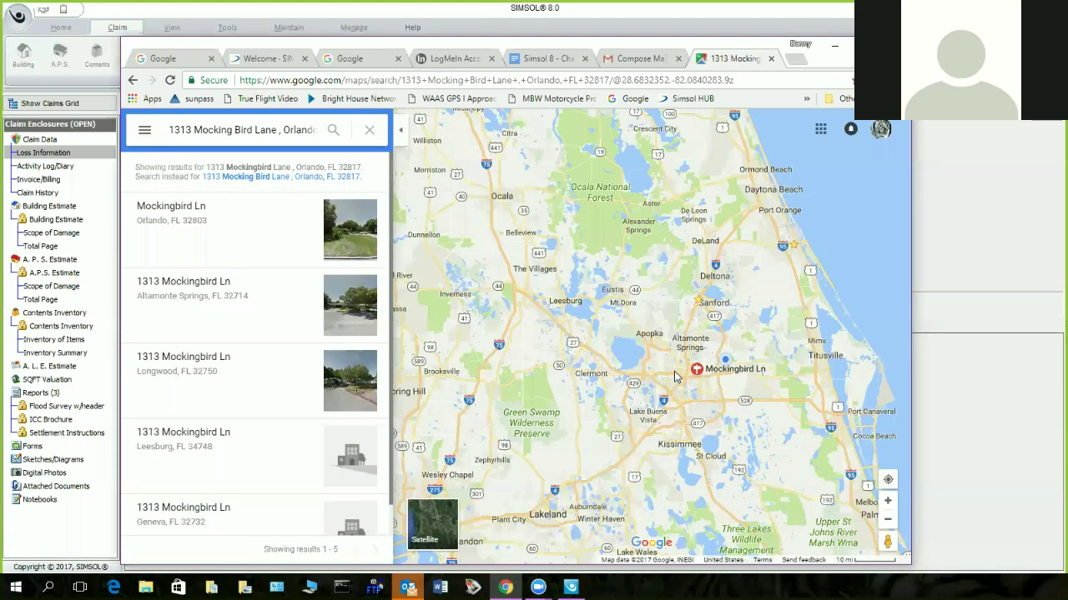
{"action": "left_click", "coordinate": [834, 45]}
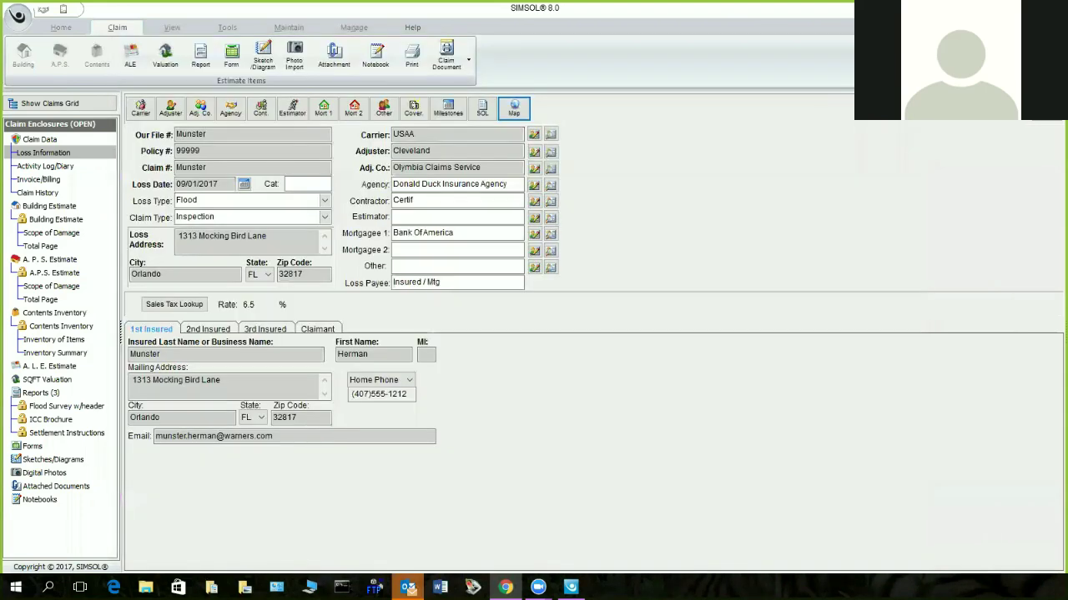
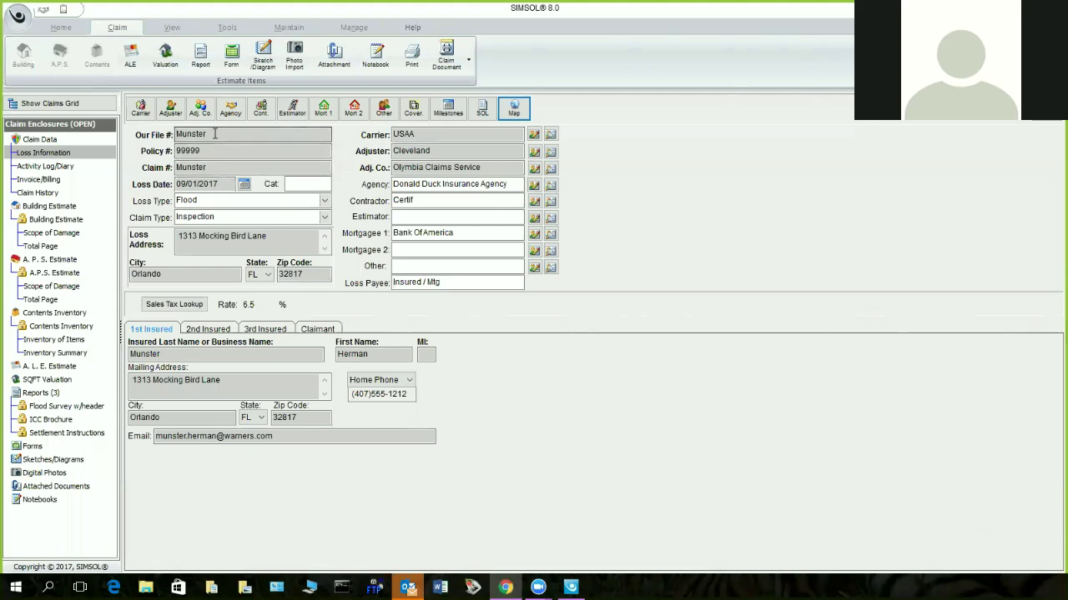
{"action": "left_click", "coordinate": [70, 27]}
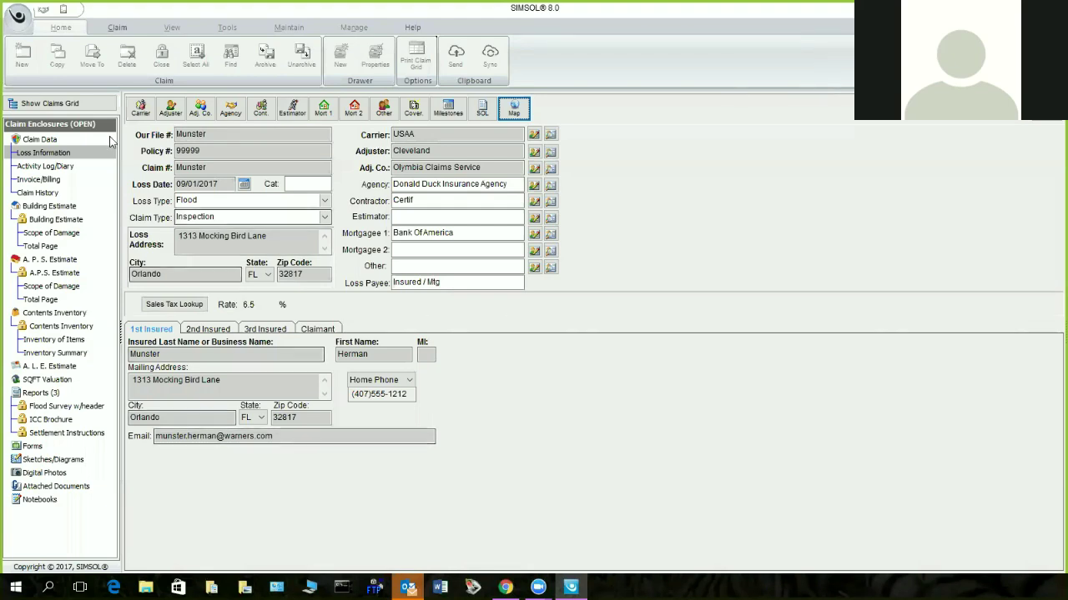
{"action": "left_click", "coordinate": [50, 104]}
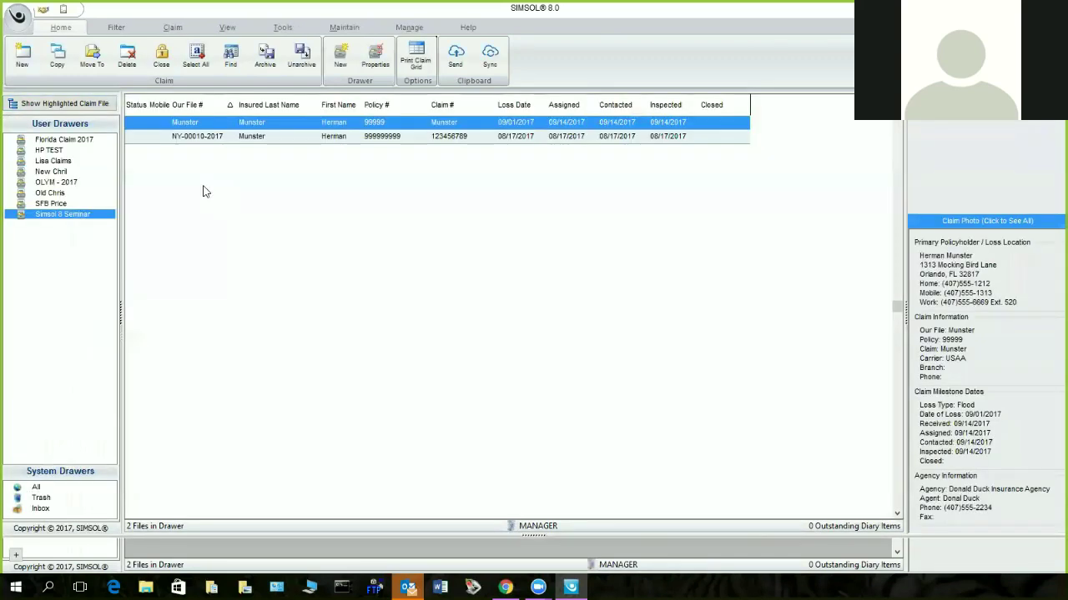
- Filter the drawer's claims to those viewed in the last day and by the policyholder's last name
{"action": "left_click", "coordinate": [116, 27]}
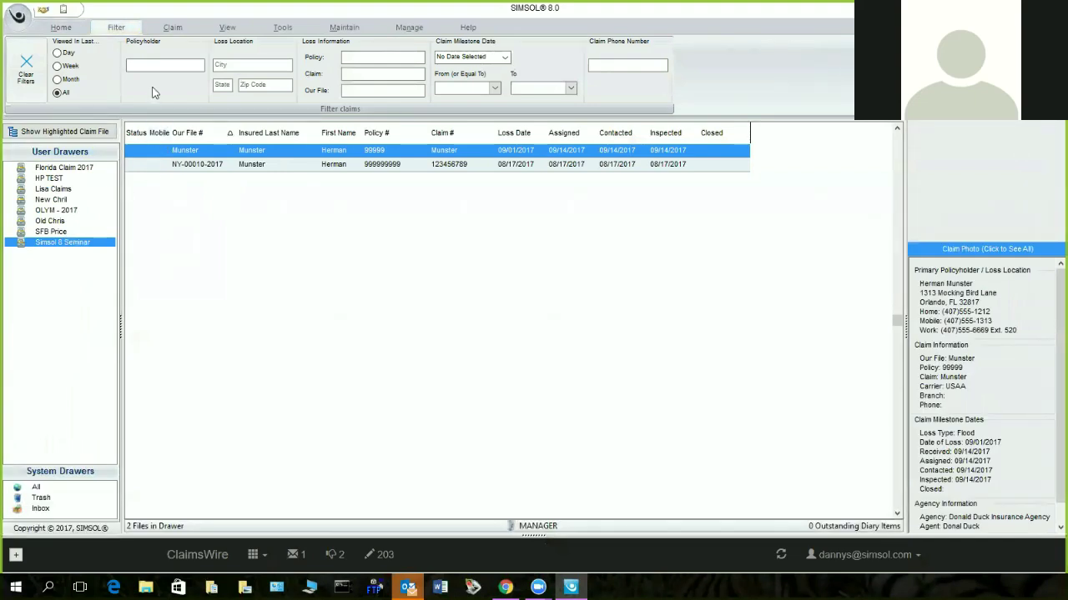
{"action": "left_click", "coordinate": [58, 79]}
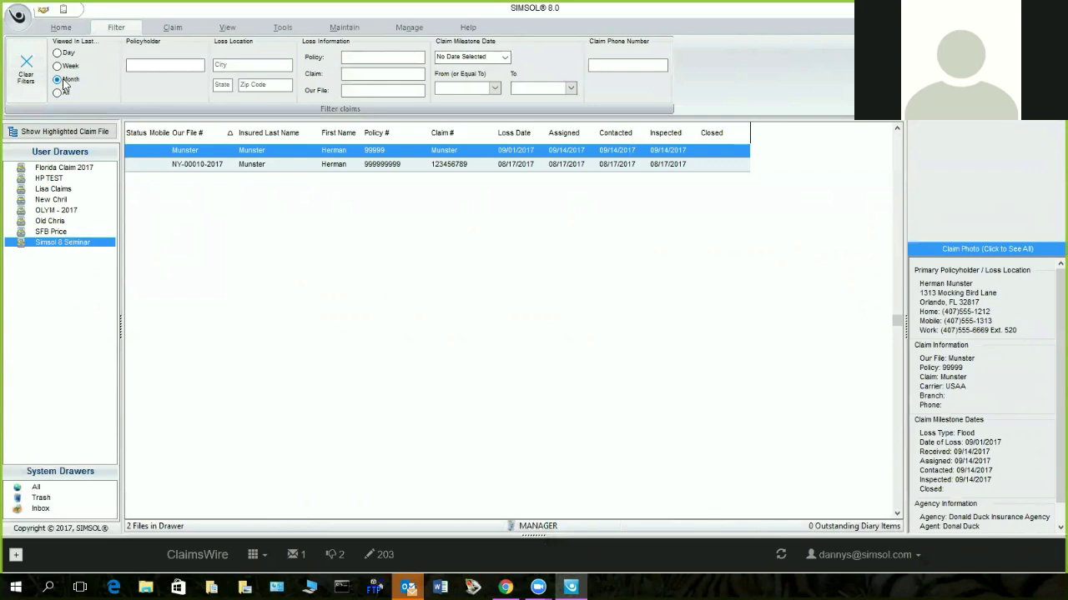
{"action": "left_click", "coordinate": [70, 55]}
{"action": "left_click", "coordinate": [189, 67]}
{"action": "type", "text": "Munster"}
{"action": "key", "text": "Tab"}
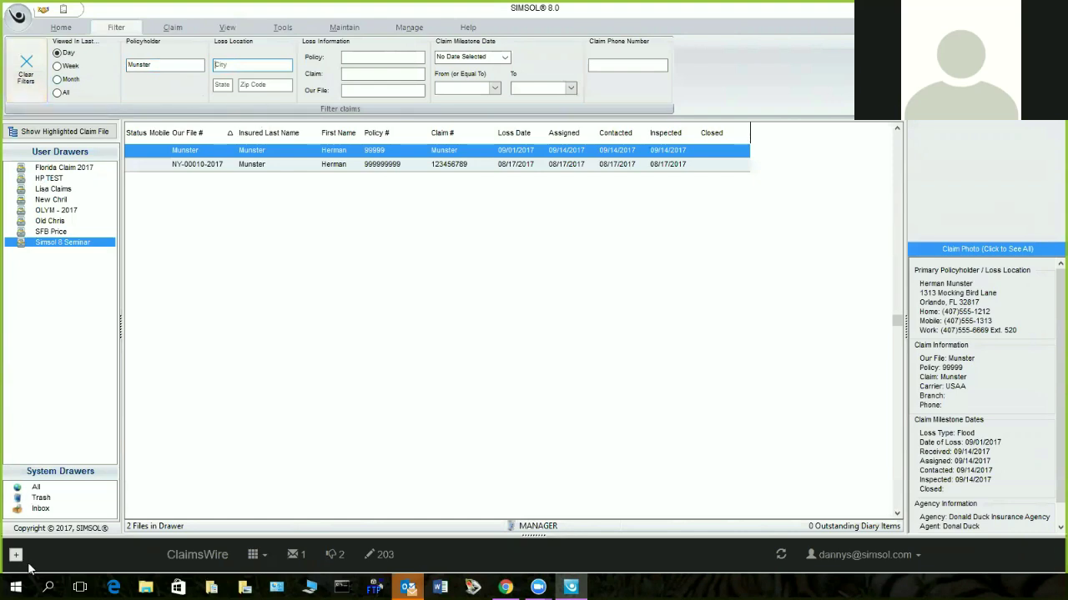
- Filter the claims of all drawers by the policyholder's last name and clear that filter
{"action": "left_click", "coordinate": [38, 488]}
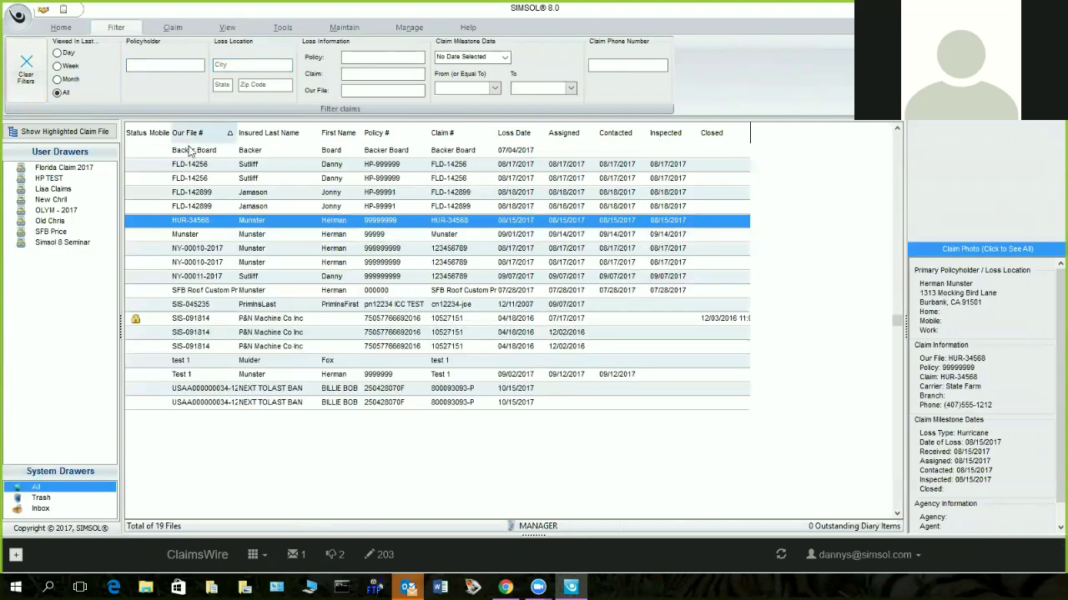
{"action": "left_click", "coordinate": [164, 65]}
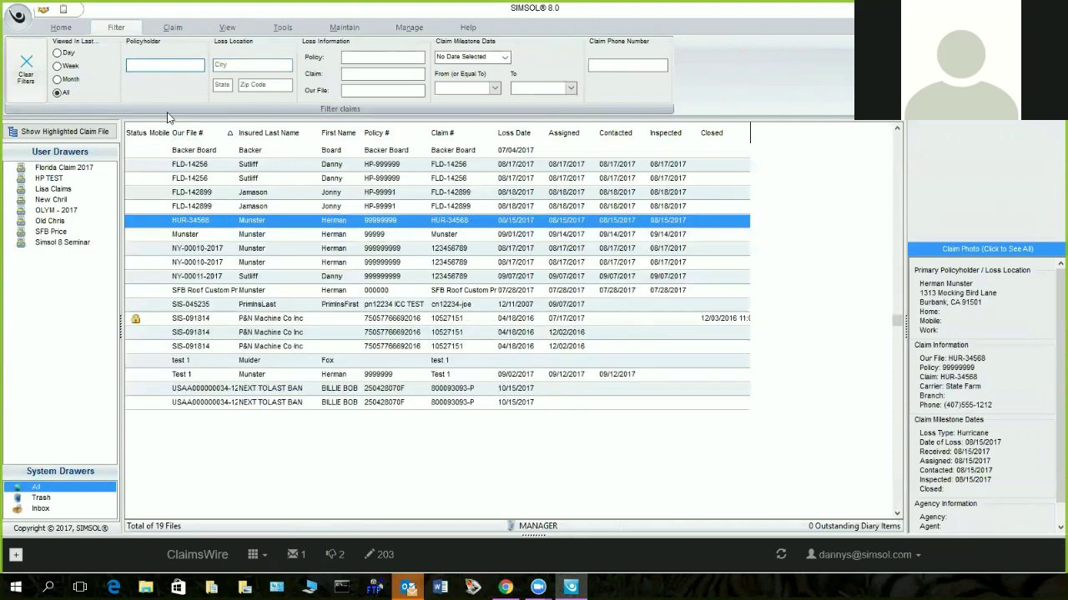
{"action": "type", "text": "Munster"}
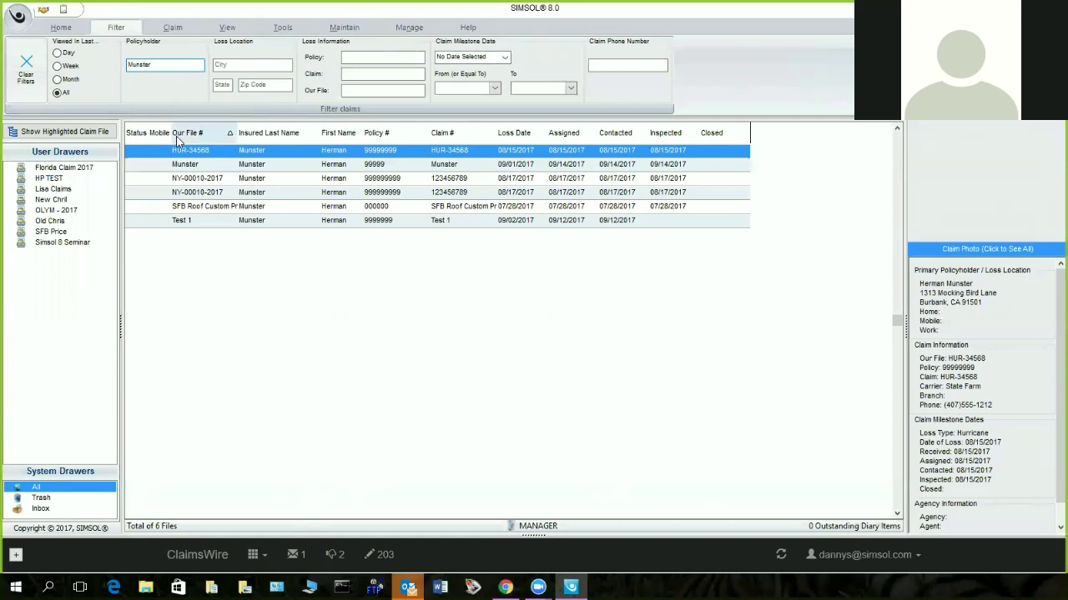
{"action": "key", "text": "BackSpace"}
{"action": "key", "text": "BackSpace"}
{"action": "key", "text": "BackSpace"}
{"action": "key", "text": "BackSpace"}
{"action": "key", "text": "BackSpace"}
{"action": "key", "text": "BackSpace"}
{"action": "key", "text": "BackSpace"}
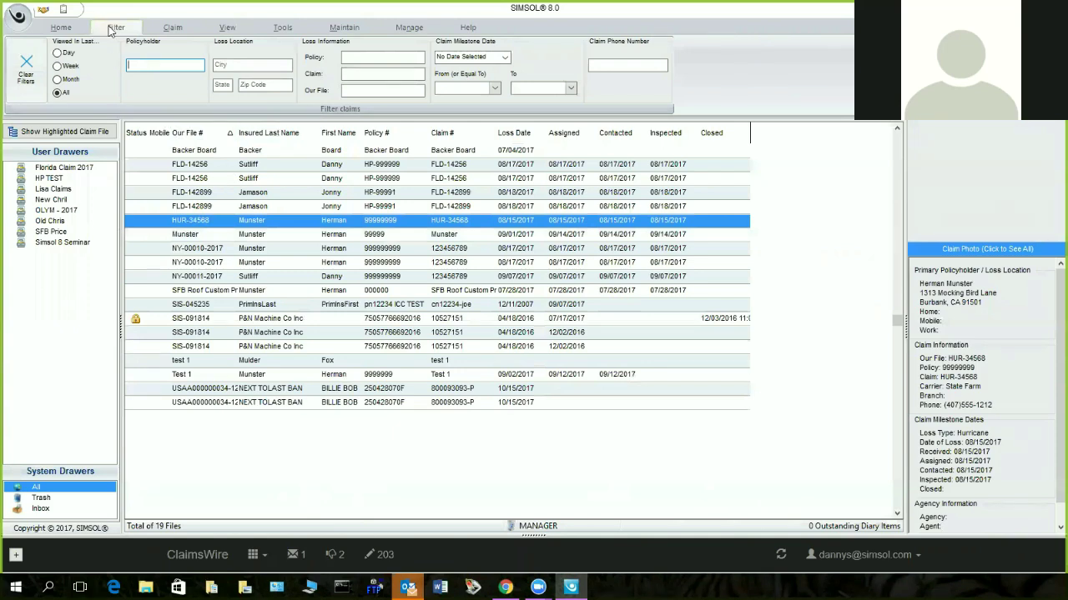
{"action": "left_click", "coordinate": [388, 59]}
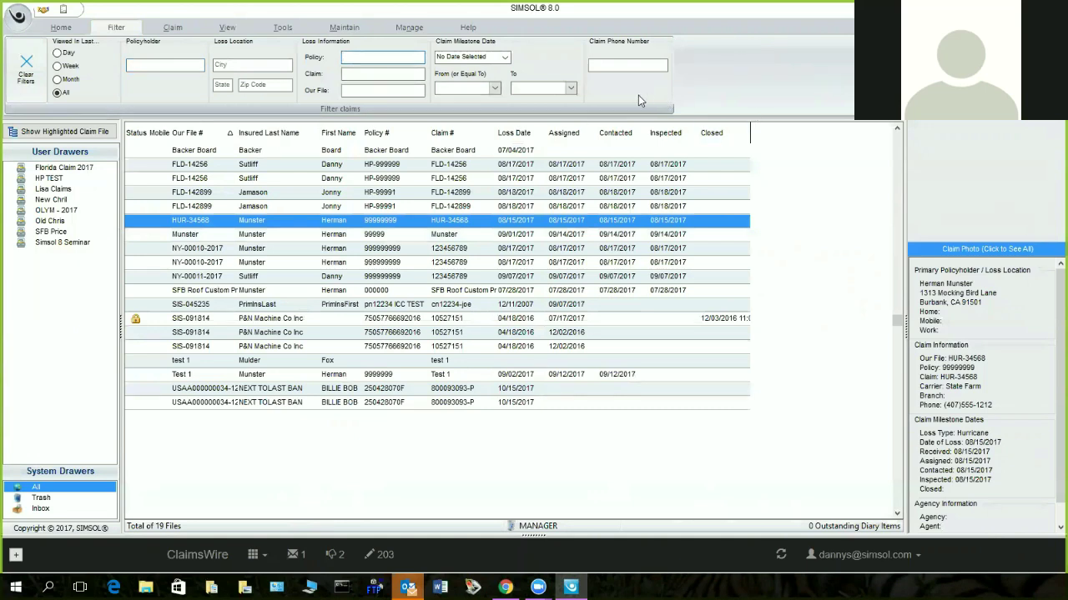
{"action": "left_click", "coordinate": [634, 66]}
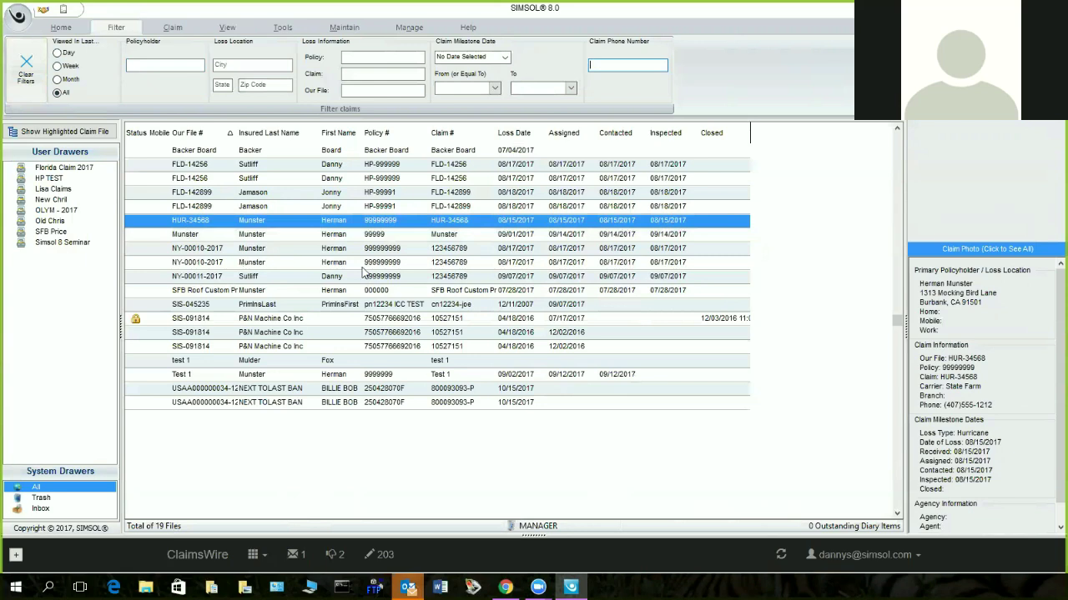
- Reopen the claim with the 09/01/2017 loss date from the Simsol 8 Seminar drawer and show its digital photos
{"action": "left_click", "coordinate": [90, 243]}
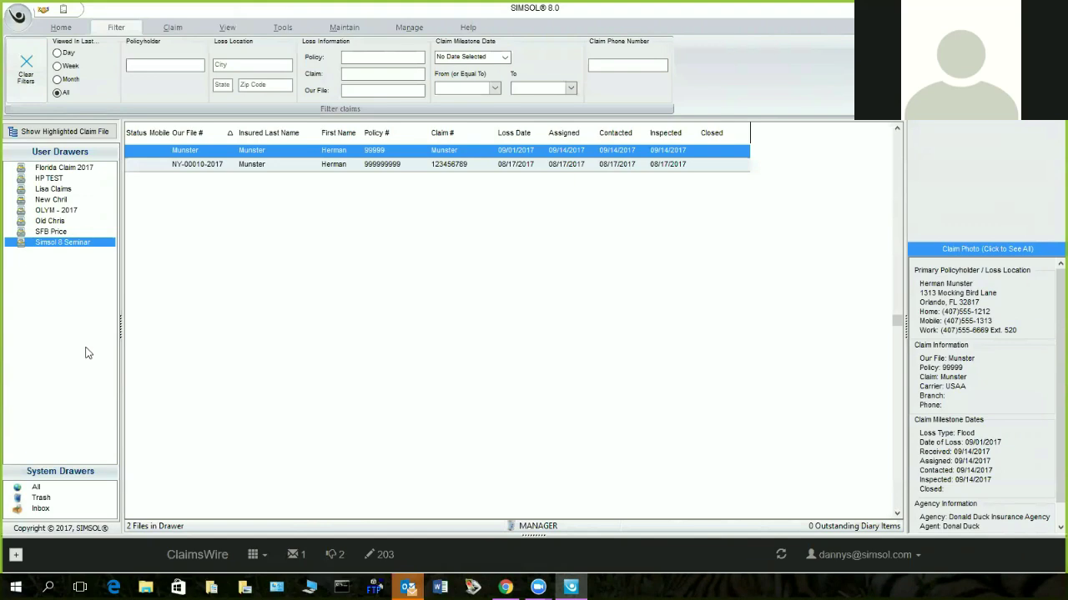
{"action": "double_click", "coordinate": [336, 153]}
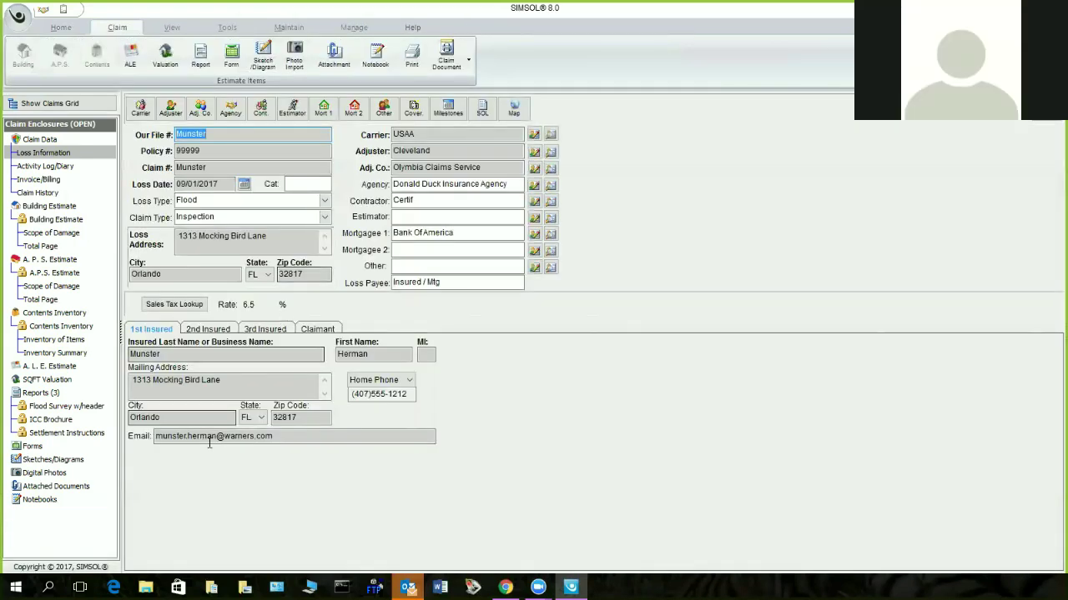
{"action": "left_click", "coordinate": [50, 473]}
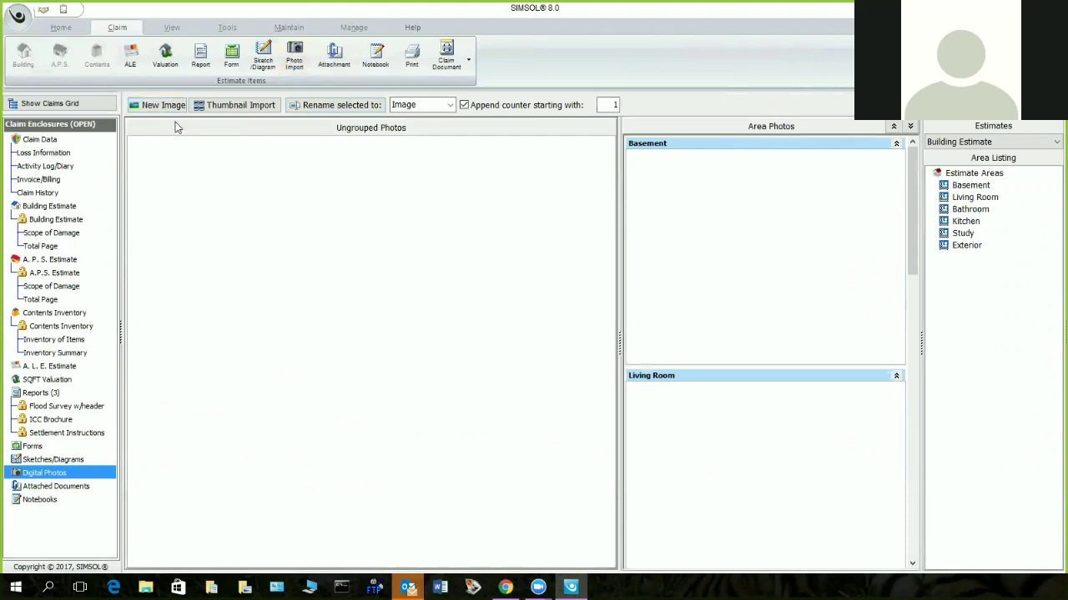
- Start a thumbnail import and browse to the Suwannee Flood folder on the desktop
{"action": "left_click", "coordinate": [235, 108]}
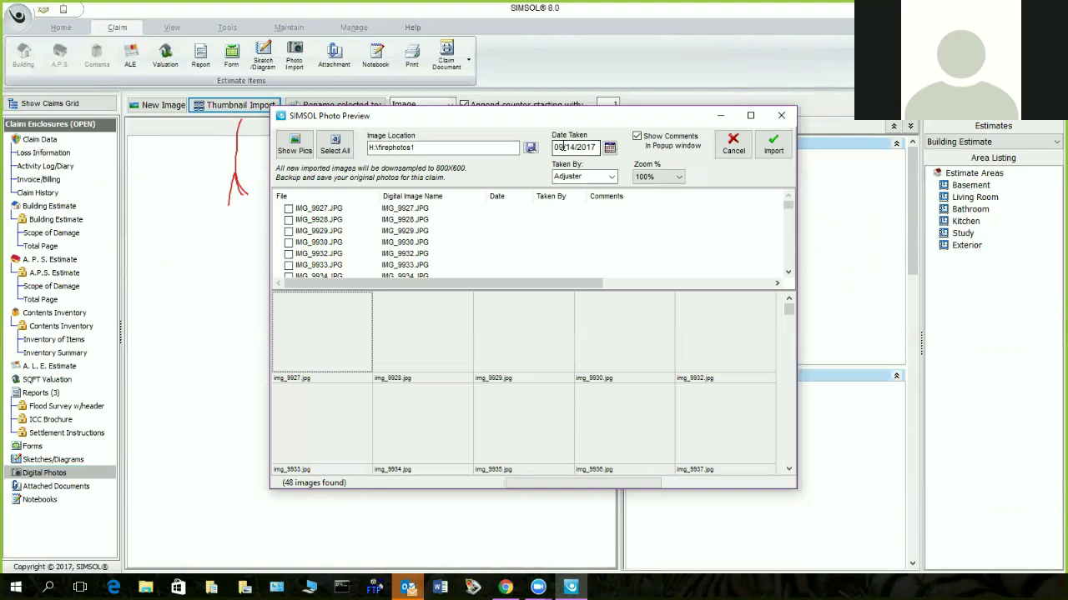
{"action": "left_click", "coordinate": [530, 148]}
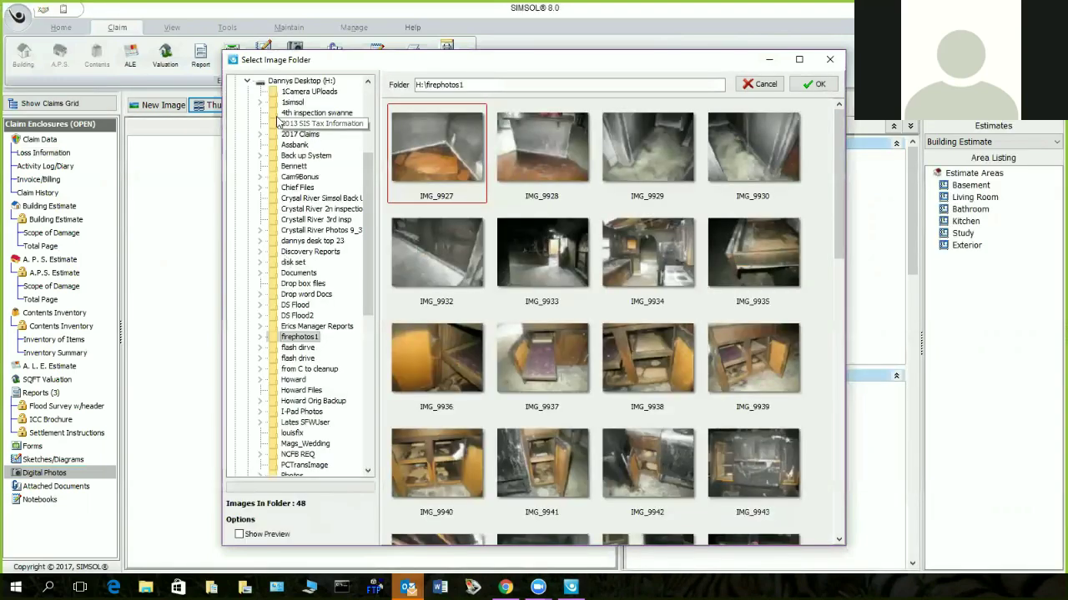
{"action": "left_click", "coordinate": [368, 84]}
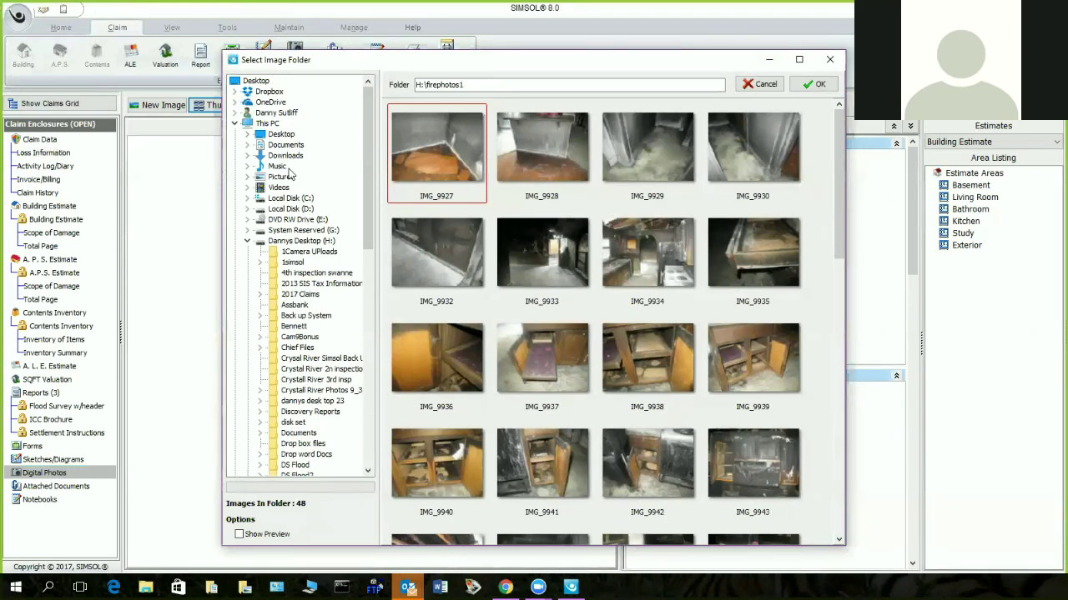
{"action": "left_click", "coordinate": [281, 133]}
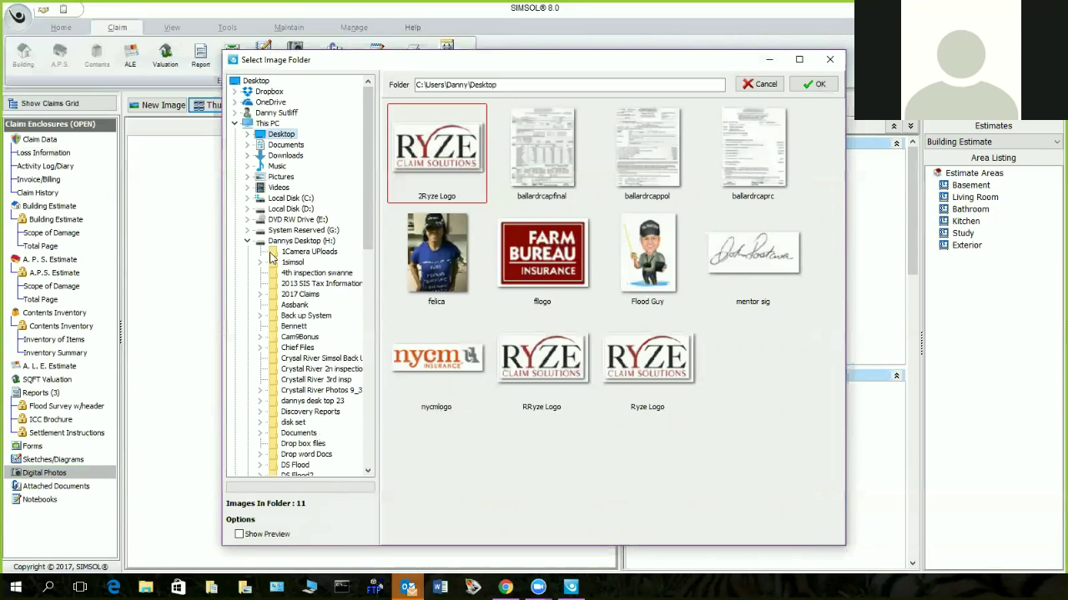
{"action": "double_click", "coordinate": [282, 135]}
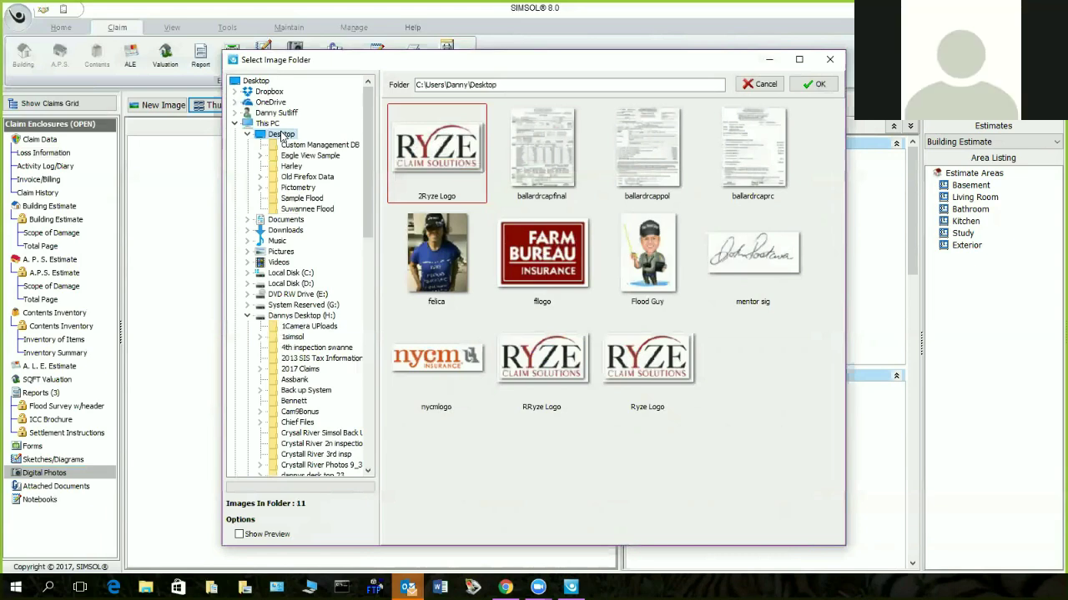
{"action": "left_click", "coordinate": [307, 209]}
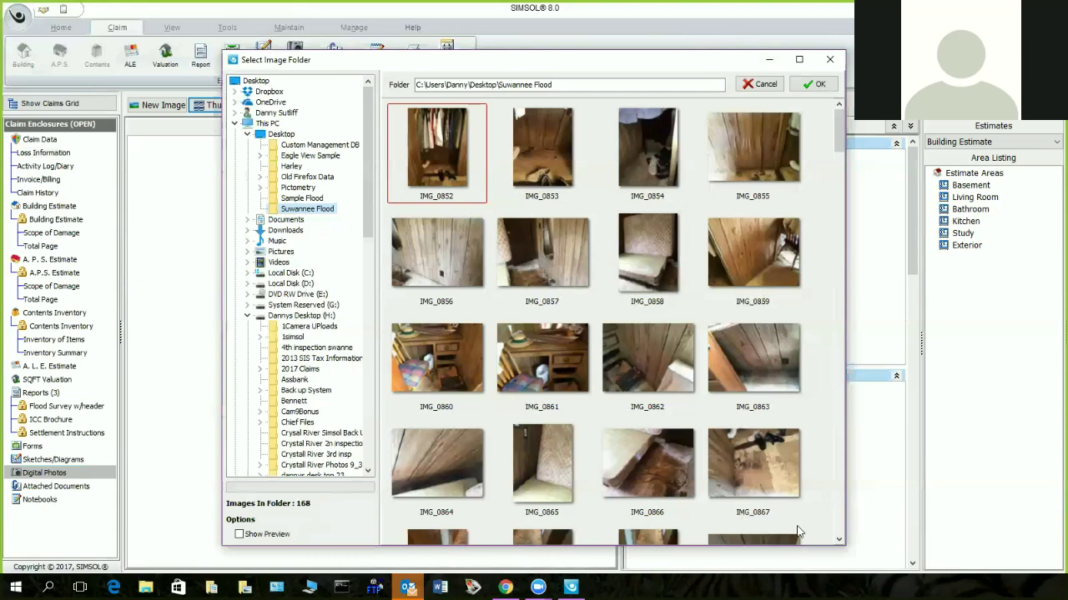
- Look through the Suwannee Flood photos, accept the folder as the image location and load the picture thumbnails
{"action": "left_click", "coordinate": [839, 540]}
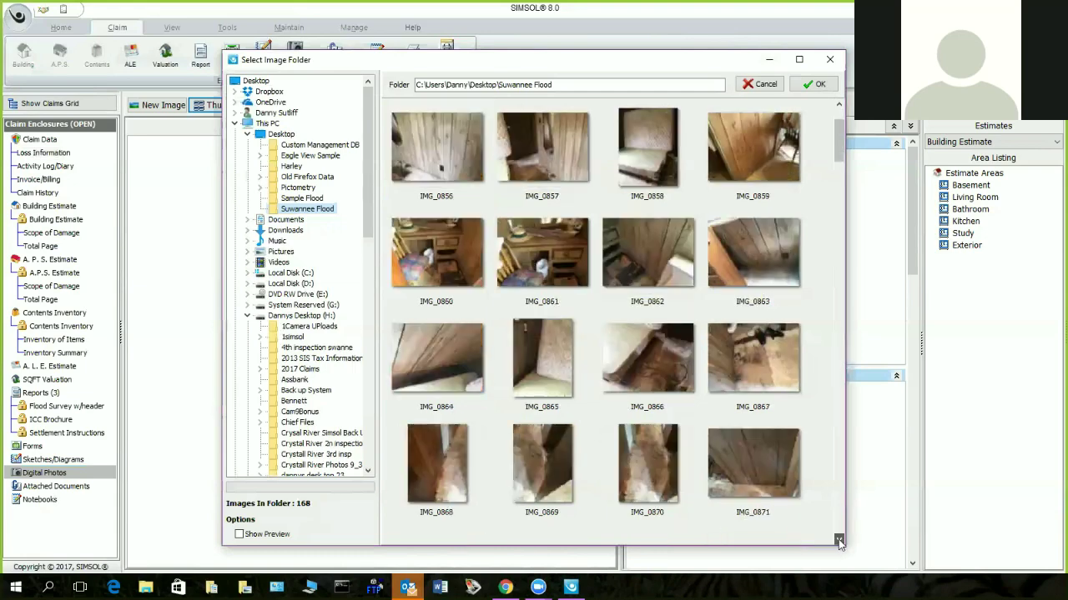
{"action": "scroll", "coordinate": [839, 541], "scroll_direction": "down", "scroll_amount": 5}
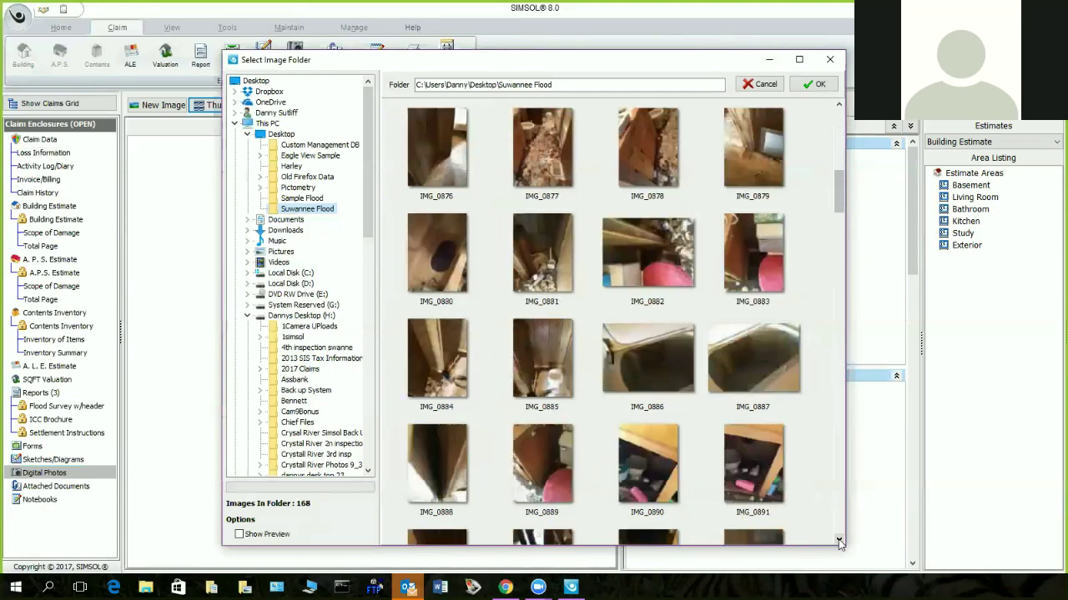
{"action": "left_click", "coordinate": [839, 104]}
{"action": "scroll", "coordinate": [839, 104], "scroll_direction": "up", "scroll_amount": 6}
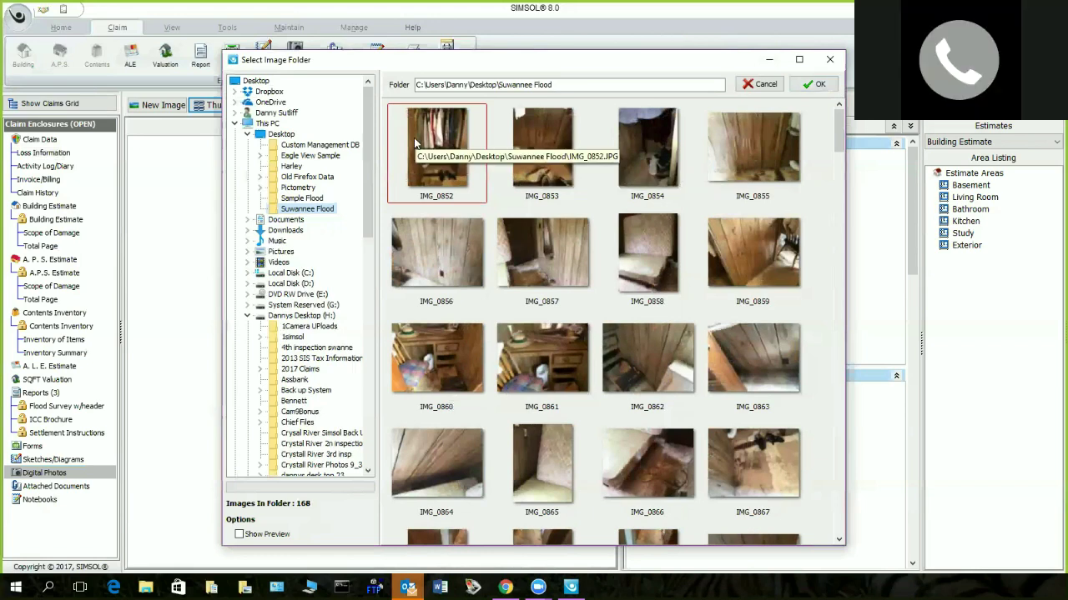
{"action": "left_click", "coordinate": [561, 151]}
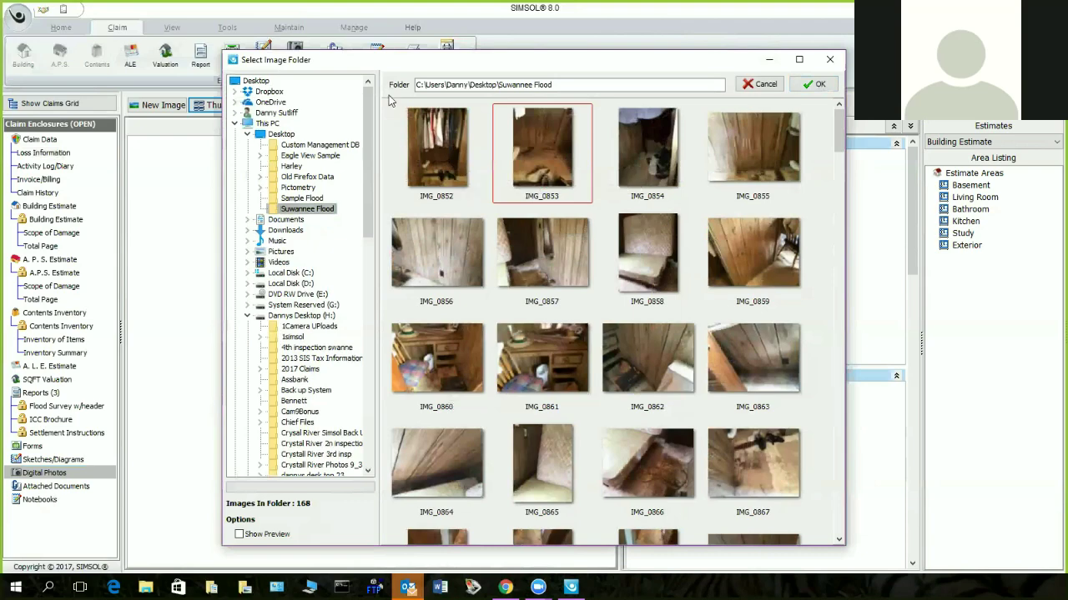
{"action": "left_click", "coordinate": [813, 84]}
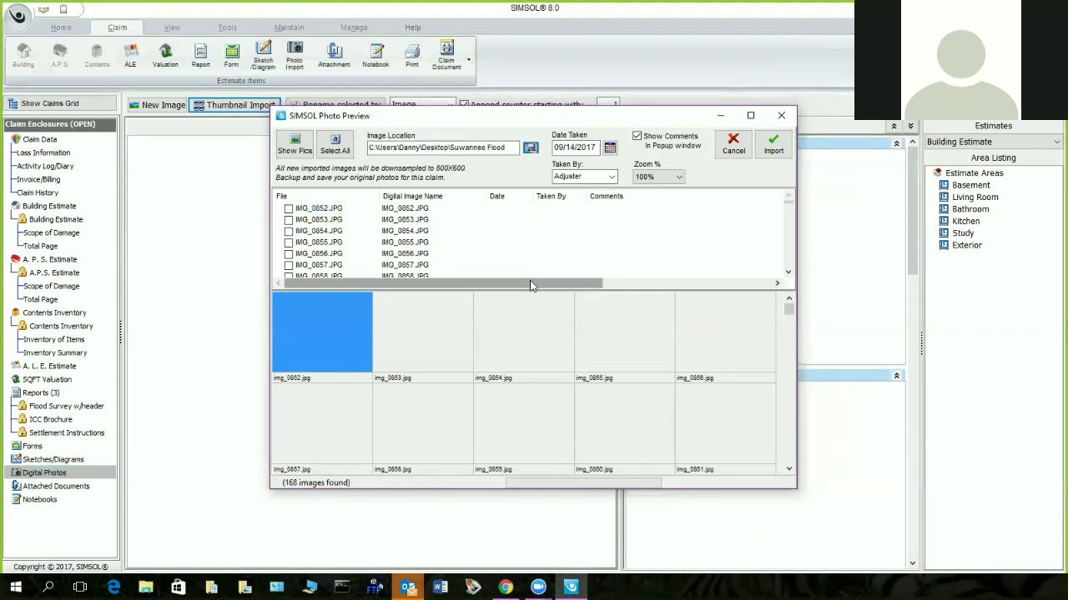
{"action": "left_click", "coordinate": [294, 143]}
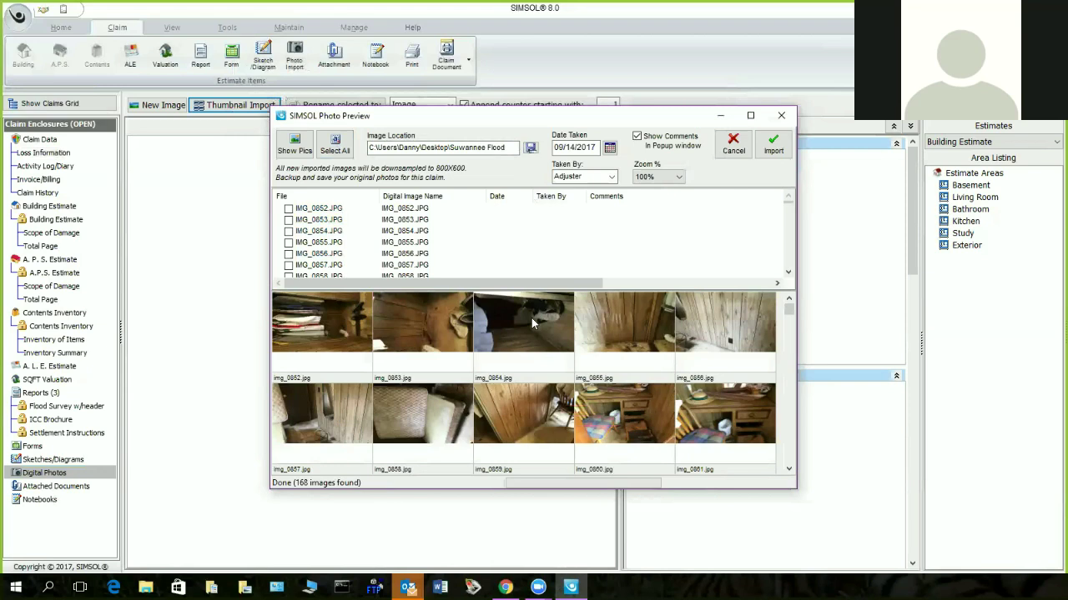
- Open the image information of IMG_0855 and set its digital image name to "Bedroom Wall"
{"action": "left_click", "coordinate": [613, 332]}
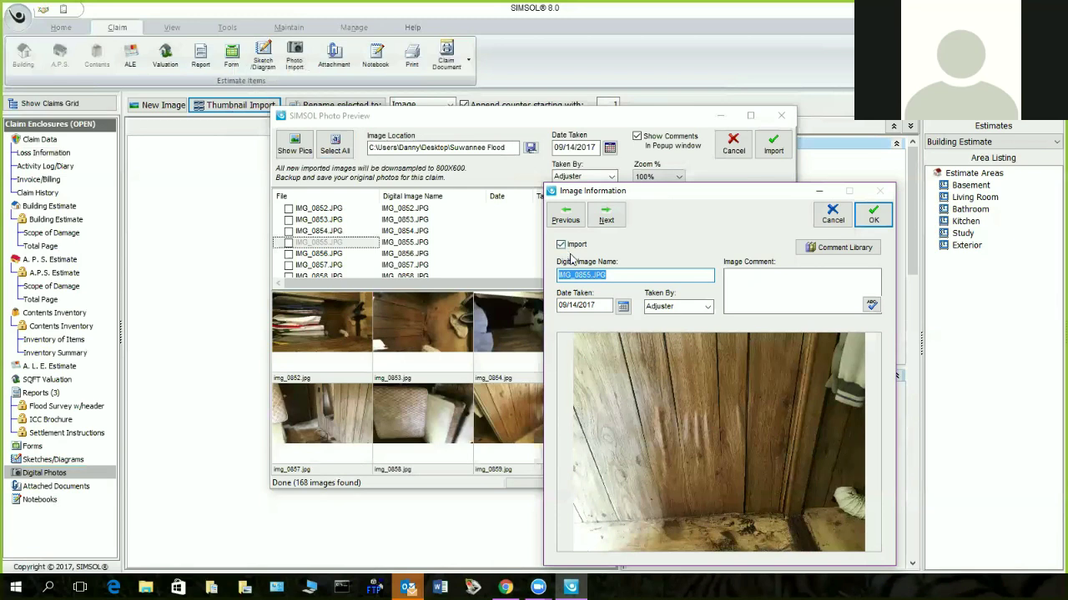
{"action": "left_click", "coordinate": [641, 276]}
{"action": "key", "text": "BackSpace"}
{"action": "key", "text": "BackSpace"}
{"action": "key", "text": "BackSpace"}
{"action": "key", "text": "BackSpace"}
{"action": "key", "text": "BackSpace"}
{"action": "key", "text": "BackSpace"}
{"action": "key", "text": "BackSpace"}
{"action": "key", "text": "BackSpace"}
{"action": "key", "text": "BackSpace"}
{"action": "key", "text": "BackSpace"}
{"action": "key", "text": "BackSpace"}
{"action": "key", "text": "BackSpace"}
{"action": "type", "text": "Bedroom Wall"}
- Add the image comment "Wall Paneling will need to be replaced.", review the Taken By options and spell-check the comment
{"action": "left_click", "coordinate": [727, 275]}
{"action": "type", "text": "Wall Pa"}
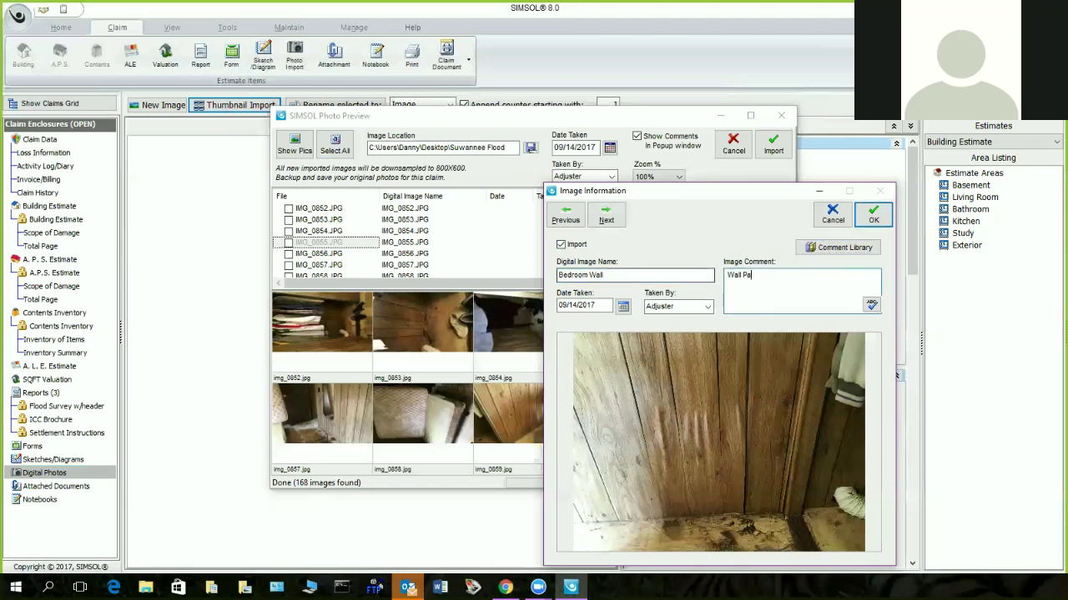
{"action": "type", "text": "neling will need to be replaced."}
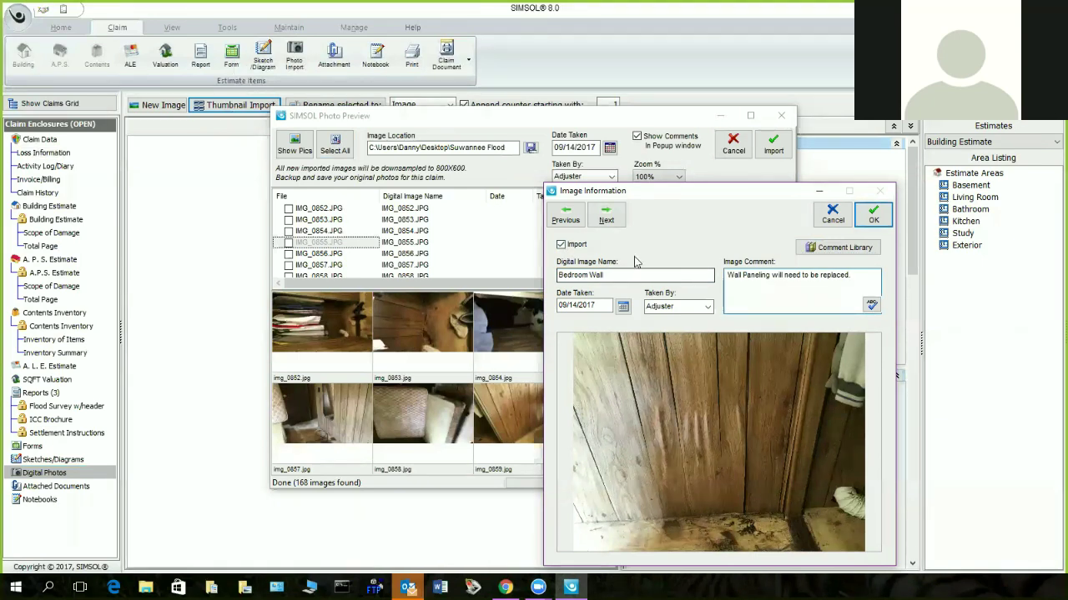
{"action": "left_click", "coordinate": [707, 307]}
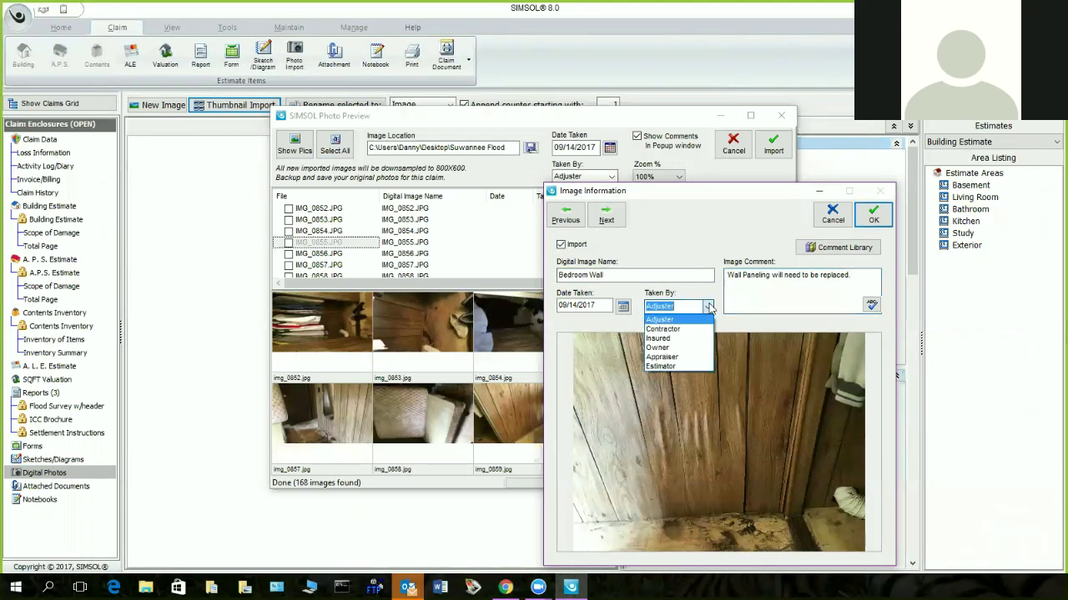
{"action": "left_click", "coordinate": [707, 307]}
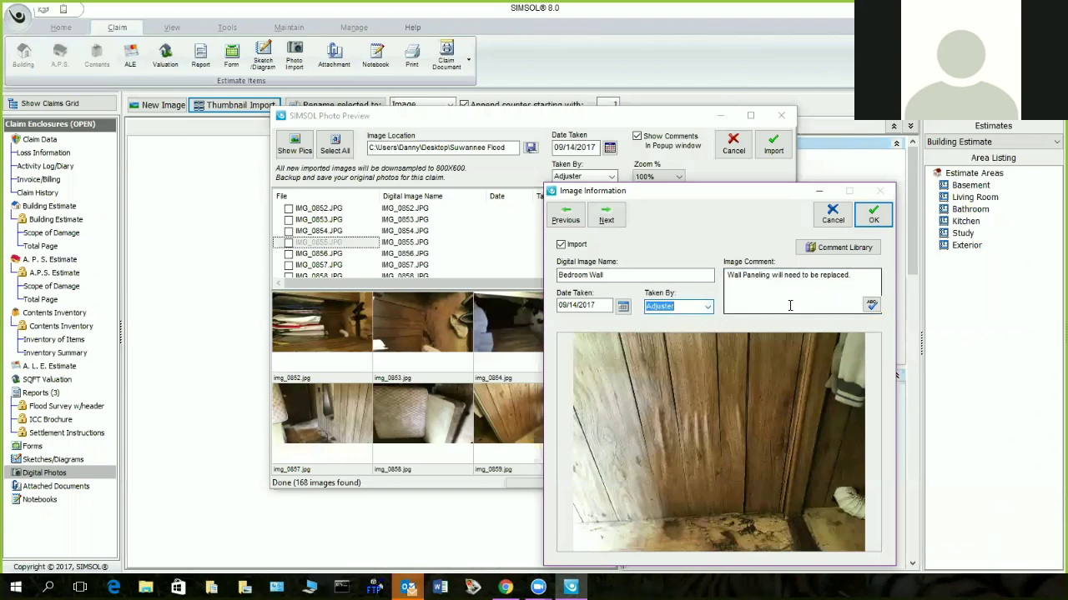
{"action": "left_click", "coordinate": [872, 305]}
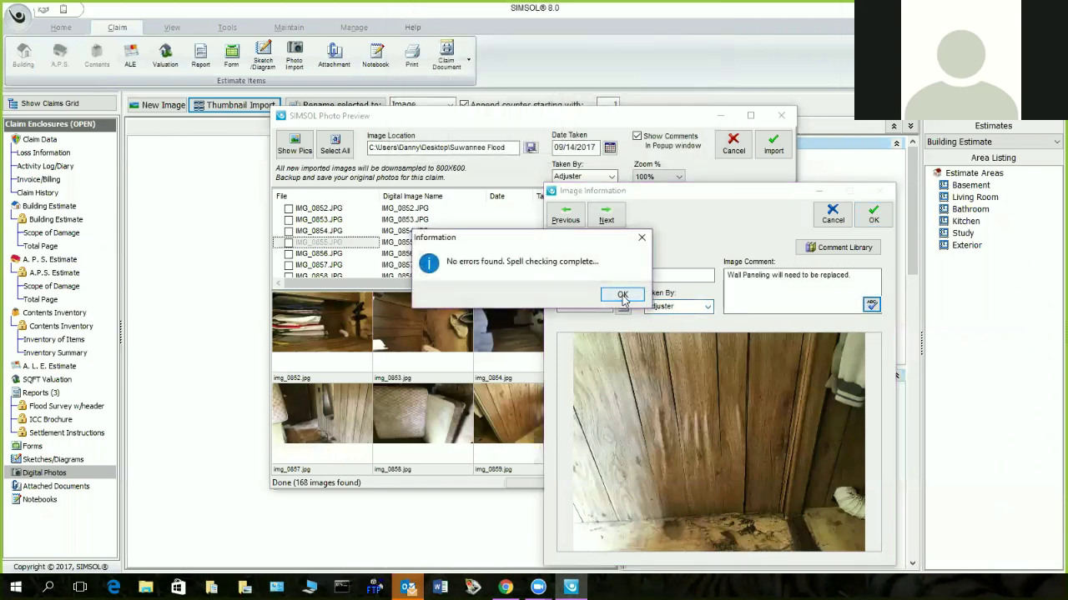
{"action": "left_click", "coordinate": [622, 296]}
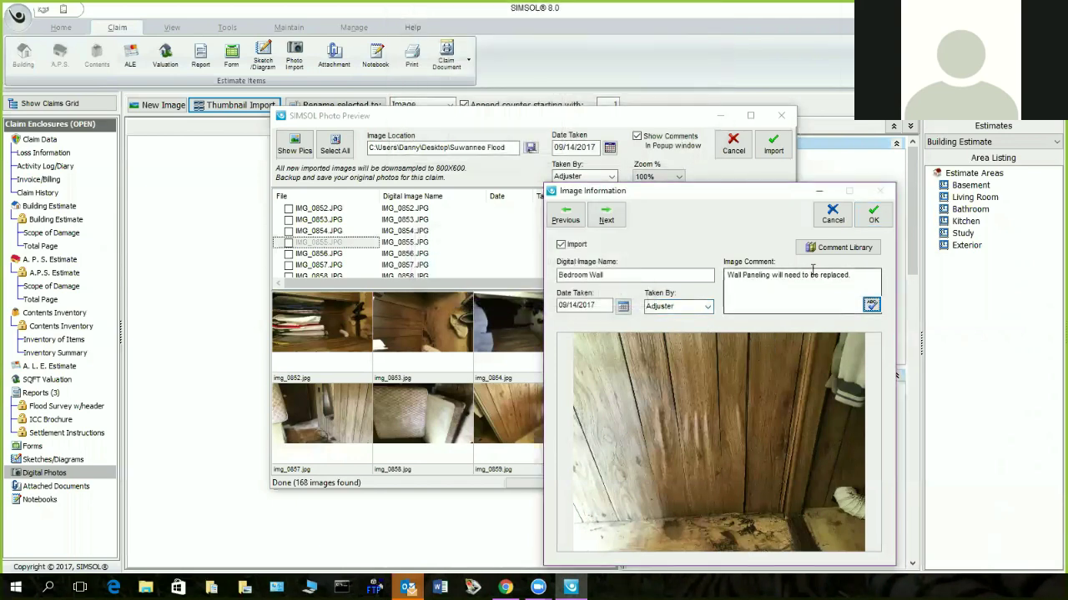
- Skip IMG_0856, mark IMG_0857 for import with the library comment "Bedroom" and save the image information
{"action": "left_click", "coordinate": [605, 220]}
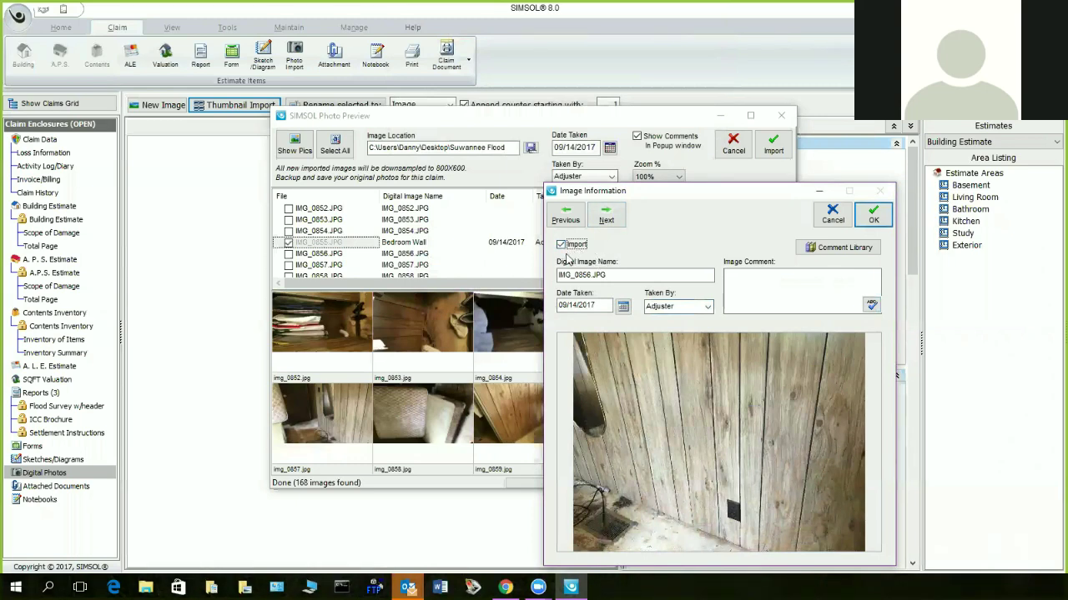
{"action": "left_click", "coordinate": [606, 221]}
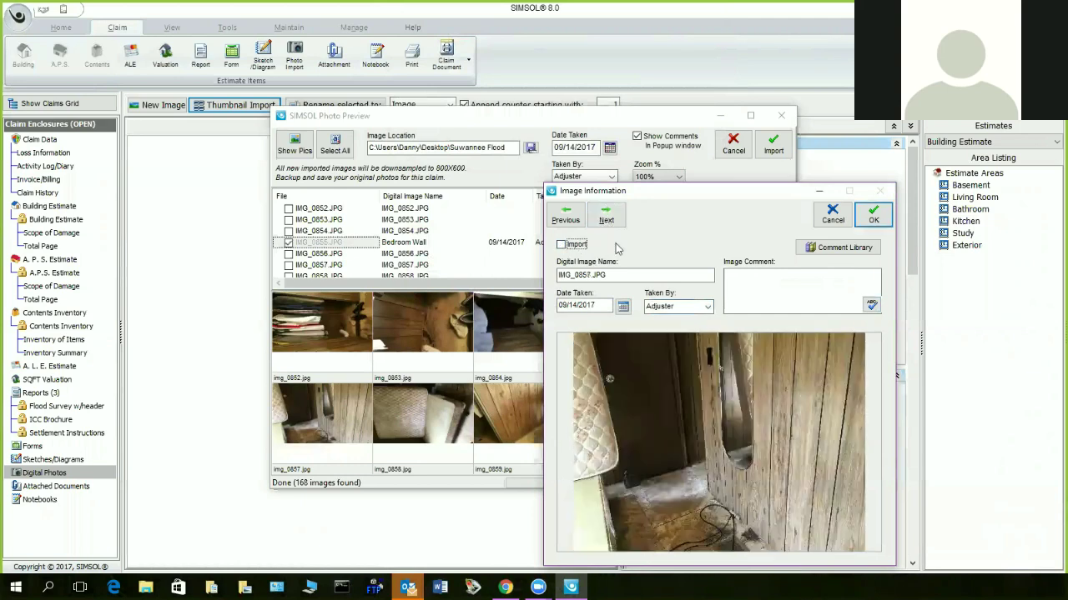
{"action": "left_click", "coordinate": [561, 245]}
{"action": "left_click", "coordinate": [826, 250]}
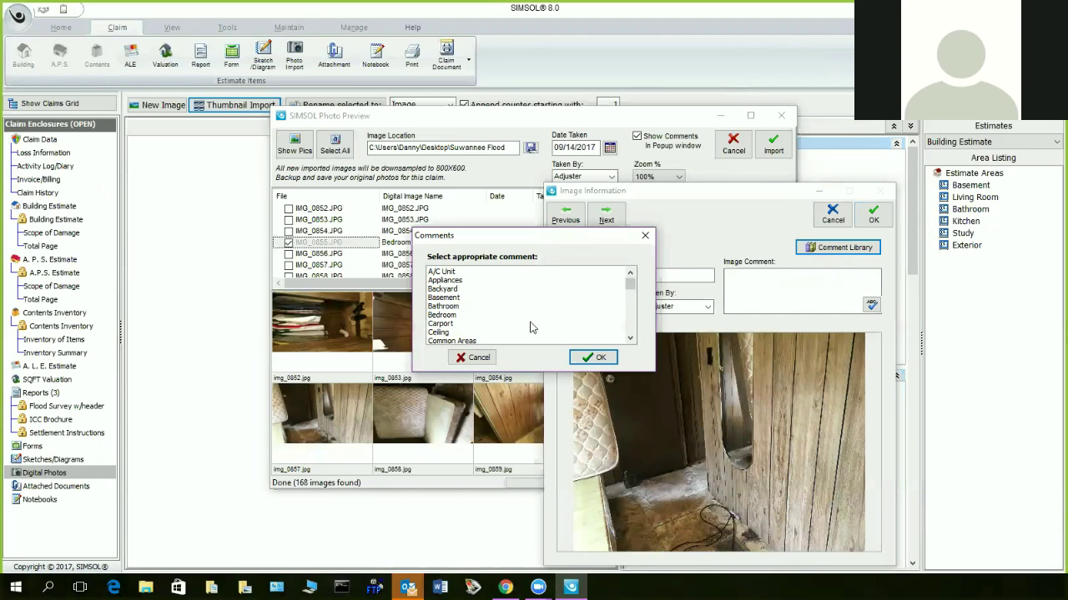
{"action": "left_click", "coordinate": [501, 314]}
{"action": "left_click", "coordinate": [593, 357]}
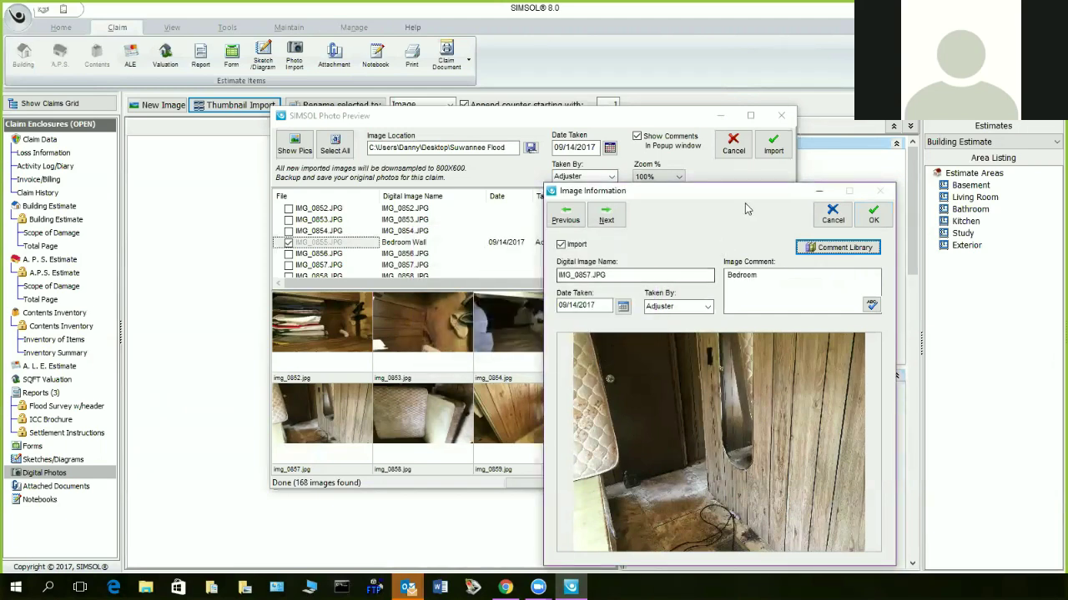
{"action": "left_click", "coordinate": [873, 214]}
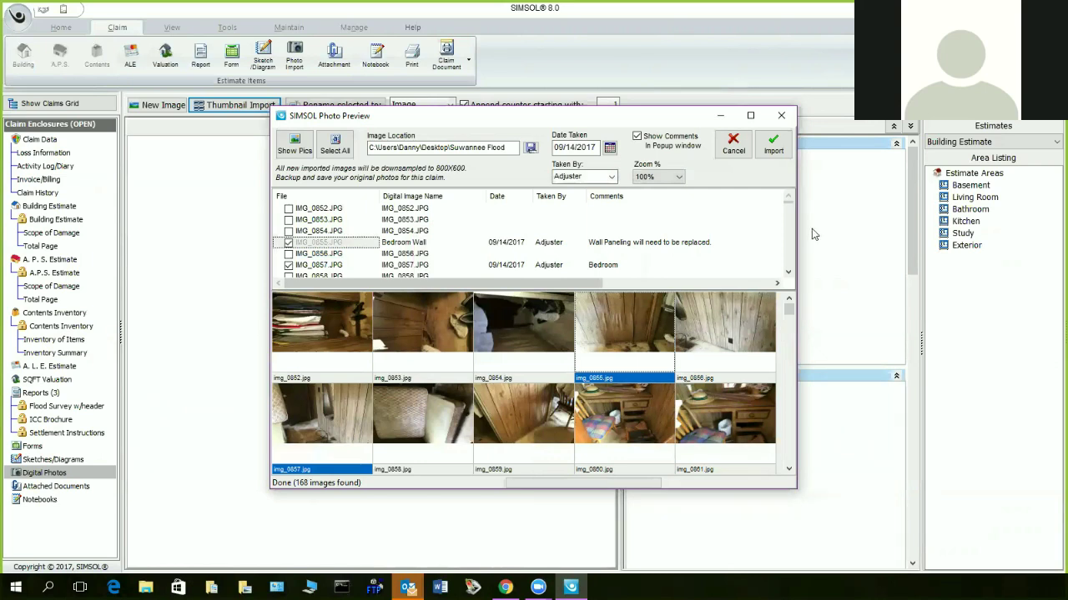
- Select all photos in the Suwannee Flood folder and import them into the claim
{"action": "left_click", "coordinate": [335, 145]}
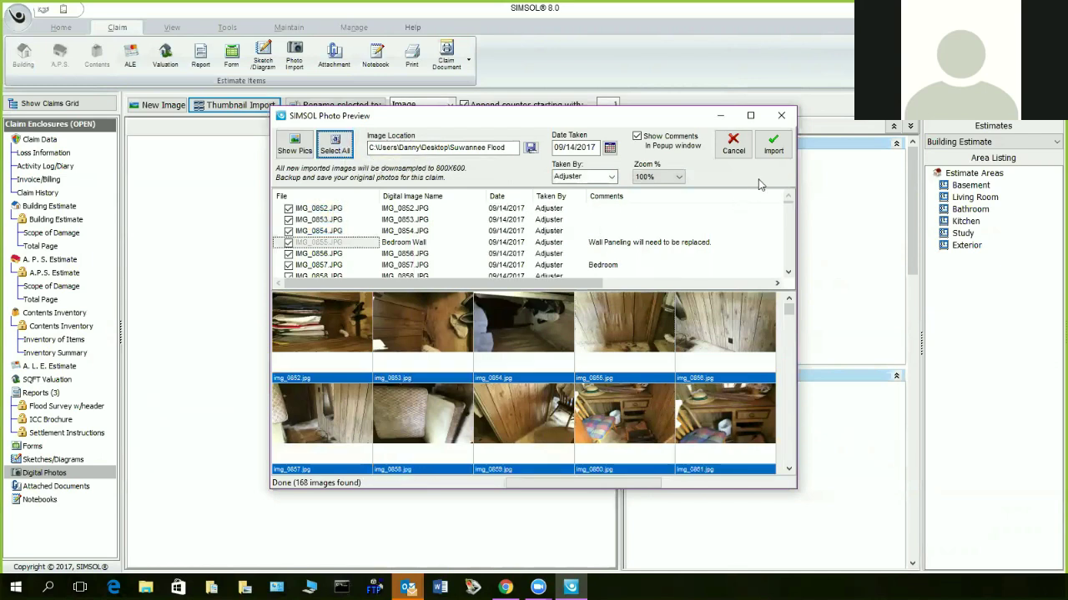
{"action": "left_click", "coordinate": [773, 147]}
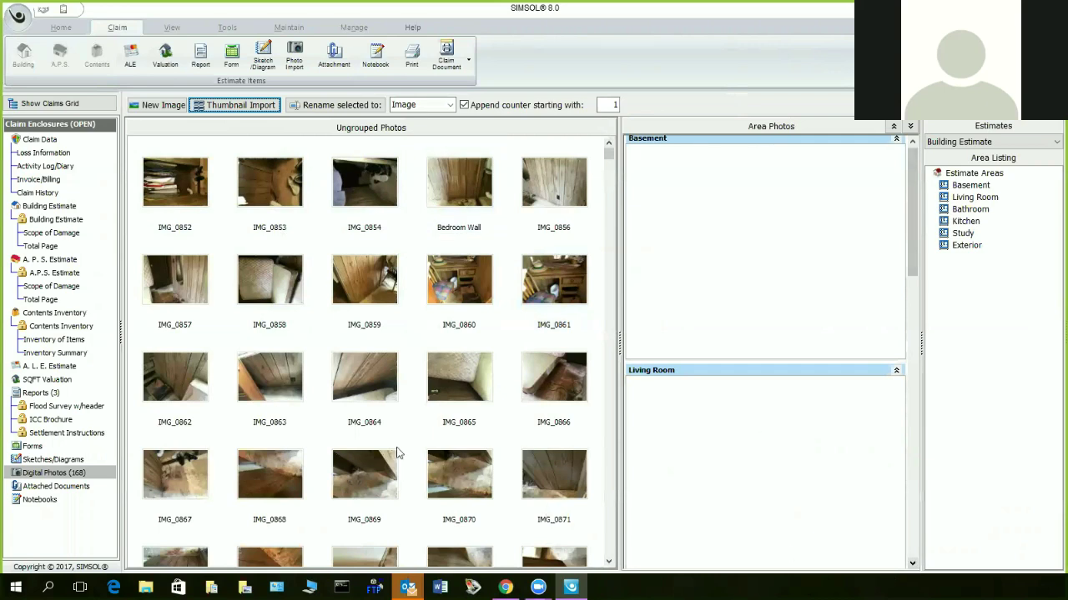
- Review the areas in the building estimate's scope of damage and the matching area groups in the digital photos
{"action": "left_click", "coordinate": [42, 232]}
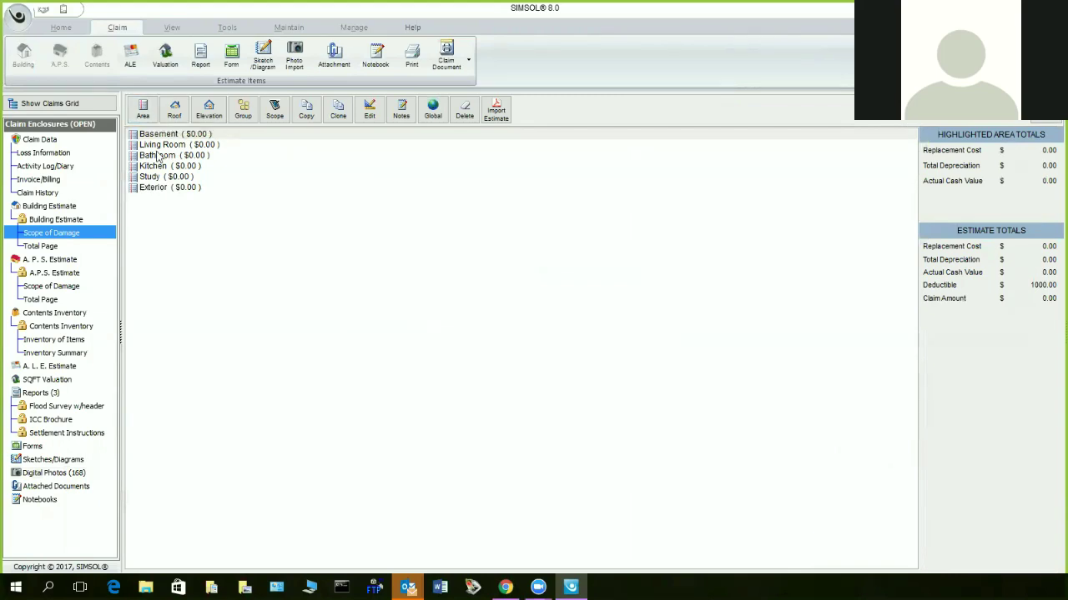
{"action": "left_click", "coordinate": [34, 473]}
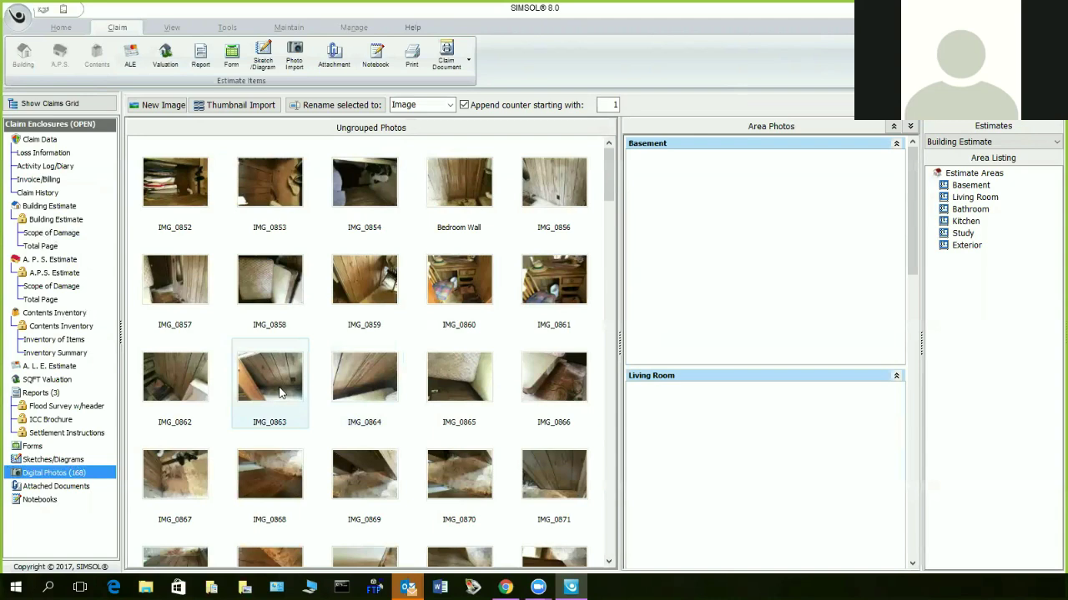
{"action": "left_click", "coordinate": [912, 563]}
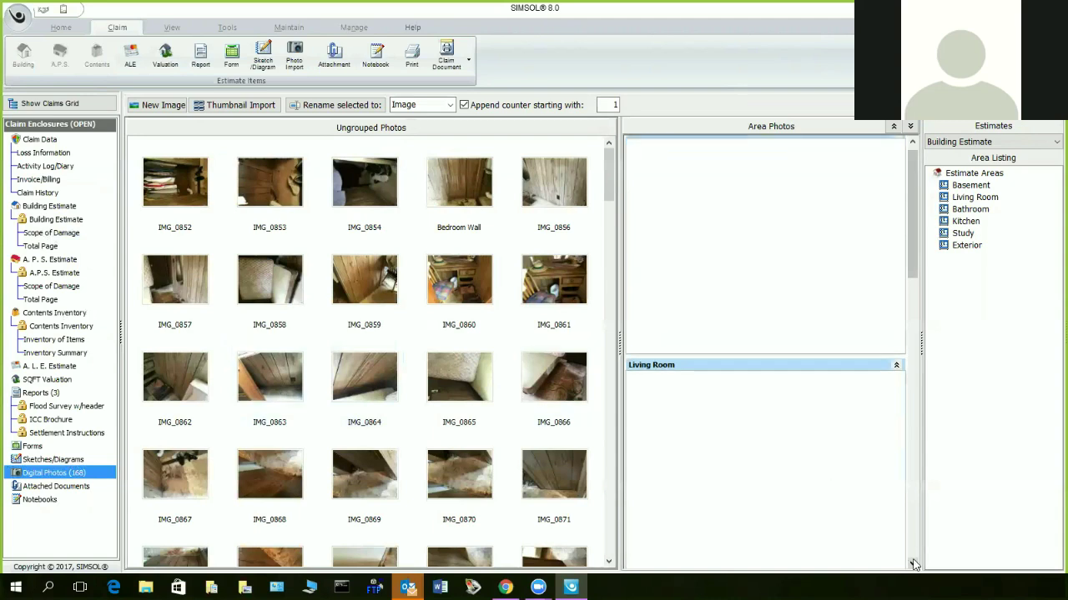
{"action": "left_click", "coordinate": [913, 564]}
{"action": "left_click_drag", "start_coordinate": [913, 564], "coordinate": [912, 564]}
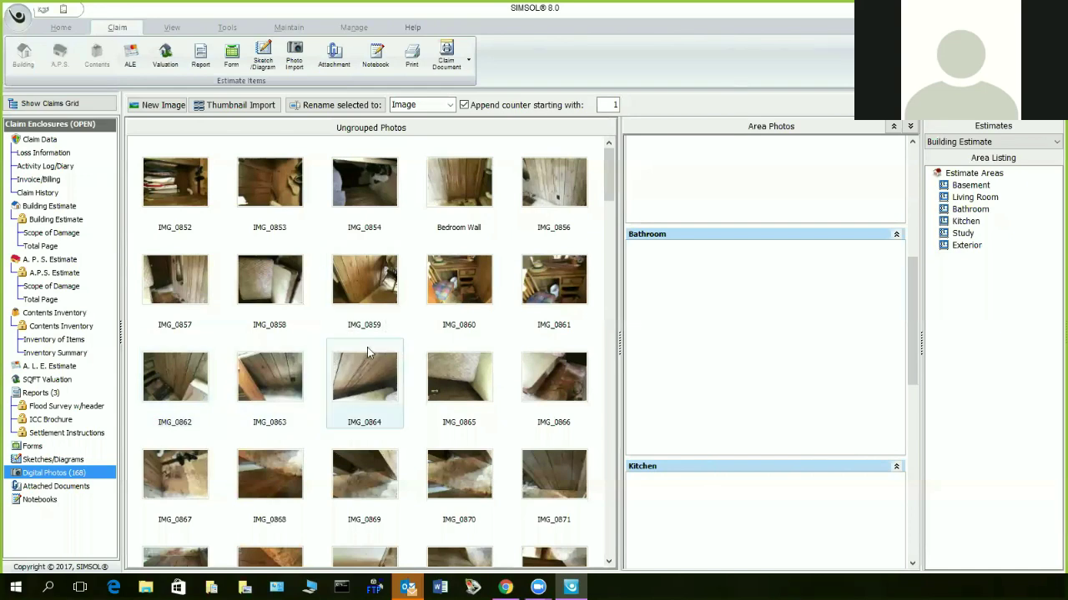
- Rename the ungrouped photos IMG_0857 through IMG_0871 to "Bedroom 1" with an appended counter starting at 1
{"action": "left_click", "coordinate": [174, 315]}
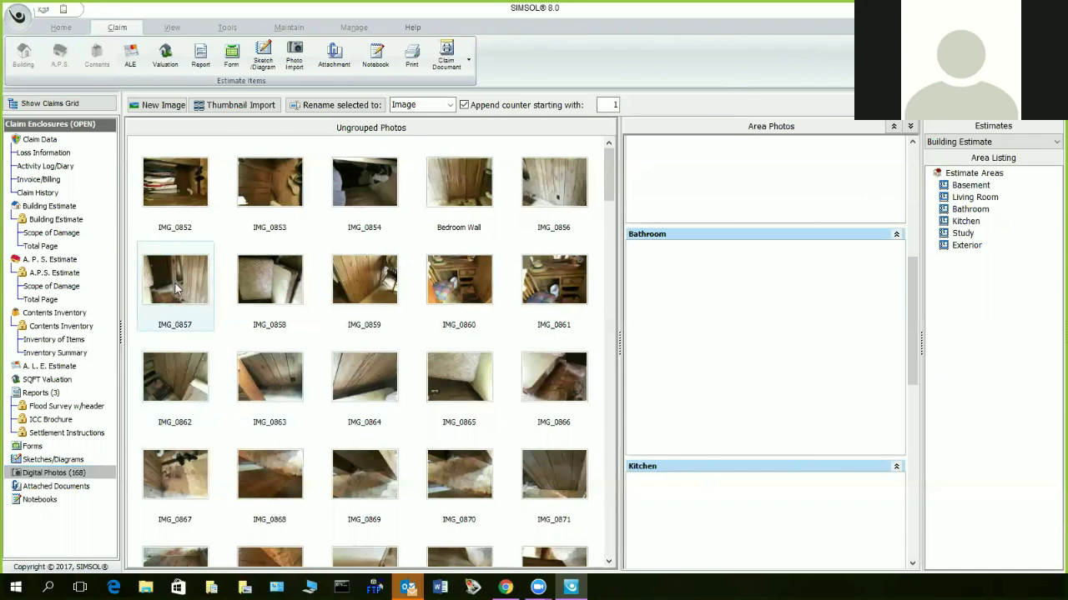
{"action": "left_click", "coordinate": [557, 484], "text": "shift"}
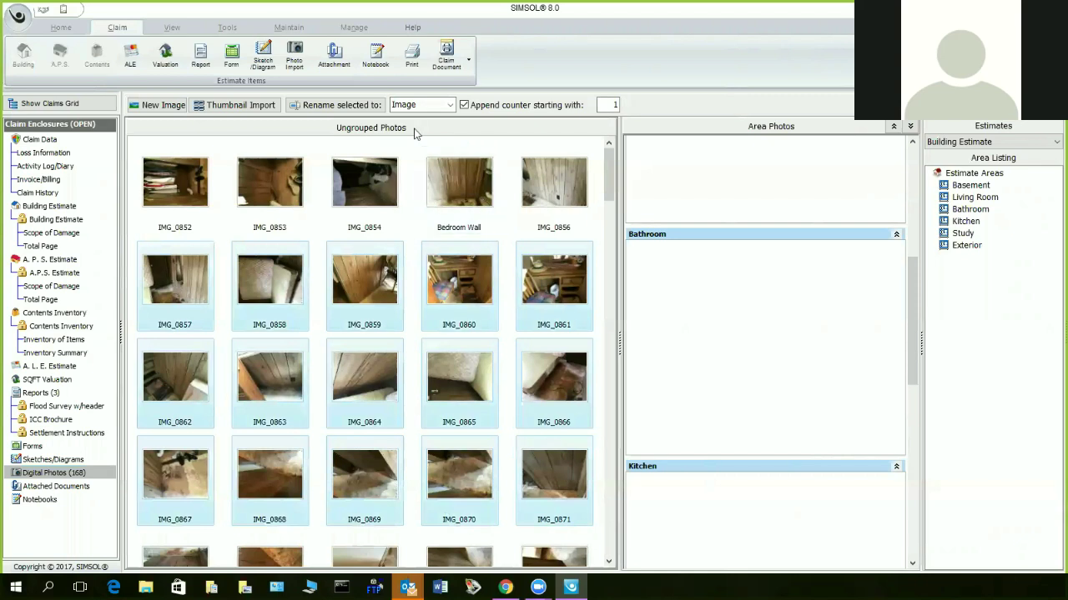
{"action": "left_click", "coordinate": [449, 105]}
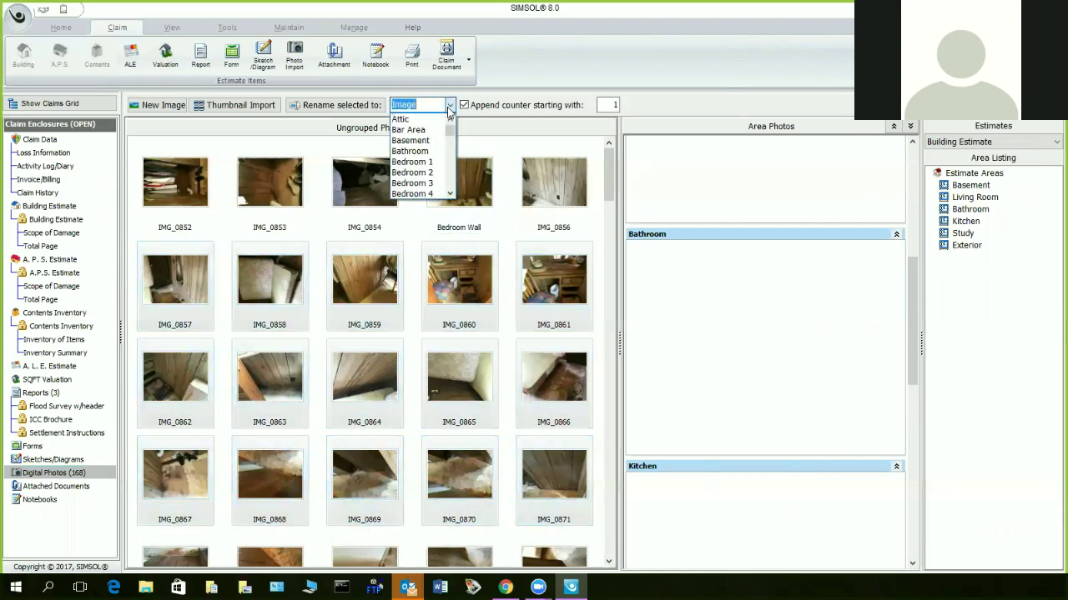
{"action": "left_click", "coordinate": [419, 162]}
{"action": "left_click", "coordinate": [334, 105]}
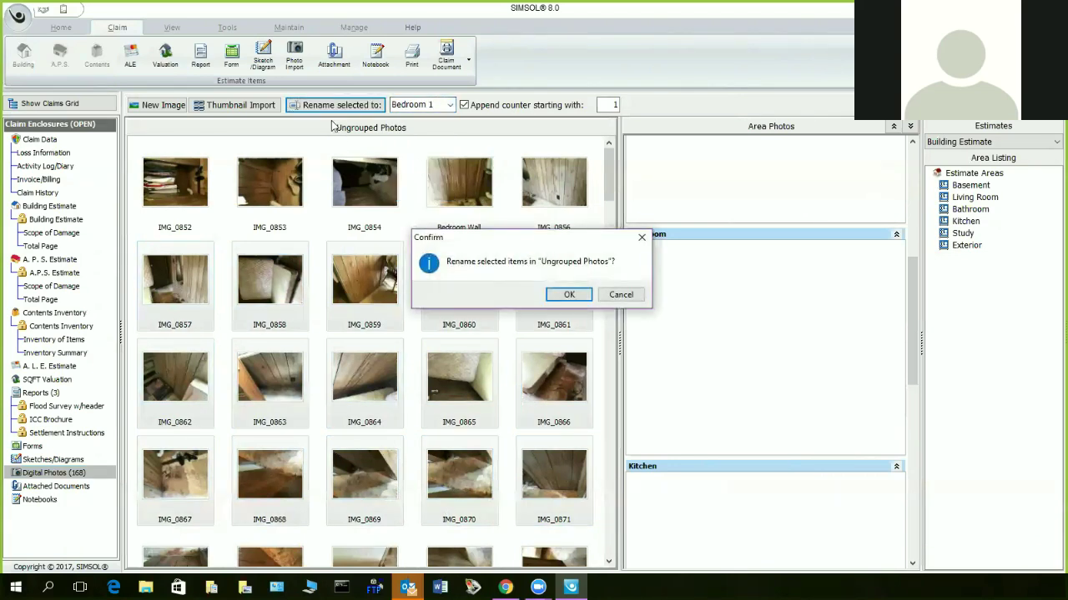
{"action": "left_click", "coordinate": [569, 294]}
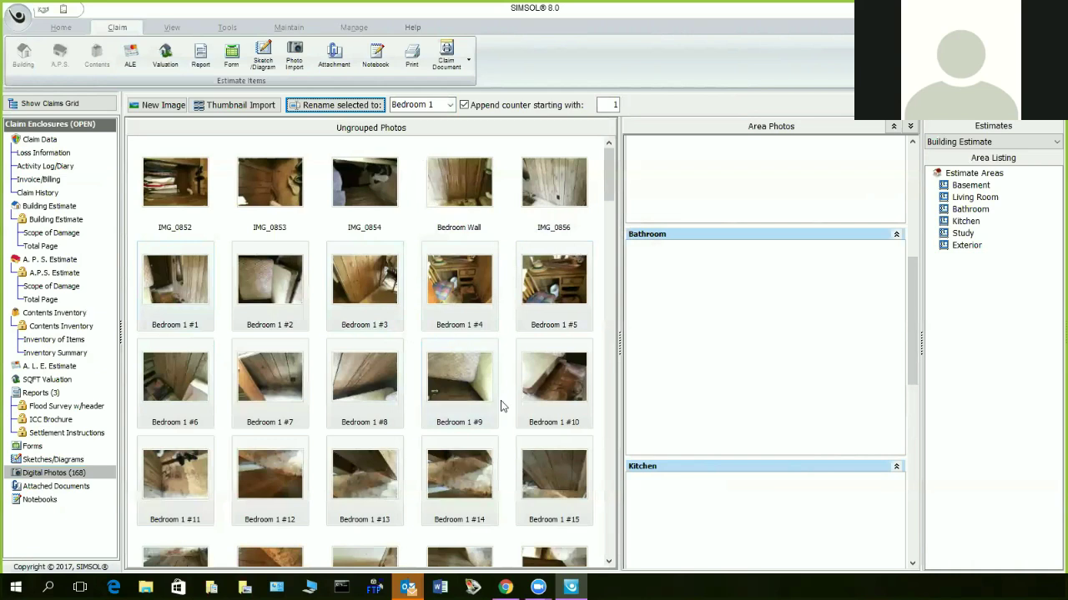
- Move the ungrouped photos Bedroom 1 #1 through #15 into the Basement area group
{"action": "left_click", "coordinate": [912, 145]}
{"action": "left_click_drag", "start_coordinate": [912, 145], "coordinate": [892, 166]}
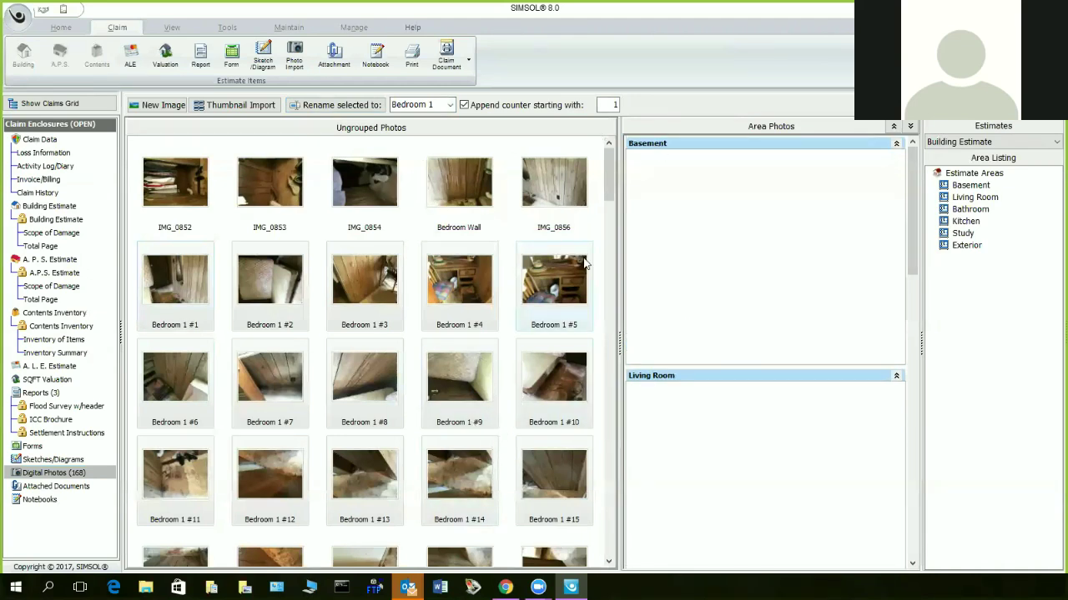
{"action": "left_click", "coordinate": [166, 288], "text": "shift"}
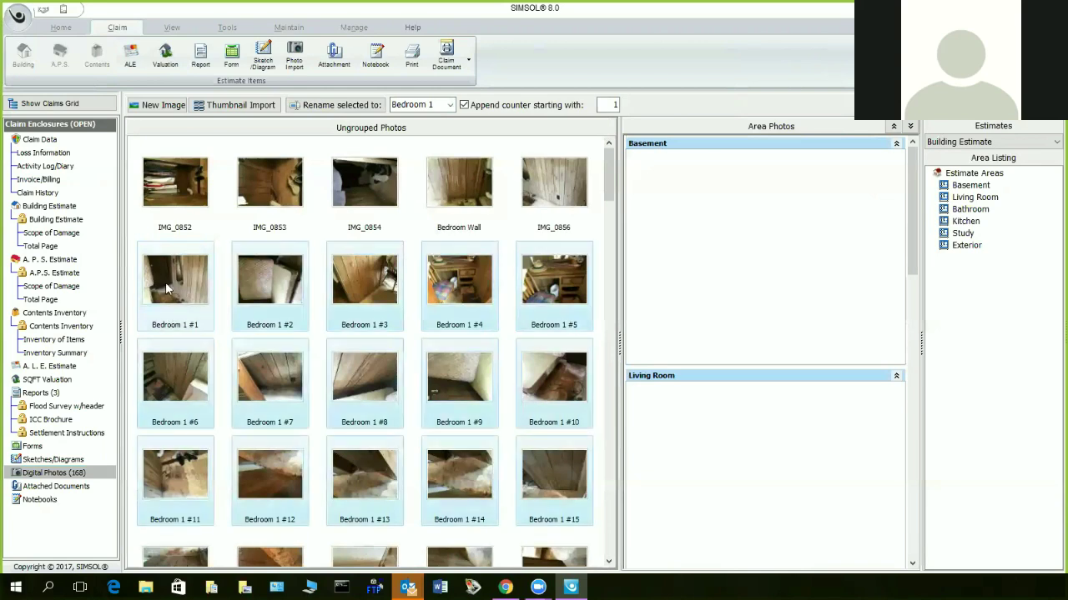
{"action": "left_click_drag", "start_coordinate": [563, 283], "coordinate": [711, 232]}
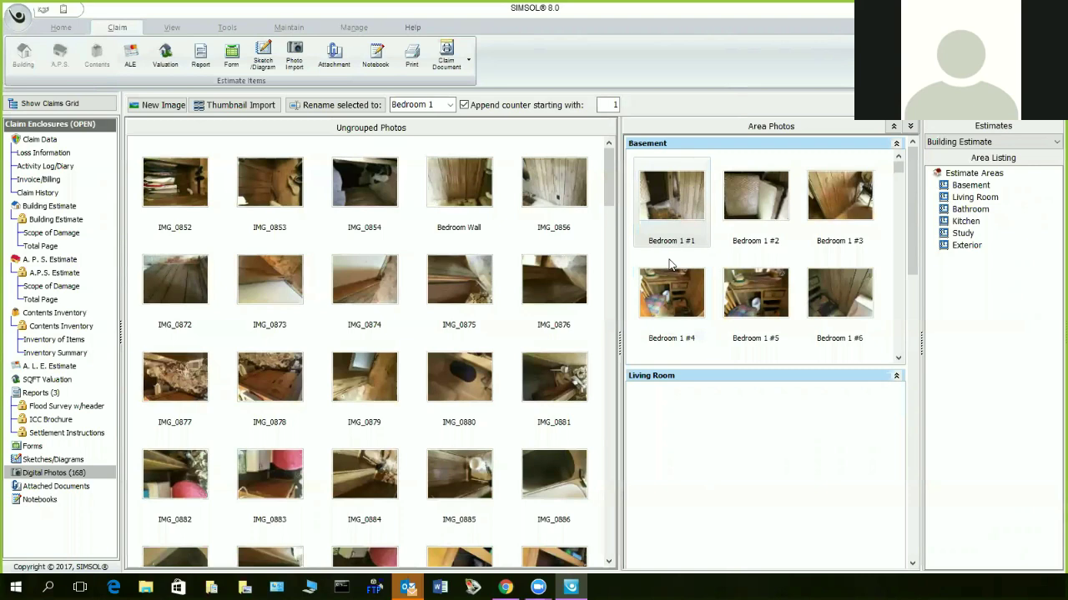
- Open photo Bedroom 1 #1 from the Basement group and replace its image comment with "Entrance"
{"action": "double_click", "coordinate": [672, 201]}
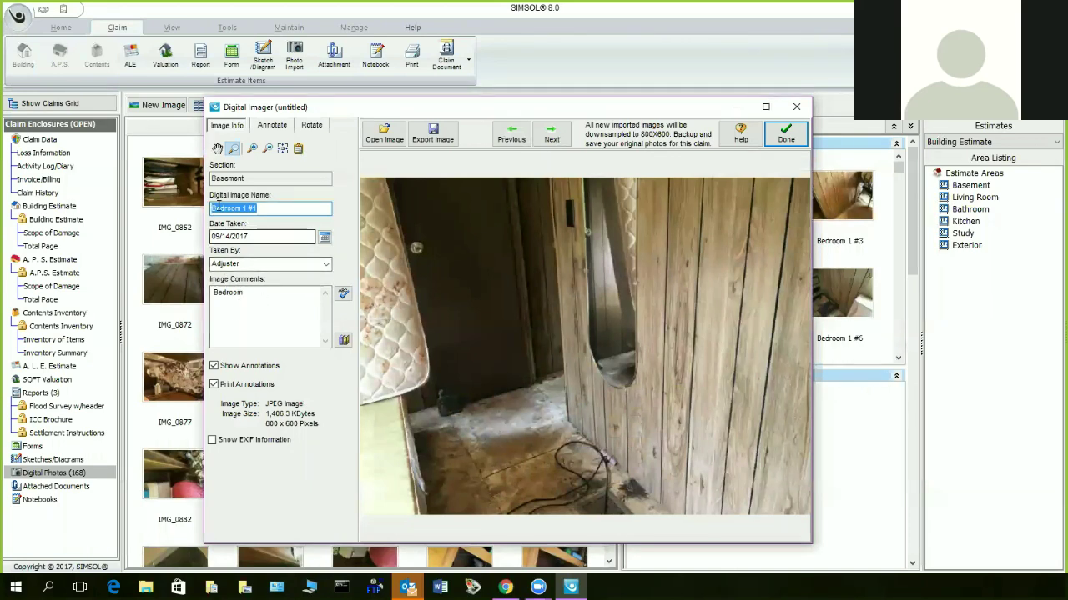
{"action": "left_click", "coordinate": [312, 293]}
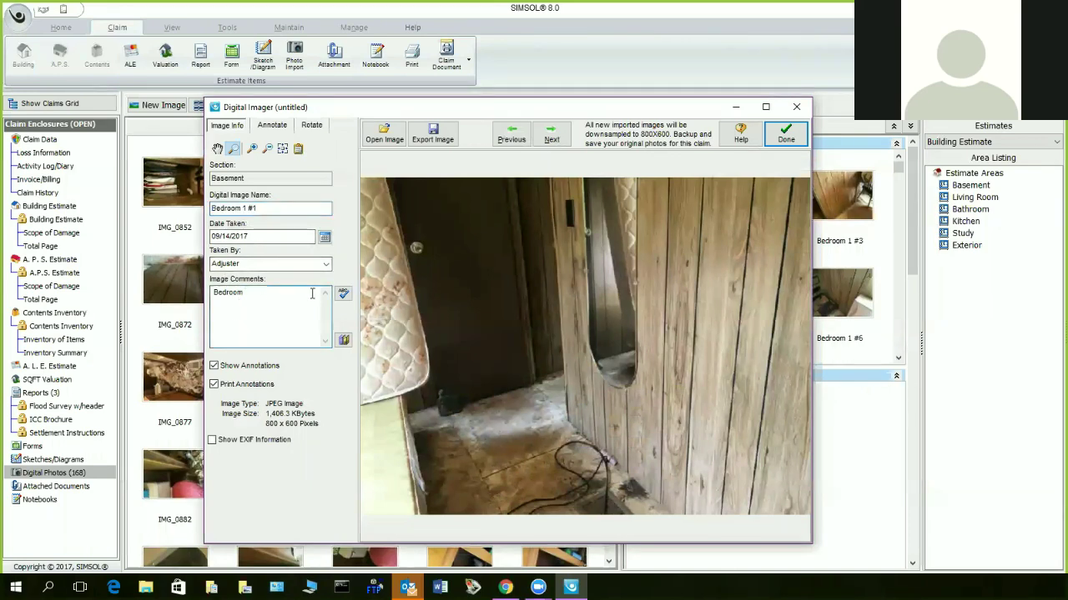
{"action": "key", "text": "BackSpace"}
{"action": "key", "text": "BackSpace"}
{"action": "key", "text": "BackSpace"}
{"action": "key", "text": "BackSpace"}
{"action": "key", "text": "BackSpace"}
{"action": "key", "text": "BackSpace"}
{"action": "key", "text": "BackSpace"}
{"action": "type", "text": "Entrance"}
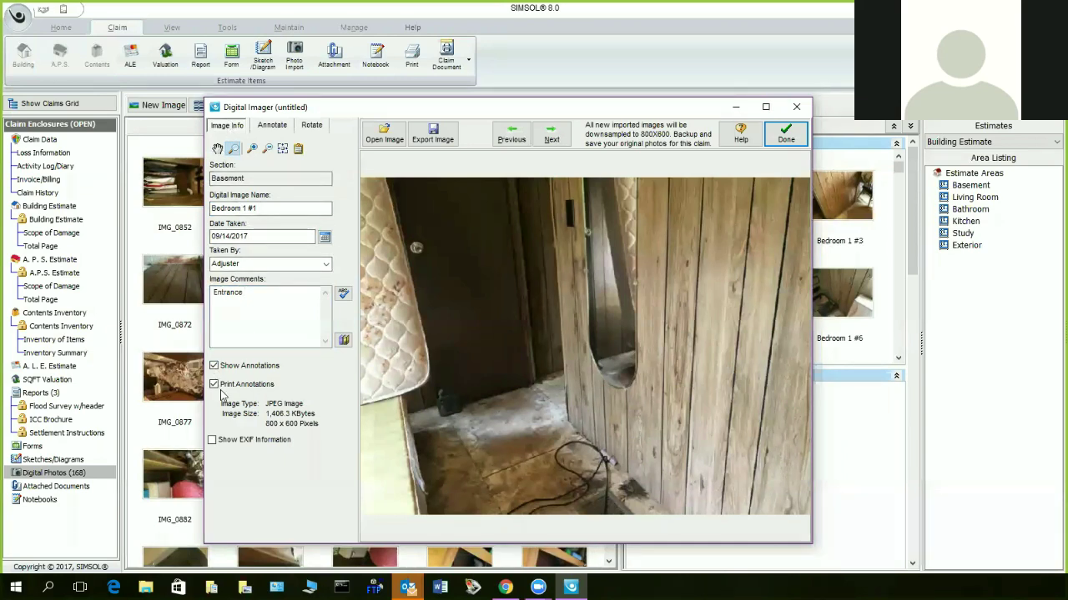
- Show the photo's EXIF information, look through the camera and date entries, and hide it again
{"action": "left_click", "coordinate": [212, 440]}
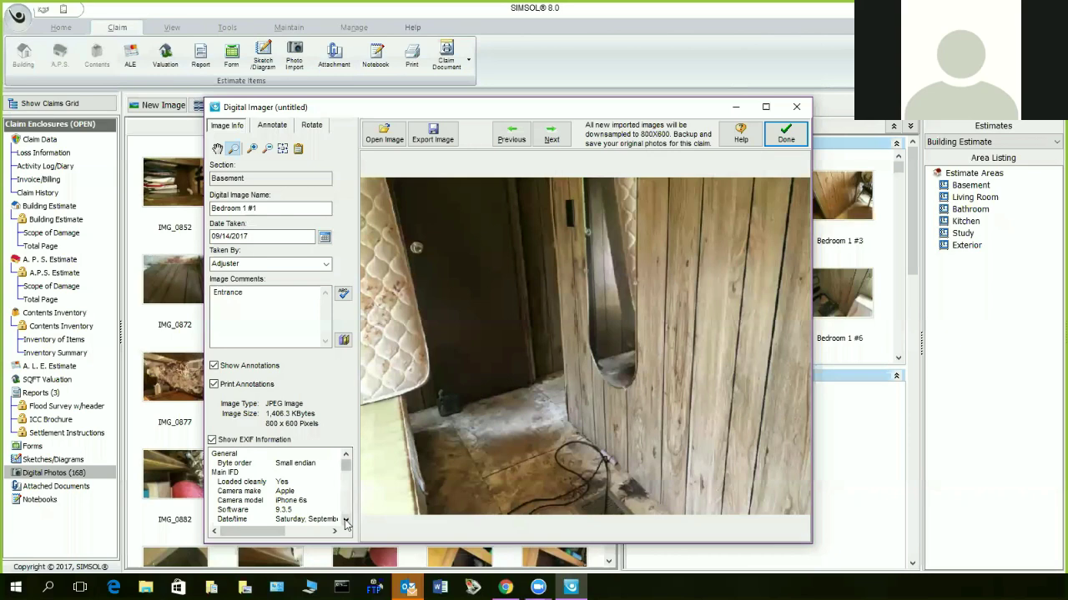
{"action": "left_click", "coordinate": [346, 520]}
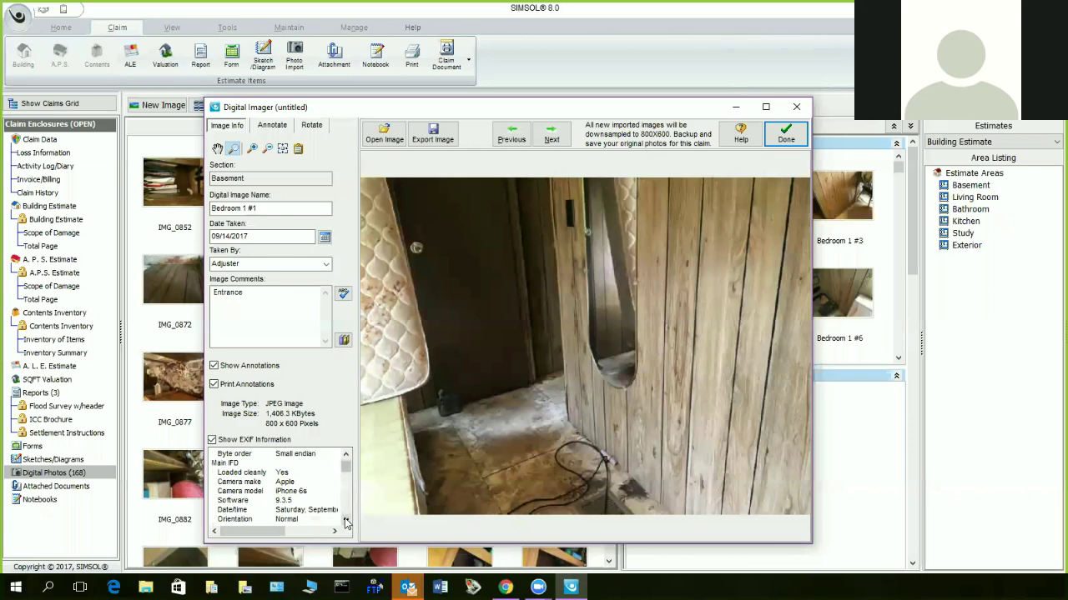
{"action": "left_click", "coordinate": [346, 519]}
{"action": "left_click", "coordinate": [346, 520]}
{"action": "left_click", "coordinate": [347, 520]}
{"action": "left_click", "coordinate": [346, 519]}
{"action": "left_click", "coordinate": [346, 519]}
{"action": "left_click", "coordinate": [346, 520]}
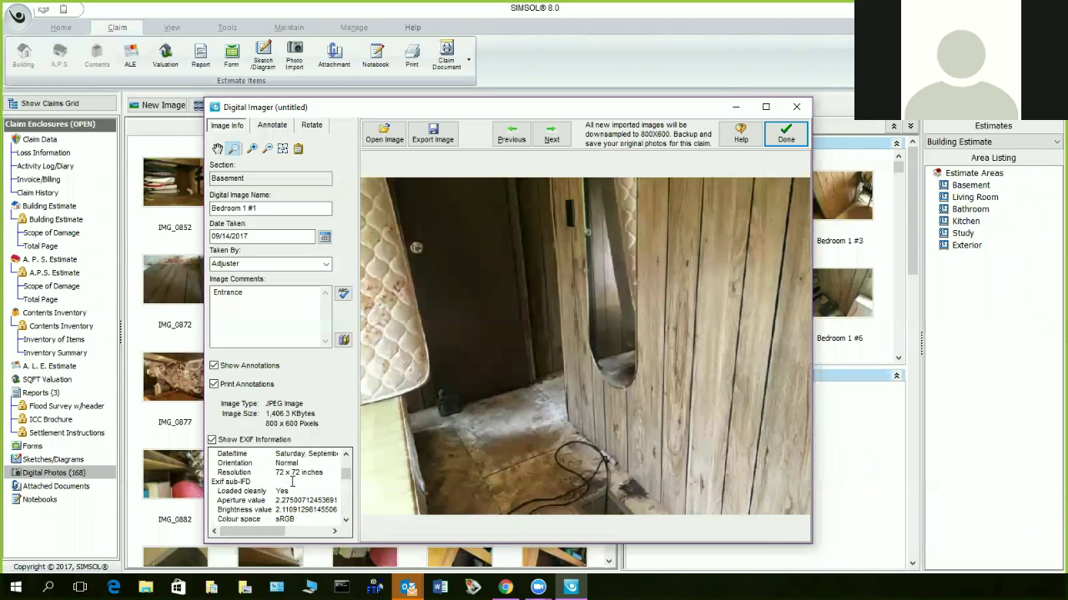
{"action": "left_click", "coordinate": [212, 440]}
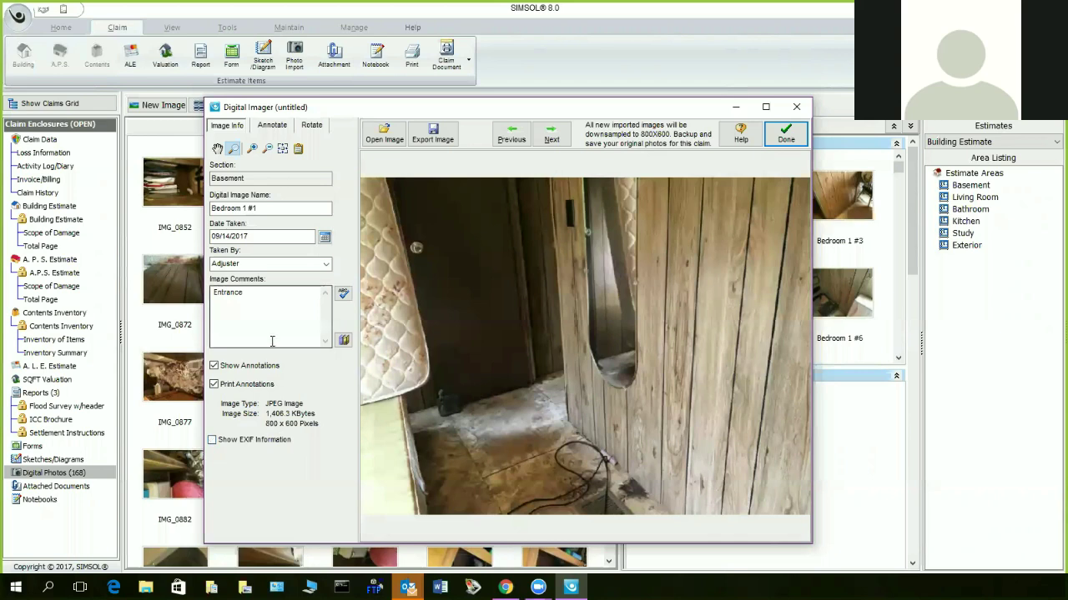
- Annotate the photo with a red arrow across the floor pointing to the lower edge of the wood-panelled wall
{"action": "left_click", "coordinate": [267, 126]}
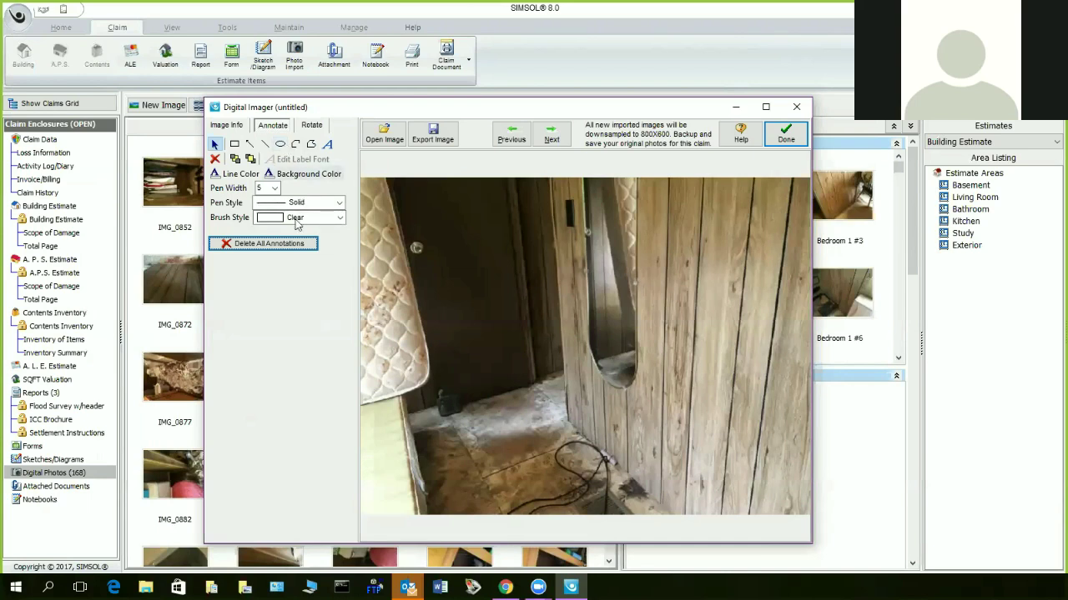
{"action": "left_click", "coordinate": [248, 145]}
{"action": "left_click_drag", "start_coordinate": [564, 398], "coordinate": [453, 428]}
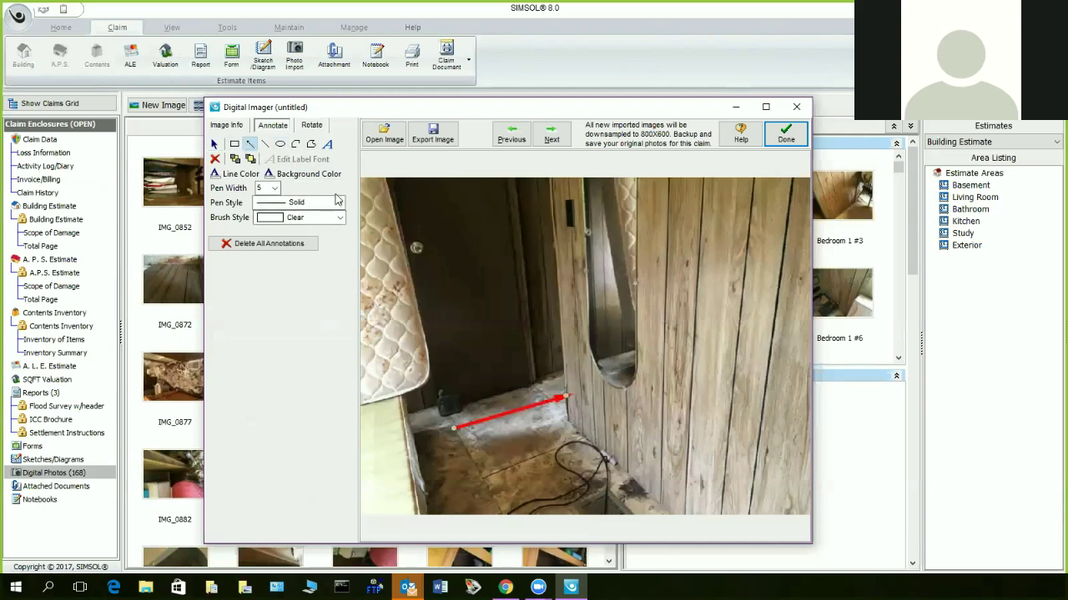
- Add the text label "Water Line" just below the arrow and delete the stray empty text box near the mattress
{"action": "left_click", "coordinate": [328, 146]}
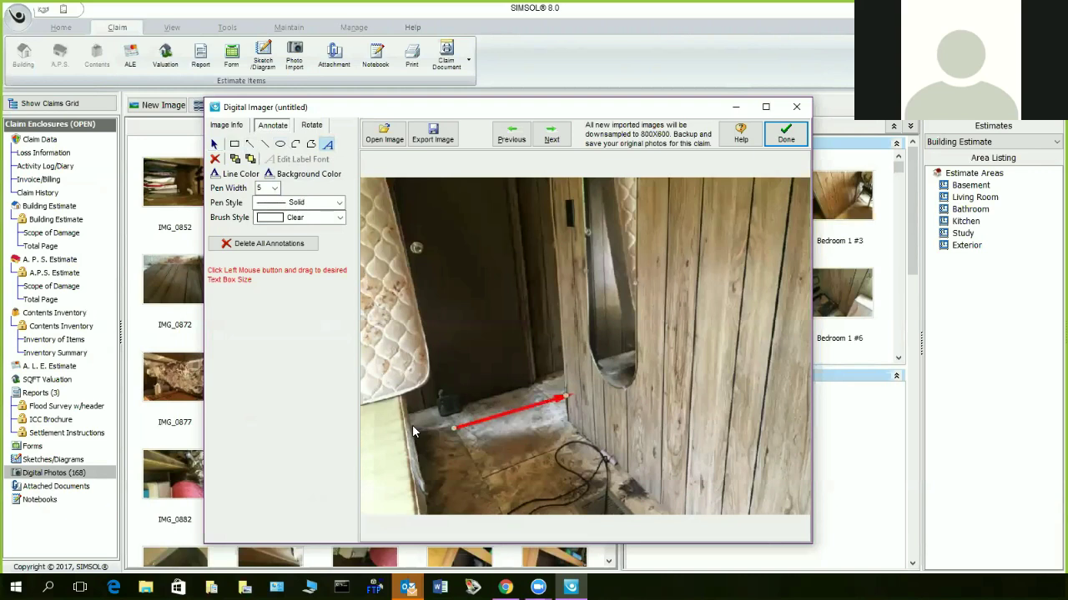
{"action": "left_click_drag", "start_coordinate": [444, 439], "coordinate": [554, 467]}
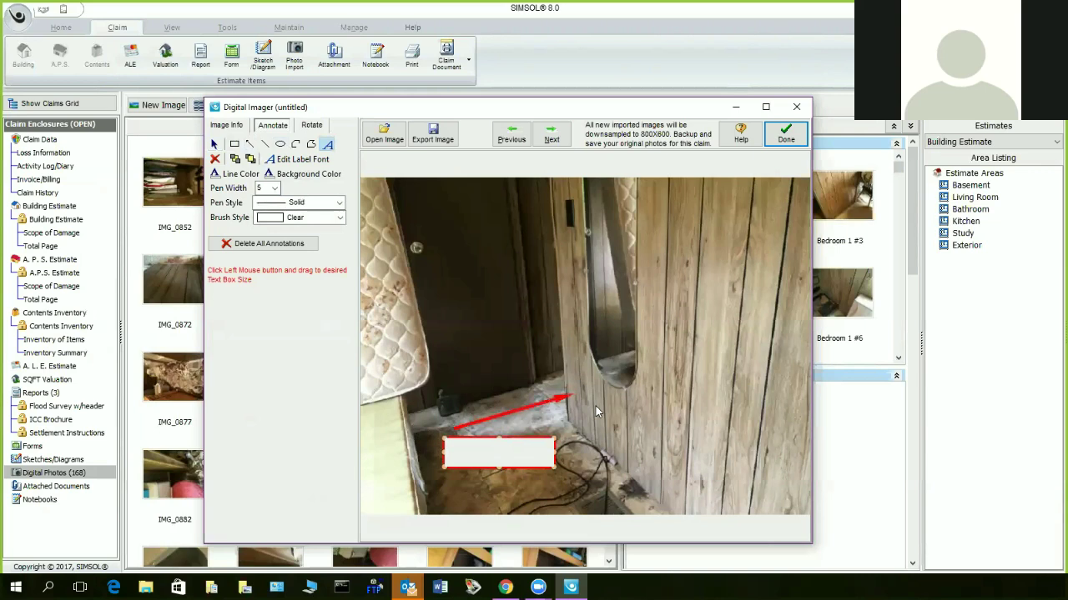
{"action": "type", "text": "Water Line"}
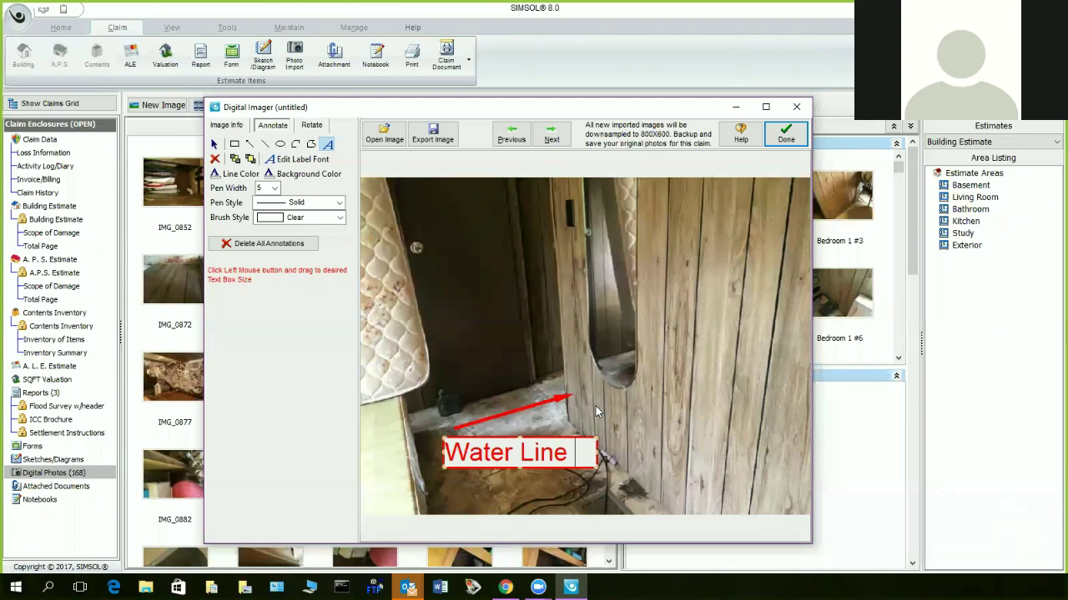
{"action": "left_click_drag", "start_coordinate": [374, 477], "coordinate": [399, 510]}
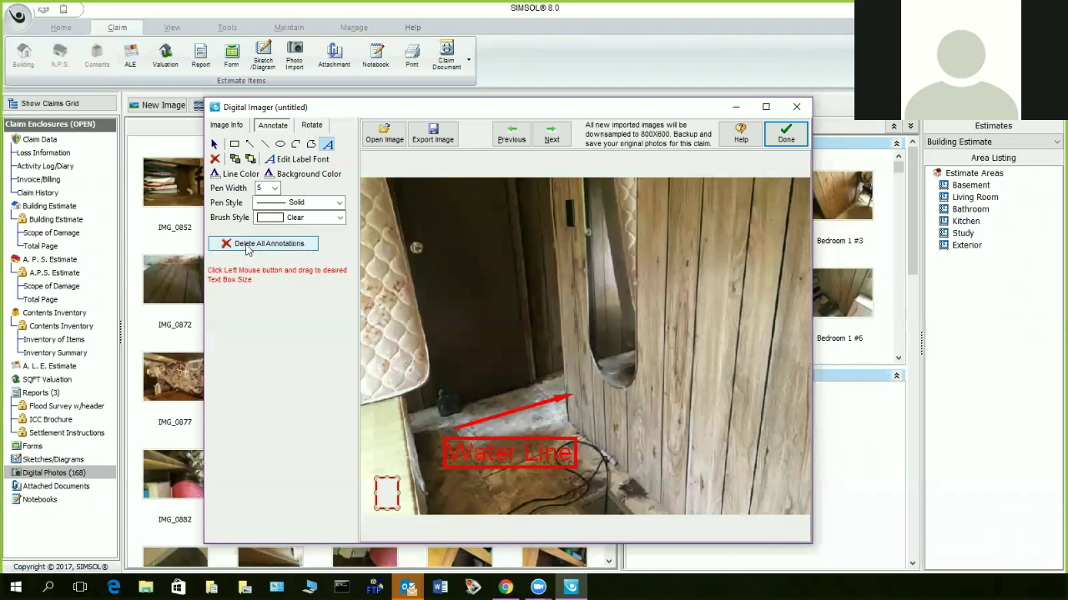
{"action": "left_click", "coordinate": [215, 159]}
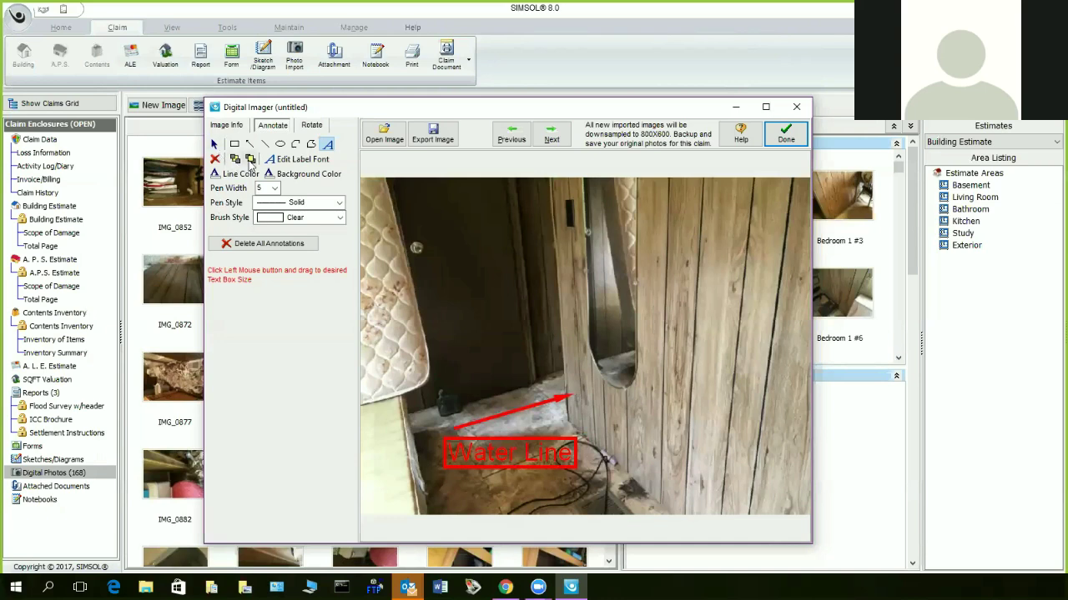
- Select the "Water Line" label and widen its box slightly
{"action": "left_click", "coordinate": [214, 145]}
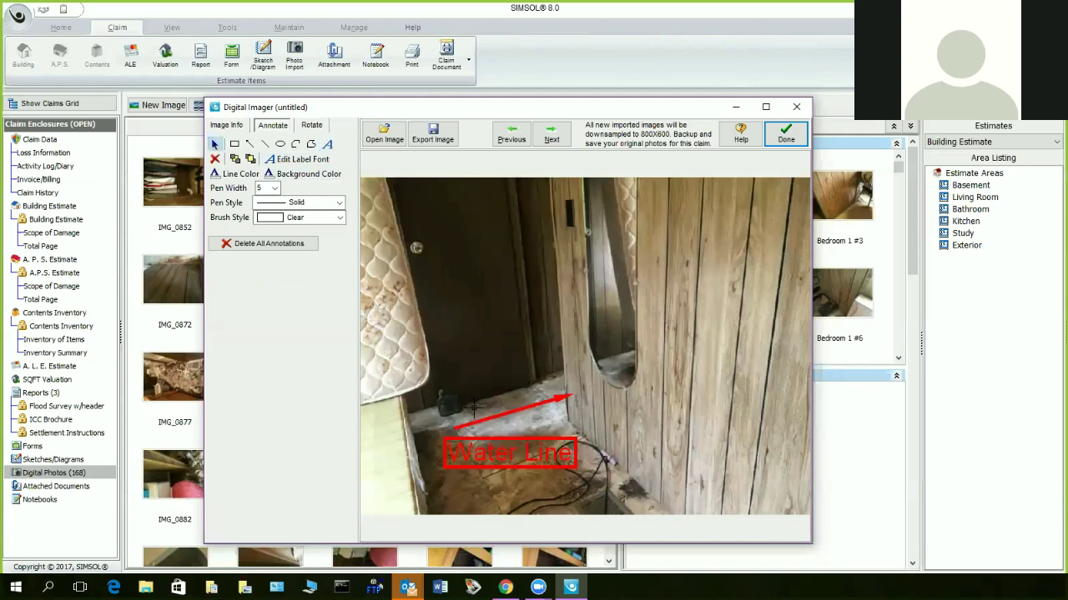
{"action": "left_click", "coordinate": [491, 437]}
{"action": "mouse_move", "coordinate": [576, 467]}
{"action": "left_mouse_down"}
{"action": "mouse_move", "coordinate": [659, 492]}
{"action": "mouse_move", "coordinate": [577, 467]}
{"action": "left_mouse_up"}
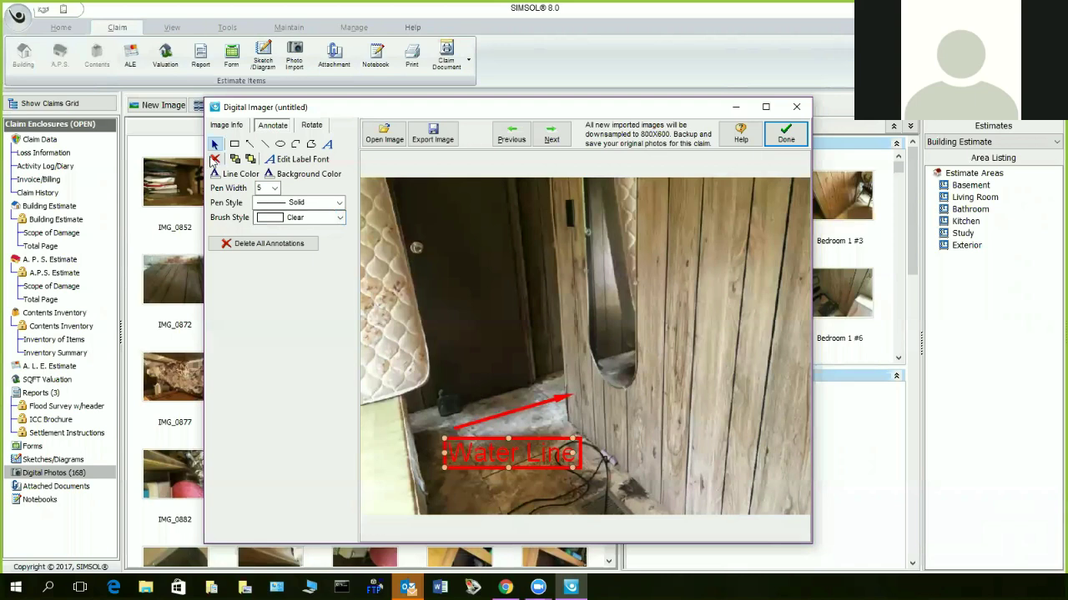
- Draw a rectangle on the wall panelling beside the arrowhead, plus a vertical and a horizontal bar above it
{"action": "left_click", "coordinate": [235, 145]}
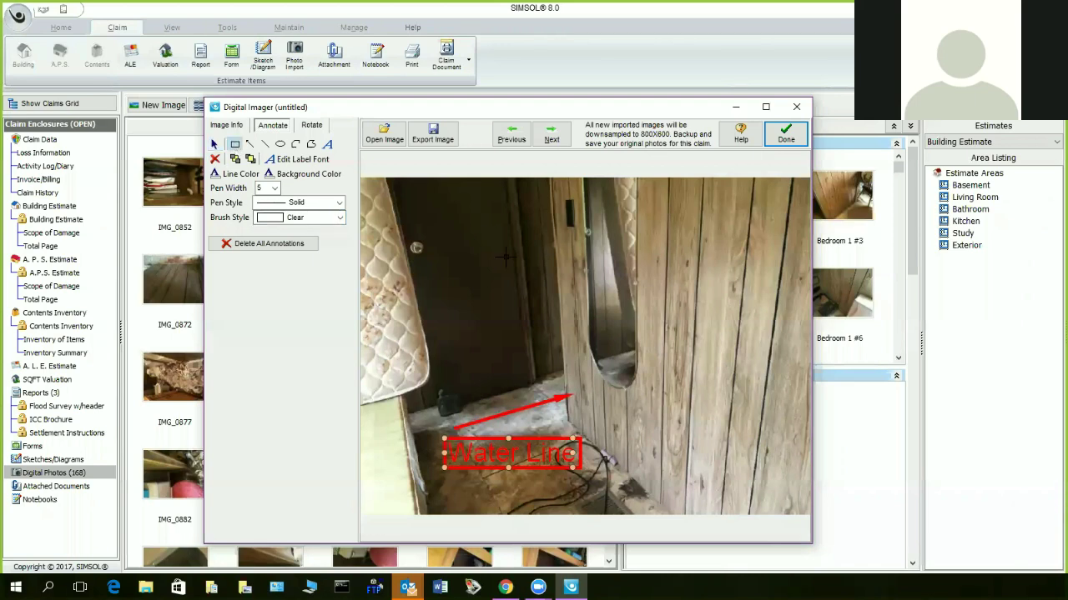
{"action": "mouse_move", "coordinate": [574, 386]}
{"action": "left_mouse_down"}
{"action": "mouse_move", "coordinate": [601, 417]}
{"action": "mouse_move", "coordinate": [668, 432]}
{"action": "left_mouse_up"}
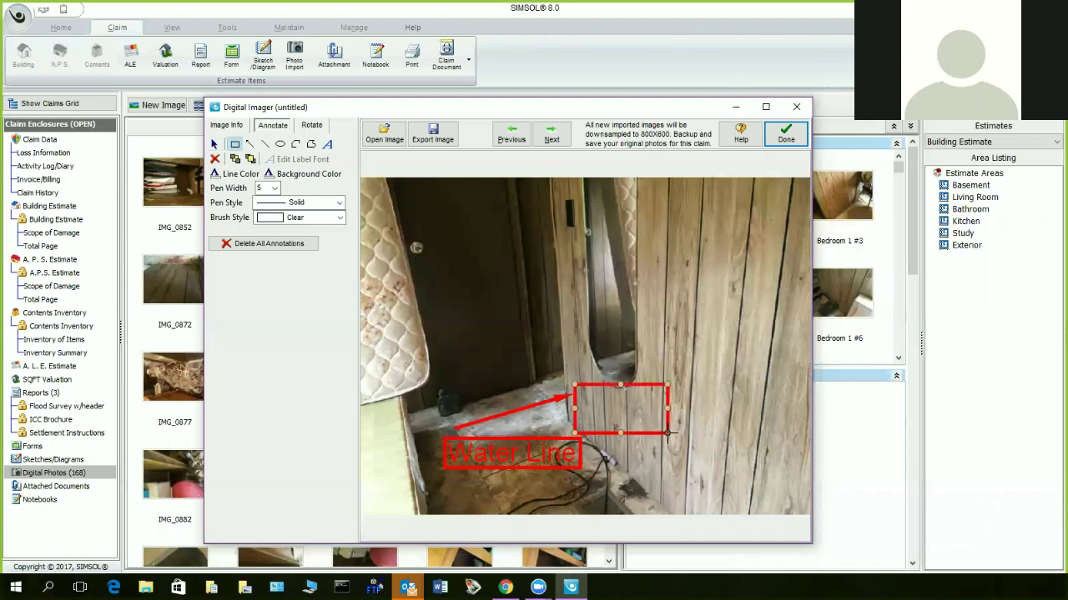
{"action": "left_click_drag", "start_coordinate": [621, 286], "coordinate": [621, 385]}
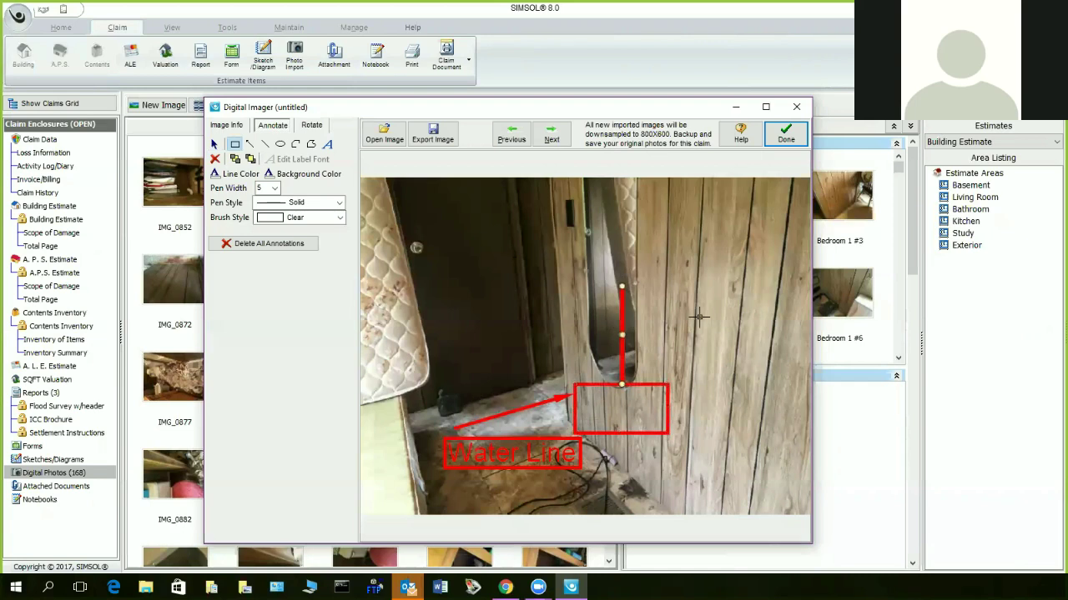
{"action": "left_click_drag", "start_coordinate": [621, 335], "coordinate": [704, 335]}
{"action": "left_click_drag", "start_coordinate": [621, 334], "coordinate": [620, 314]}
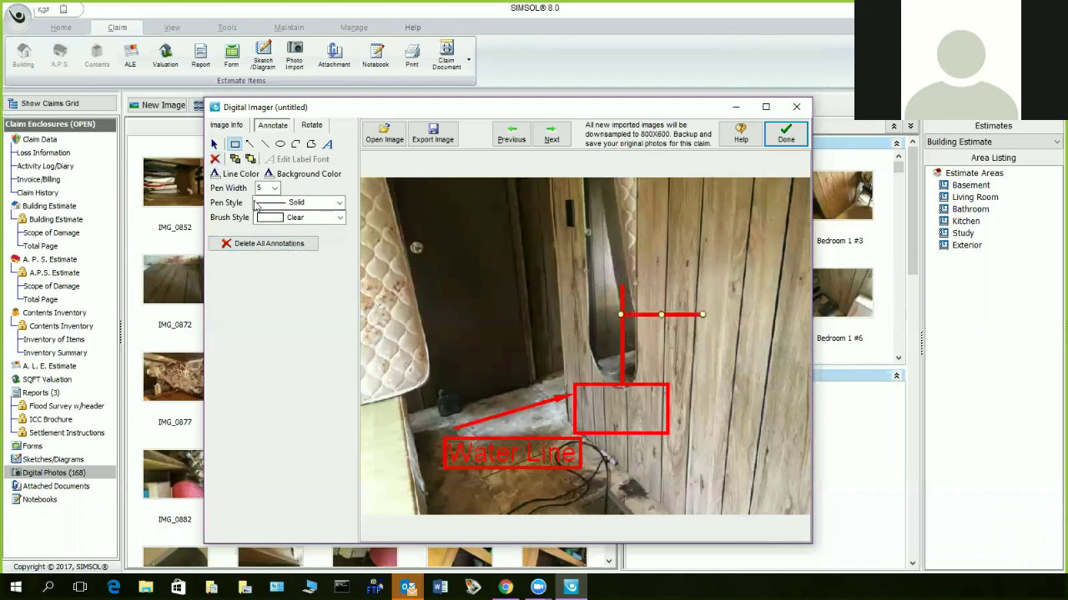
- Delete the horizontal bar, the vertical bar and the rectangle, keeping only the arrow and the "Water Line" label
{"action": "left_click", "coordinate": [214, 159]}
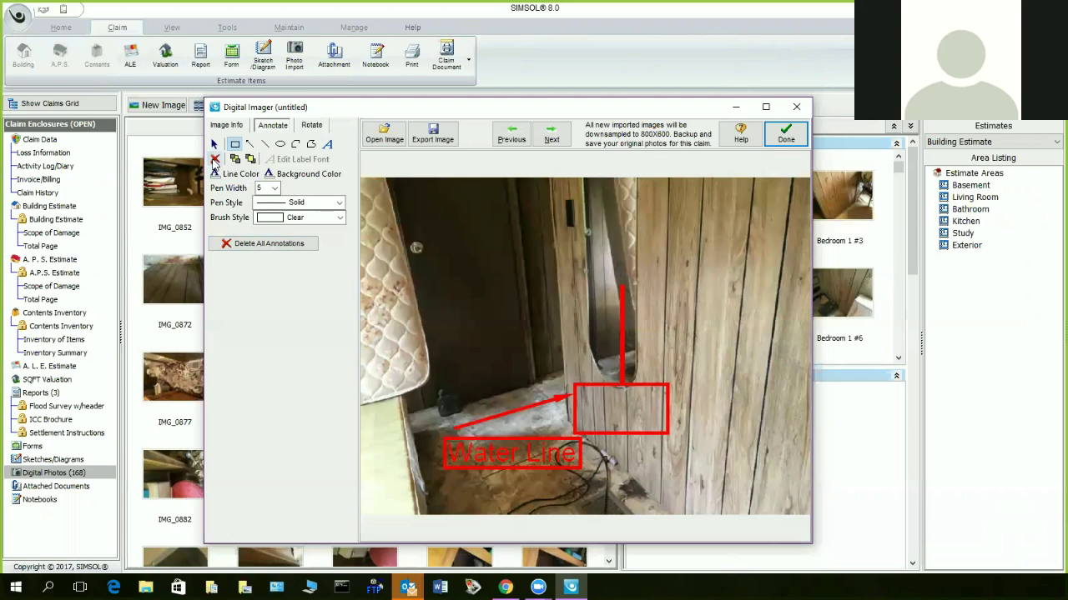
{"action": "left_click", "coordinate": [214, 145]}
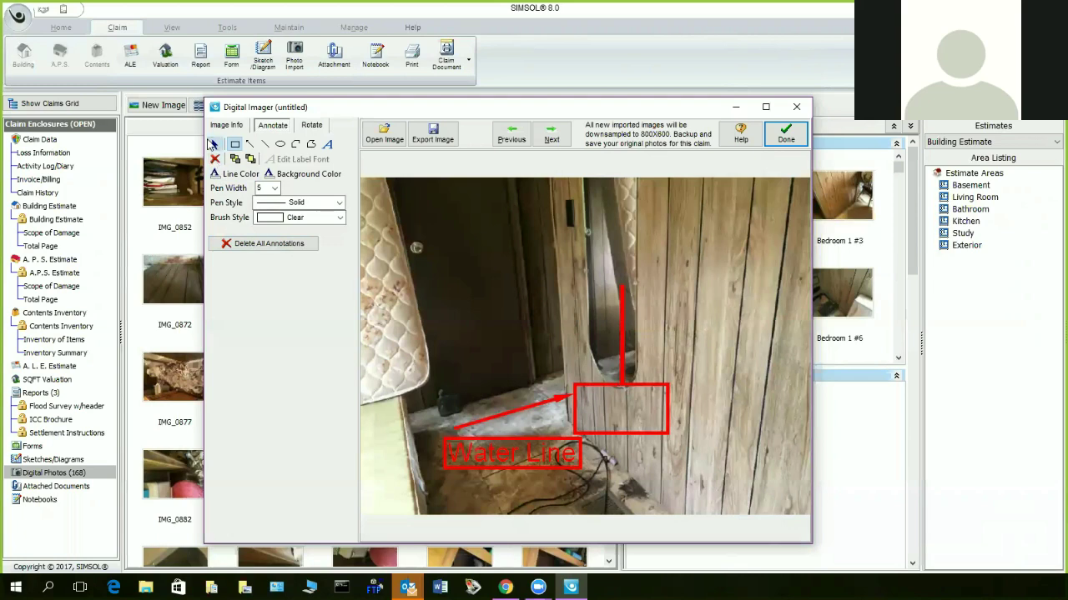
{"action": "left_click", "coordinate": [623, 316]}
{"action": "left_click", "coordinate": [215, 159]}
{"action": "left_click", "coordinate": [594, 406]}
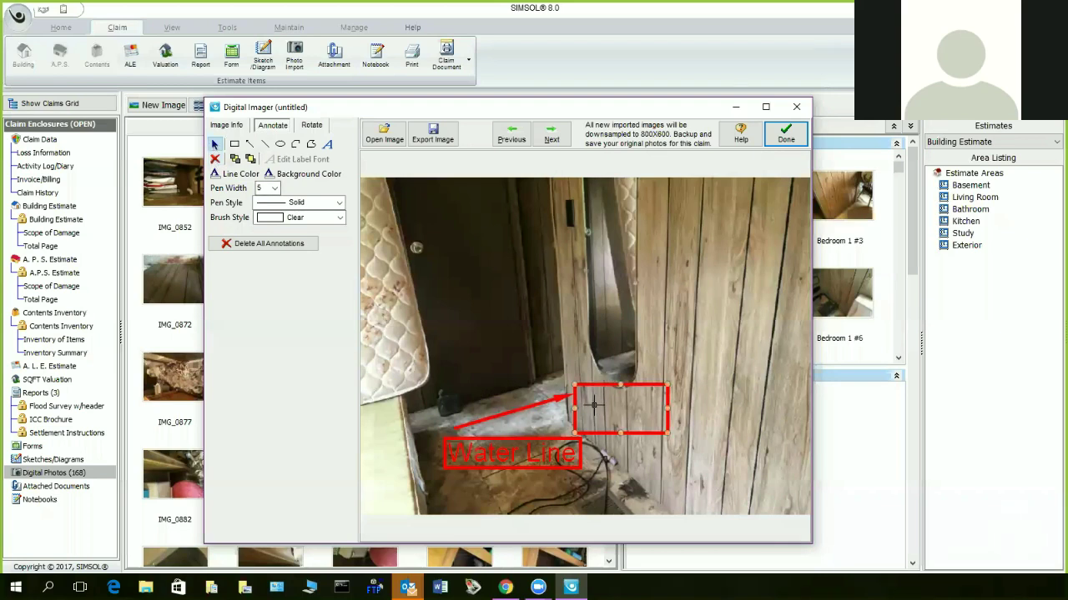
{"action": "left_click", "coordinate": [215, 158]}
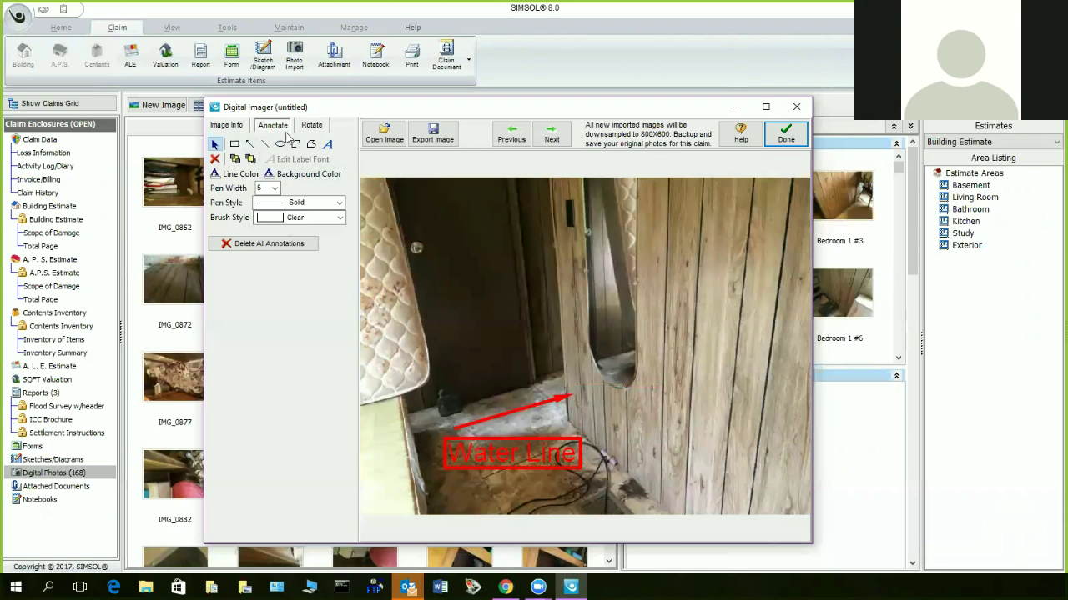
- Rotate the photo 90 degrees left four times for a full turn, and try the free Rotate command
{"action": "left_click", "coordinate": [312, 125]}
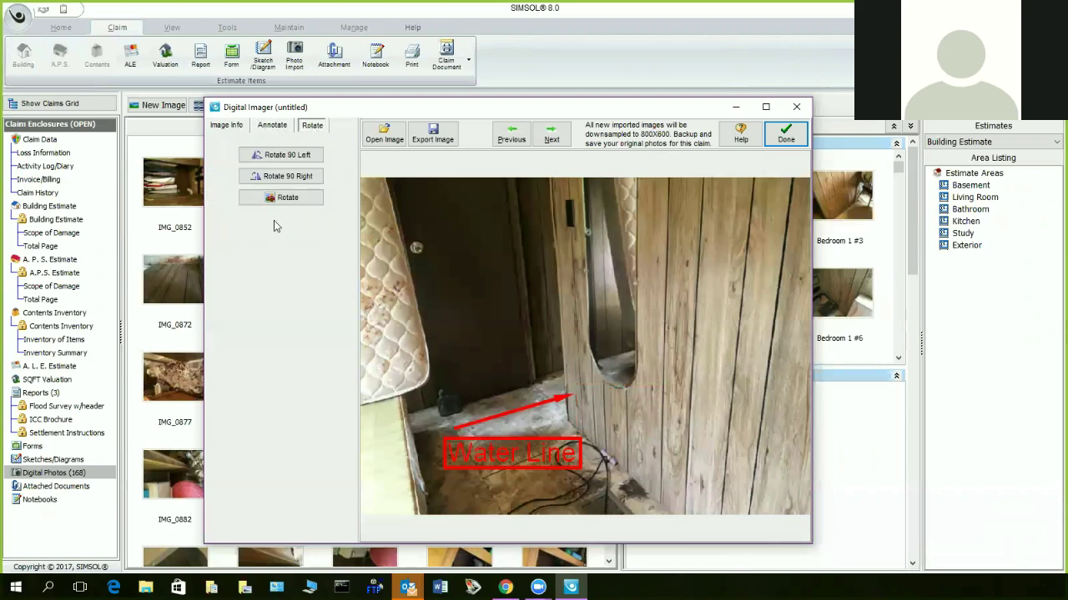
{"action": "left_click", "coordinate": [288, 155]}
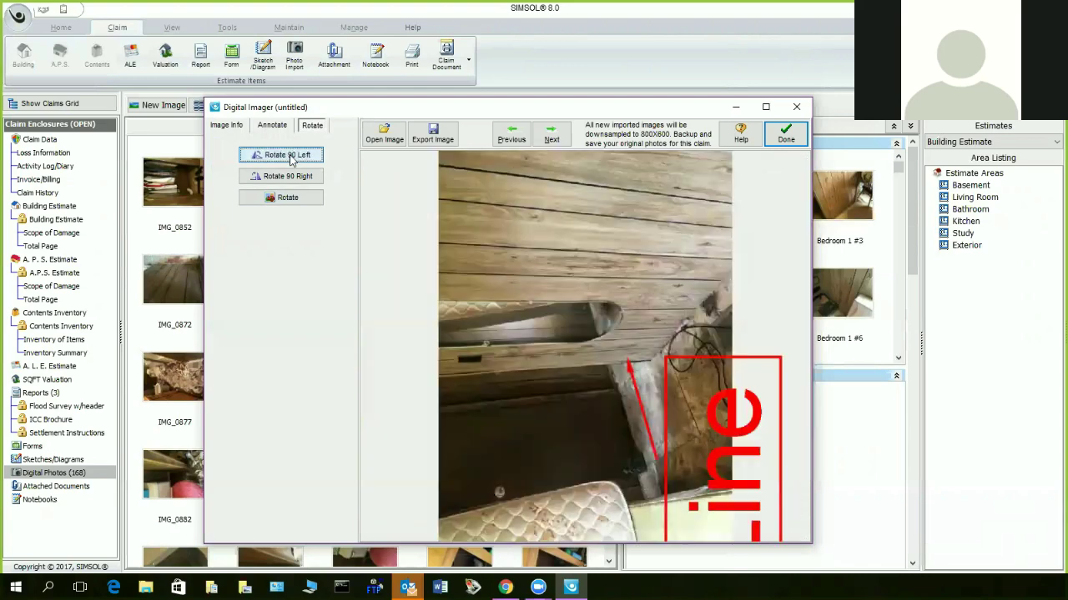
{"action": "left_click", "coordinate": [287, 155]}
{"action": "left_click", "coordinate": [288, 155]}
{"action": "left_click", "coordinate": [288, 155]}
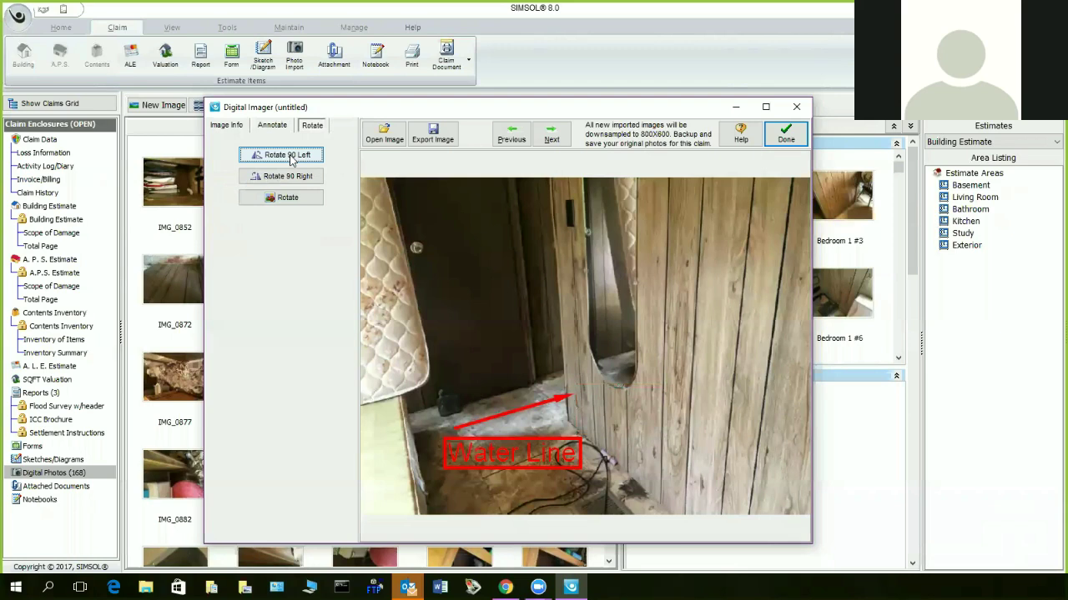
{"action": "left_click", "coordinate": [288, 198]}
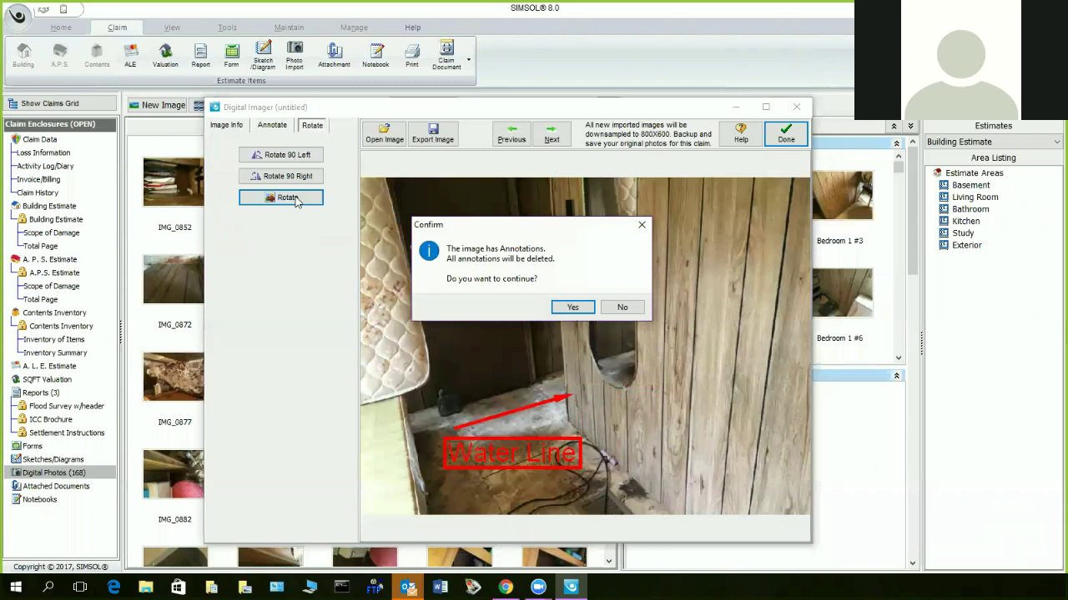
{"action": "left_click", "coordinate": [572, 307]}
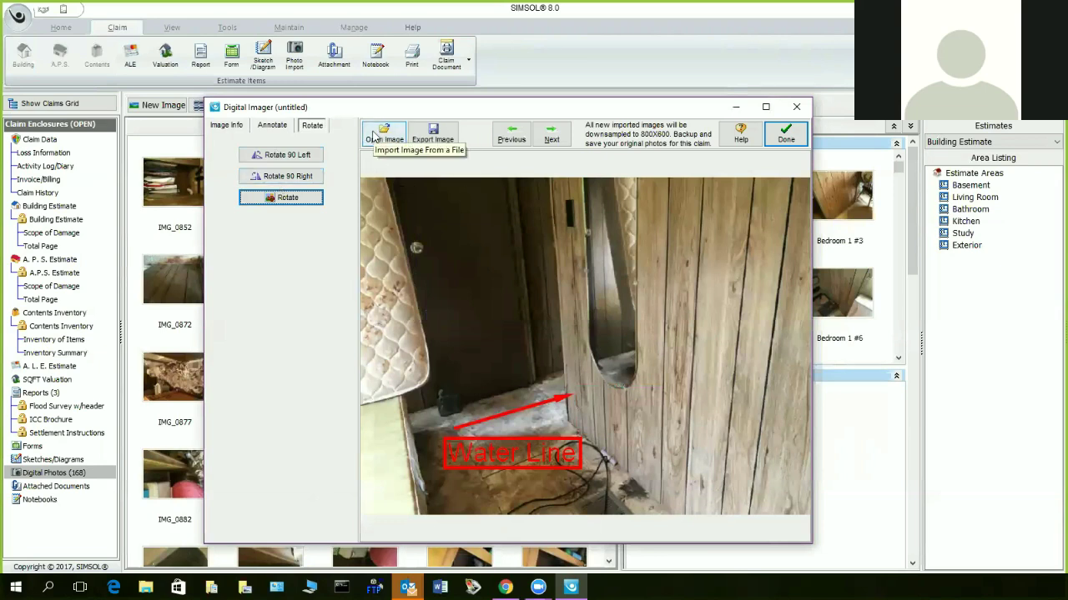
- Export the annotated photo as a JPEG named NewFile.JPG and go to the next photo, Bedroom 1 #2
{"action": "left_click", "coordinate": [446, 138]}
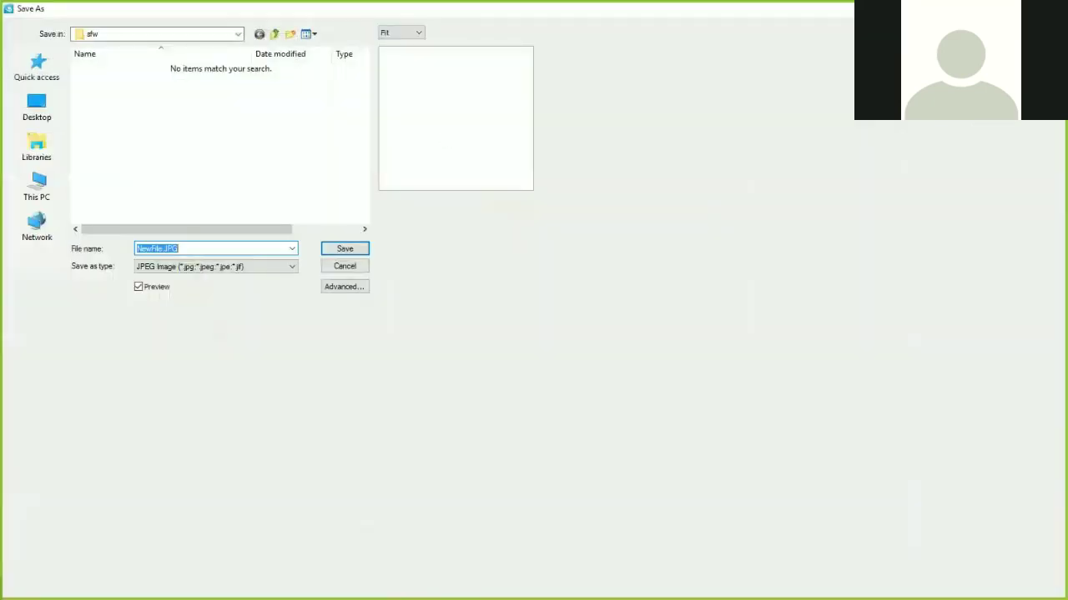
{"action": "key", "text": "Return"}
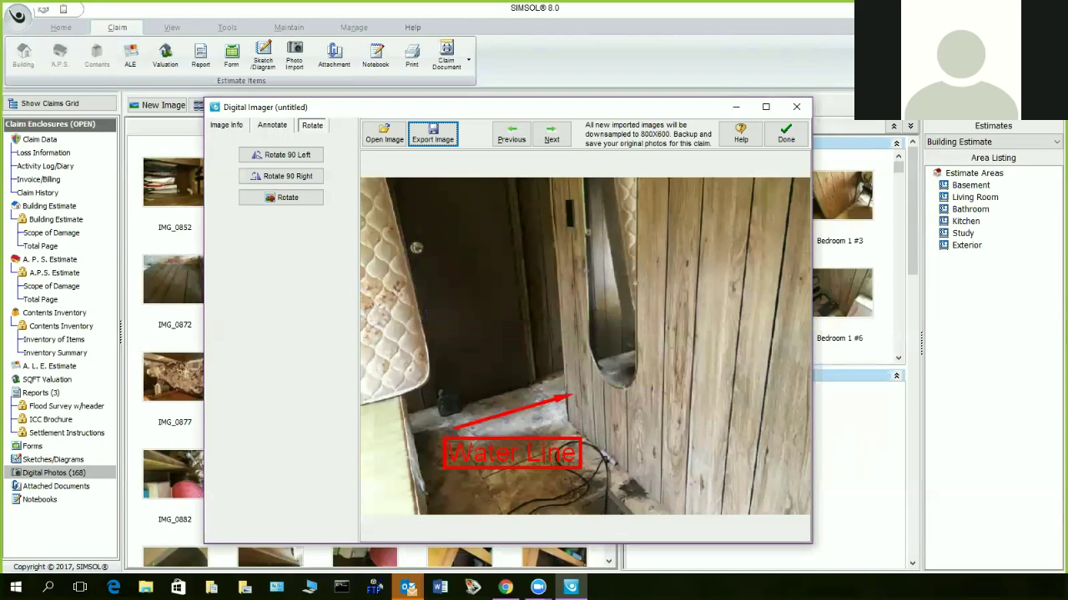
{"action": "left_click", "coordinate": [551, 135]}
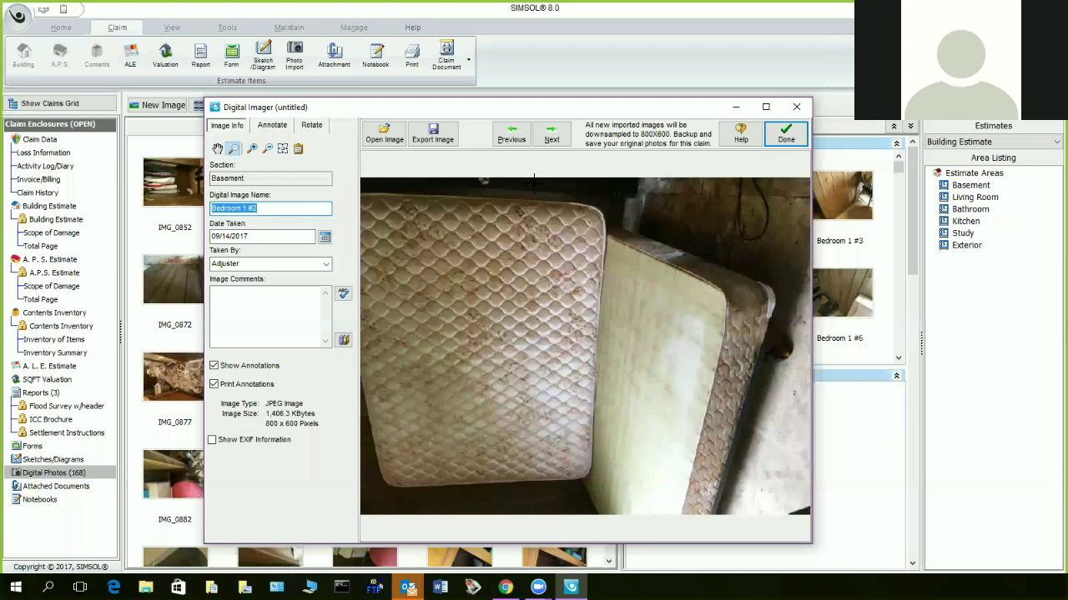
- Browse through the Bedroom 1 photos up to #5 and close the image editor
{"action": "left_click", "coordinate": [551, 138]}
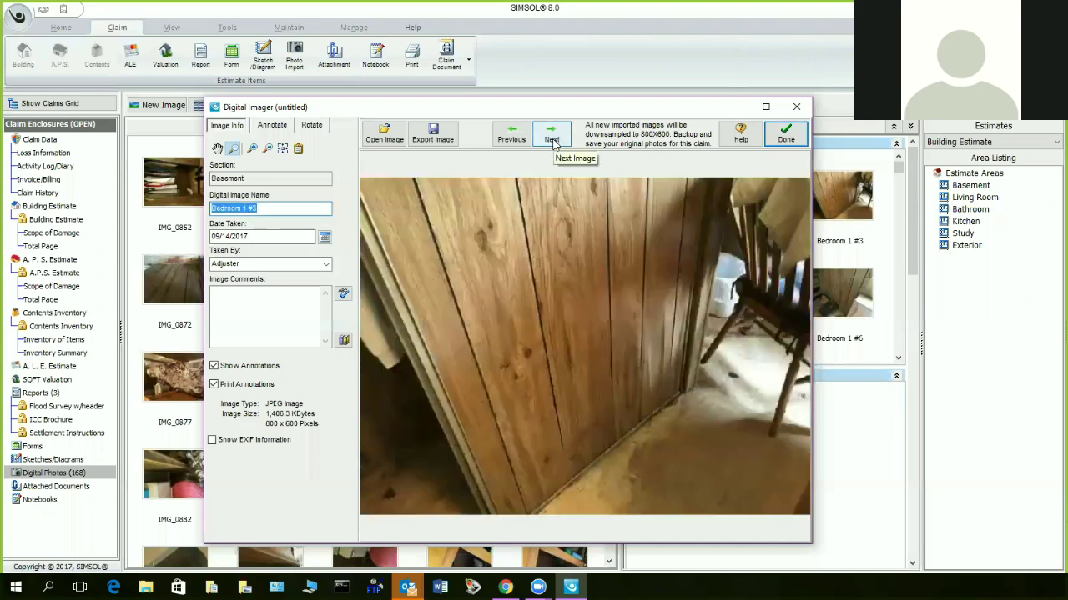
{"action": "left_click", "coordinate": [552, 137]}
{"action": "left_click", "coordinate": [551, 137]}
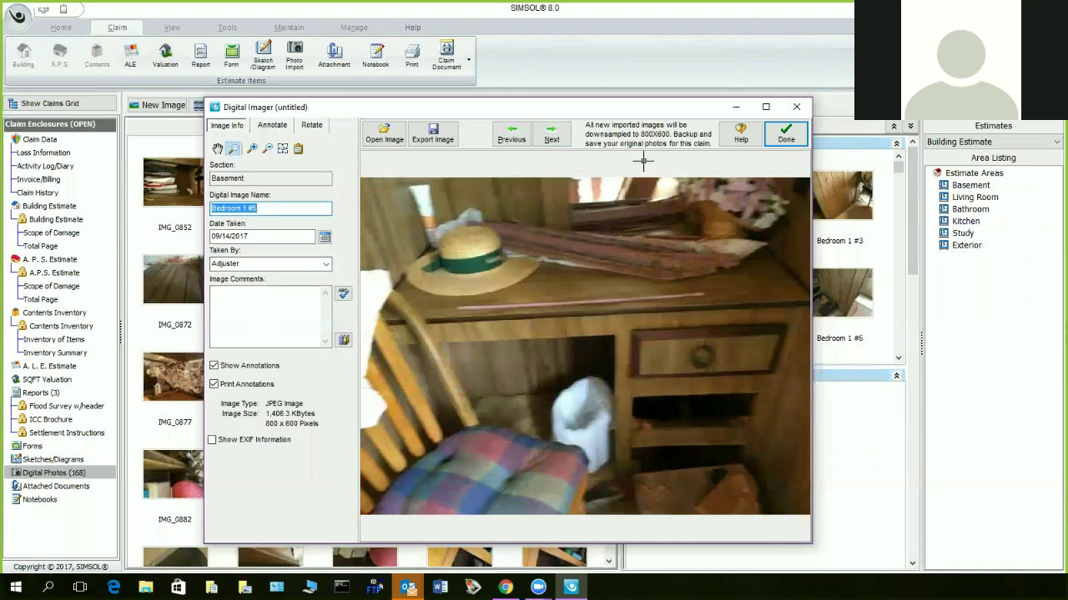
{"action": "left_click", "coordinate": [785, 135]}
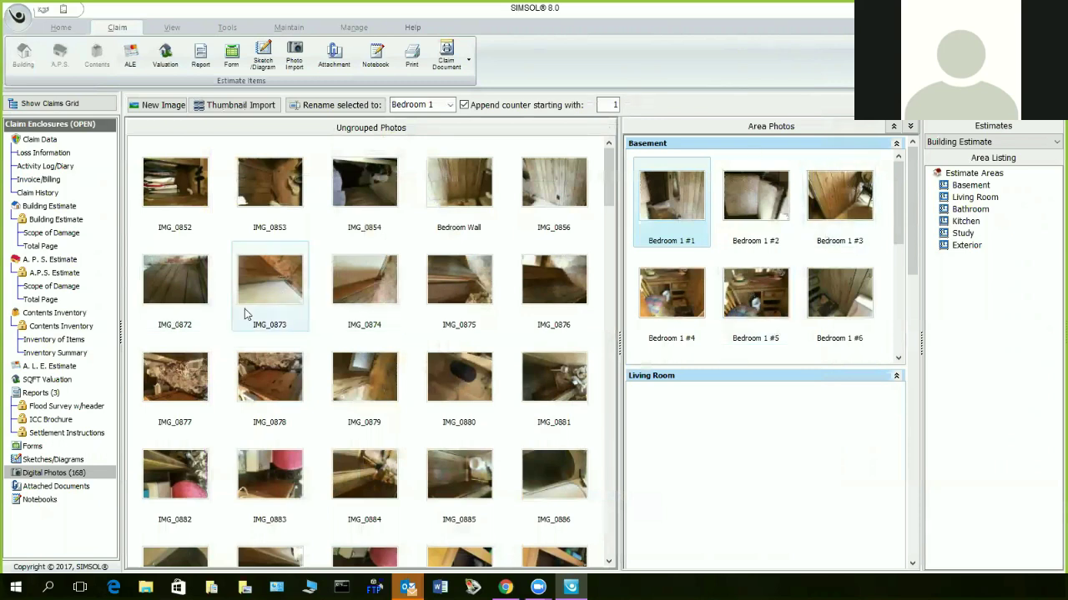
- Rotate the ungrouped photo IMG_0872 90 degrees left twice, check its image info and finish editing it
{"action": "left_click", "coordinate": [189, 284]}
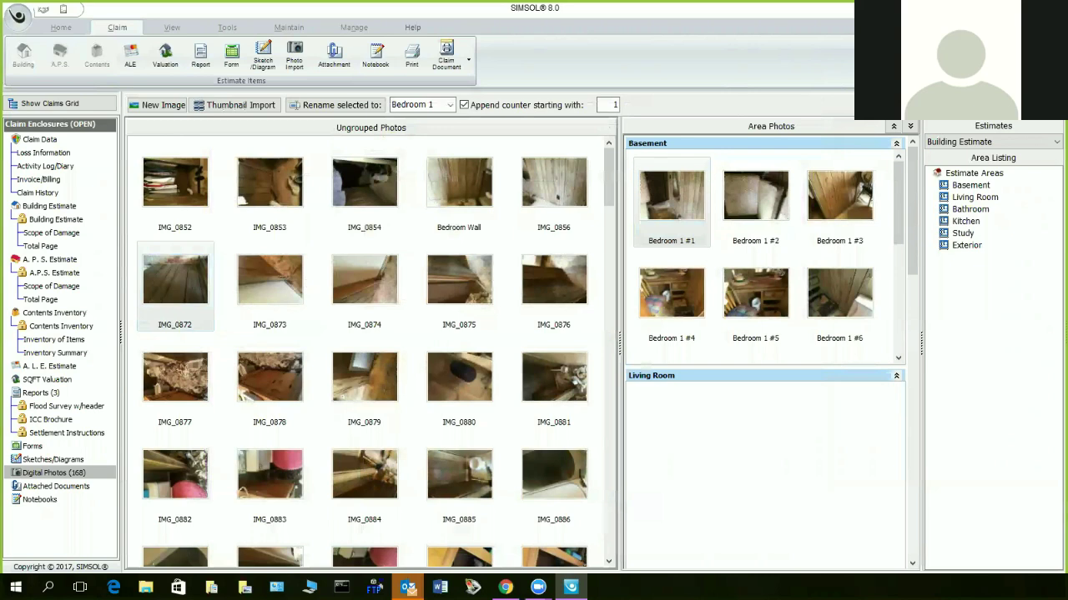
{"action": "double_click", "coordinate": [175, 279]}
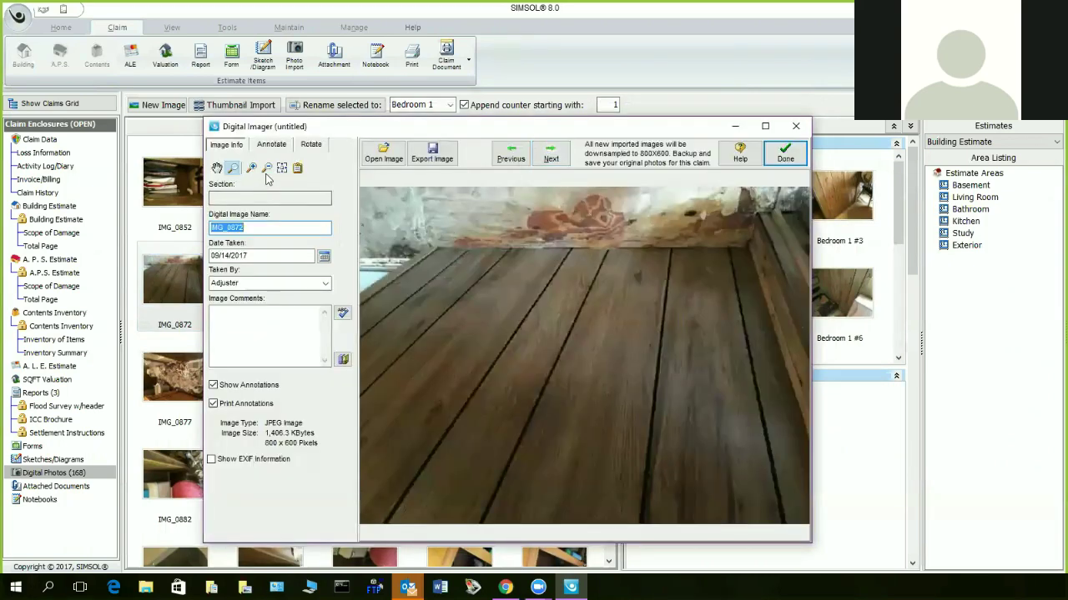
{"action": "left_click", "coordinate": [316, 147]}
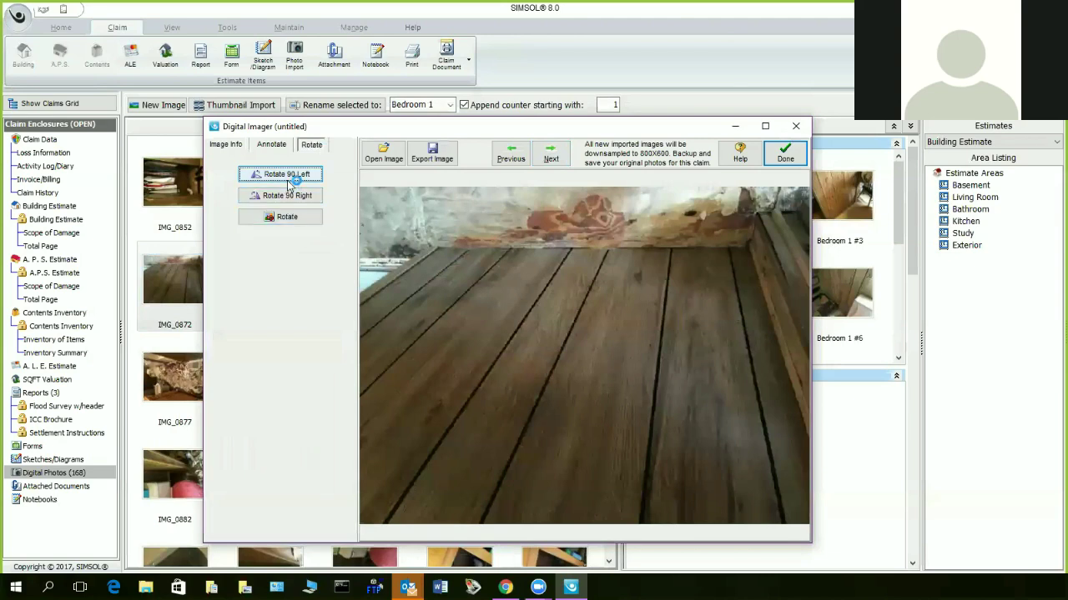
{"action": "left_click", "coordinate": [289, 175]}
{"action": "left_click", "coordinate": [291, 177]}
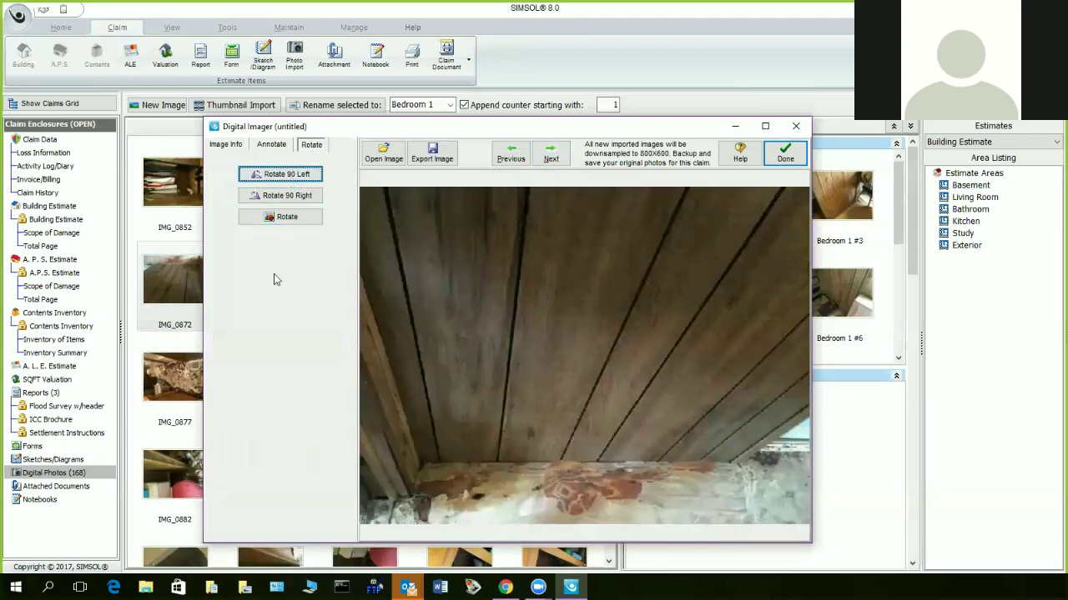
{"action": "left_click", "coordinate": [222, 145]}
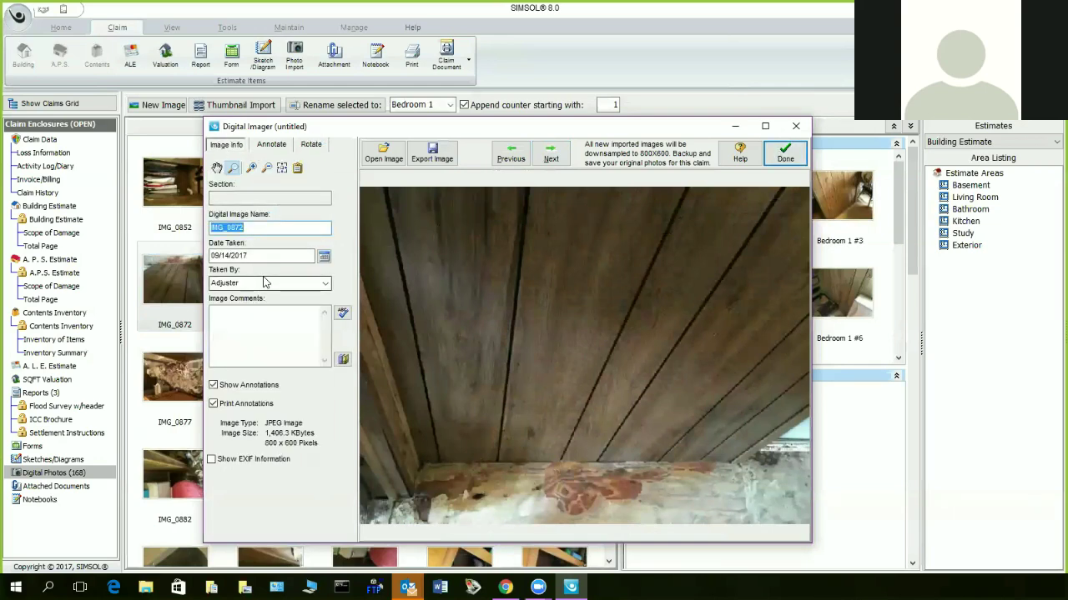
{"action": "left_click", "coordinate": [781, 159]}
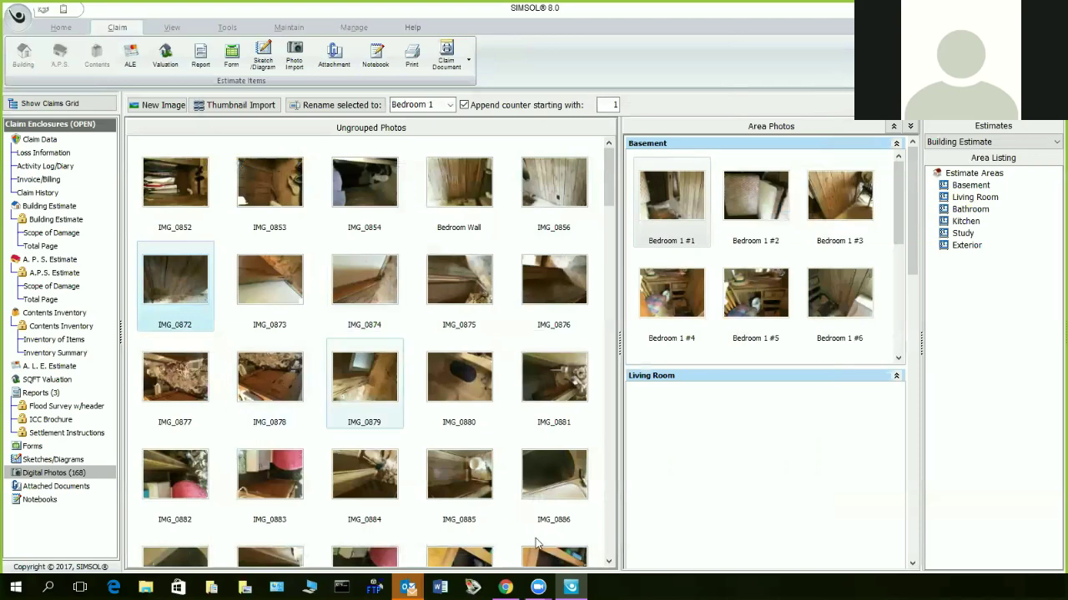
- Move the ungrouped photos IMG_0872, 0882, 0884, 0888, 0889, 0891, 0892, 0894 and 0895 together into the Kitchen area
{"action": "left_click", "coordinate": [607, 563]}
{"action": "left_click", "coordinate": [607, 563]}
{"action": "left_click", "coordinate": [607, 563]}
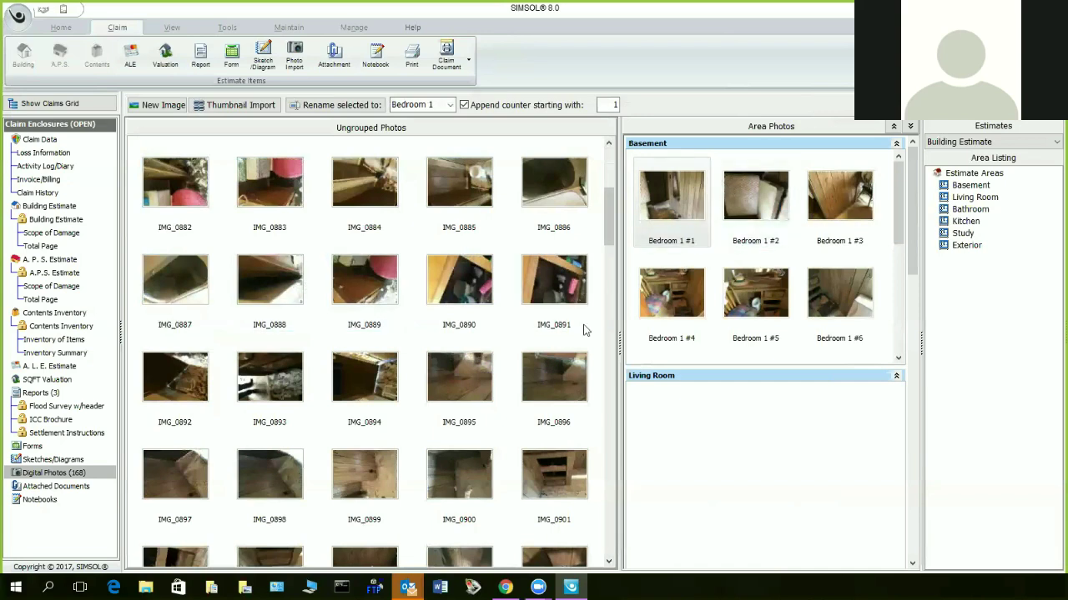
{"action": "left_click", "coordinate": [912, 564]}
{"action": "left_click_drag", "start_coordinate": [911, 564], "coordinate": [912, 564]}
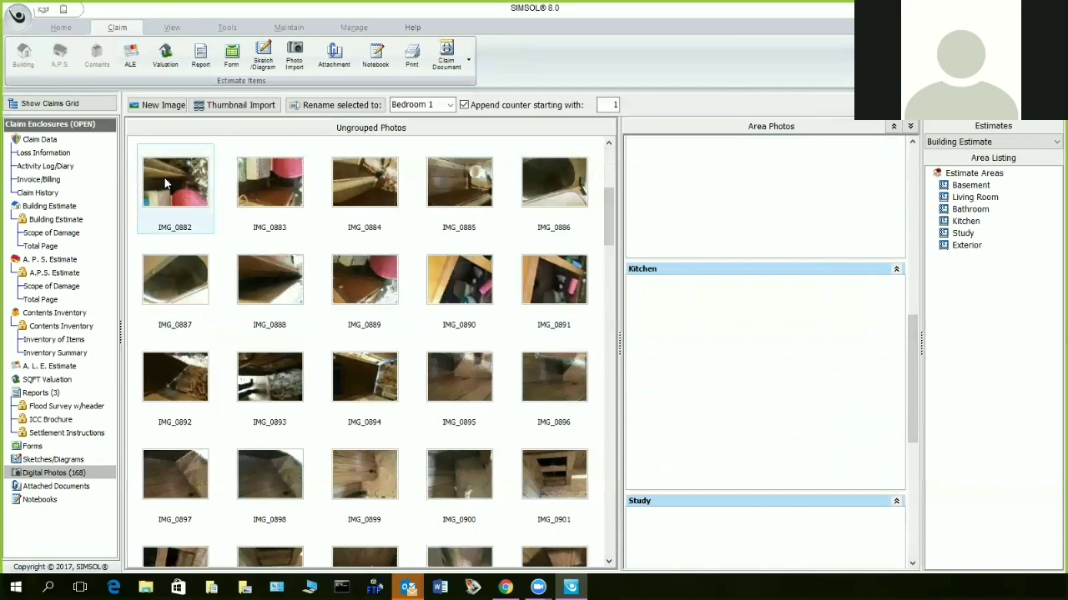
{"action": "left_click_drag", "start_coordinate": [164, 178], "coordinate": [178, 196]}
{"action": "left_click", "coordinate": [178, 196]}
{"action": "left_click", "coordinate": [375, 192], "text": "ctrl"}
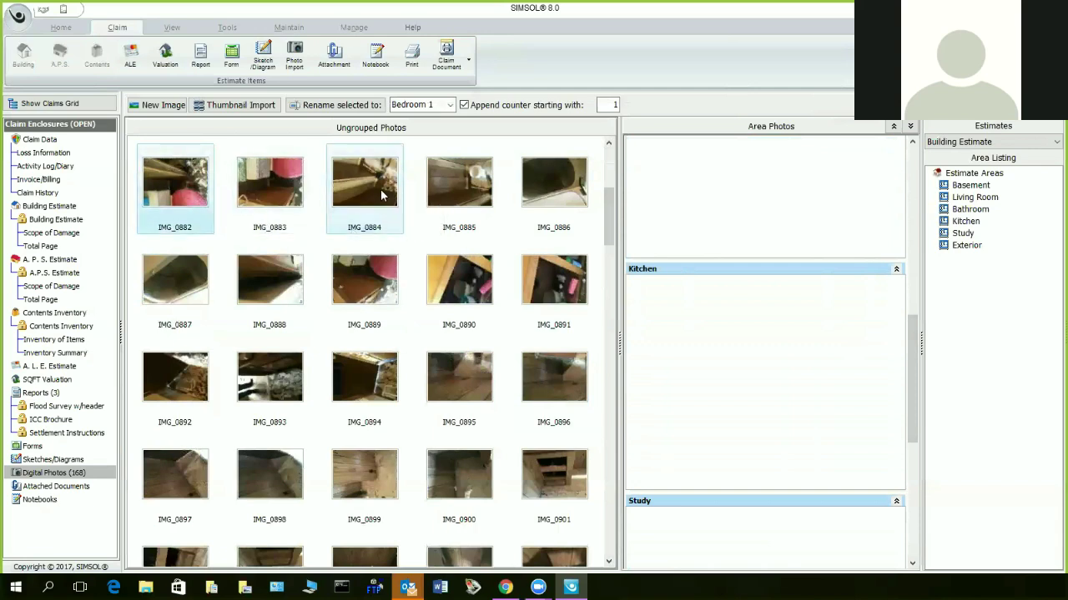
{"action": "left_click", "coordinate": [271, 299], "text": "ctrl"}
{"action": "left_click", "coordinate": [366, 287], "text": "ctrl"}
{"action": "left_click", "coordinate": [555, 287], "text": "ctrl"}
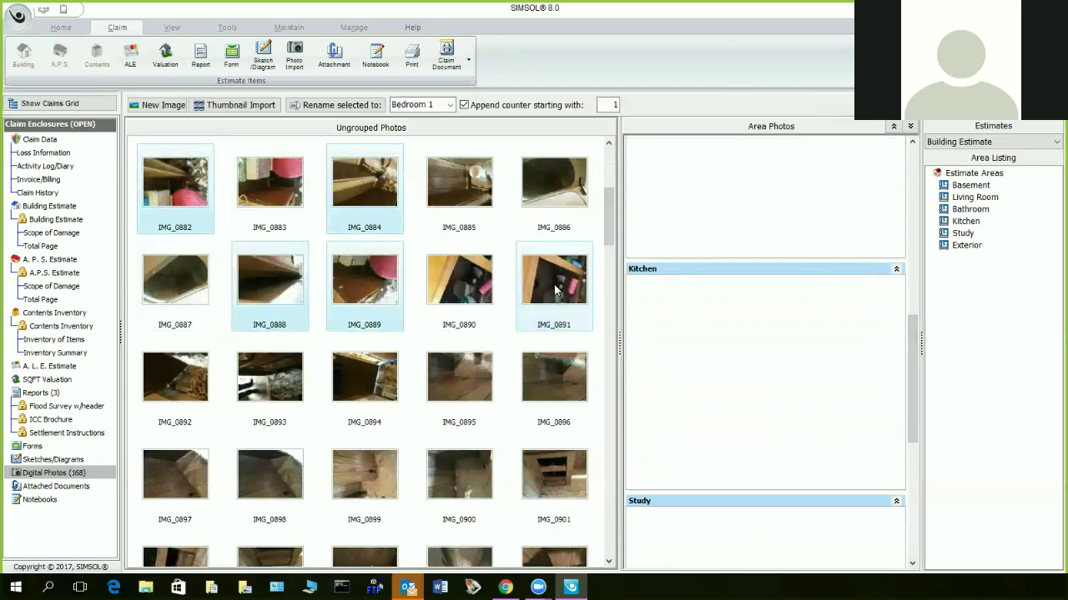
{"action": "left_click", "coordinate": [171, 374], "text": "ctrl"}
{"action": "left_click", "coordinate": [364, 377], "text": "ctrl"}
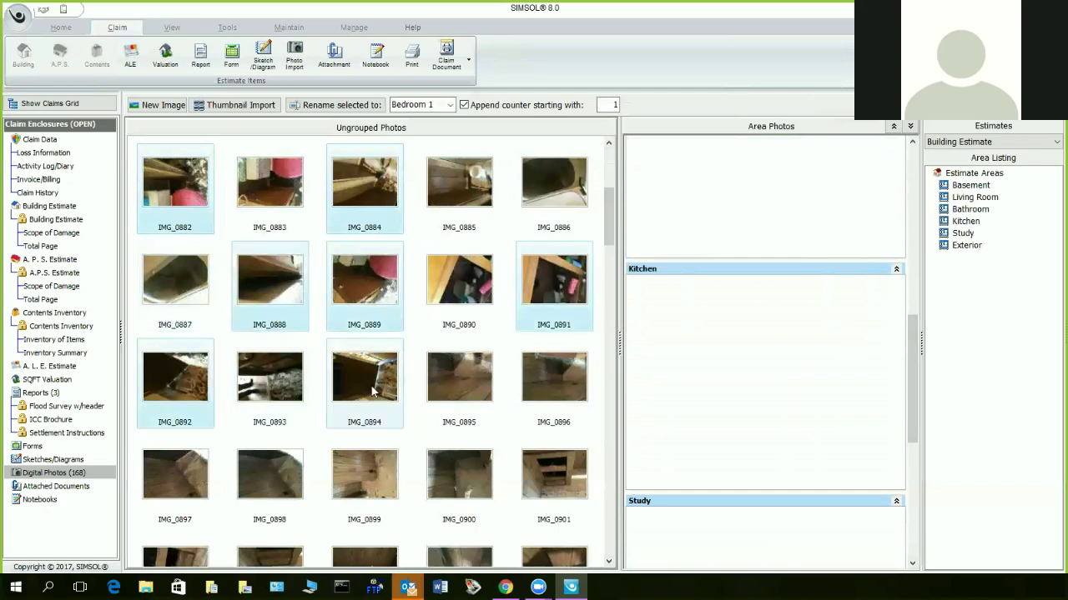
{"action": "left_click", "coordinate": [465, 382], "text": "ctrl"}
{"action": "left_click", "coordinate": [556, 380], "text": "ctrl"}
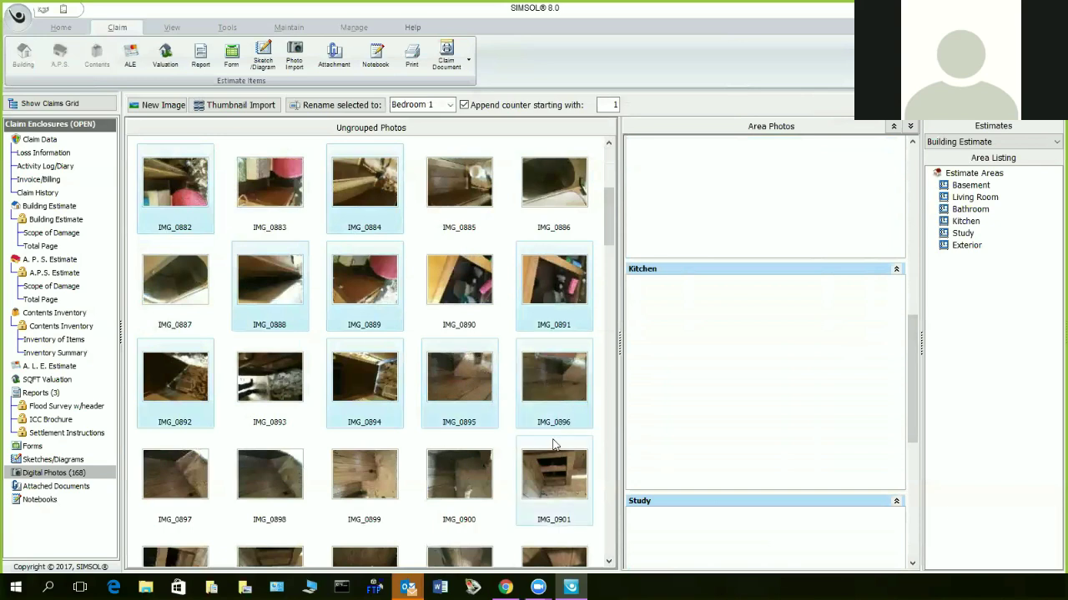
{"action": "left_click_drag", "start_coordinate": [562, 421], "coordinate": [681, 325]}
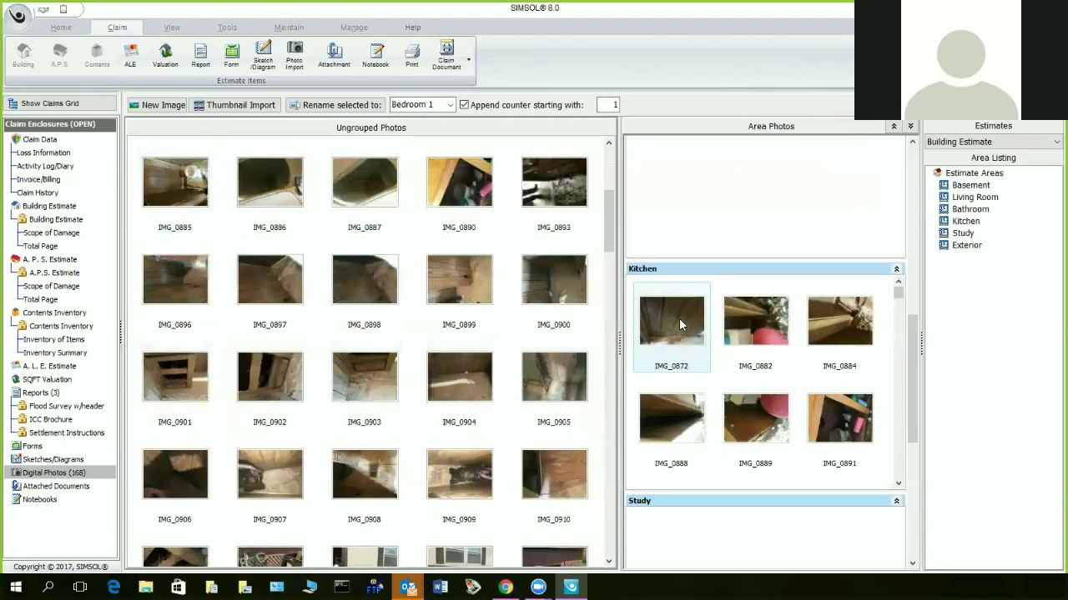
- View the area groups below Kitchen and check which estimate types the area listing offers
{"action": "left_click", "coordinate": [913, 564]}
{"action": "left_click", "coordinate": [913, 565]}
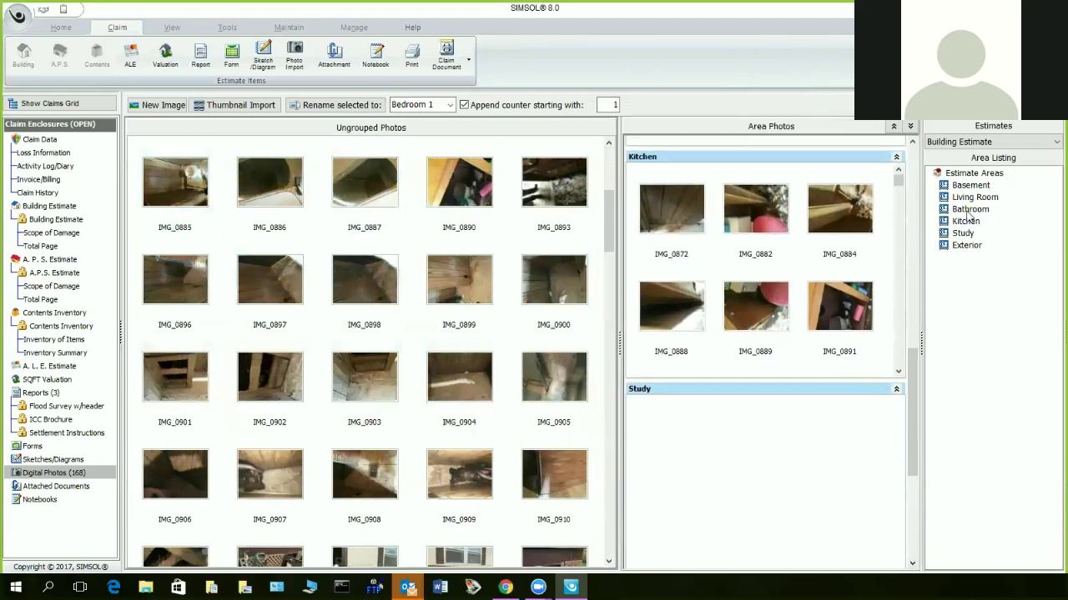
{"action": "left_click", "coordinate": [1033, 142]}
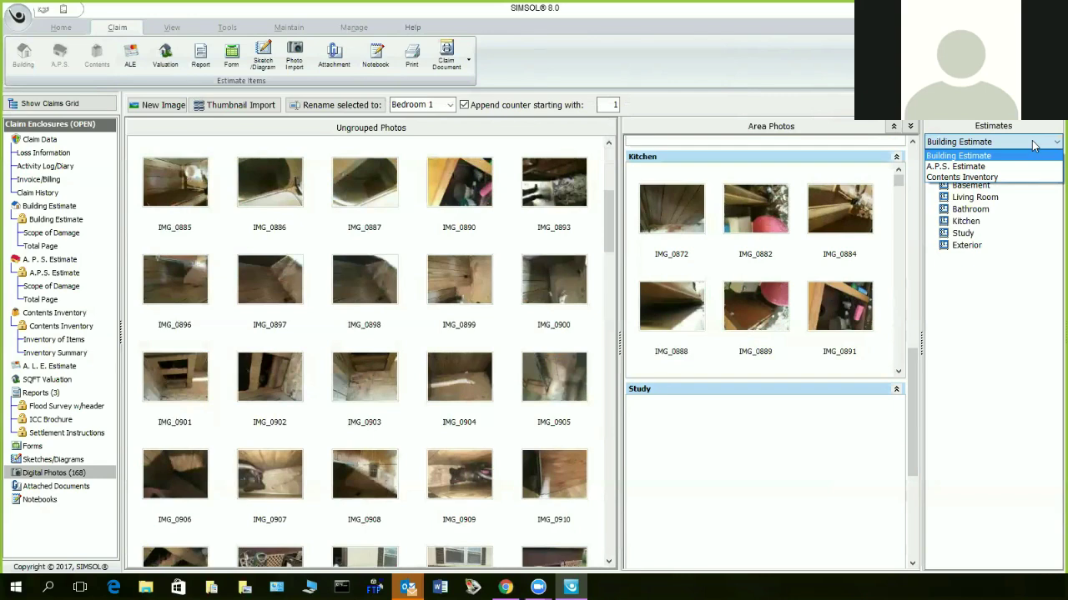
{"action": "left_click", "coordinate": [1011, 310]}
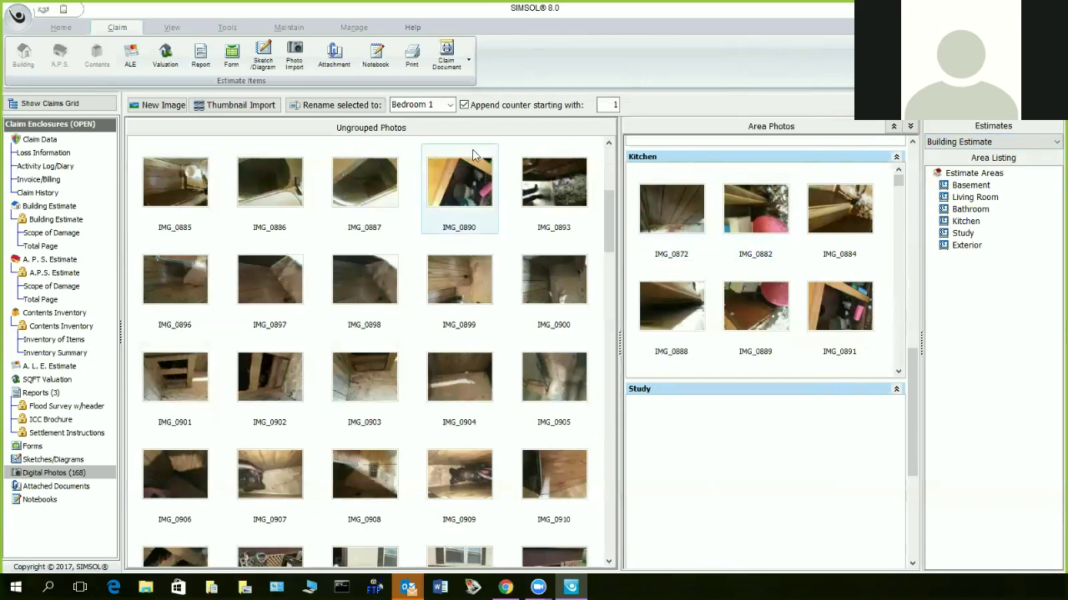
- Add Photo Sheets to the claim's selected print items and put all the Building Estimate's Basement photos in the print order
{"action": "left_click", "coordinate": [412, 55]}
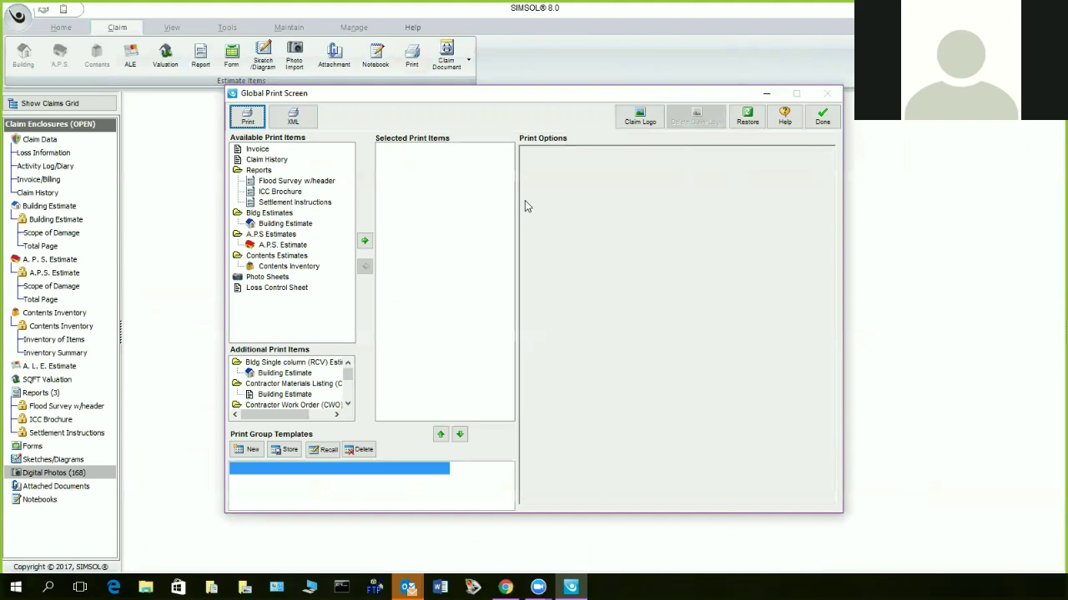
{"action": "left_click_drag", "start_coordinate": [271, 281], "coordinate": [447, 248]}
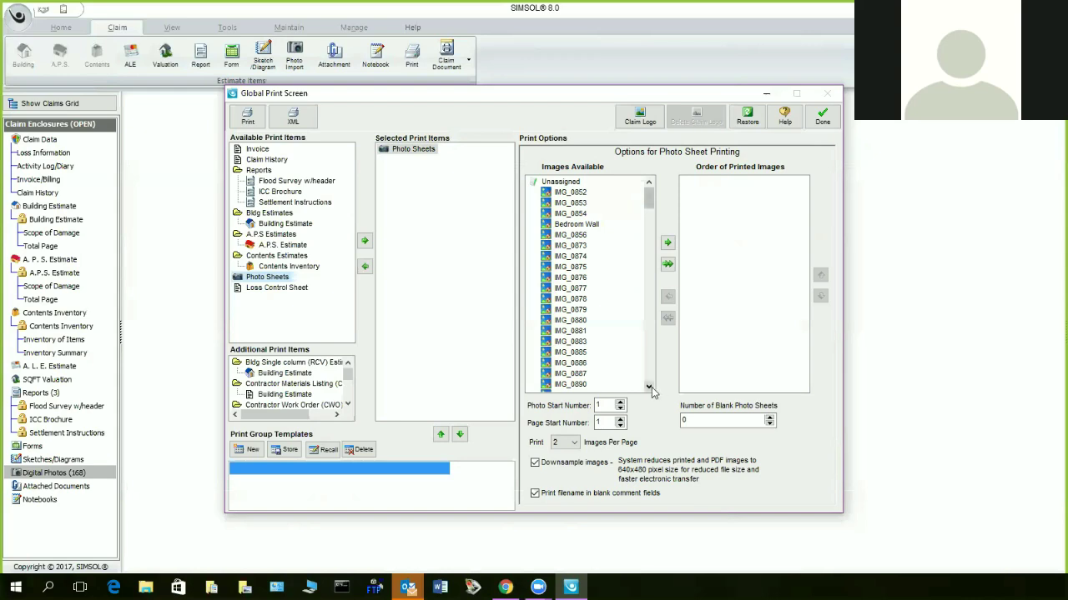
{"action": "scroll", "coordinate": [651, 392], "scroll_direction": "down", "scroll_amount": 7}
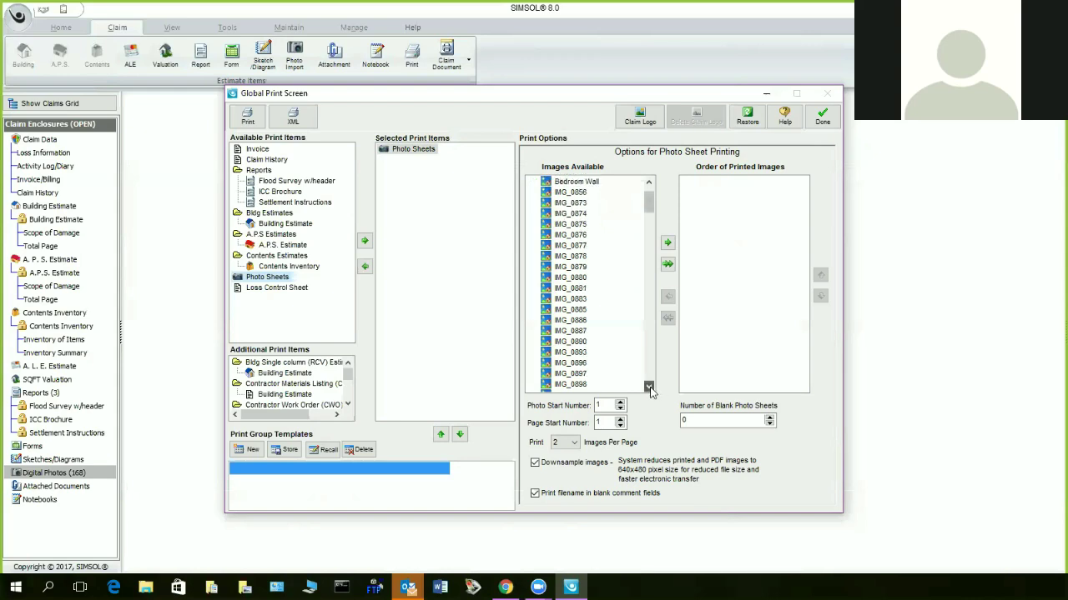
{"action": "scroll", "coordinate": [649, 390], "scroll_direction": "down", "scroll_amount": 12}
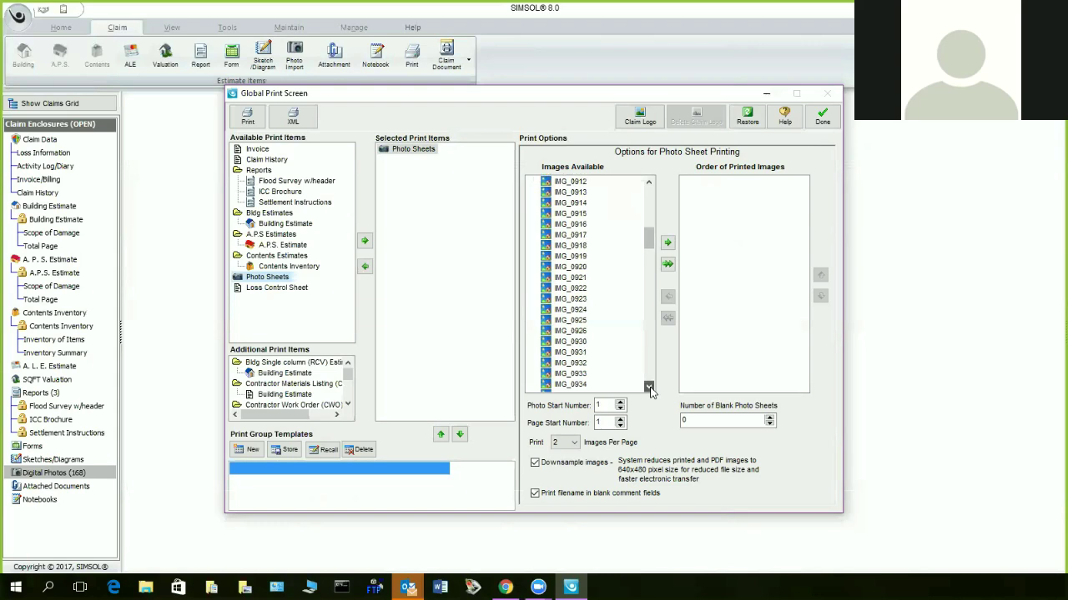
{"action": "scroll", "coordinate": [652, 392], "scroll_direction": "down", "scroll_amount": 15}
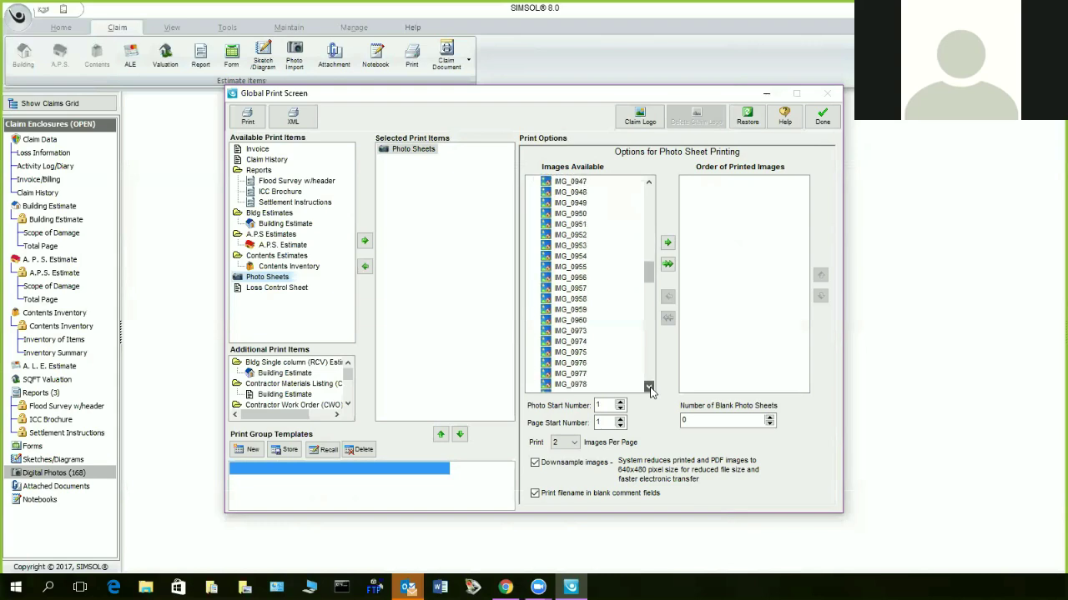
{"action": "scroll", "coordinate": [649, 389], "scroll_direction": "down", "scroll_amount": 4}
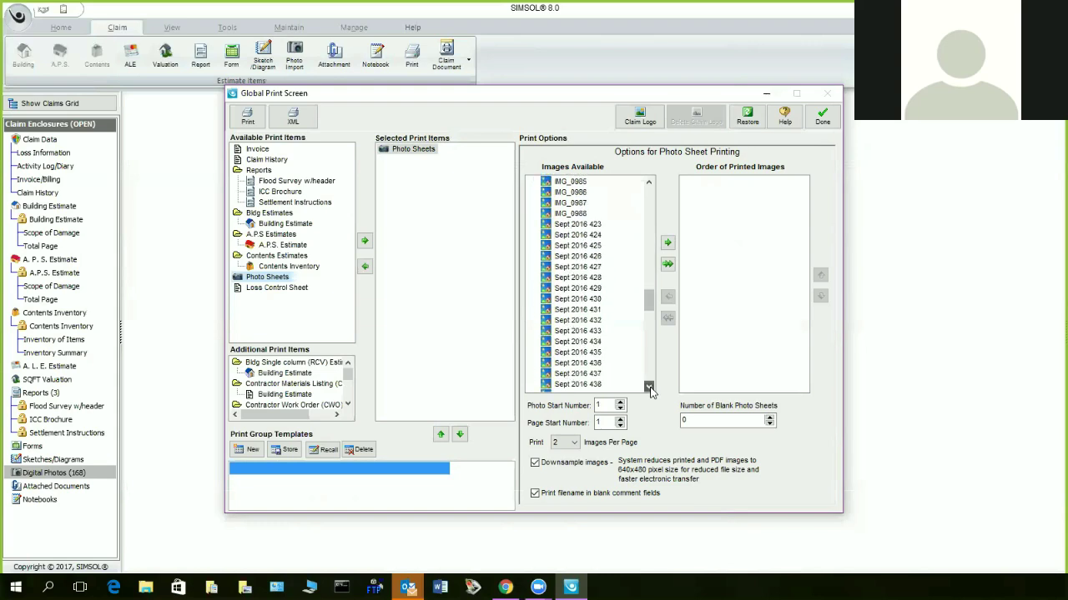
{"action": "scroll", "coordinate": [649, 389], "scroll_direction": "down", "scroll_amount": 10}
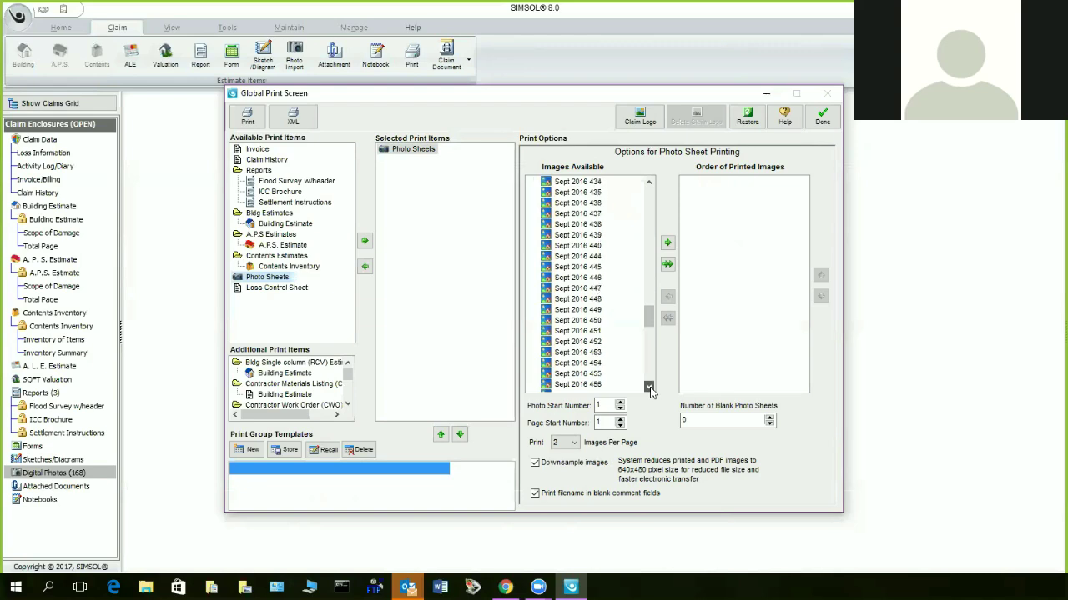
{"action": "scroll", "coordinate": [649, 389], "scroll_direction": "down", "scroll_amount": 5}
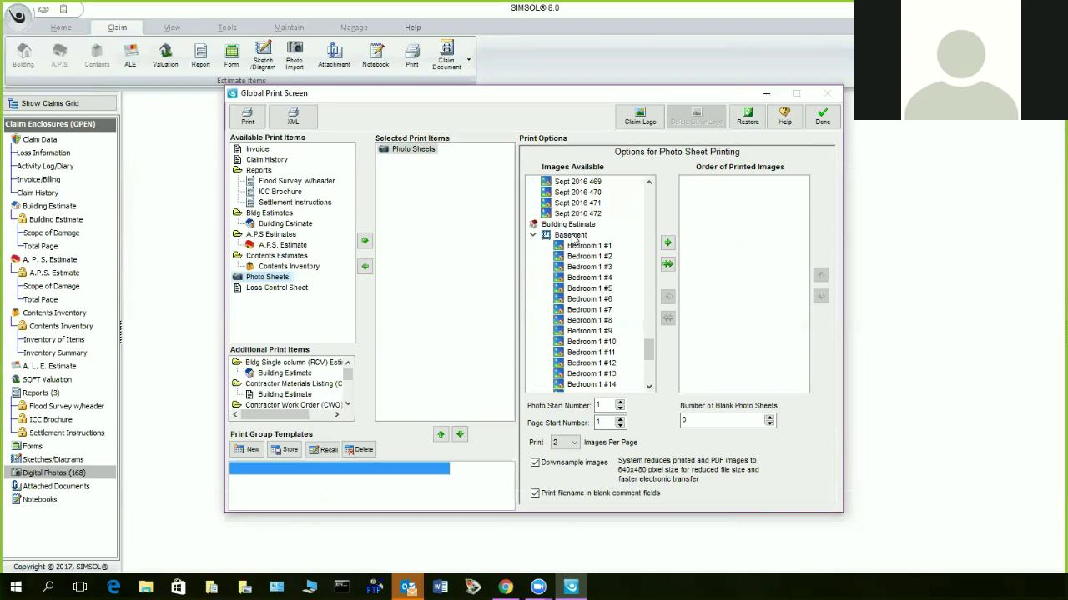
{"action": "left_click", "coordinate": [574, 239]}
{"action": "left_click_drag", "start_coordinate": [574, 238], "coordinate": [748, 255]}
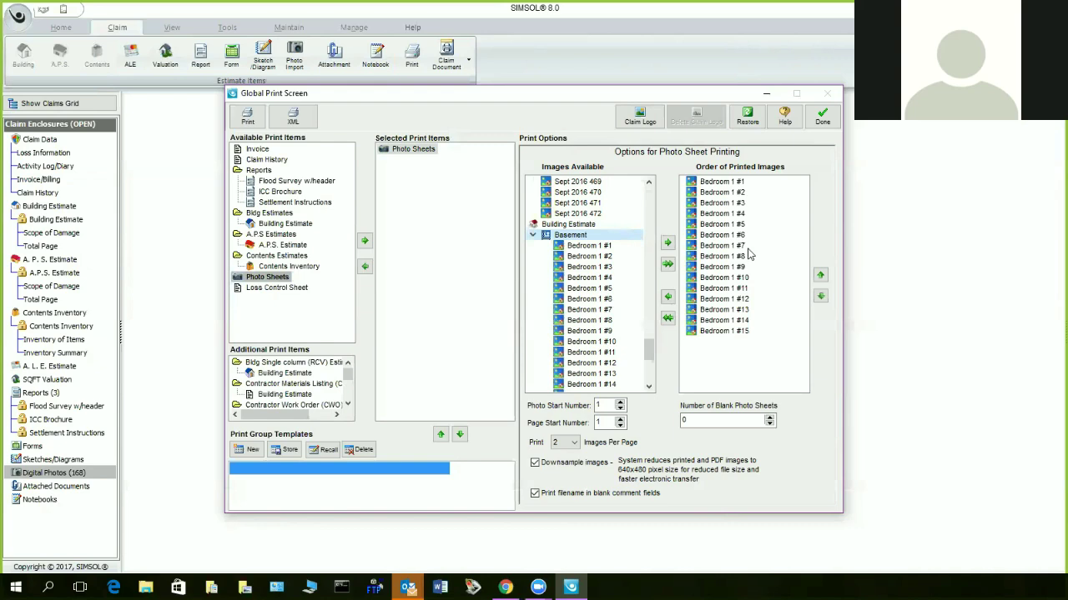
- Add all the Kitchen area's photos to the print order after the Basement photos
{"action": "left_click", "coordinate": [649, 387]}
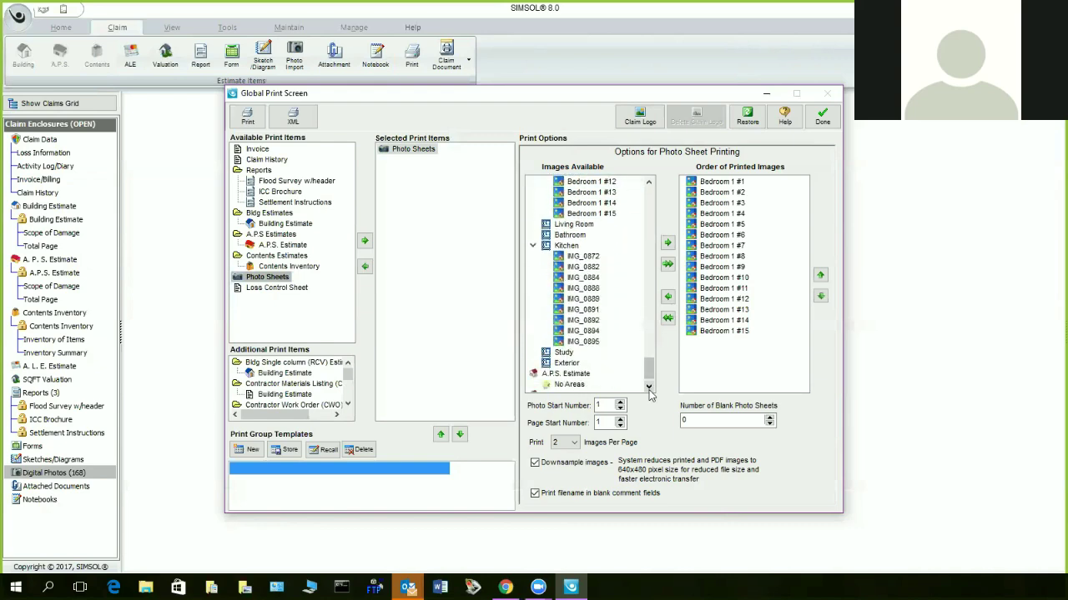
{"action": "left_click_drag", "start_coordinate": [566, 245], "coordinate": [740, 369]}
{"action": "left_click", "coordinate": [804, 386]}
{"action": "left_click", "coordinate": [803, 386]}
{"action": "left_click", "coordinate": [803, 386]}
{"action": "left_click", "coordinate": [803, 386]}
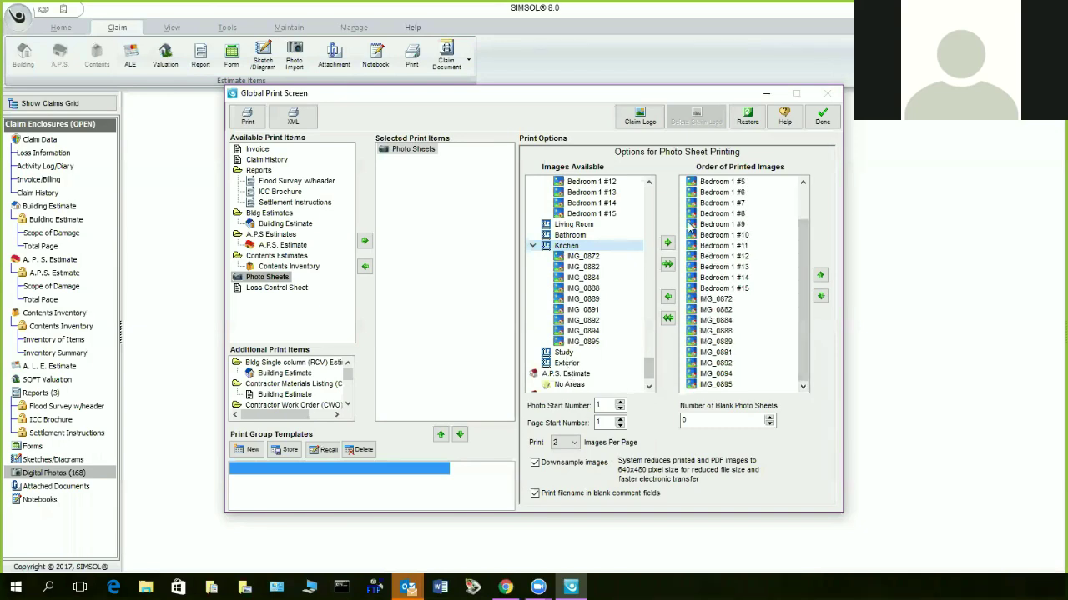
- Review the order of printed images from the first Bedroom 1 photo through the last Kitchen photo
{"action": "left_click", "coordinate": [648, 183]}
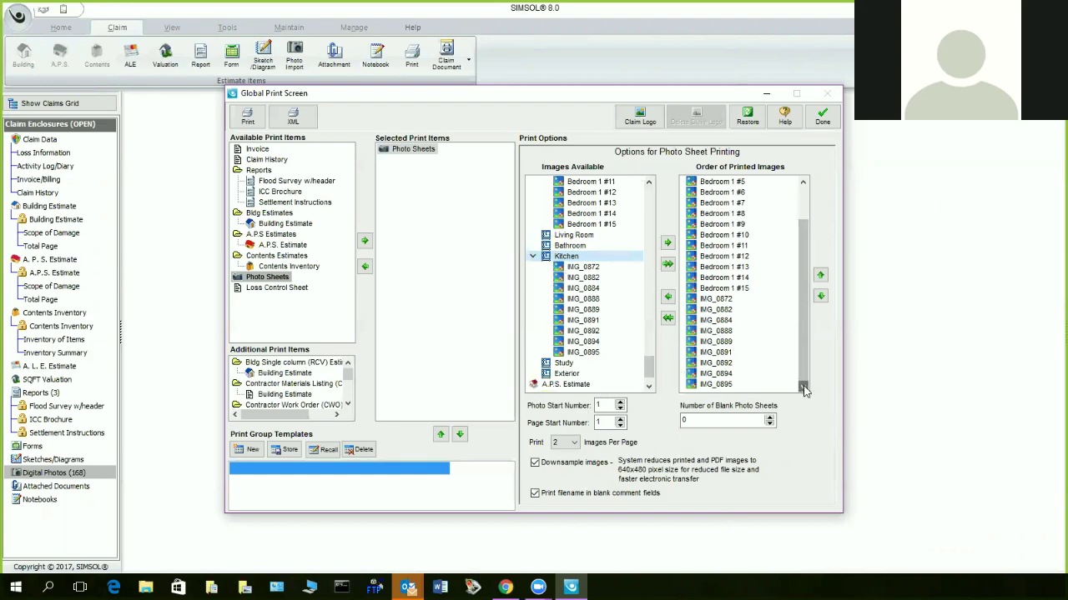
{"action": "left_click", "coordinate": [803, 183]}
{"action": "left_click", "coordinate": [802, 183]}
{"action": "left_click", "coordinate": [802, 183]}
{"action": "left_click", "coordinate": [802, 183]}
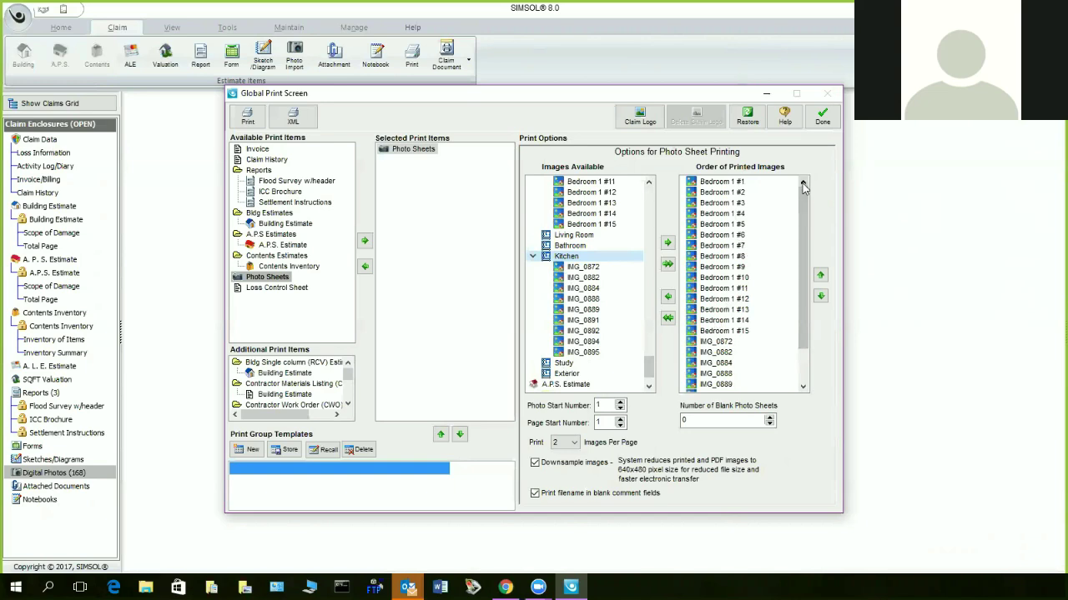
{"action": "scroll", "coordinate": [809, 344], "scroll_direction": "down", "scroll_amount": 2}
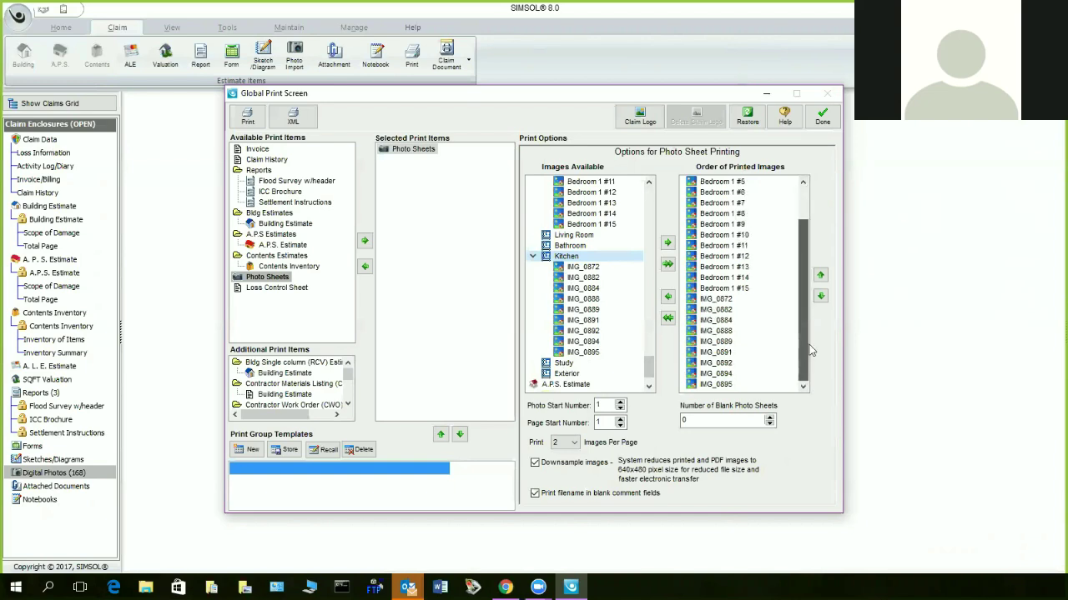
{"action": "left_click", "coordinate": [802, 183]}
{"action": "left_click", "coordinate": [802, 183]}
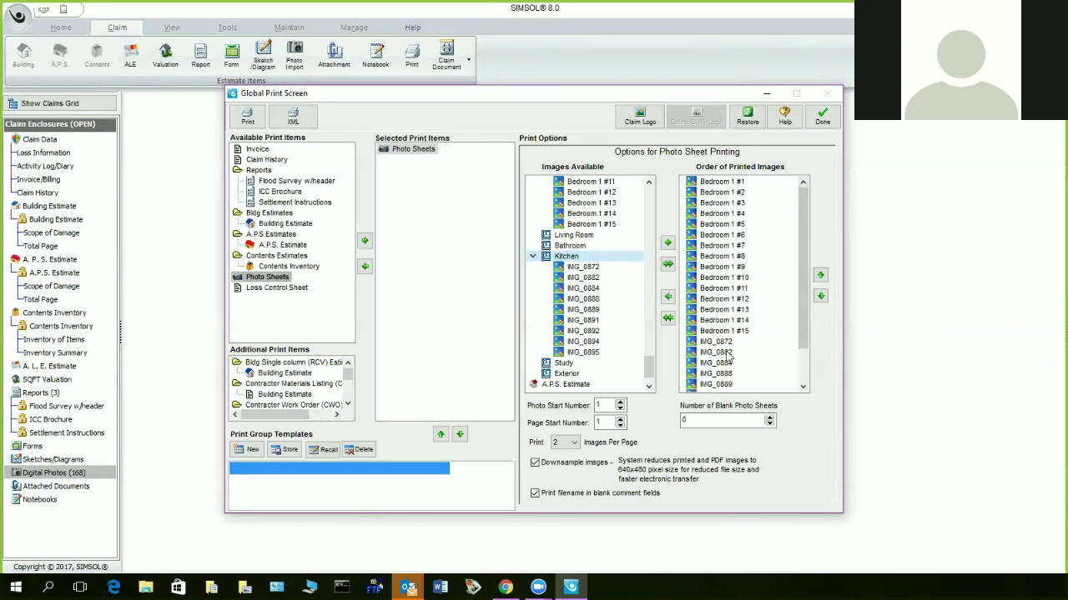
{"action": "left_click", "coordinate": [802, 387]}
{"action": "left_click", "coordinate": [802, 387]}
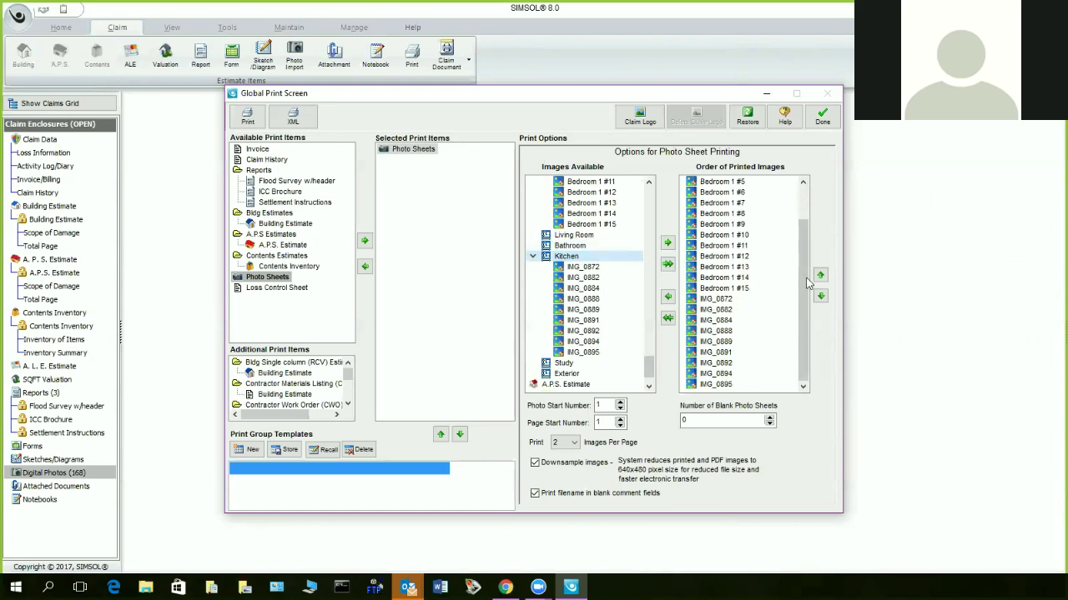
- Move Bedroom 1 #15 up the order of printed images so it sits directly after Bedroom 1 #4
{"action": "left_click_drag", "start_coordinate": [806, 249], "coordinate": [806, 215]}
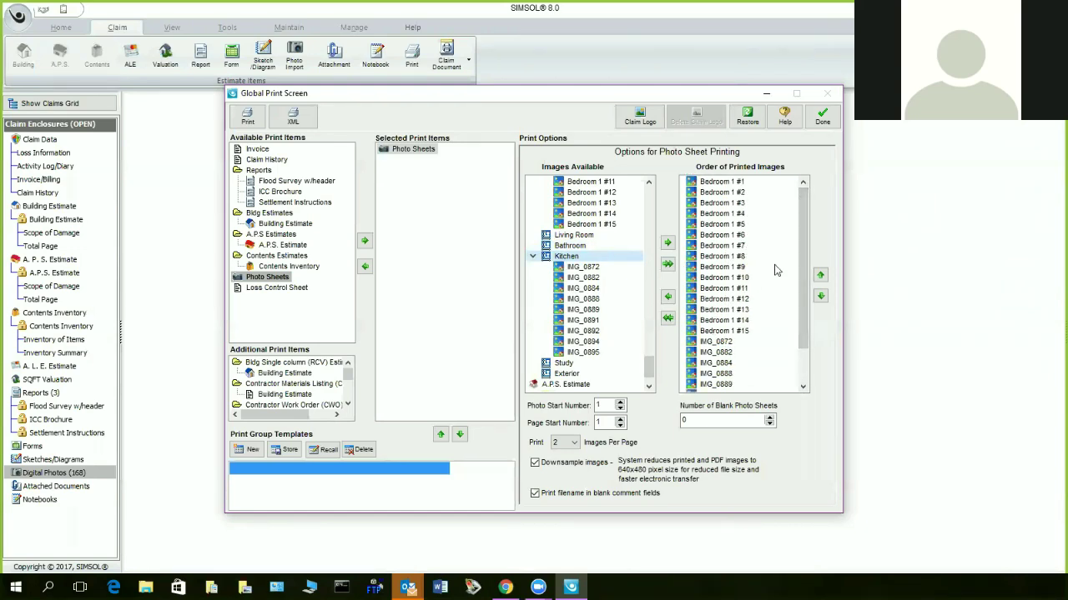
{"action": "left_click", "coordinate": [648, 183]}
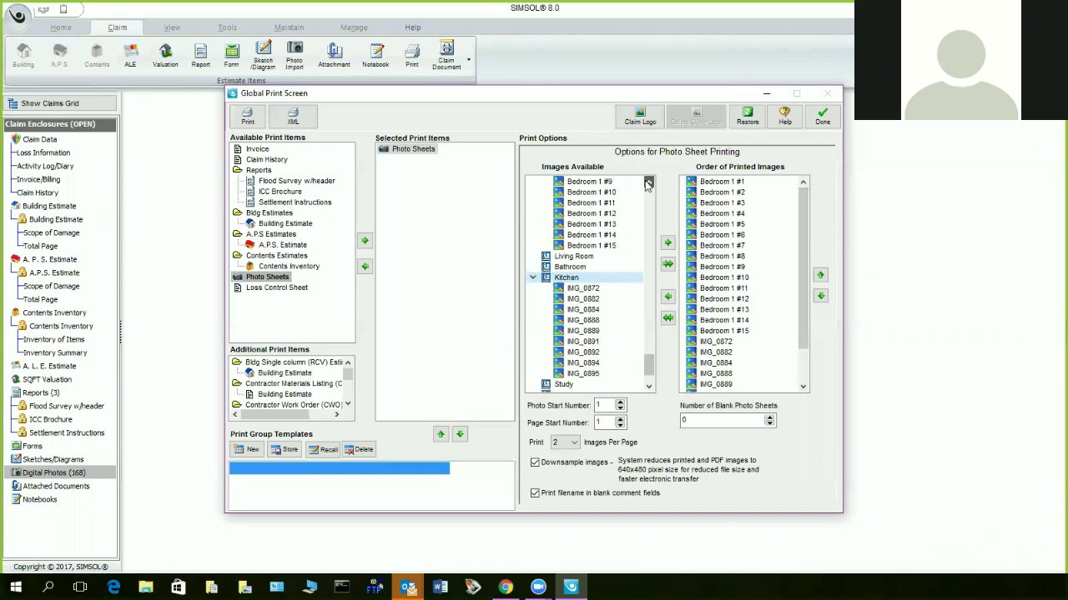
{"action": "left_click", "coordinate": [649, 183]}
{"action": "left_click", "coordinate": [649, 183]}
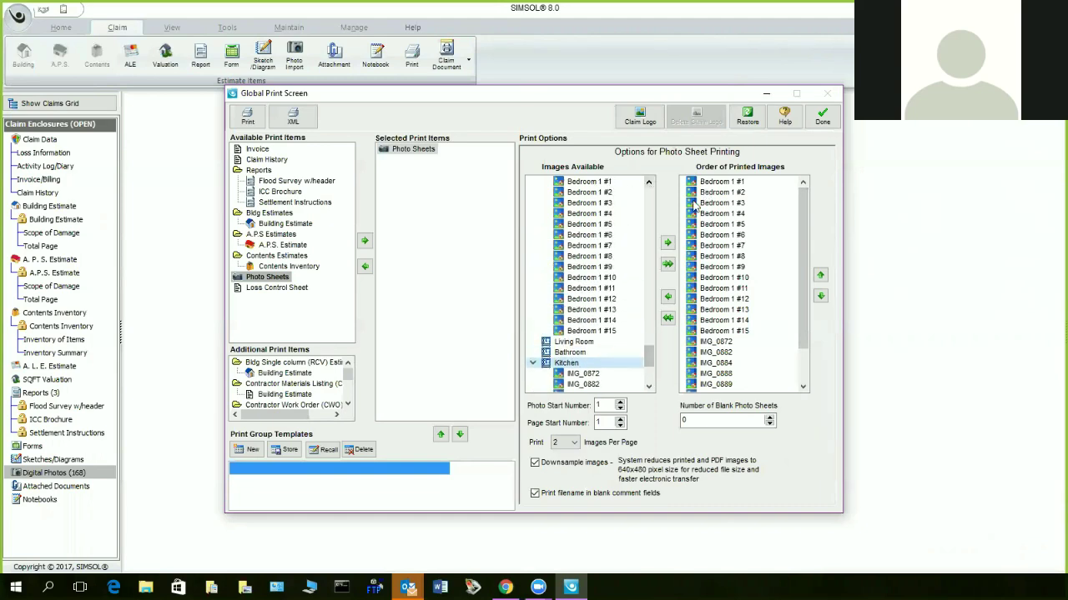
{"action": "left_click", "coordinate": [732, 334]}
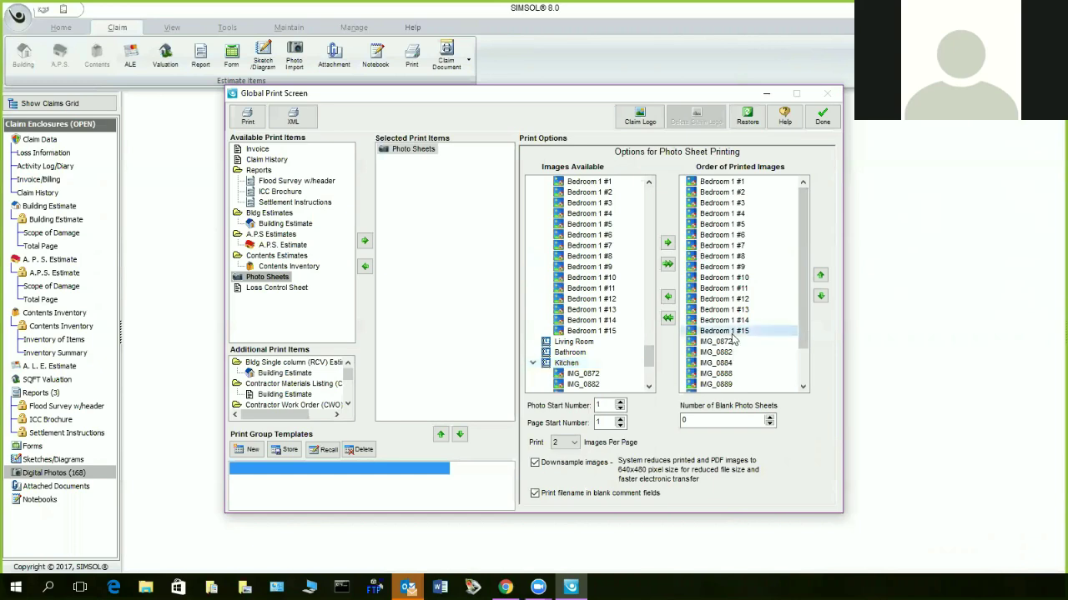
{"action": "left_click", "coordinate": [820, 275]}
{"action": "left_click", "coordinate": [820, 276]}
{"action": "left_click", "coordinate": [820, 275]}
{"action": "left_click", "coordinate": [820, 276]}
{"action": "left_click", "coordinate": [820, 275]}
{"action": "left_click", "coordinate": [819, 275]}
{"action": "left_click", "coordinate": [820, 275]}
{"action": "left_click", "coordinate": [819, 275]}
{"action": "left_click", "coordinate": [820, 275]}
{"action": "left_click", "coordinate": [819, 276]}
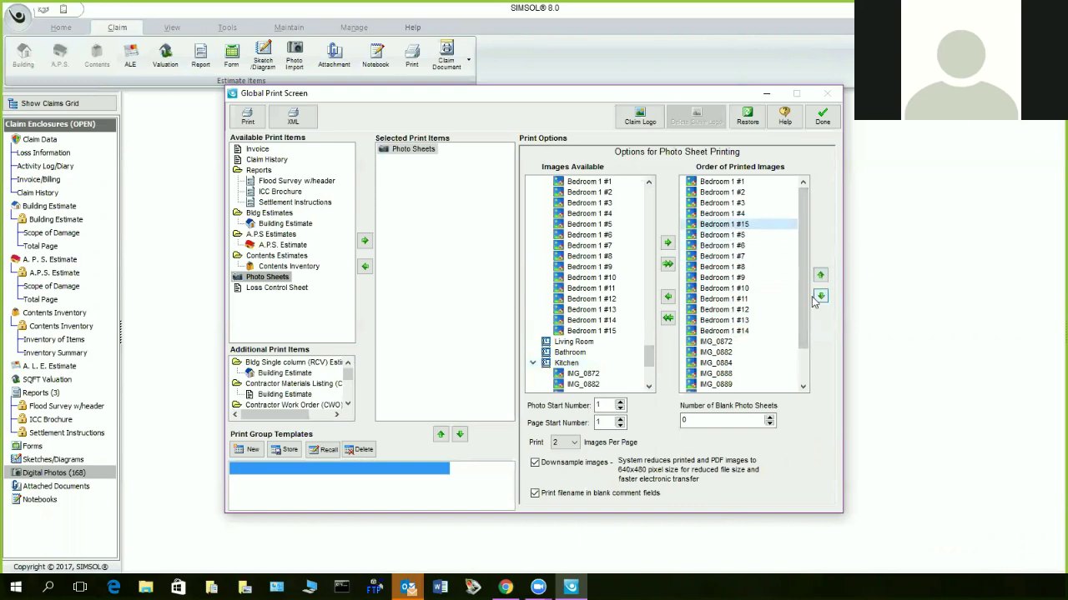
- Move IMG_0895 up the order of printed images so it sits directly before IMG_0872
{"action": "left_click", "coordinate": [801, 386]}
{"action": "left_click", "coordinate": [801, 387]}
{"action": "left_click", "coordinate": [801, 386]}
{"action": "left_click", "coordinate": [801, 386]}
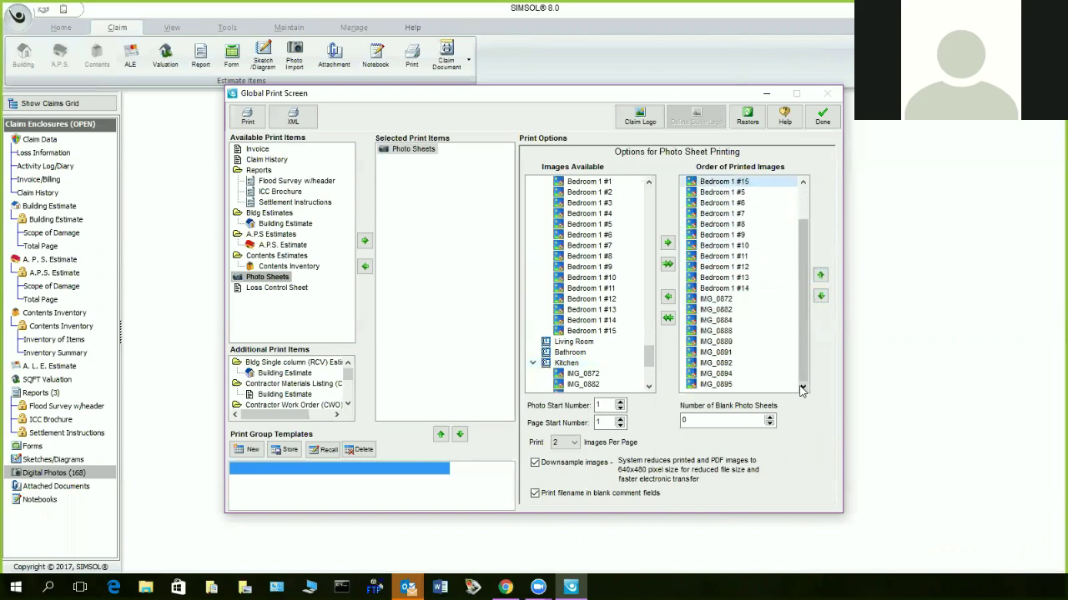
{"action": "left_click", "coordinate": [723, 385]}
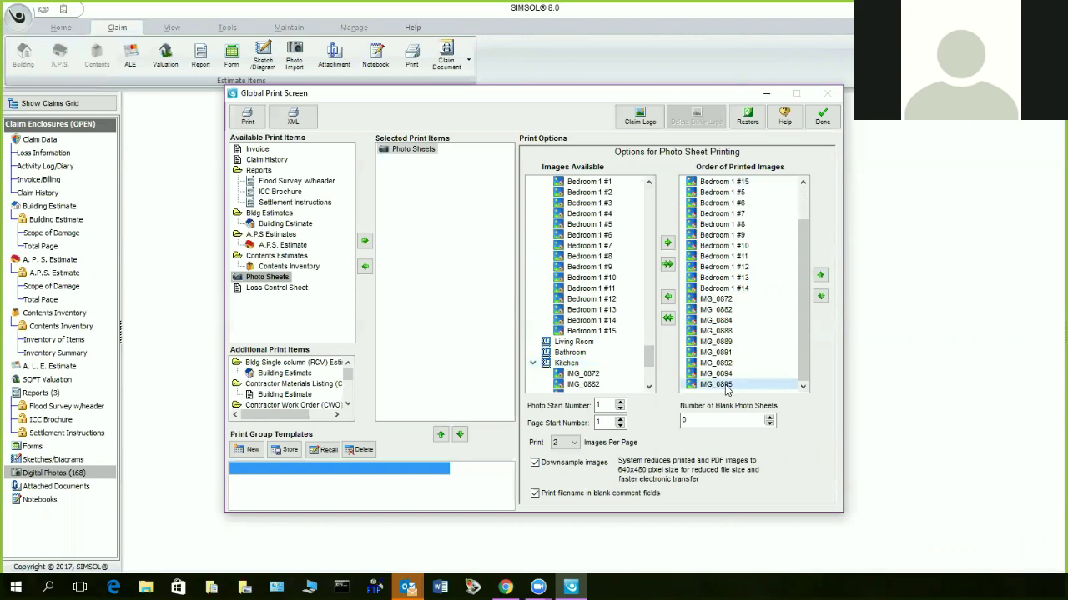
{"action": "left_click", "coordinate": [821, 276]}
{"action": "left_click", "coordinate": [820, 276]}
{"action": "left_click", "coordinate": [821, 276]}
{"action": "left_click", "coordinate": [821, 276]}
{"action": "left_click", "coordinate": [821, 276]}
{"action": "left_click", "coordinate": [821, 277]}
{"action": "left_click", "coordinate": [821, 276]}
{"action": "left_click", "coordinate": [821, 276]}
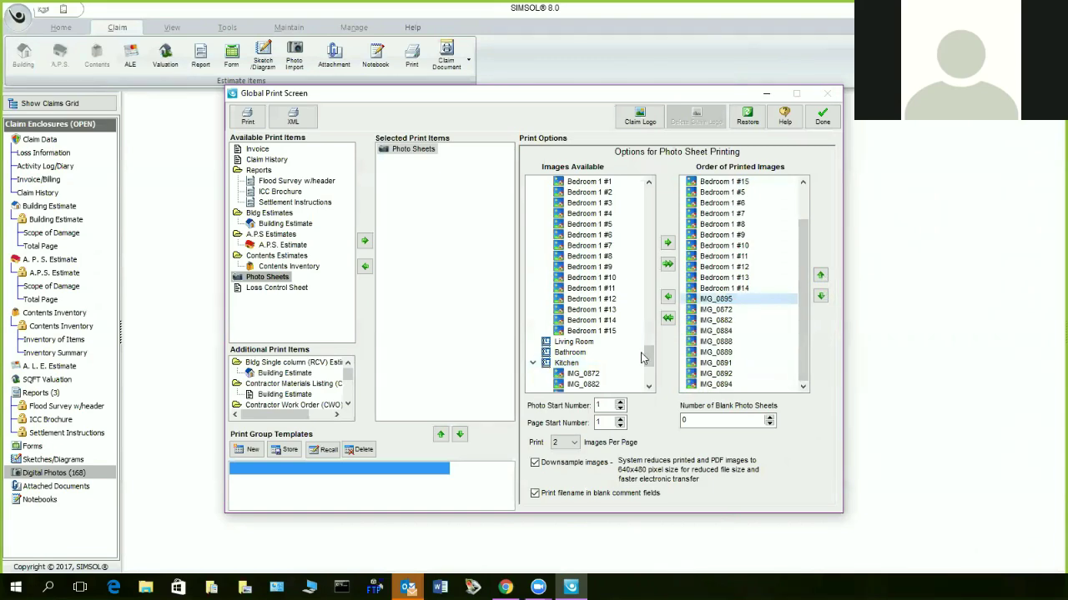
- Set the photo sheets to print 2 images per page and review the order of printed images
{"action": "left_click", "coordinate": [574, 443]}
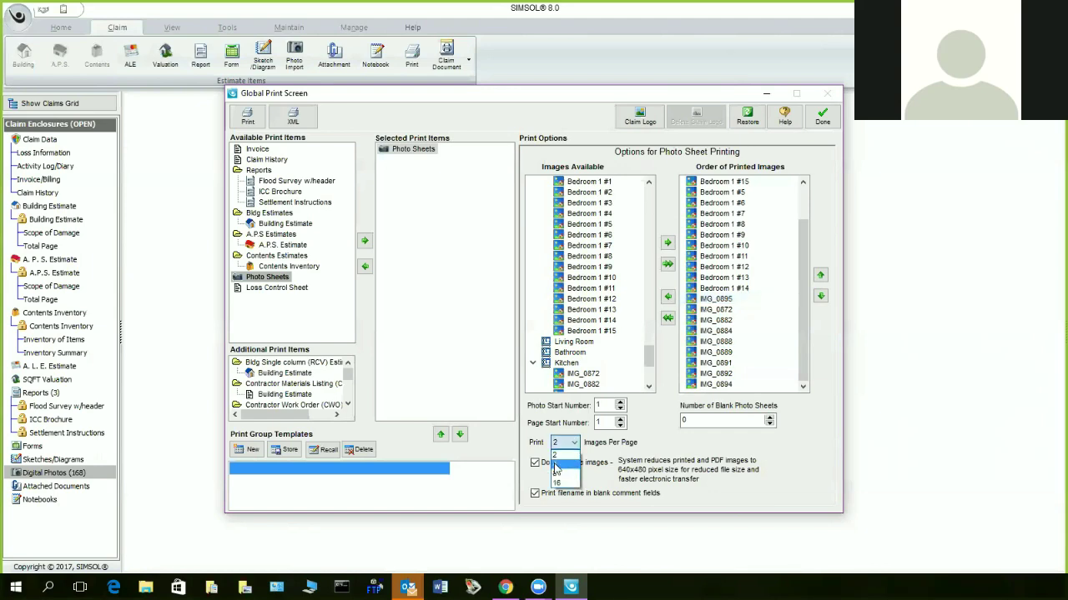
{"action": "left_click", "coordinate": [558, 455]}
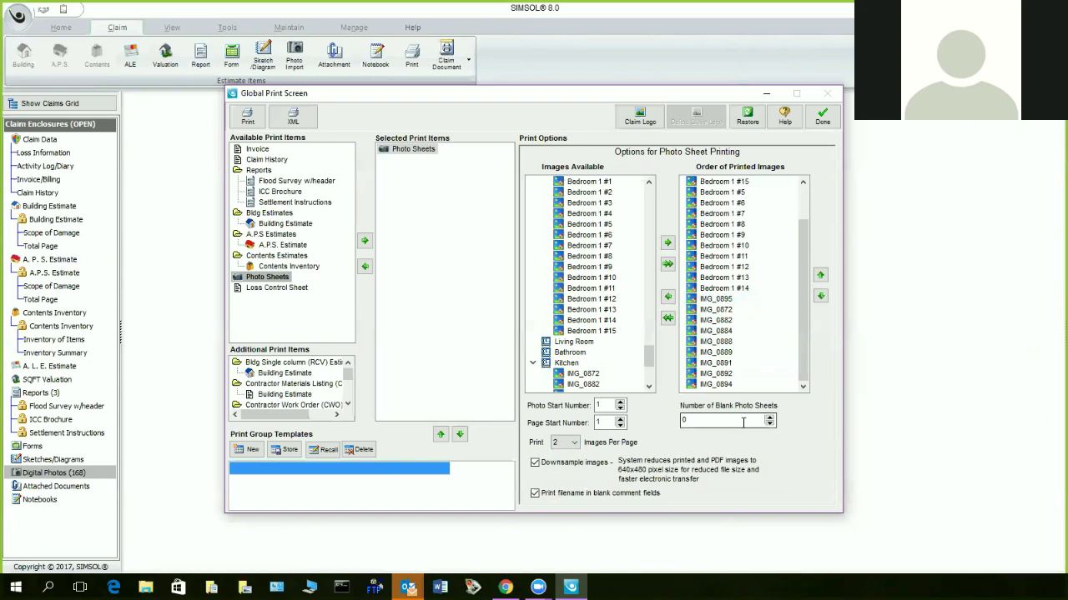
{"action": "left_click", "coordinate": [803, 182]}
{"action": "scroll", "coordinate": [802, 184], "scroll_direction": "up", "scroll_amount": 1}
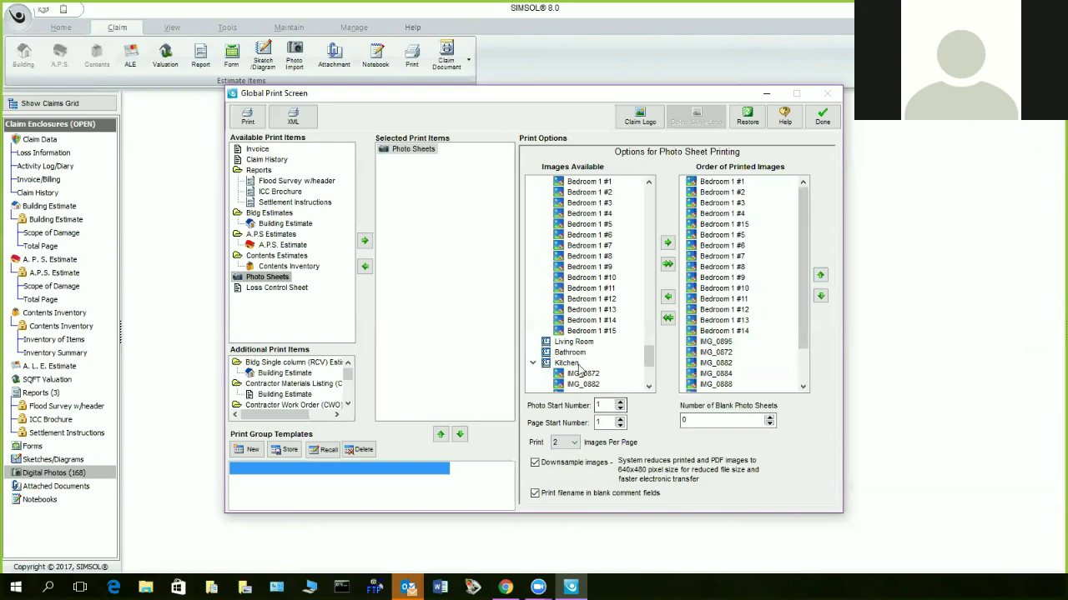
{"action": "left_click", "coordinate": [584, 314]}
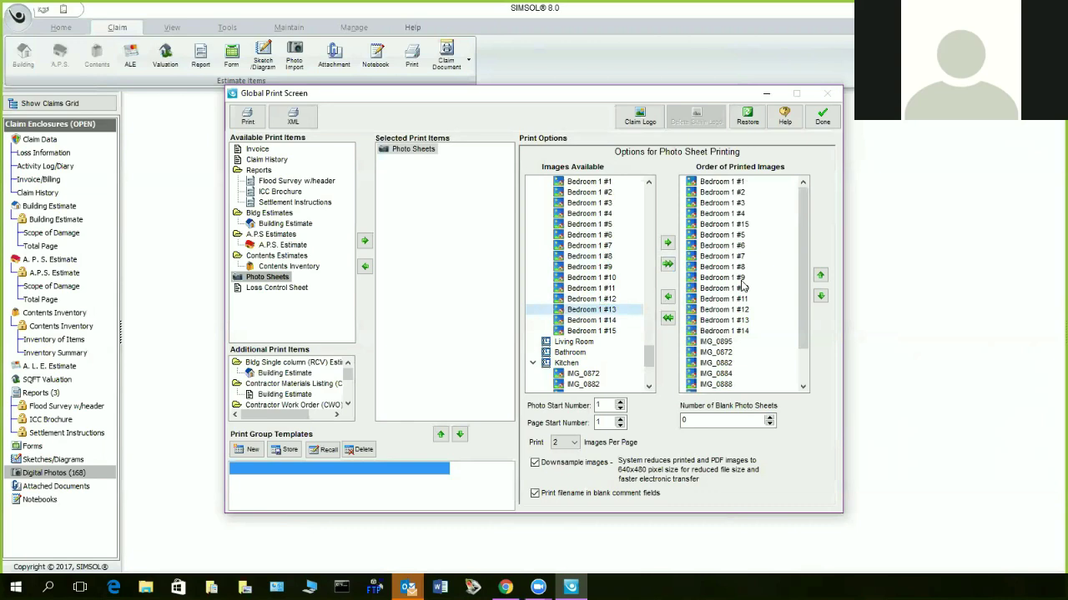
{"action": "left_click", "coordinate": [802, 386]}
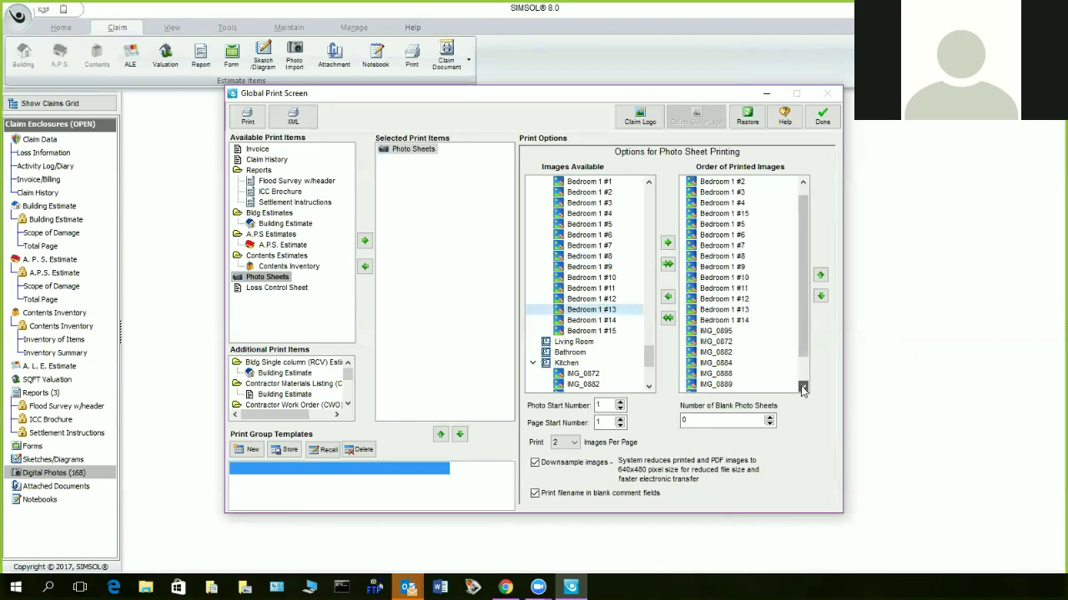
{"action": "left_click", "coordinate": [802, 387]}
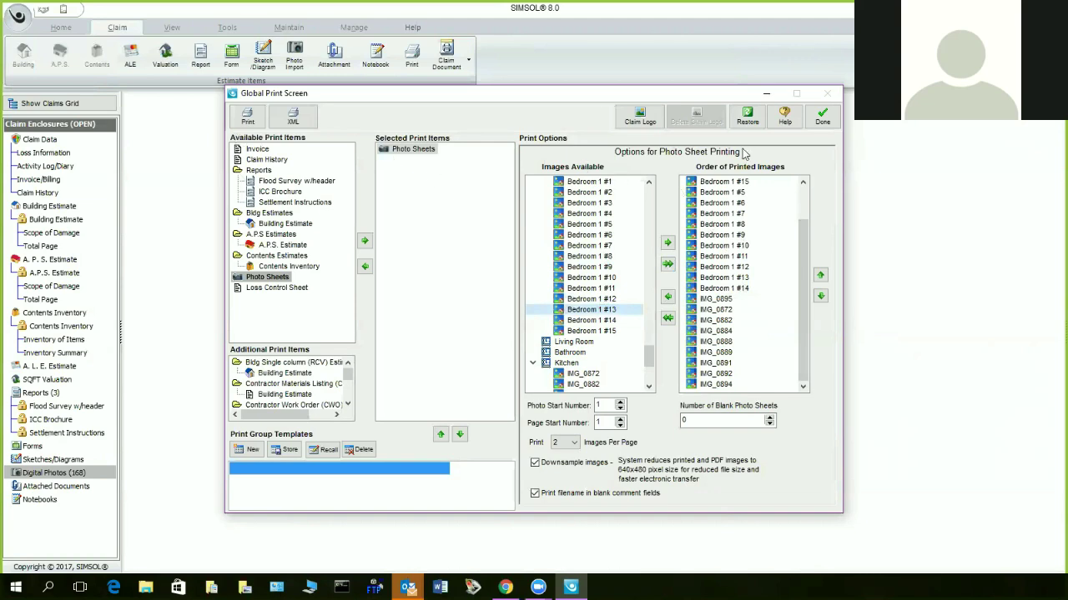
- Generate the photo sheets to Preview, look through the pages of Basement and Kitchen photos, and close the preview
{"action": "left_click", "coordinate": [247, 116]}
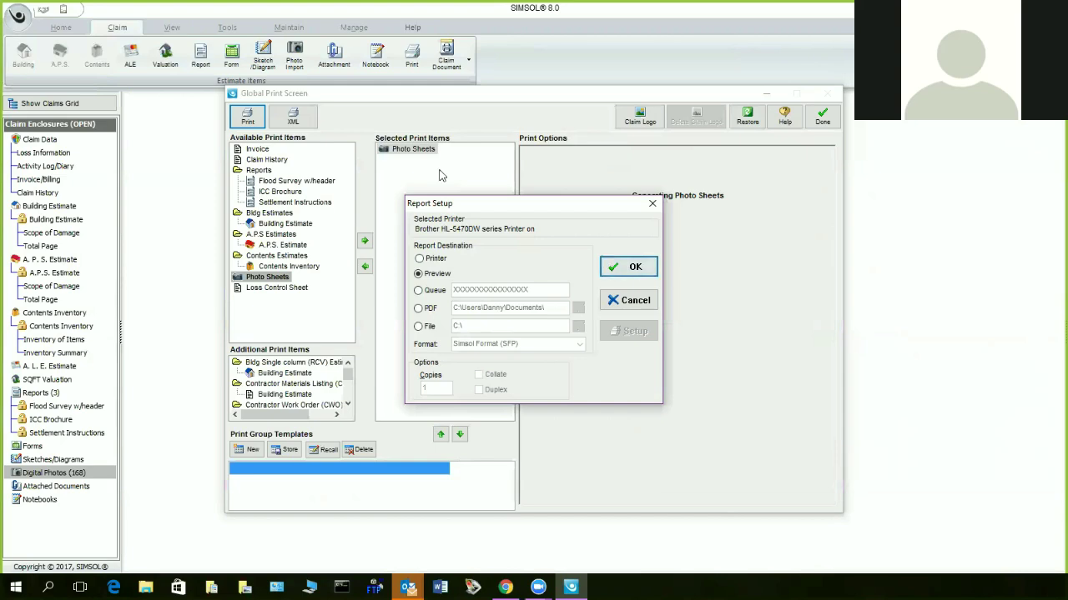
{"action": "left_click", "coordinate": [621, 267]}
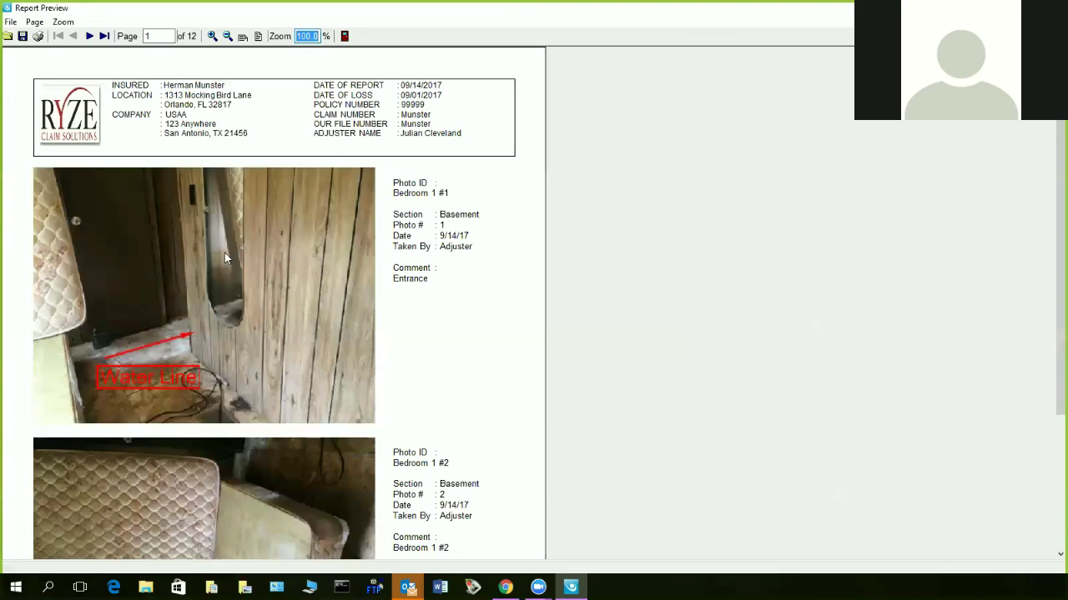
{"action": "scroll", "coordinate": [273, 366], "scroll_direction": "down", "scroll_amount": 10}
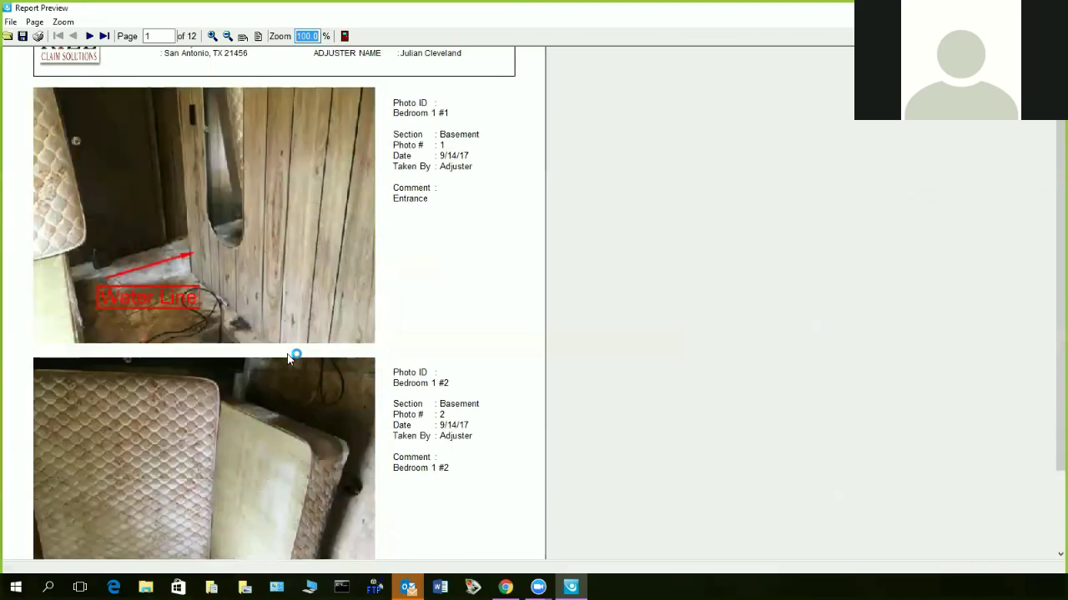
{"action": "scroll", "coordinate": [287, 354], "scroll_direction": "down", "scroll_amount": 20}
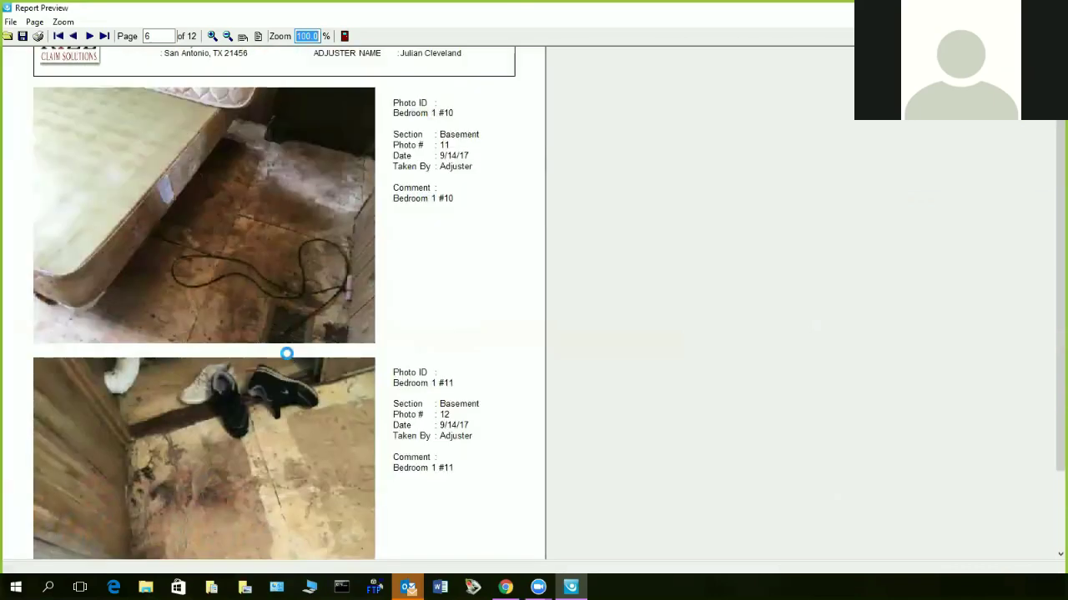
{"action": "scroll", "coordinate": [287, 353], "scroll_direction": "down", "scroll_amount": 6}
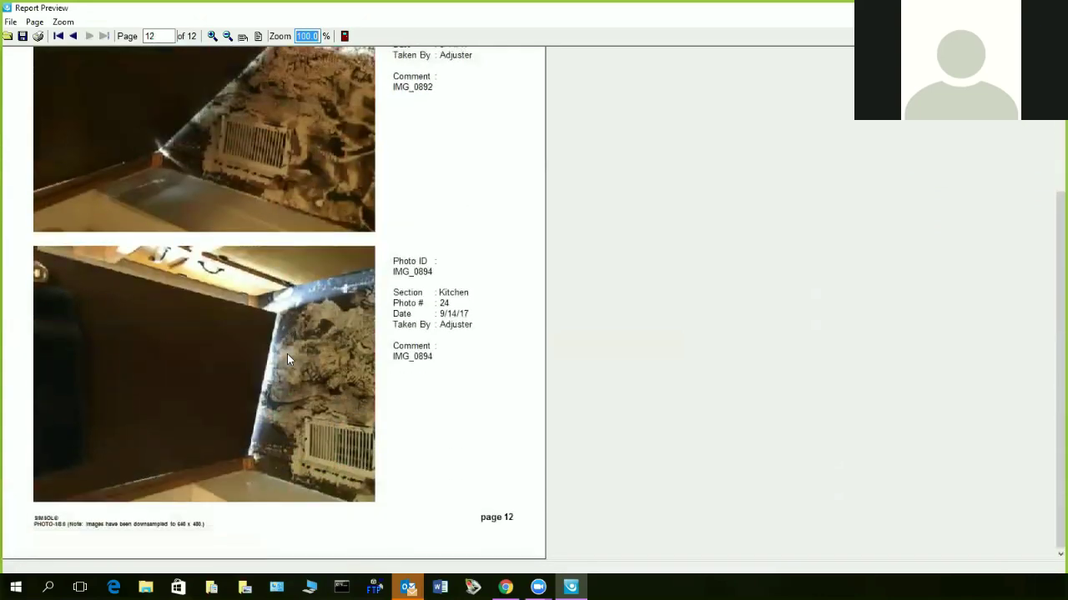
{"action": "scroll", "coordinate": [287, 353], "scroll_direction": "up", "scroll_amount": 4}
{"action": "scroll", "coordinate": [288, 359], "scroll_direction": "up", "scroll_amount": 15}
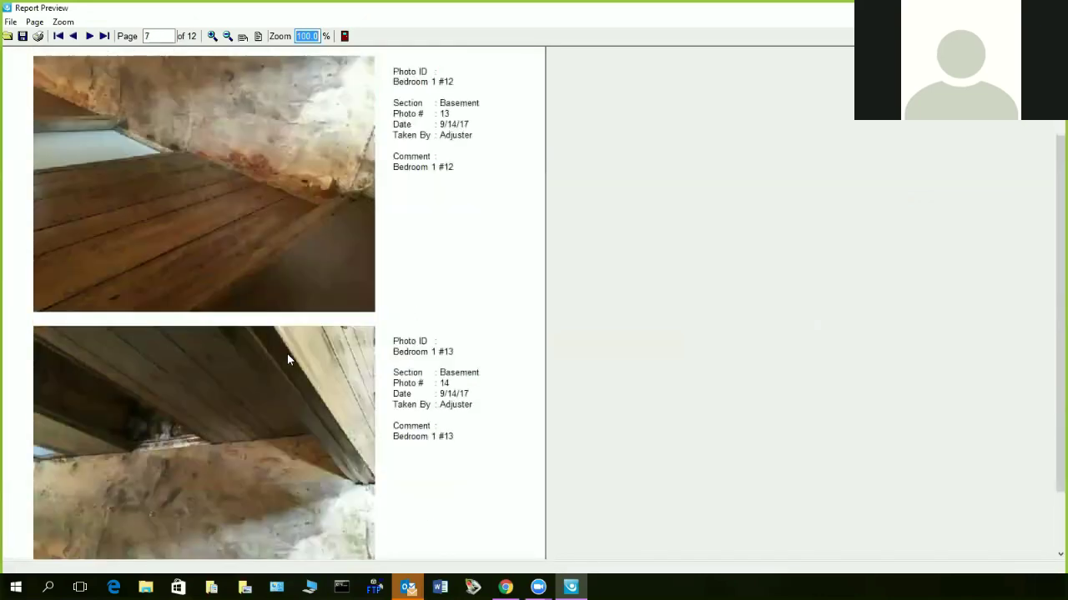
{"action": "left_click", "coordinate": [344, 36]}
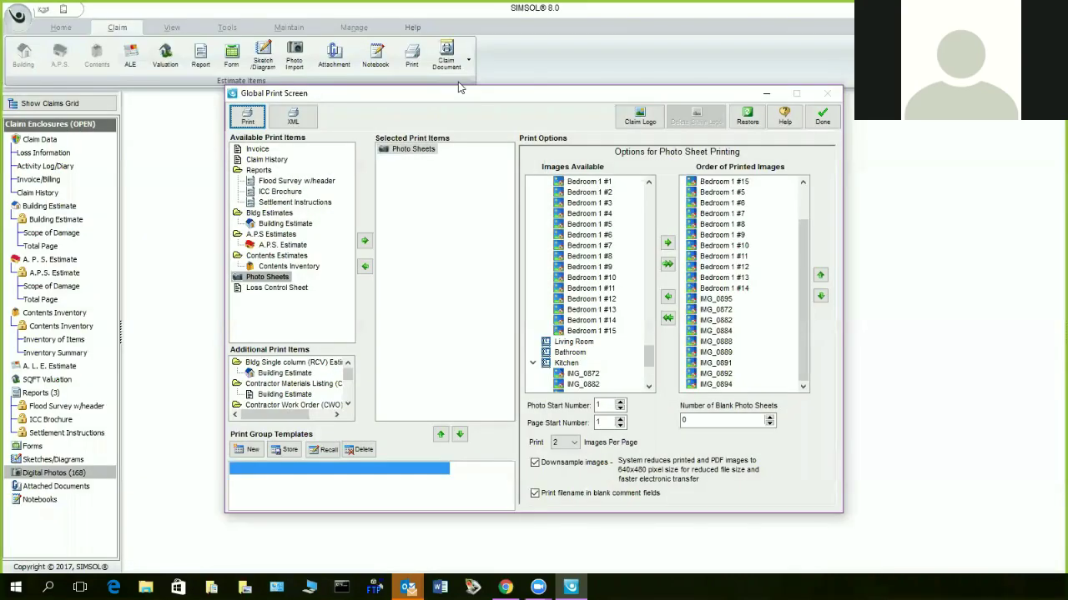
- Look over the Kitchen photos and the areas below them in the available images, and finish with the print setup
{"action": "scroll", "coordinate": [649, 387], "scroll_direction": "down", "scroll_amount": 3}
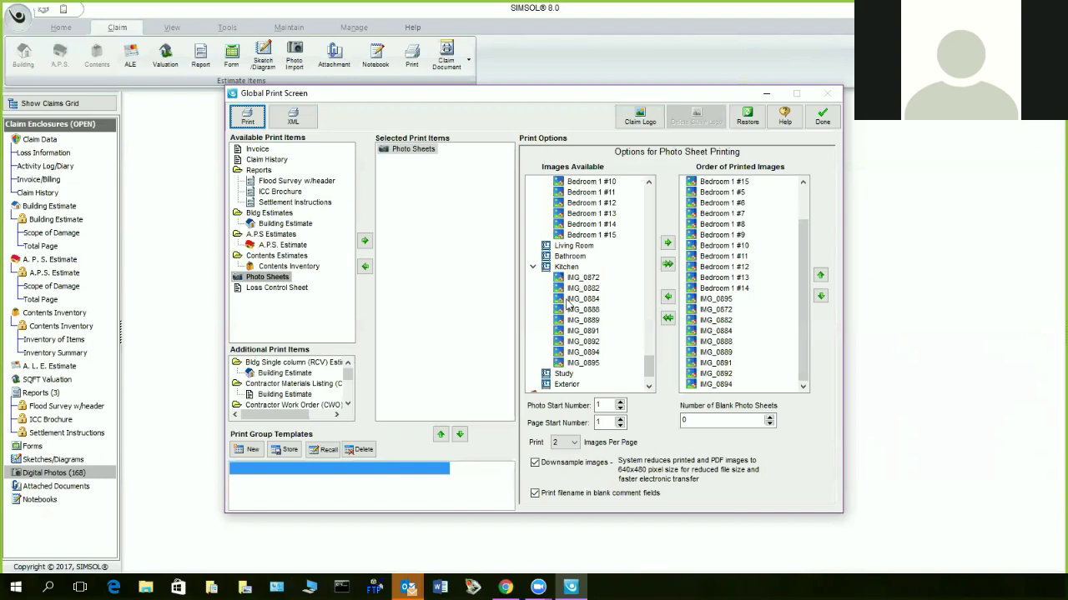
{"action": "left_click", "coordinate": [567, 267]}
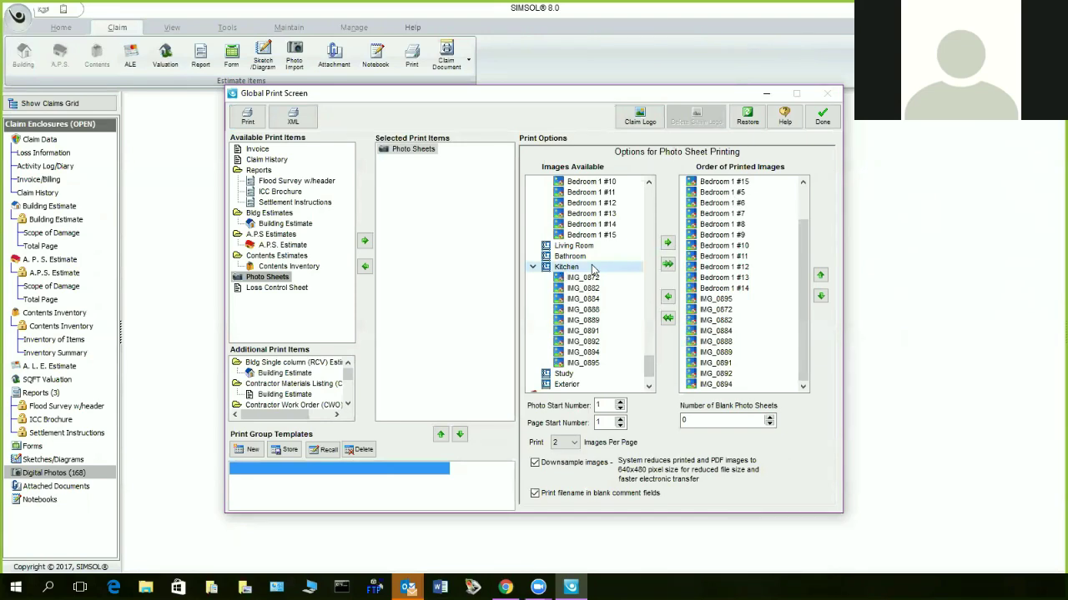
{"action": "left_click", "coordinate": [648, 386]}
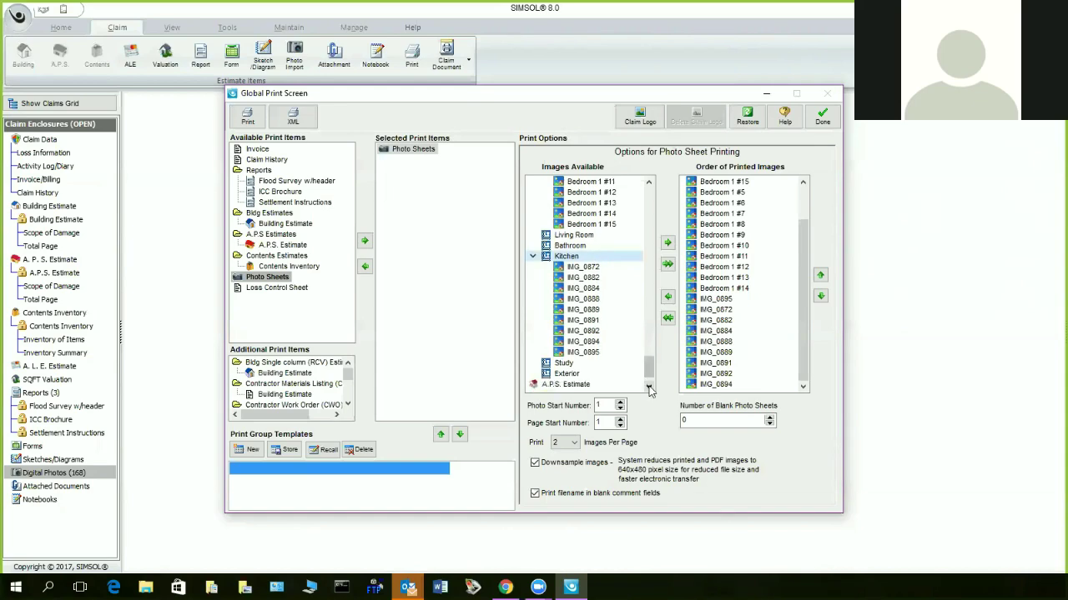
{"action": "left_click", "coordinate": [826, 118]}
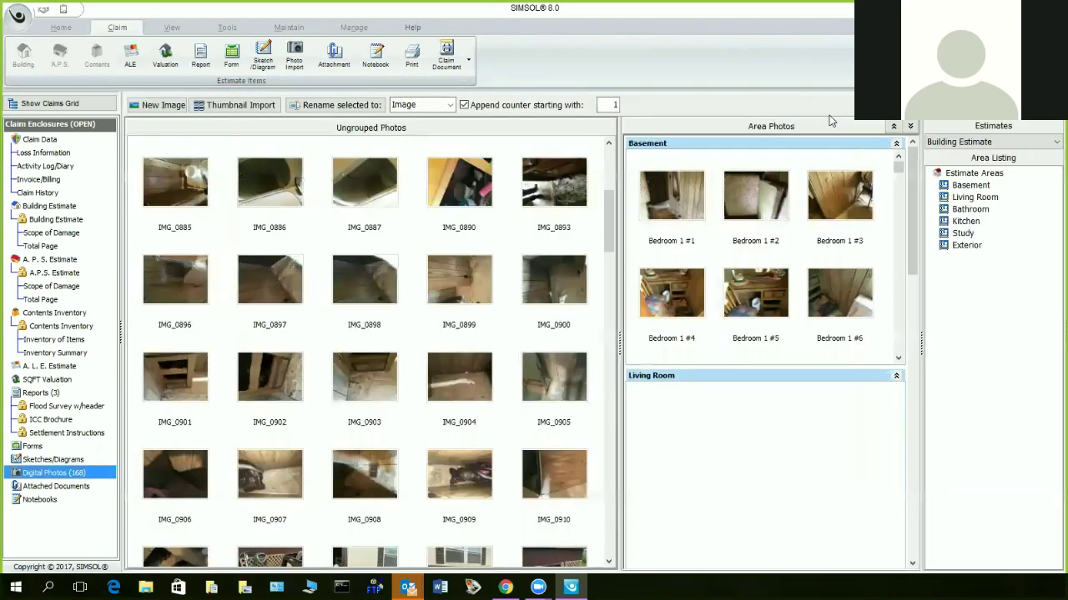
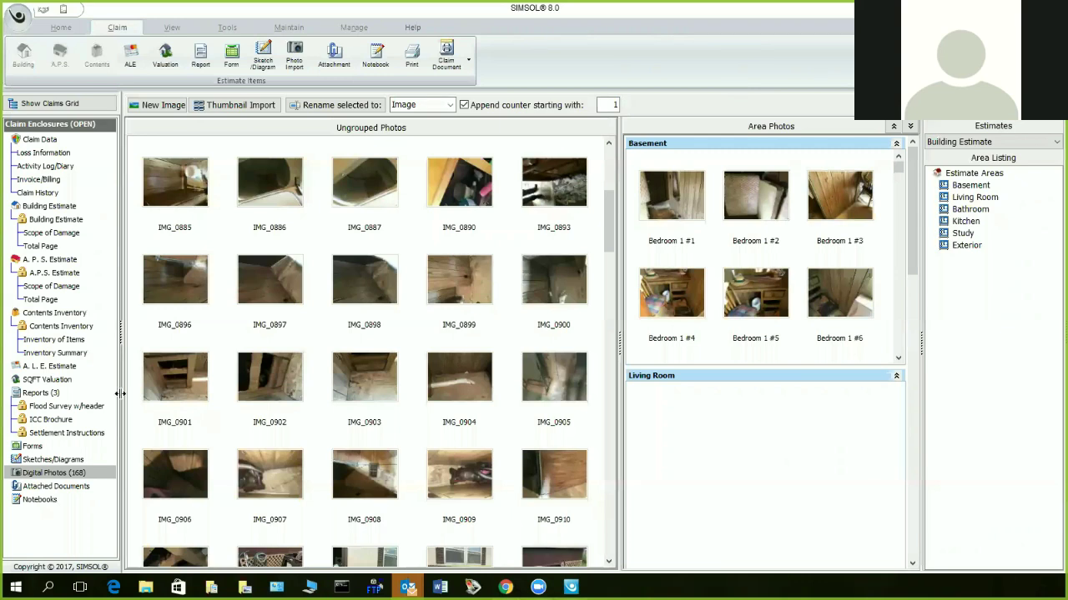
- Rename the Basement area in the Building Estimate's Scope of Damage as Bedroom 1
{"action": "left_click", "coordinate": [41, 235]}
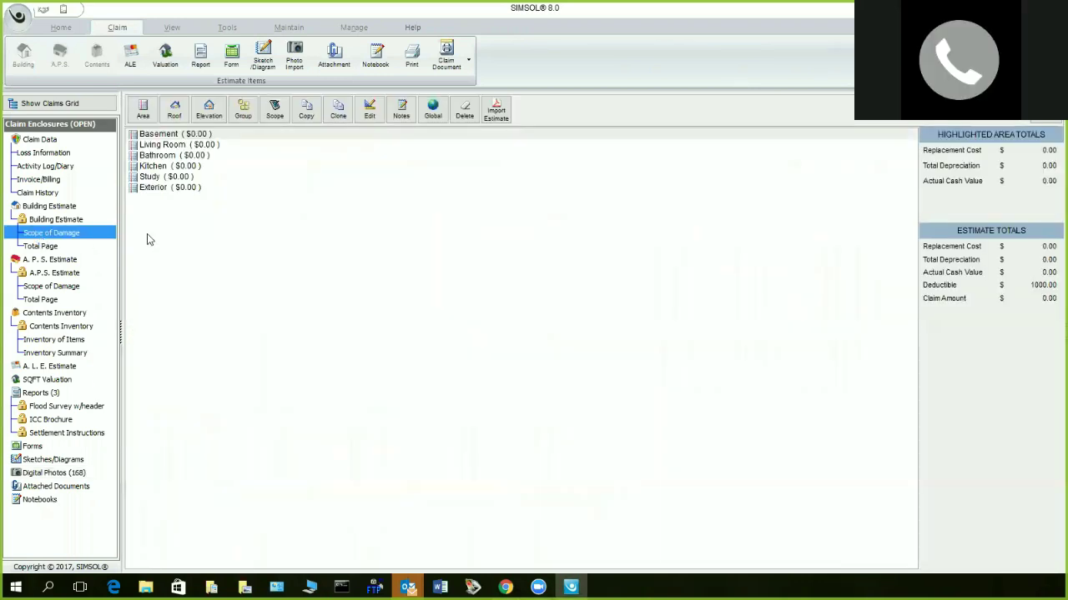
{"action": "left_click", "coordinate": [175, 135]}
{"action": "left_click", "coordinate": [367, 111]}
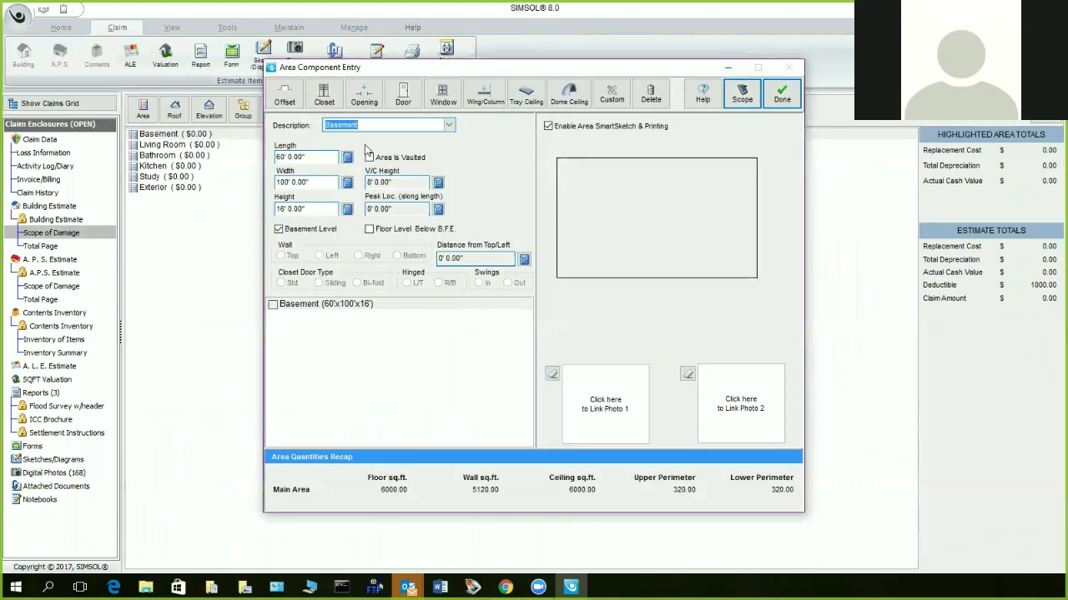
{"action": "key", "text": "Home"}
{"action": "key", "text": "Delete"}
{"action": "key", "text": "Delete"}
{"action": "key", "text": "Delete"}
{"action": "key", "text": "Delete"}
{"action": "key", "text": "Delete"}
{"action": "key", "text": "Delete"}
{"action": "key", "text": "Delete"}
{"action": "key", "text": "Delete"}
{"action": "type", "text": "Bedroom 1"}
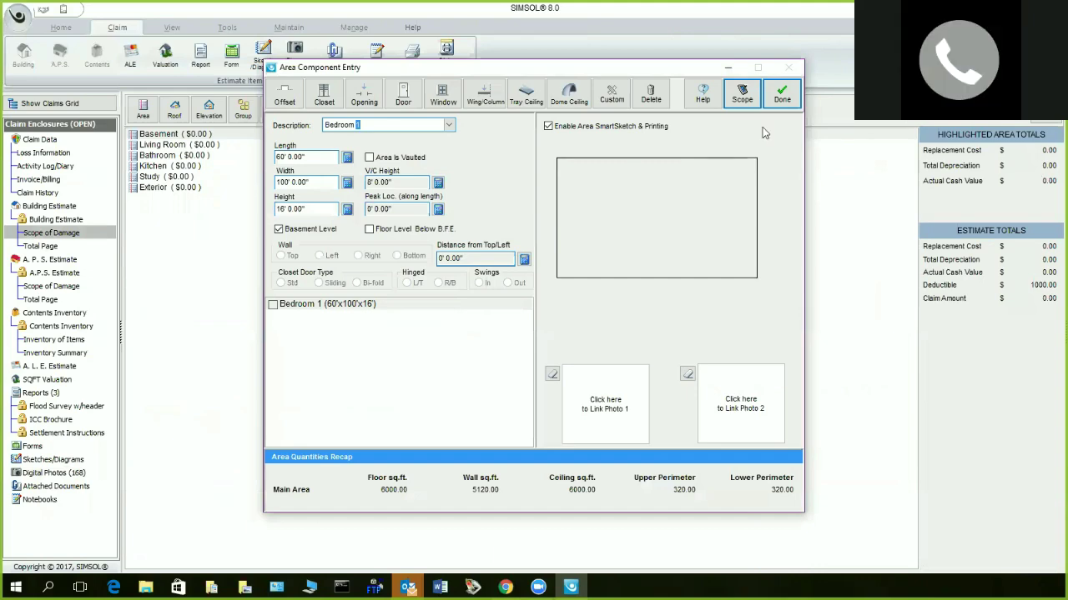
{"action": "left_click", "coordinate": [781, 98]}
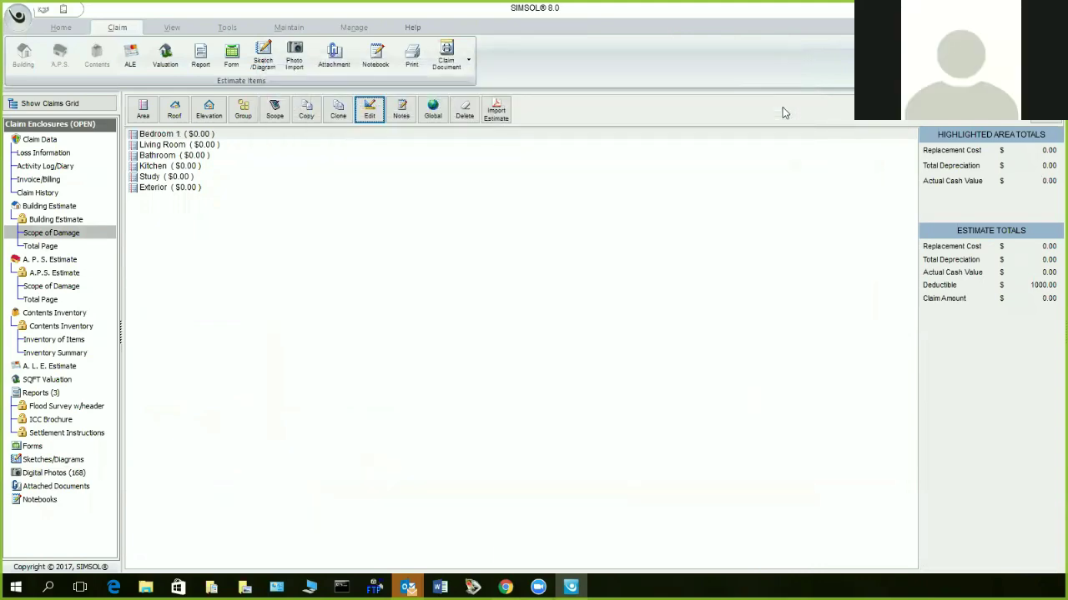
- Batch-rename ungrouped photos IMG_0885, 0886, 0887, 0890, 0893 and 0910 as Bathroom with a counter from 1, and sort the ungrouped photos alphabetically
{"action": "left_click", "coordinate": [76, 473]}
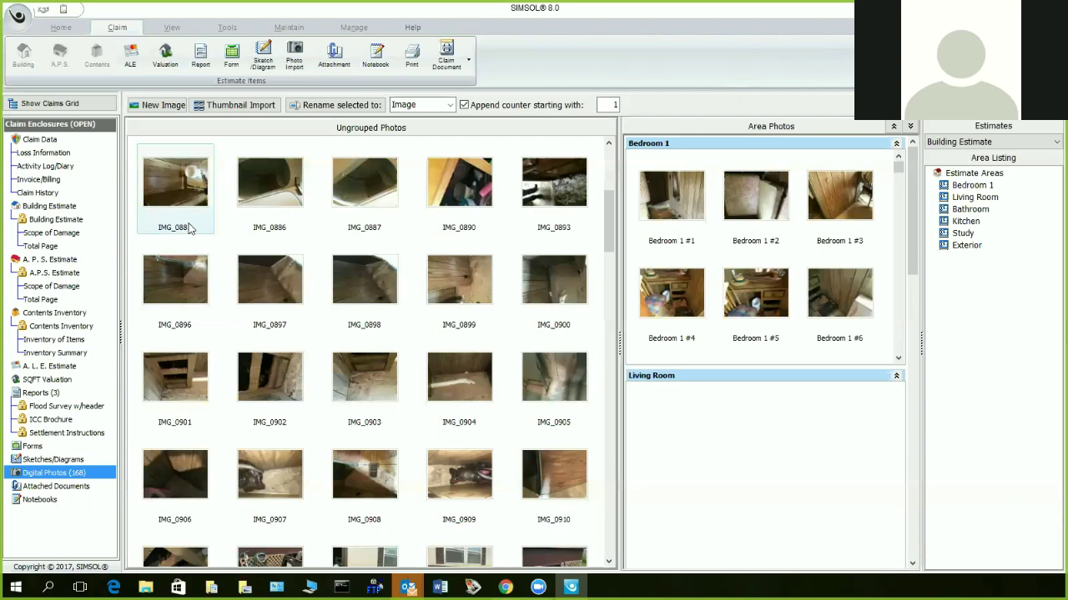
{"action": "left_click", "coordinate": [167, 182]}
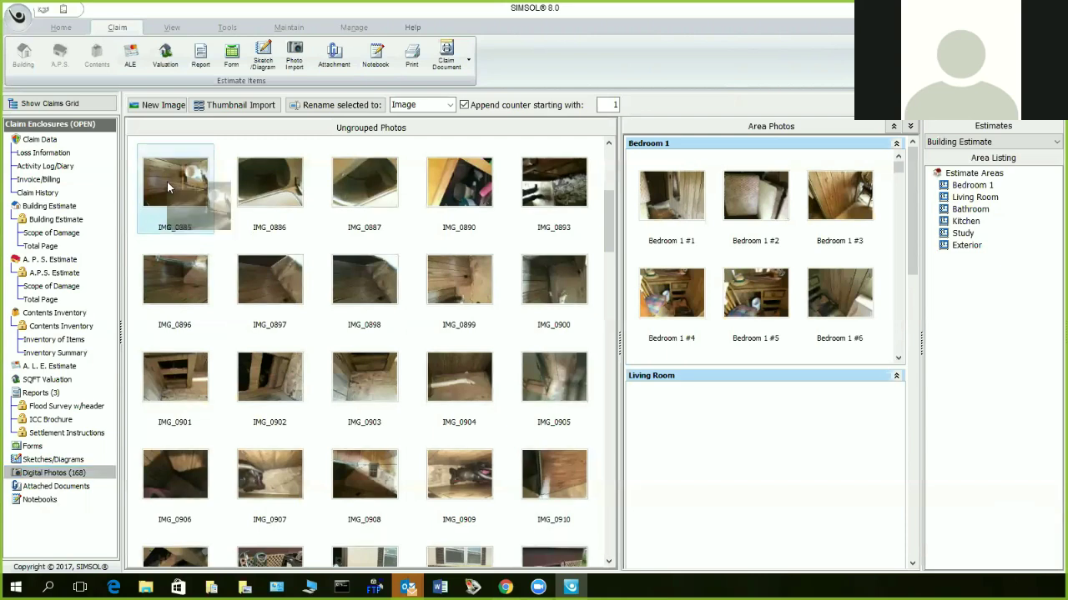
{"action": "left_click", "coordinate": [542, 200], "text": "shift"}
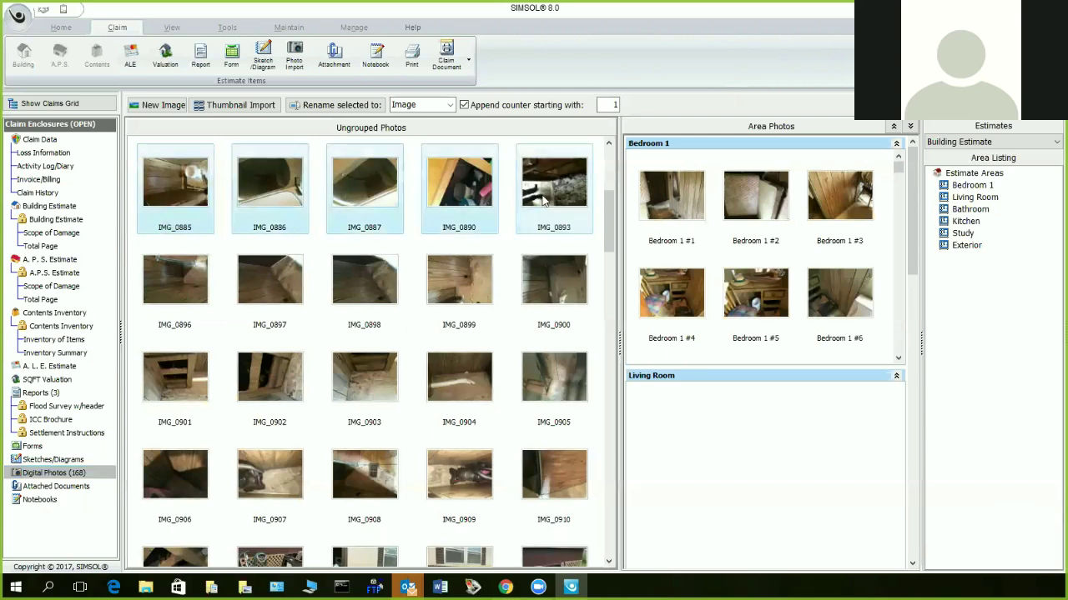
{"action": "left_click", "coordinate": [540, 474], "text": "ctrl"}
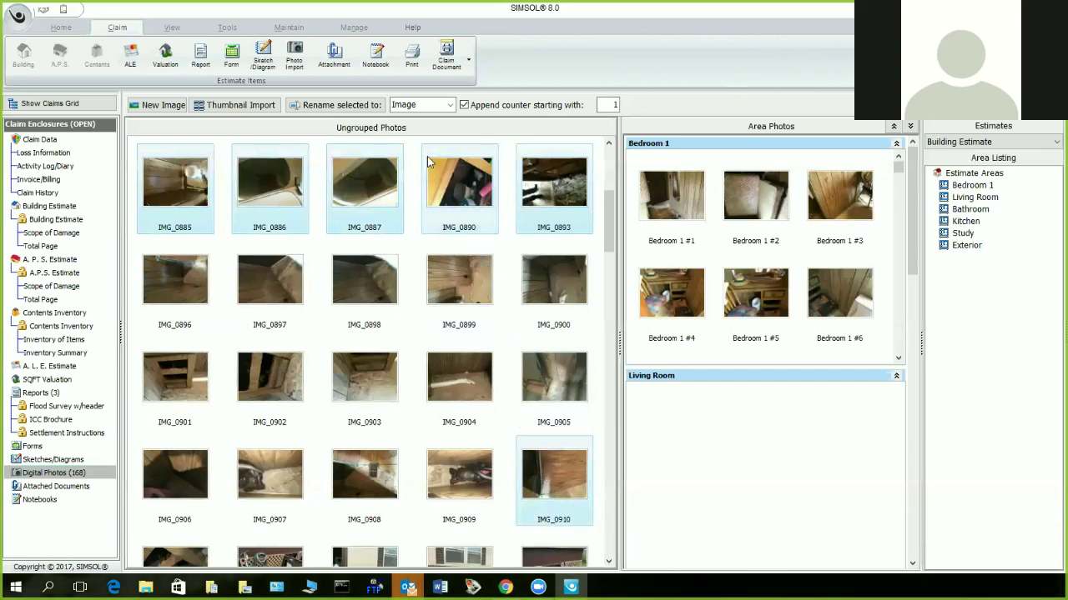
{"action": "left_click", "coordinate": [423, 105]}
{"action": "type", "text": "Bathroom"}
{"action": "key", "text": "End"}
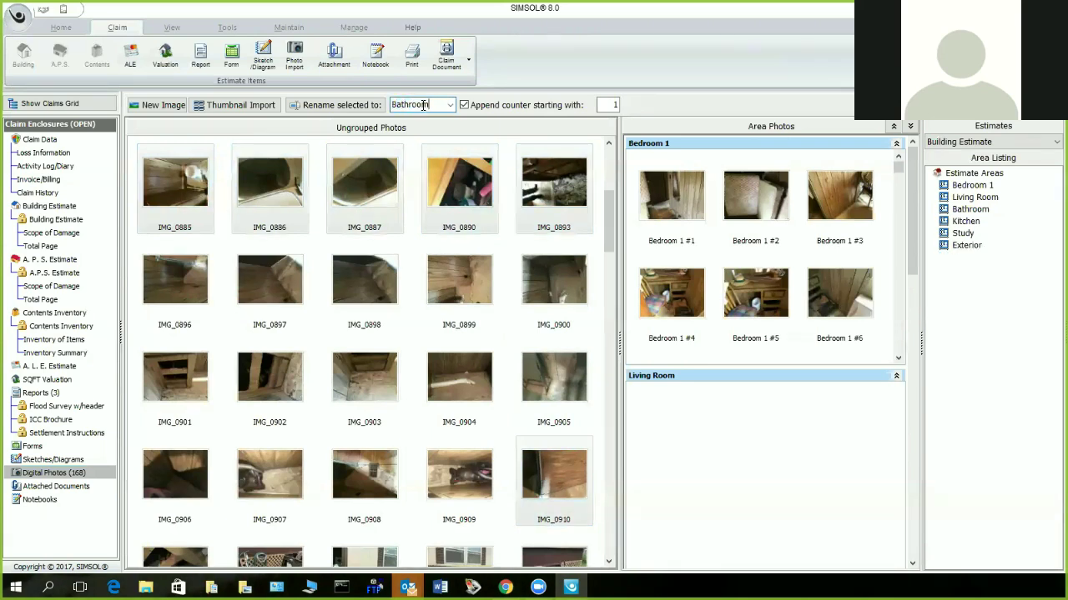
{"action": "left_click", "coordinate": [336, 105]}
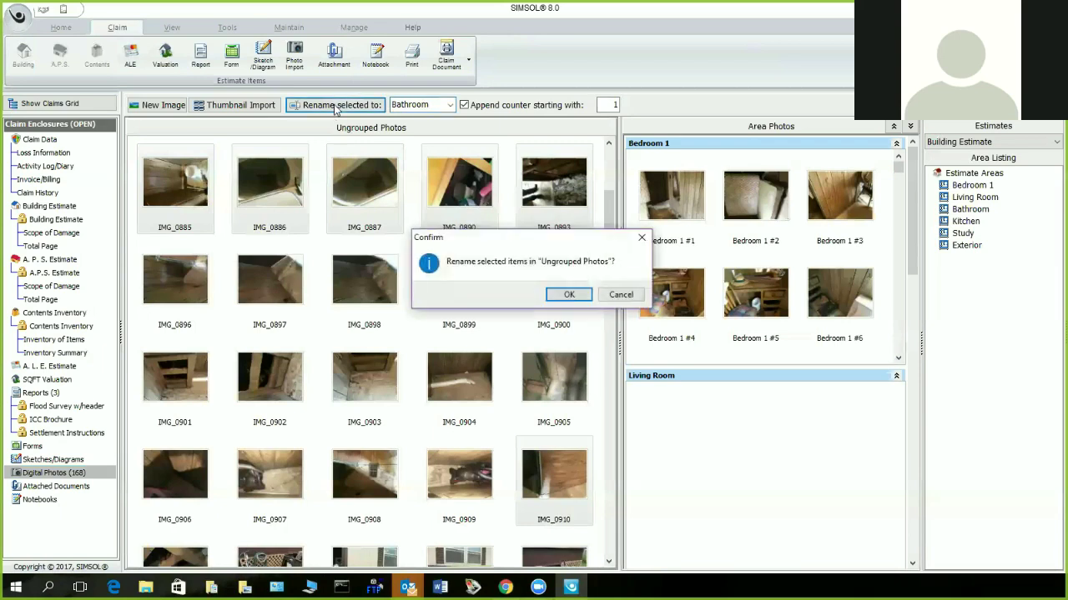
{"action": "left_click", "coordinate": [566, 295]}
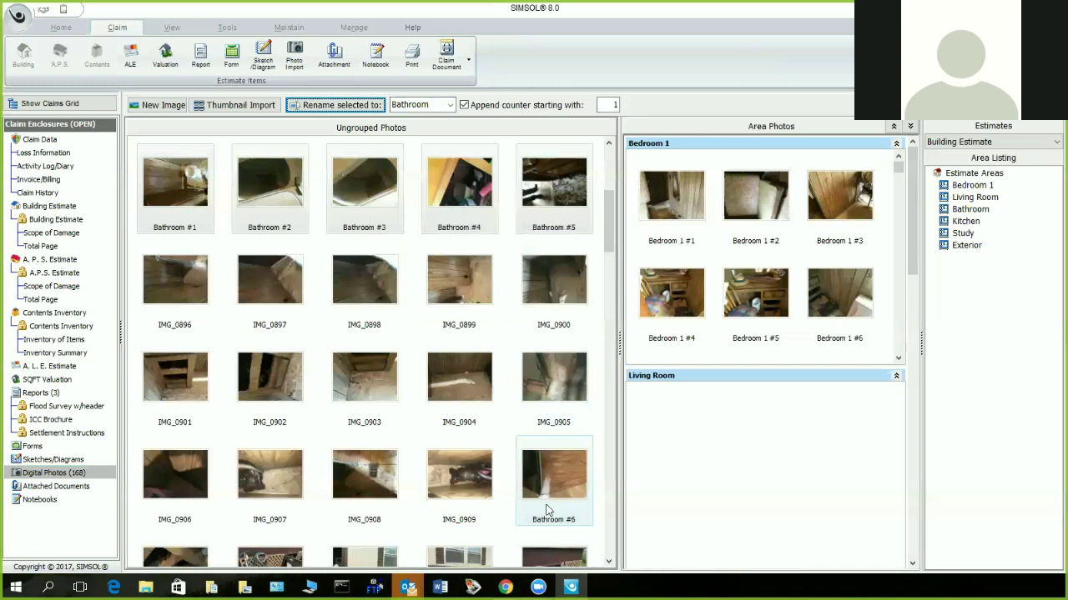
{"action": "right_click", "coordinate": [541, 475]}
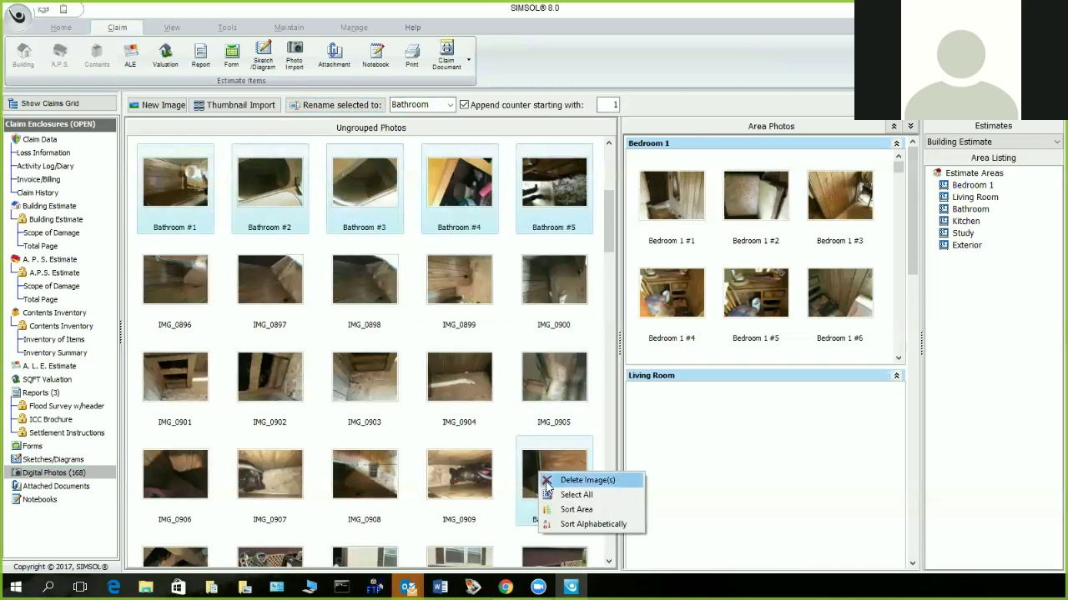
{"action": "left_click", "coordinate": [567, 525]}
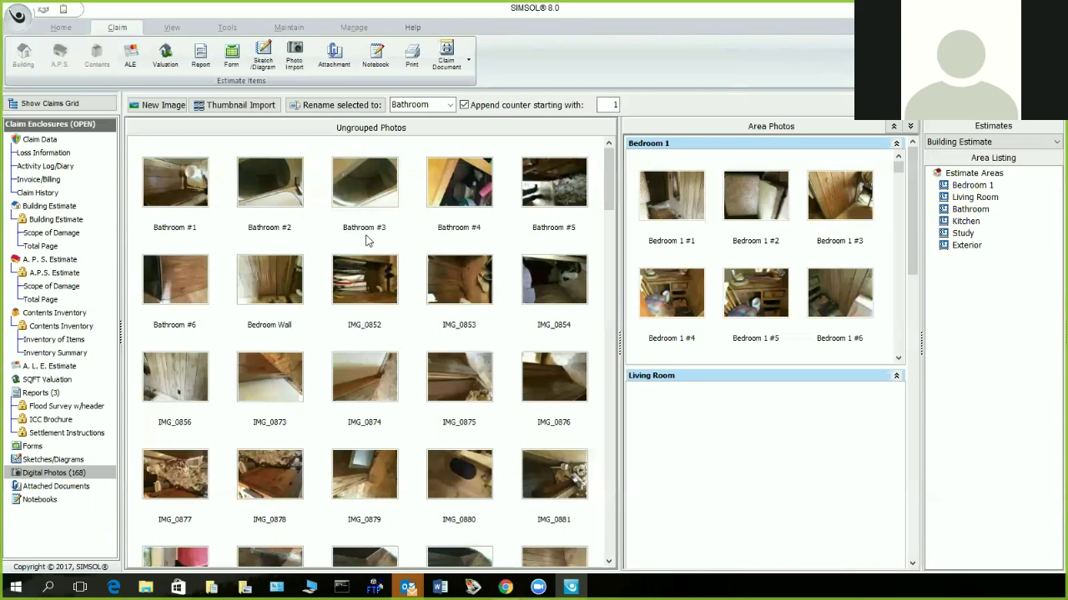
- Select Photo Sheets for printing and add the Building Estimate's Bedroom 1 and Kitchen photos to the order of printed images
{"action": "left_click", "coordinate": [411, 57]}
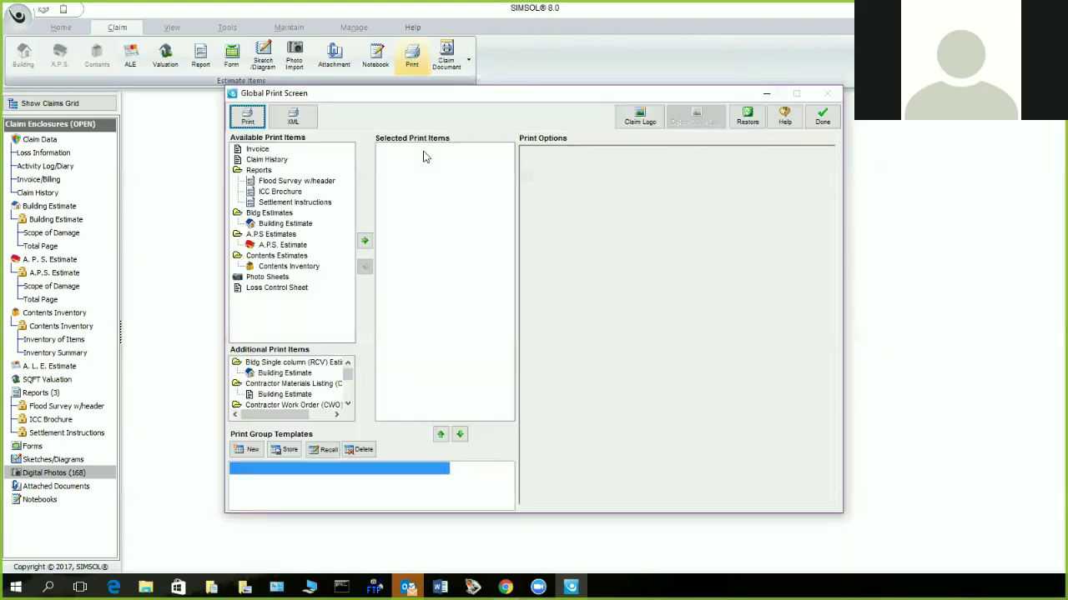
{"action": "left_click_drag", "start_coordinate": [268, 277], "coordinate": [425, 263]}
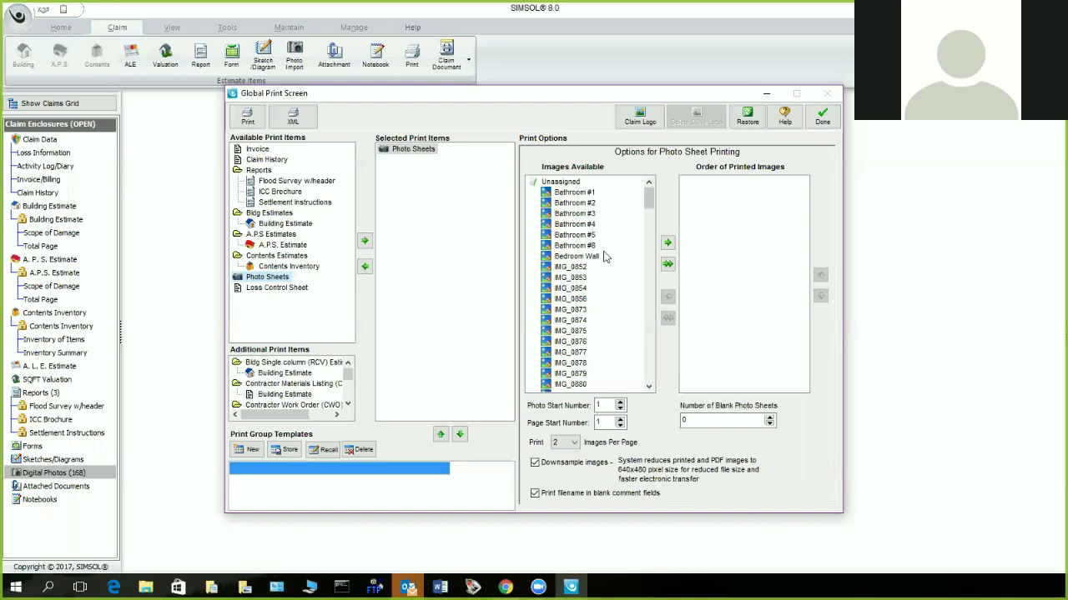
{"action": "left_click_drag", "start_coordinate": [647, 203], "coordinate": [648, 342]}
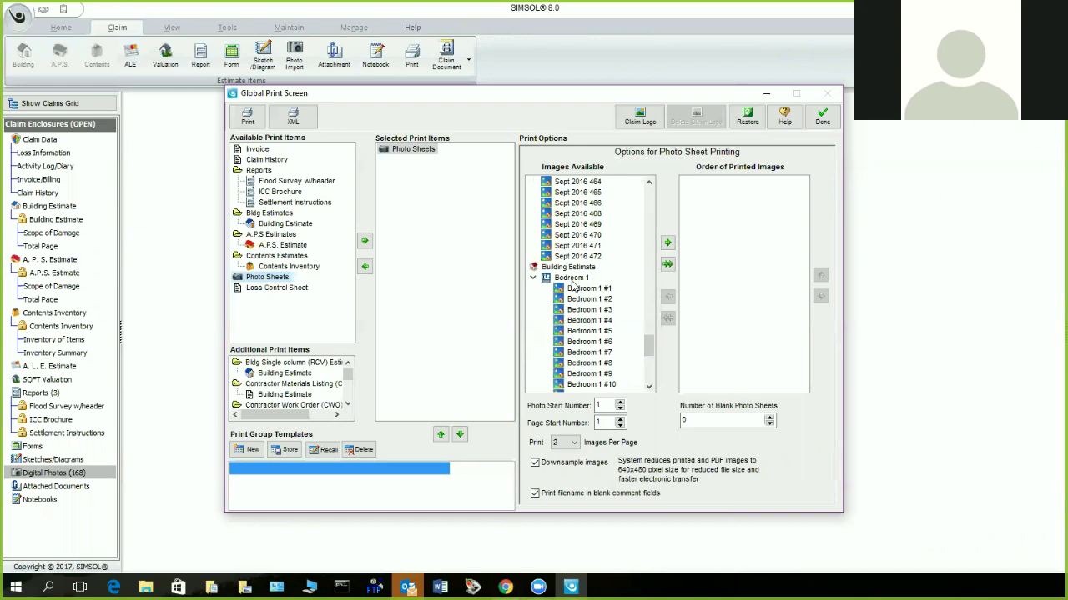
{"action": "left_click_drag", "start_coordinate": [572, 286], "coordinate": [742, 271]}
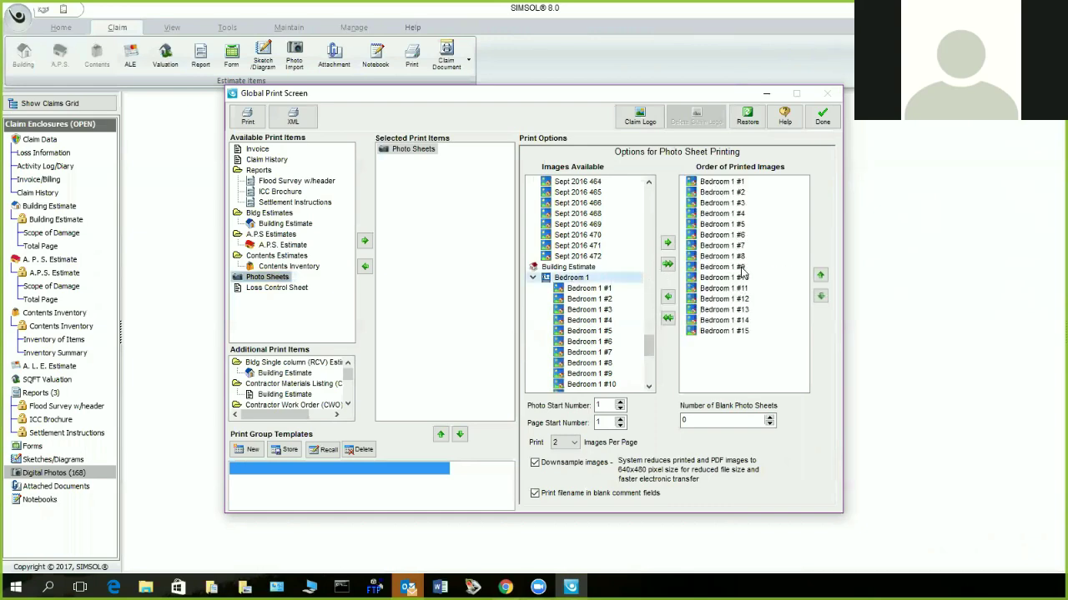
{"action": "left_click", "coordinate": [649, 387]}
{"action": "left_click", "coordinate": [649, 387]}
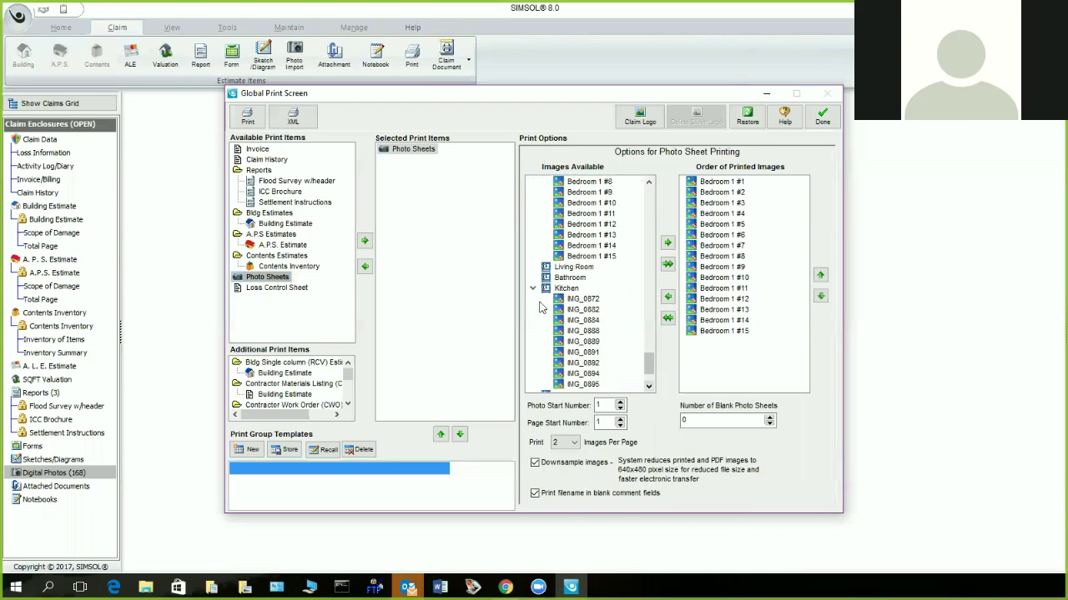
{"action": "left_click_drag", "start_coordinate": [568, 288], "coordinate": [714, 380]}
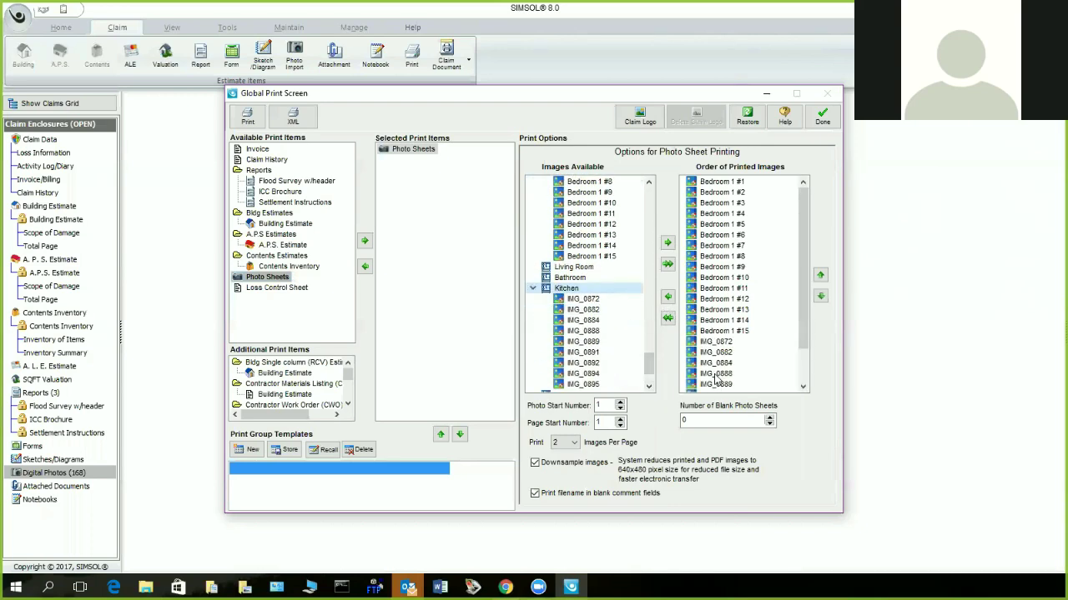
{"action": "scroll", "coordinate": [714, 380], "scroll_direction": "down", "scroll_amount": 2}
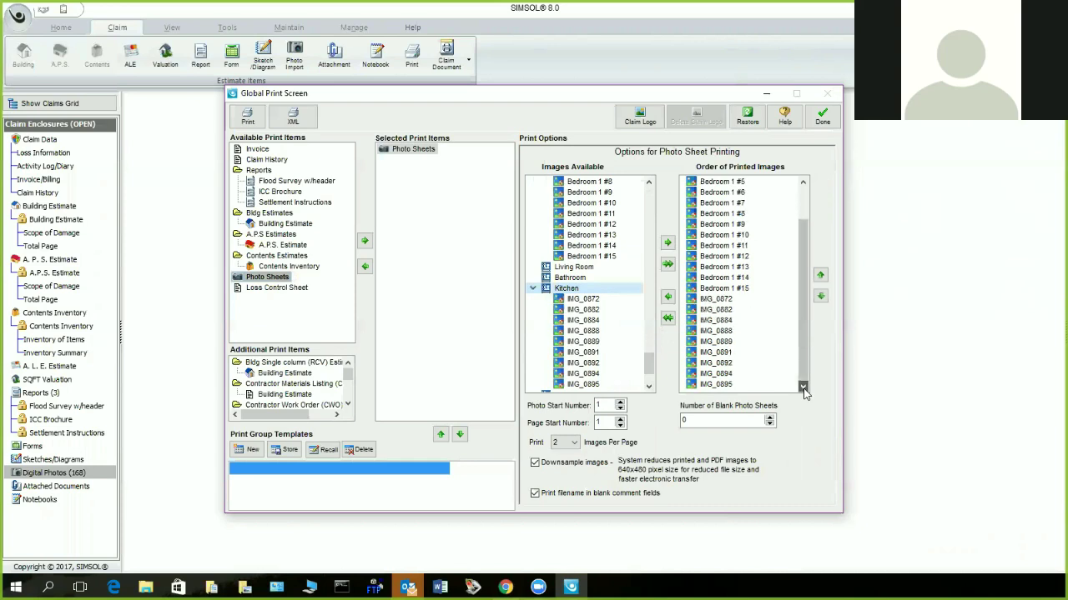
- Add the unassigned photo IMG_0852 to the end of the order of printed images
{"action": "scroll", "coordinate": [648, 190], "scroll_direction": "up", "scroll_amount": 4}
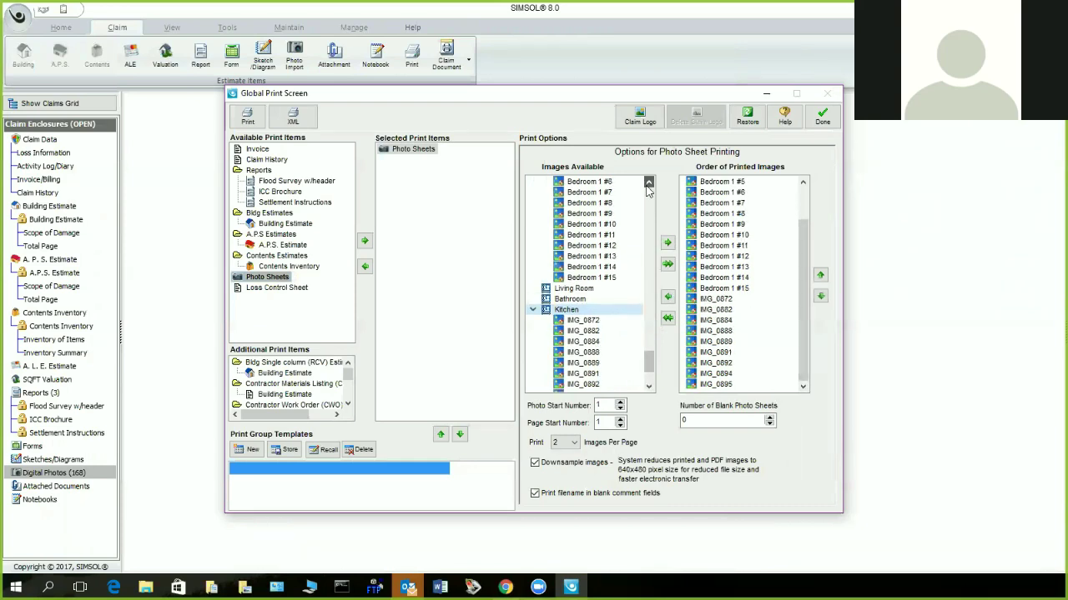
{"action": "scroll", "coordinate": [648, 190], "scroll_direction": "up", "scroll_amount": 12}
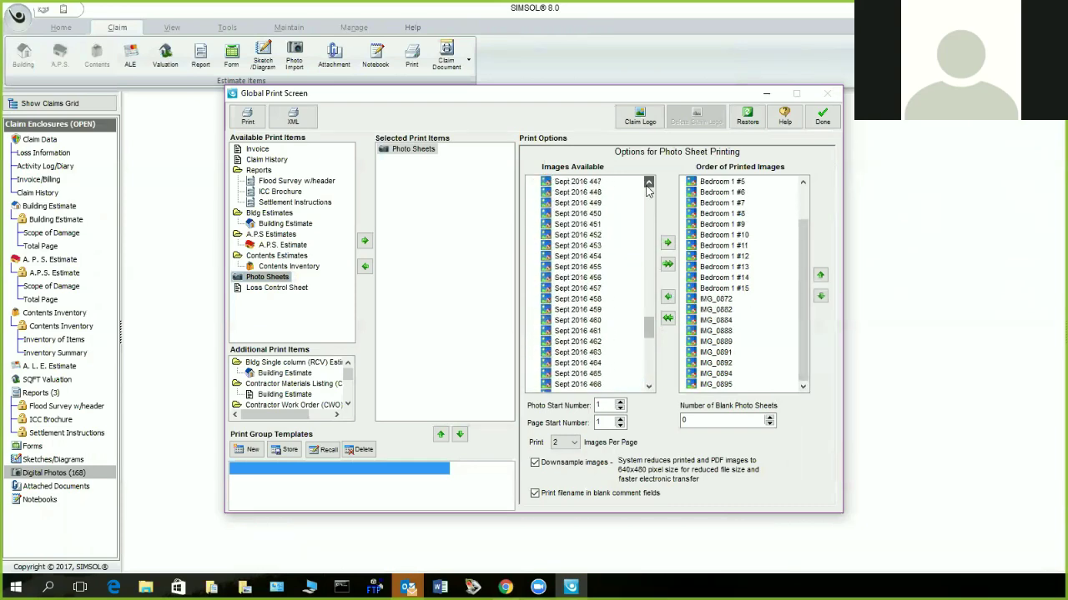
{"action": "scroll", "coordinate": [648, 190], "scroll_direction": "up", "scroll_amount": 10}
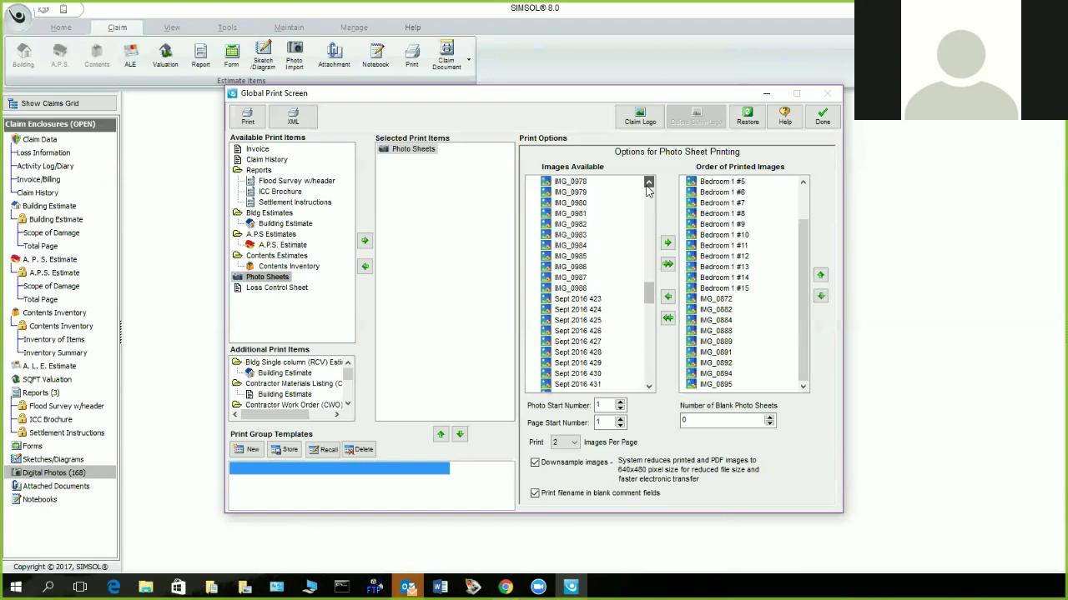
{"action": "scroll", "coordinate": [648, 190], "scroll_direction": "up", "scroll_amount": 10}
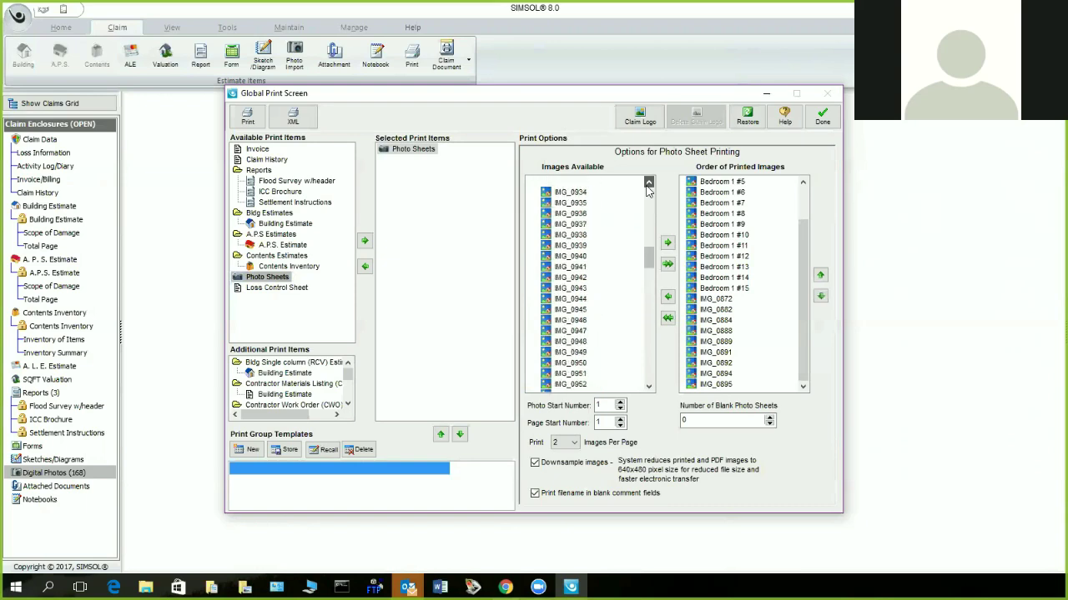
{"action": "scroll", "coordinate": [648, 191], "scroll_direction": "up", "scroll_amount": 10}
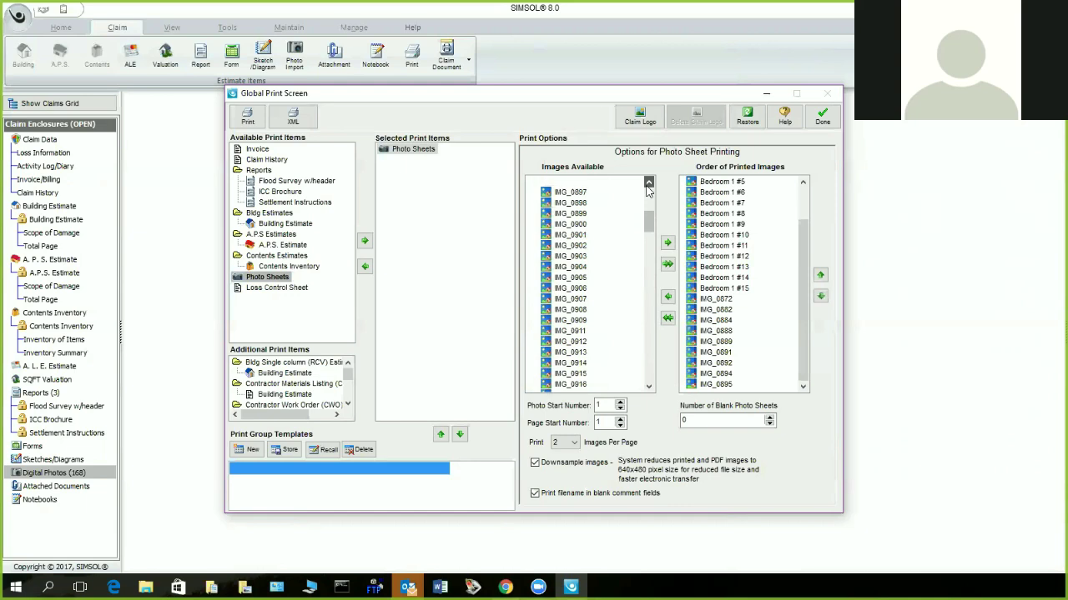
{"action": "scroll", "coordinate": [648, 190], "scroll_direction": "up", "scroll_amount": 5}
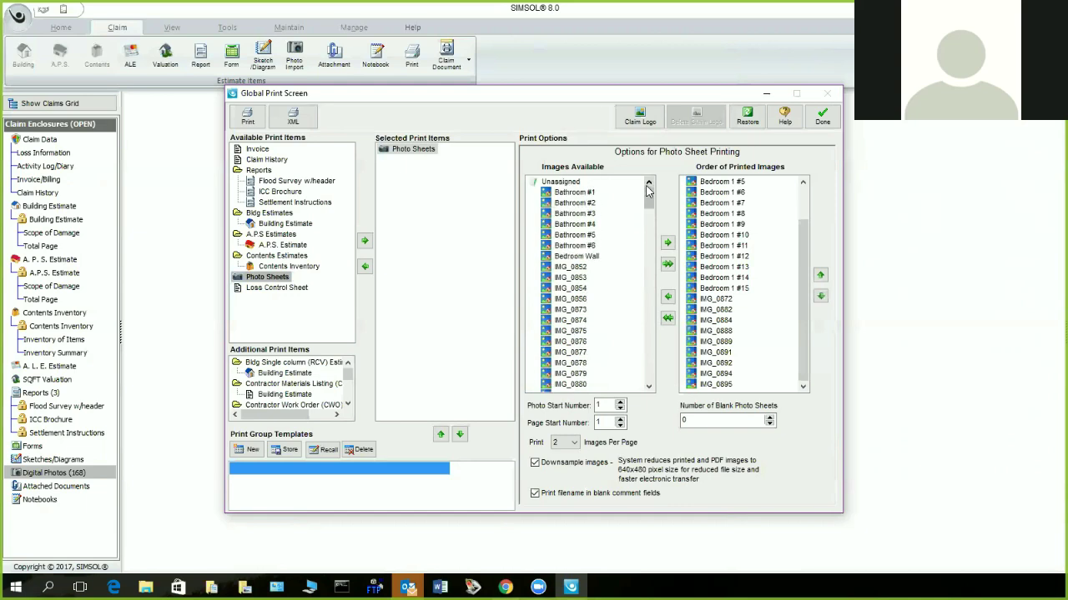
{"action": "left_click", "coordinate": [570, 268]}
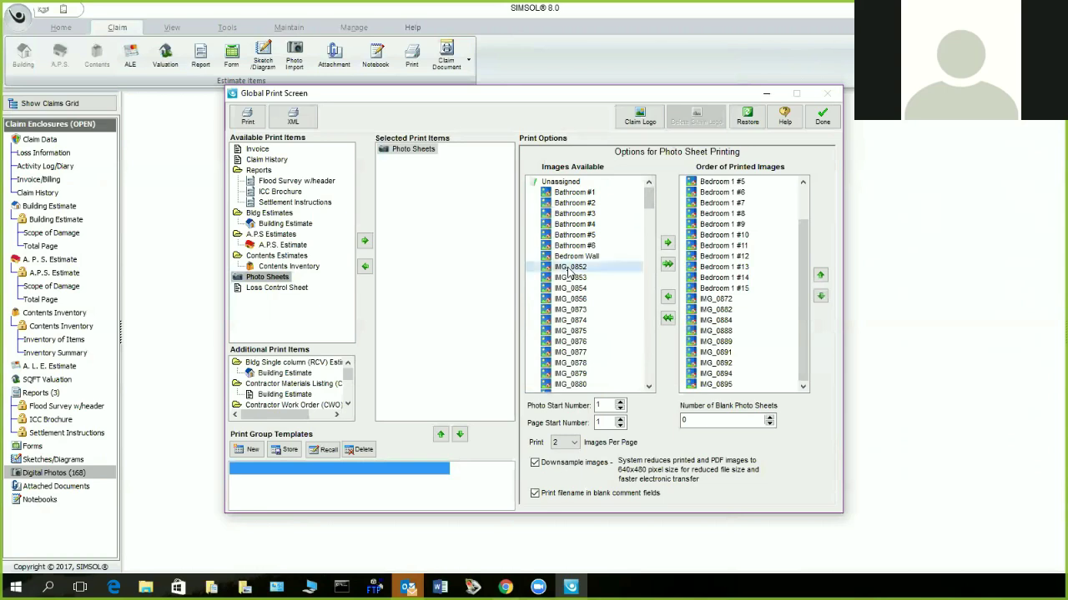
{"action": "left_click_drag", "start_coordinate": [569, 271], "coordinate": [813, 398]}
{"action": "left_click", "coordinate": [802, 387]}
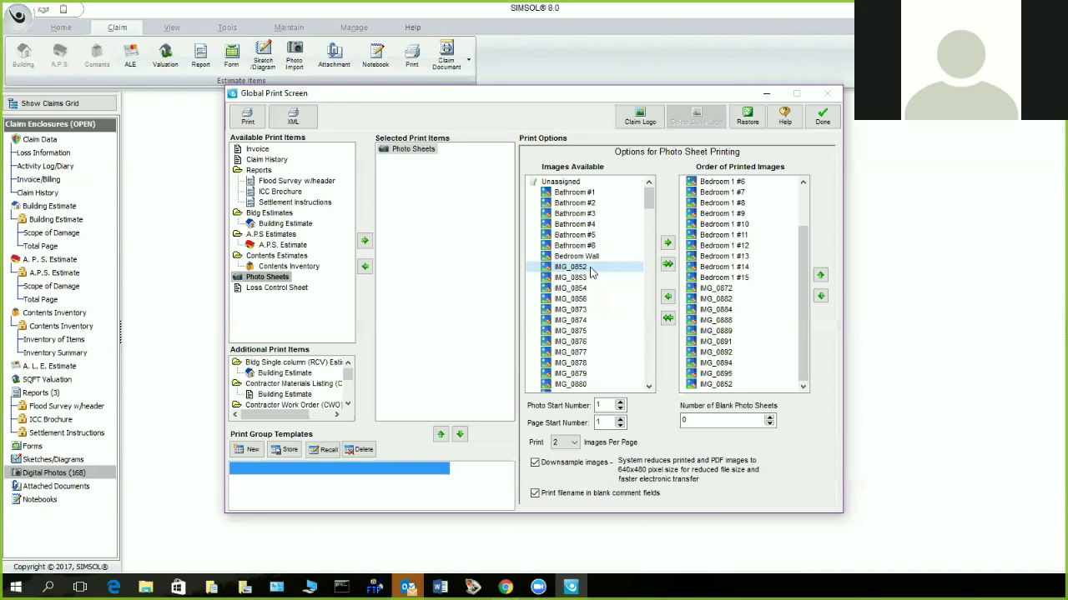
- Review the order of printed images back to its beginning and finish with the print setup
{"action": "left_click", "coordinate": [803, 181]}
{"action": "left_click", "coordinate": [803, 181]}
{"action": "left_click", "coordinate": [803, 181]}
{"action": "left_click", "coordinate": [803, 182]}
{"action": "left_click", "coordinate": [803, 182]}
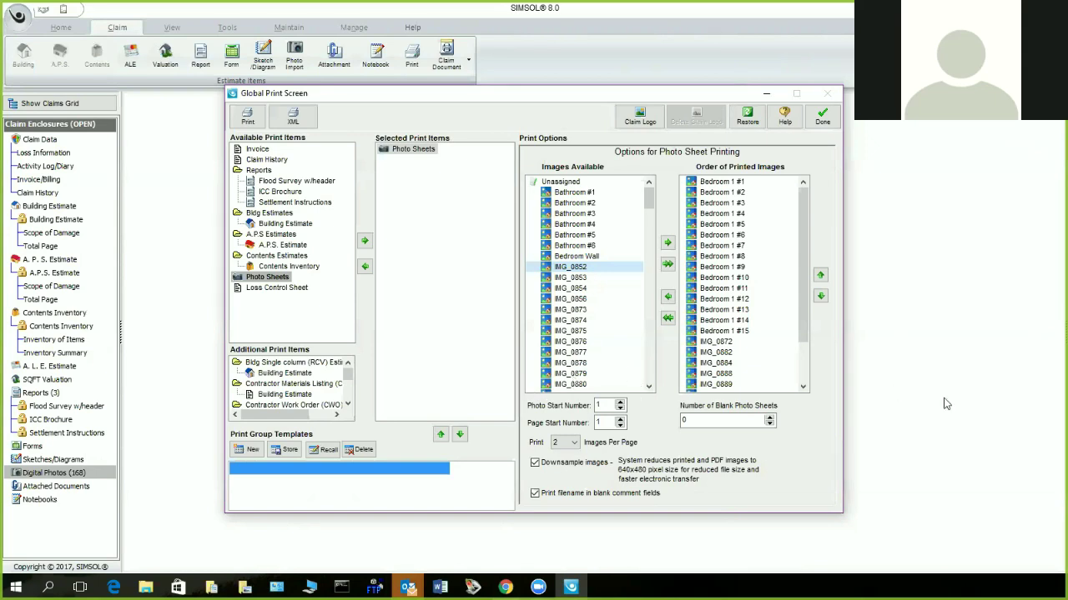
{"action": "left_click", "coordinate": [823, 117]}
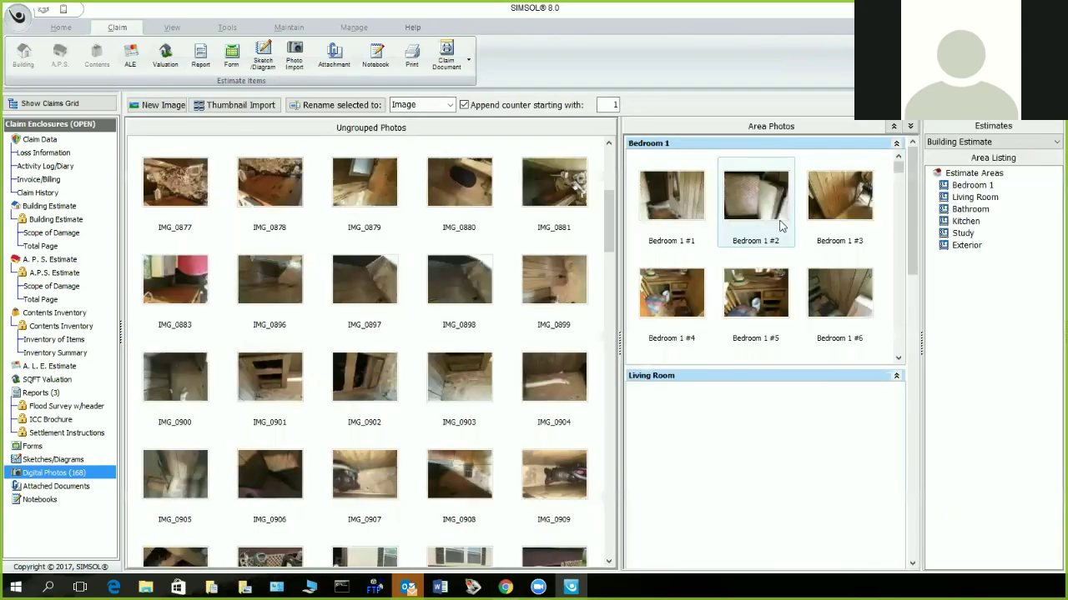
- Add a roof to the Building Estimate's Scope of Damage and import its SkyMeasure third-party measurements from 123216.zip on the Desktop
{"action": "left_click", "coordinate": [70, 235]}
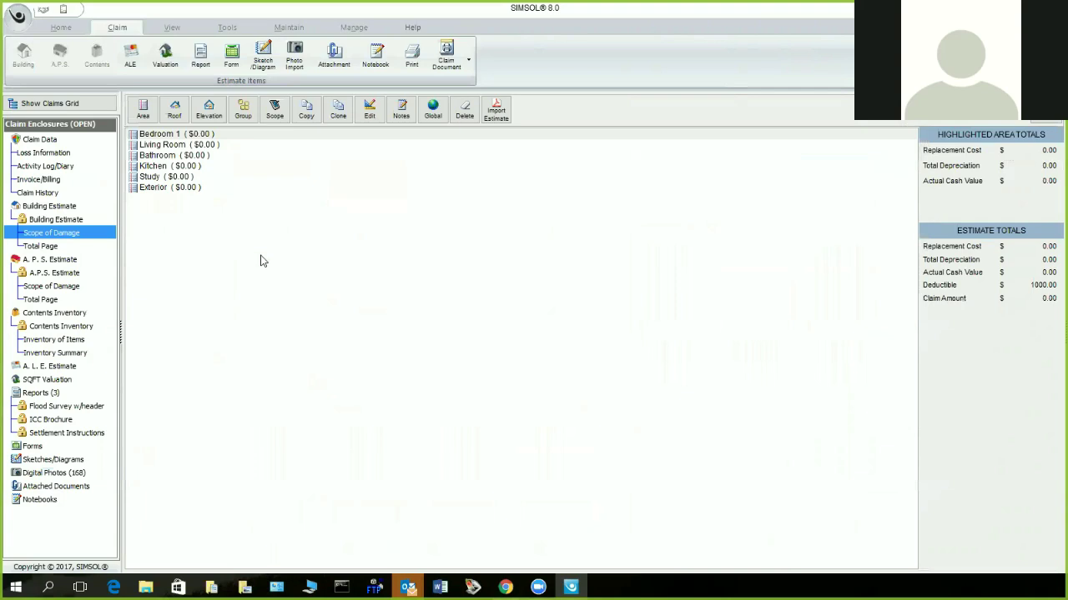
{"action": "left_click", "coordinate": [174, 108]}
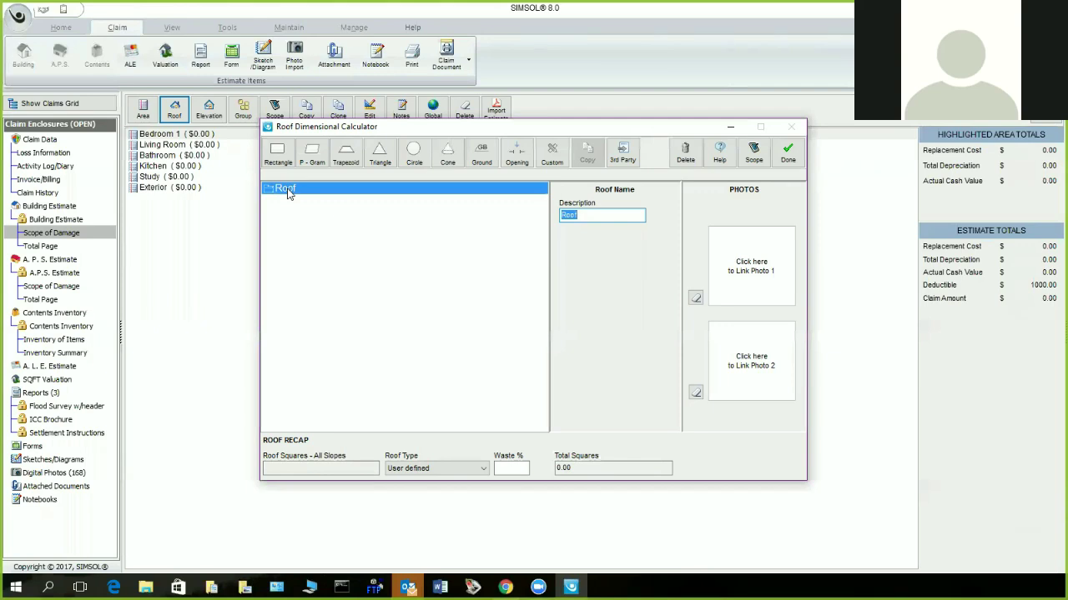
{"action": "left_click", "coordinate": [622, 153]}
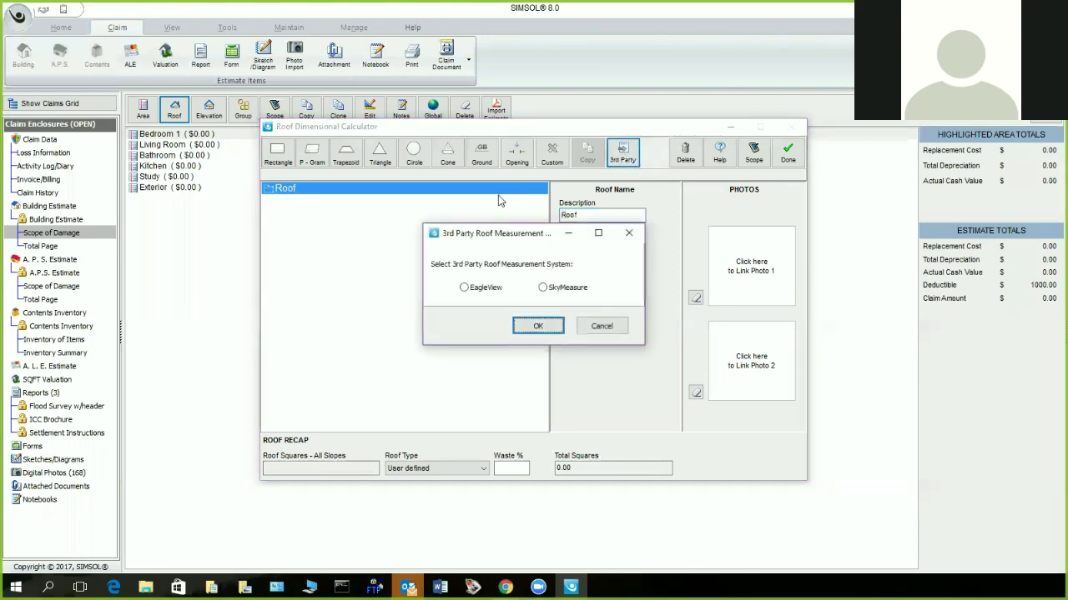
{"action": "left_click", "coordinate": [546, 288]}
{"action": "left_click", "coordinate": [537, 329]}
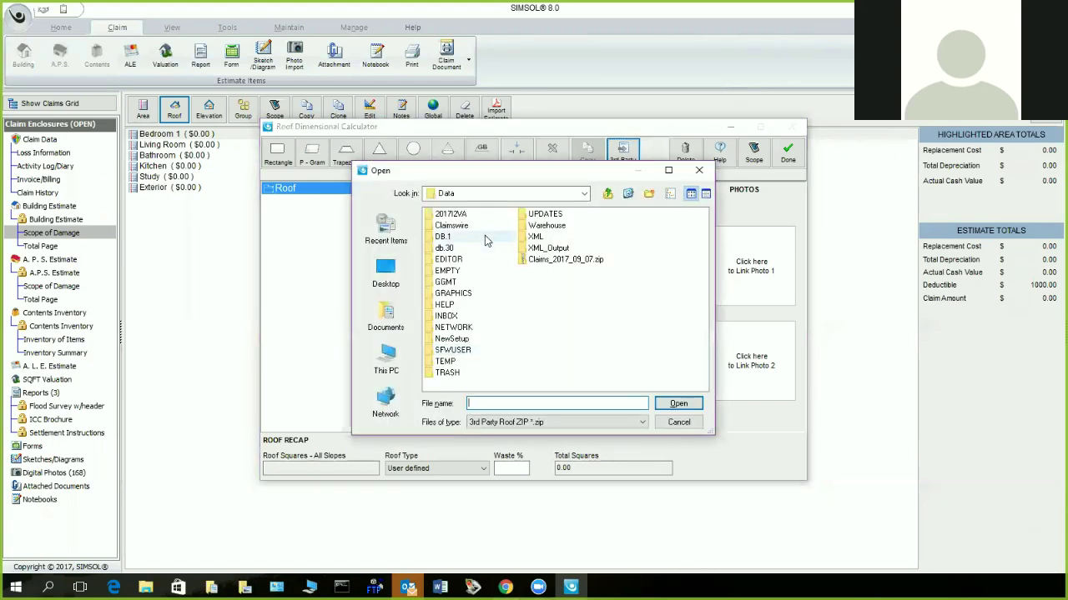
{"action": "left_click", "coordinate": [407, 279]}
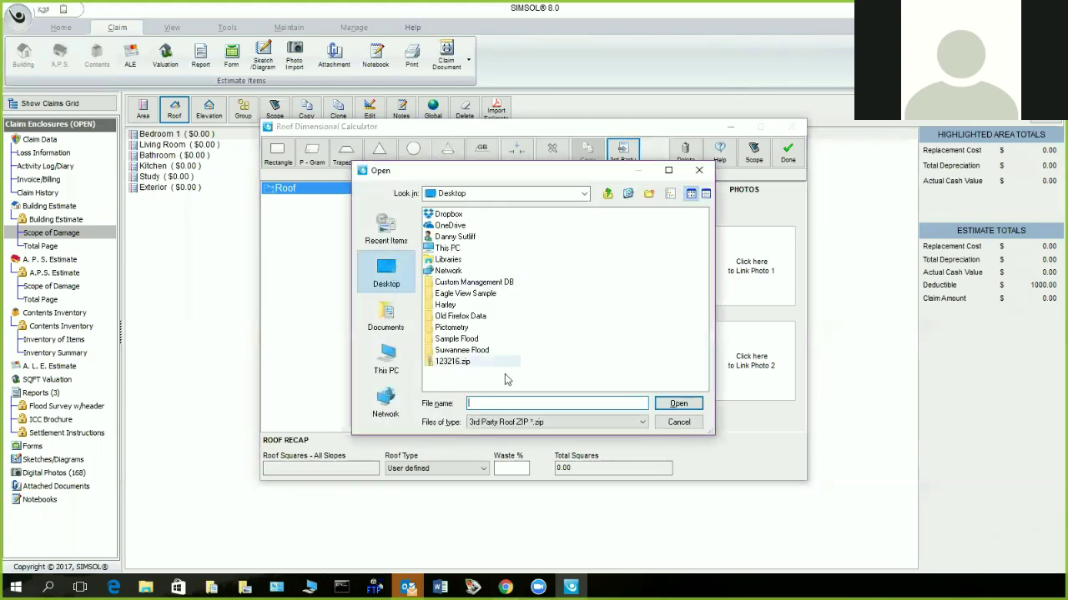
{"action": "double_click", "coordinate": [457, 364]}
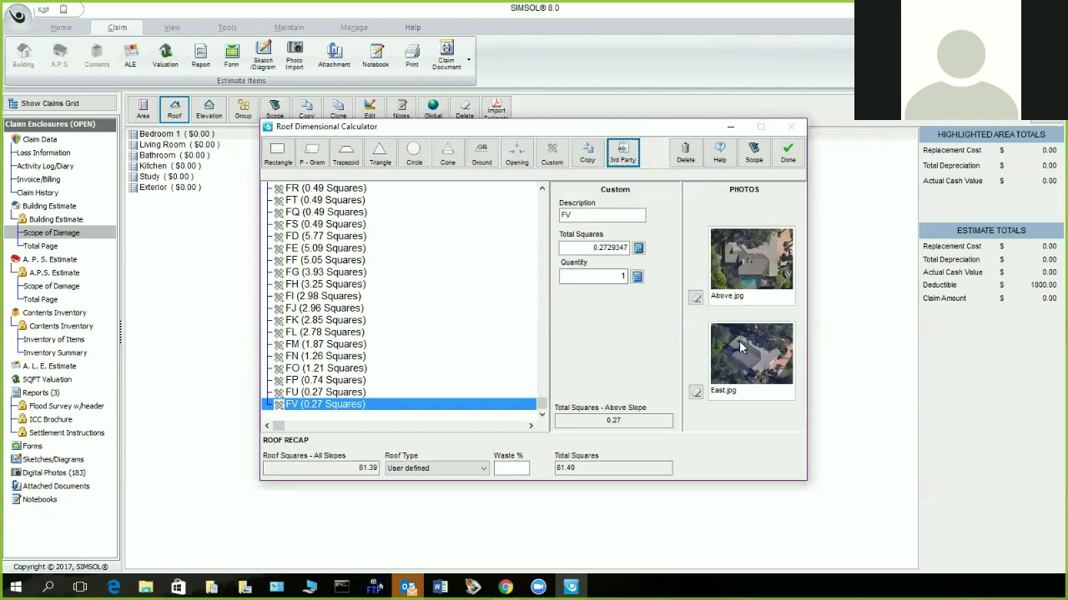
- Set the roof type to Cut-up Gable (15%) and finish the roof dimensions
{"action": "left_click", "coordinate": [482, 469]}
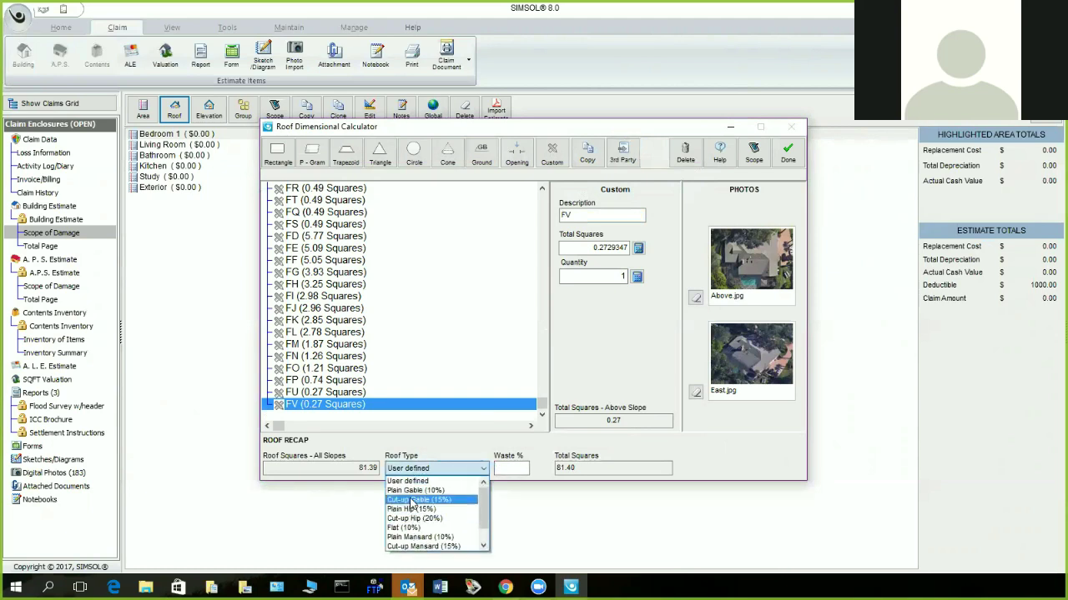
{"action": "left_click", "coordinate": [411, 499]}
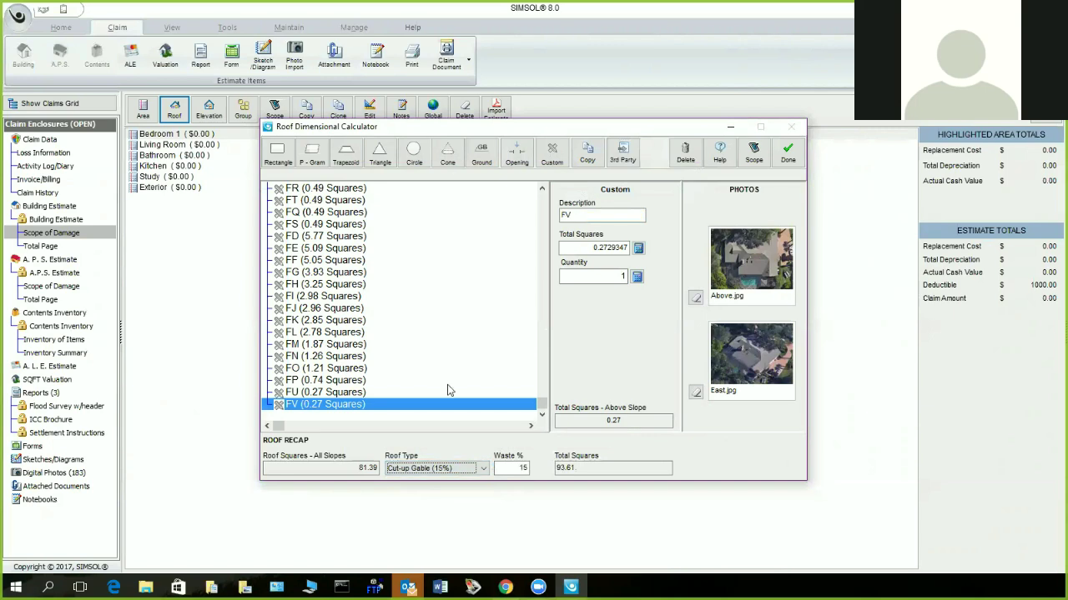
{"action": "left_click", "coordinate": [787, 153]}
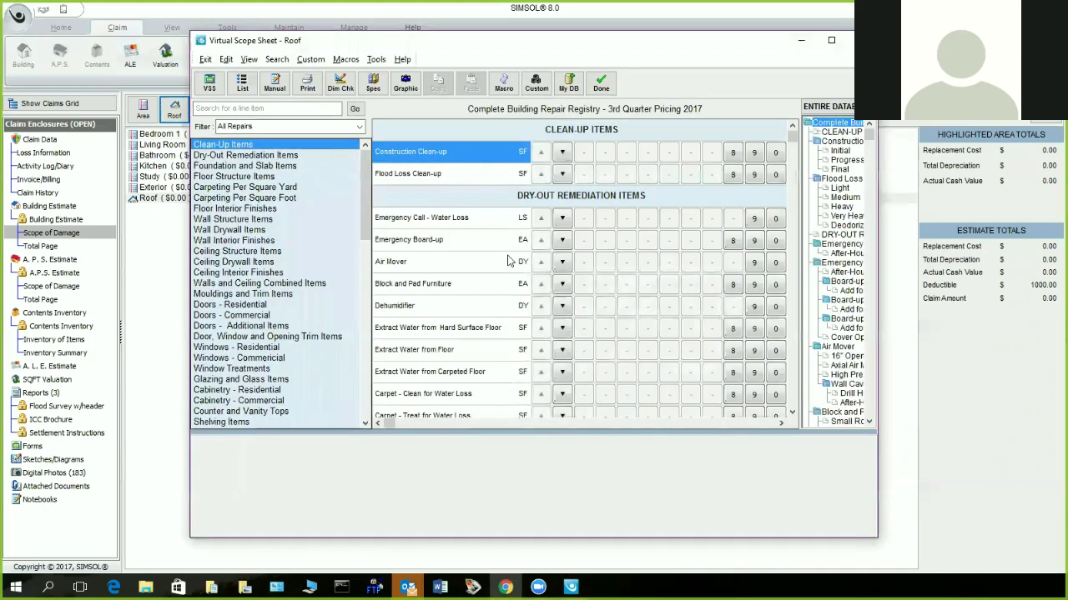
- Apply the R/R Arch Comp Roof w Felt macro with 250 LF of galvanized drip edge, check the item list and finish the roof scope
{"action": "left_click", "coordinate": [504, 84]}
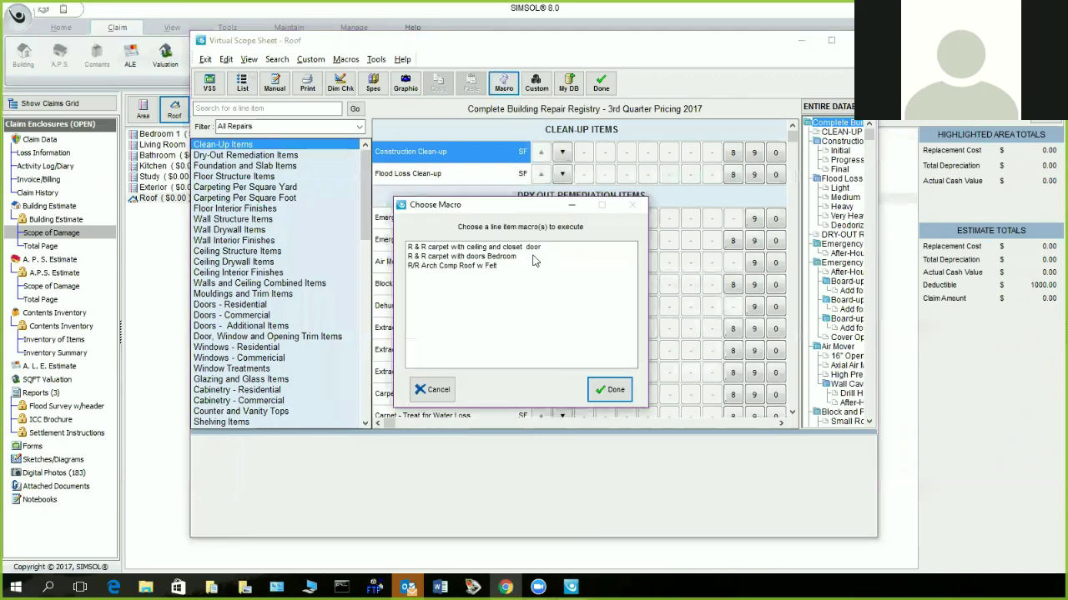
{"action": "left_click", "coordinate": [441, 267]}
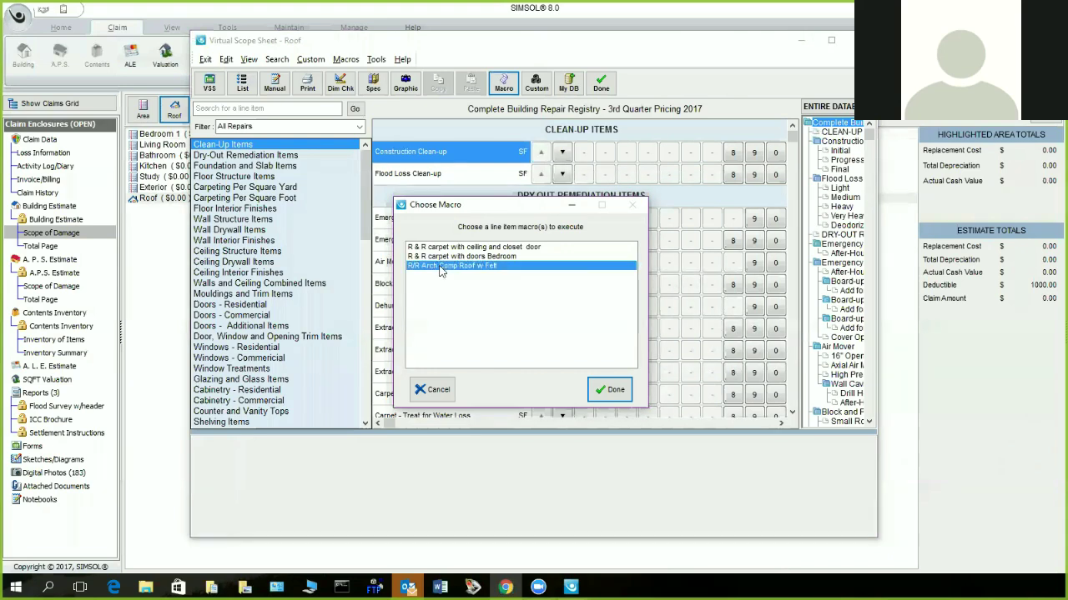
{"action": "left_click", "coordinate": [608, 390]}
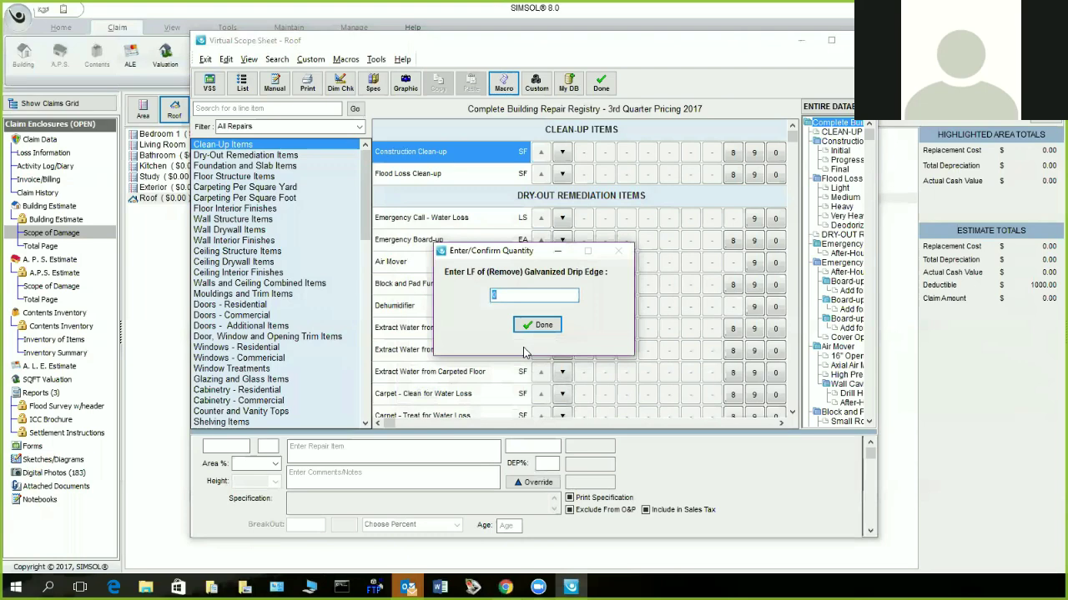
{"action": "type", "text": "250"}
{"action": "key", "text": "Return"}
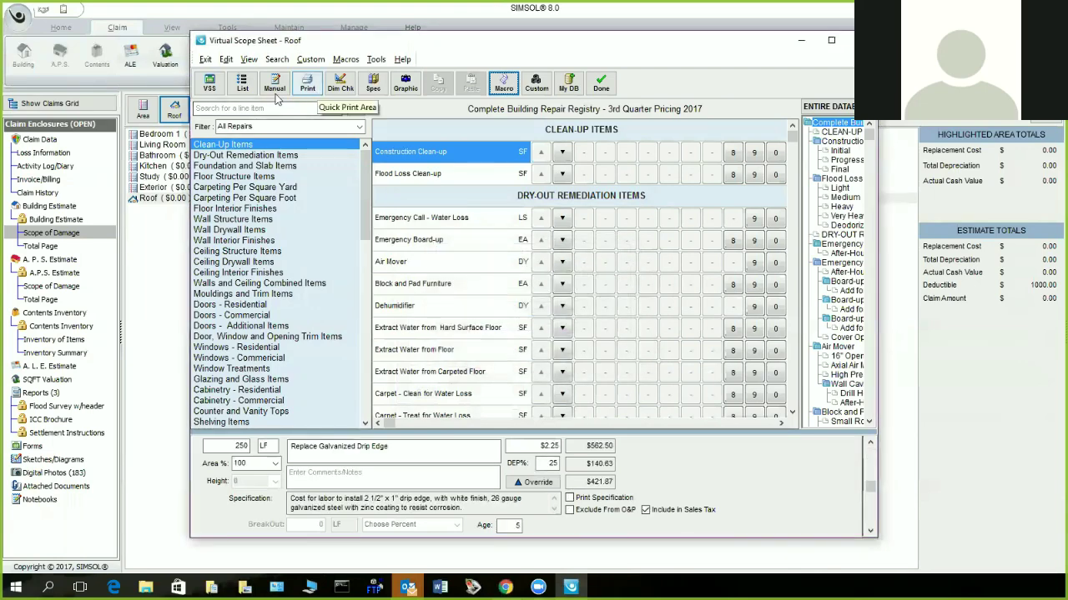
{"action": "left_click", "coordinate": [242, 82]}
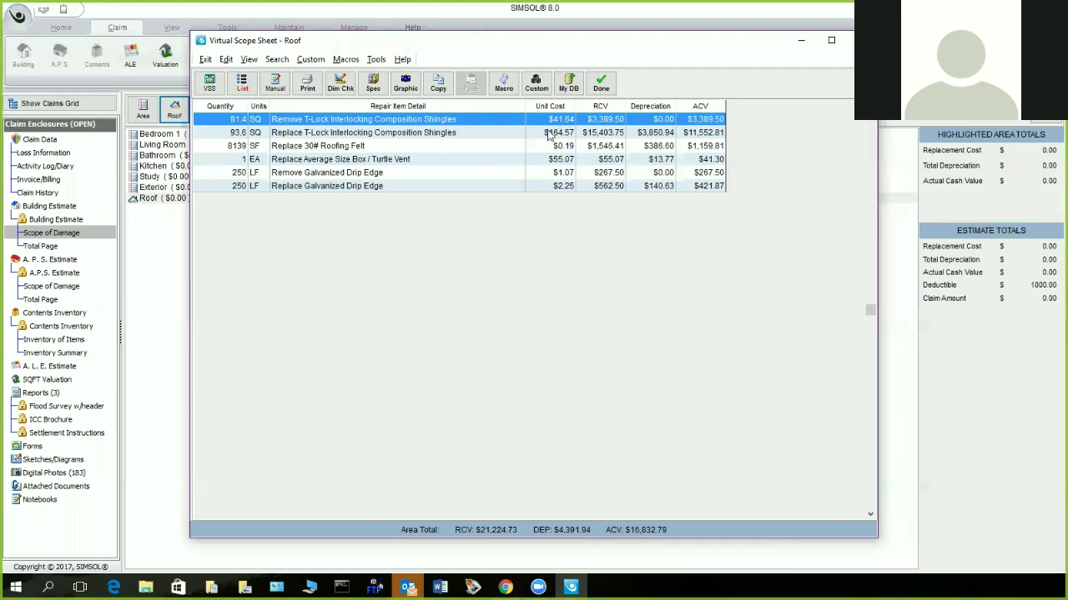
{"action": "left_click", "coordinate": [600, 83]}
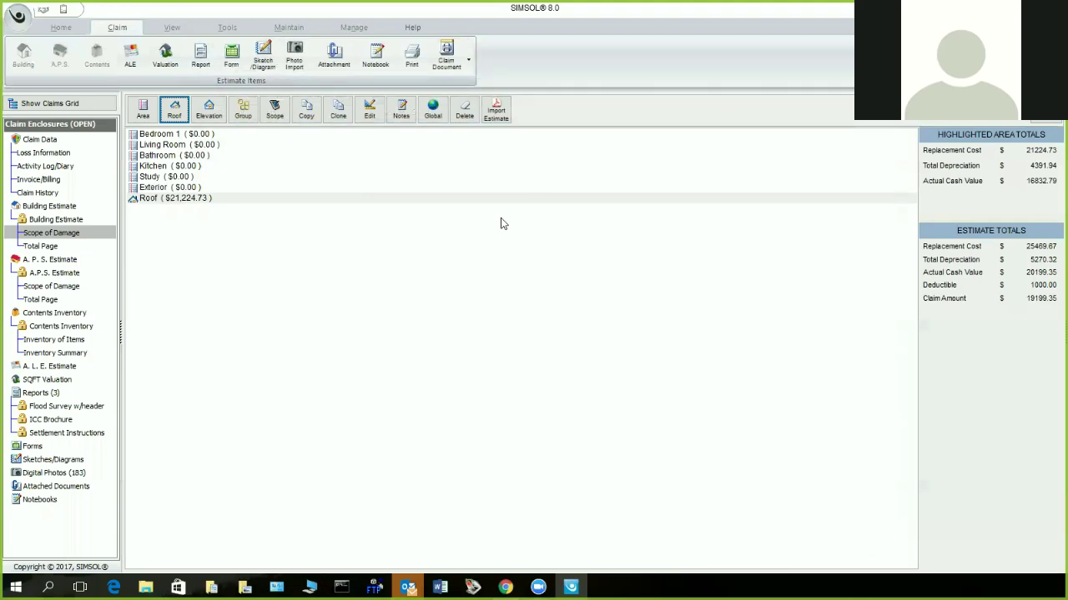
- Attach 123216.zip from the Desktop to the claim's Attached Documents
{"action": "left_click", "coordinate": [55, 487]}
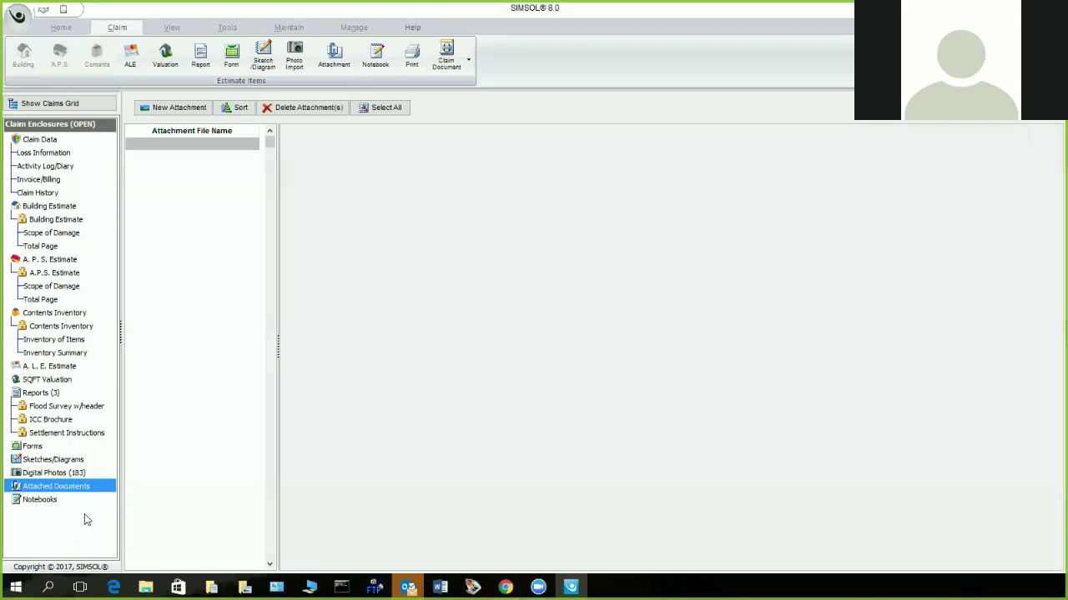
{"action": "left_click", "coordinate": [173, 107]}
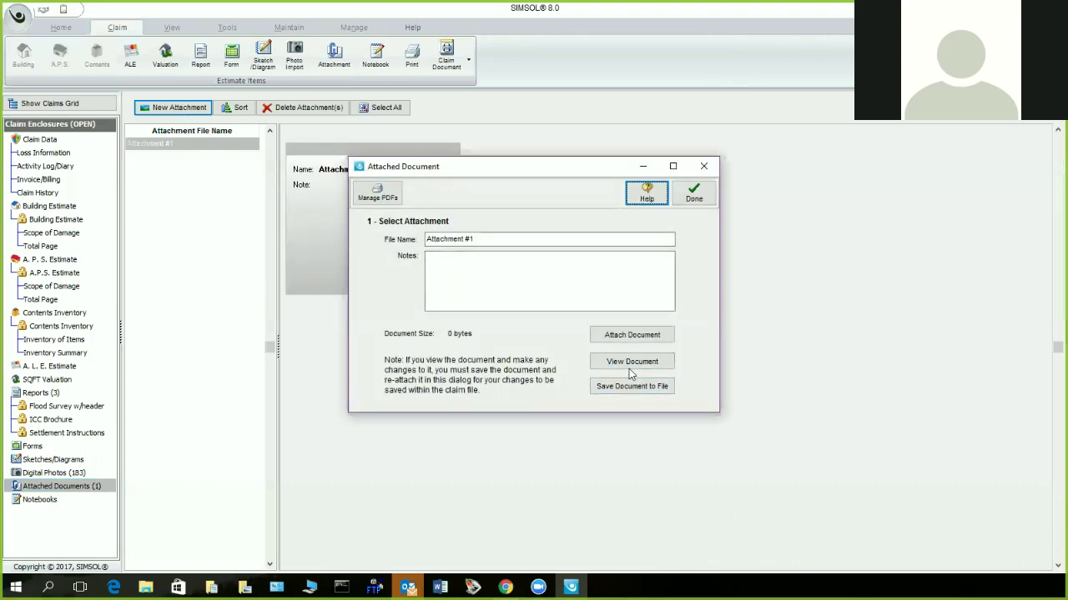
{"action": "left_click", "coordinate": [632, 338]}
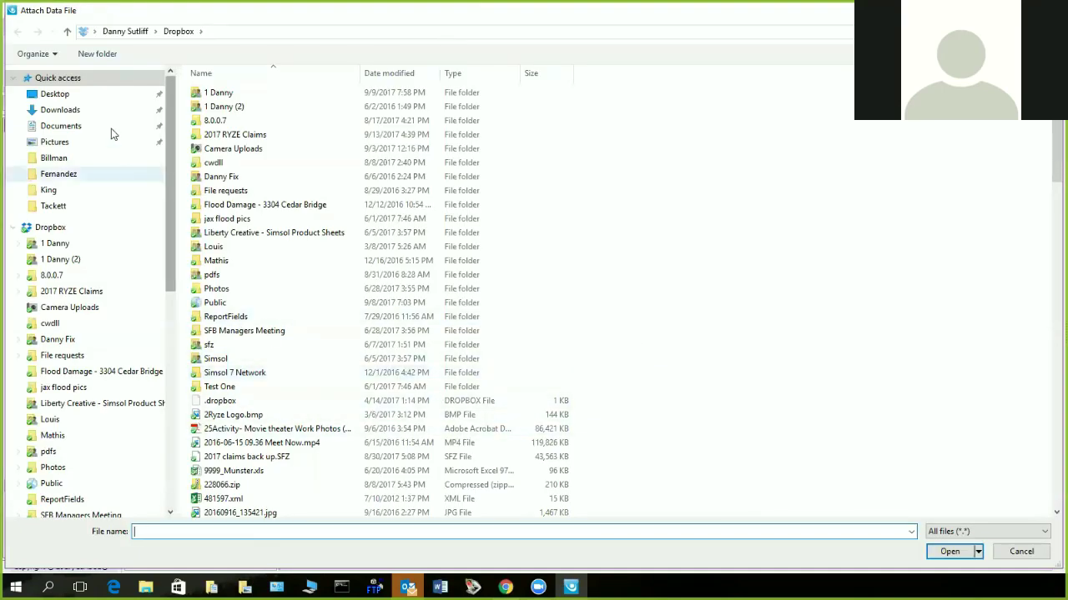
{"action": "left_click", "coordinate": [60, 96]}
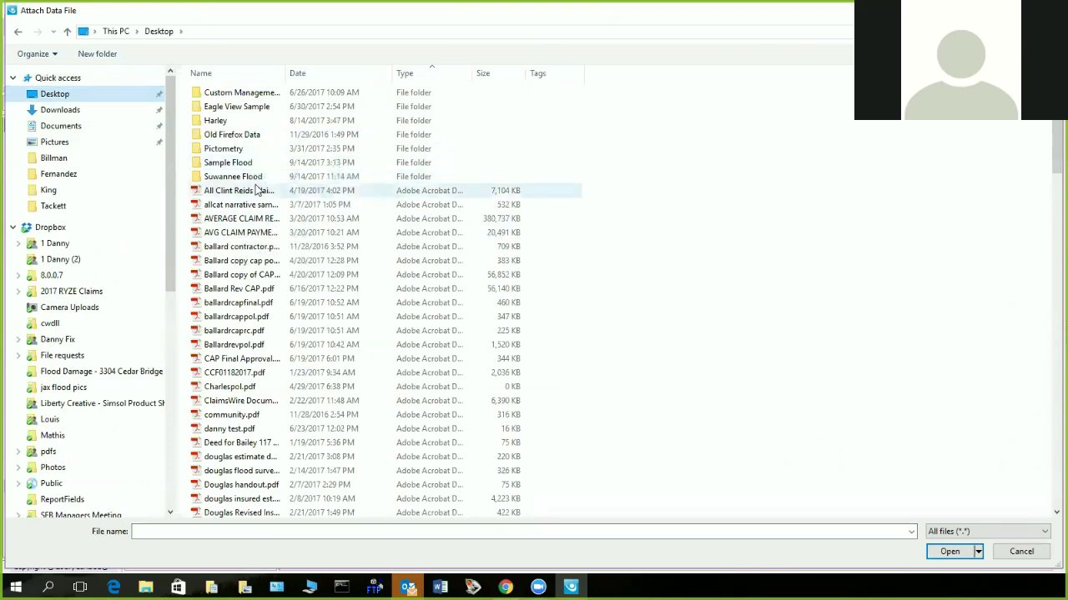
{"action": "scroll", "coordinate": [254, 190], "scroll_direction": "down", "scroll_amount": 20}
{"action": "scroll", "coordinate": [256, 191], "scroll_direction": "up", "scroll_amount": 8}
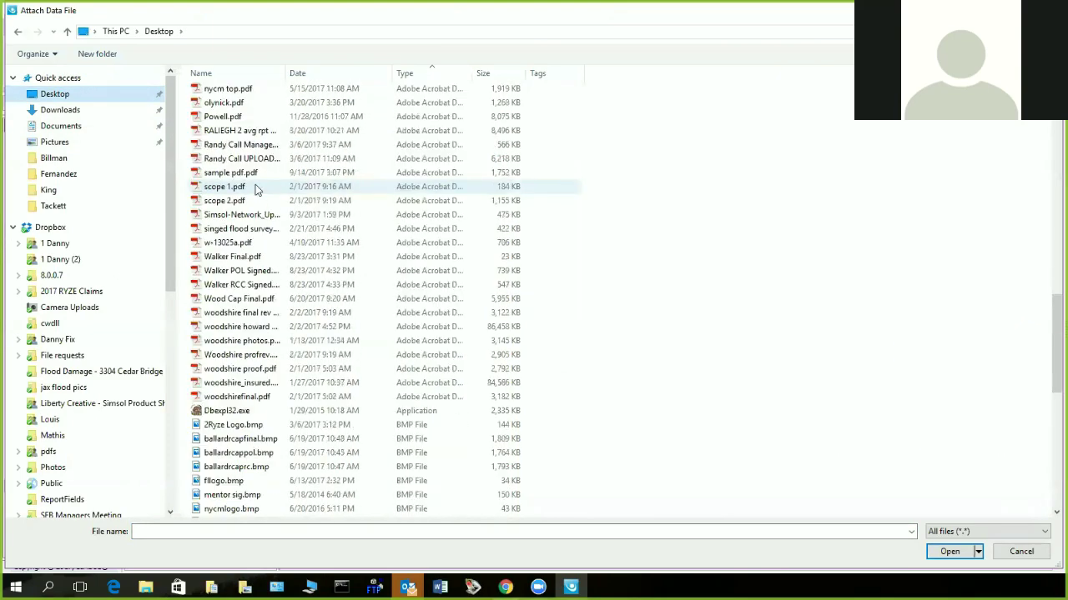
{"action": "scroll", "coordinate": [256, 190], "scroll_direction": "up", "scroll_amount": 20}
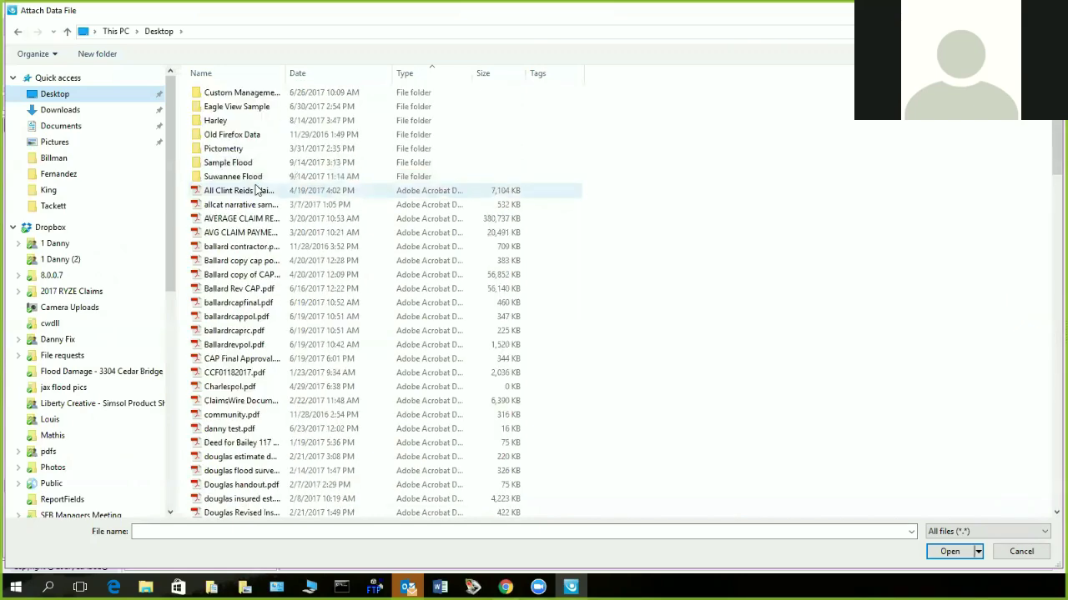
{"action": "scroll", "coordinate": [256, 190], "scroll_direction": "down", "scroll_amount": 20}
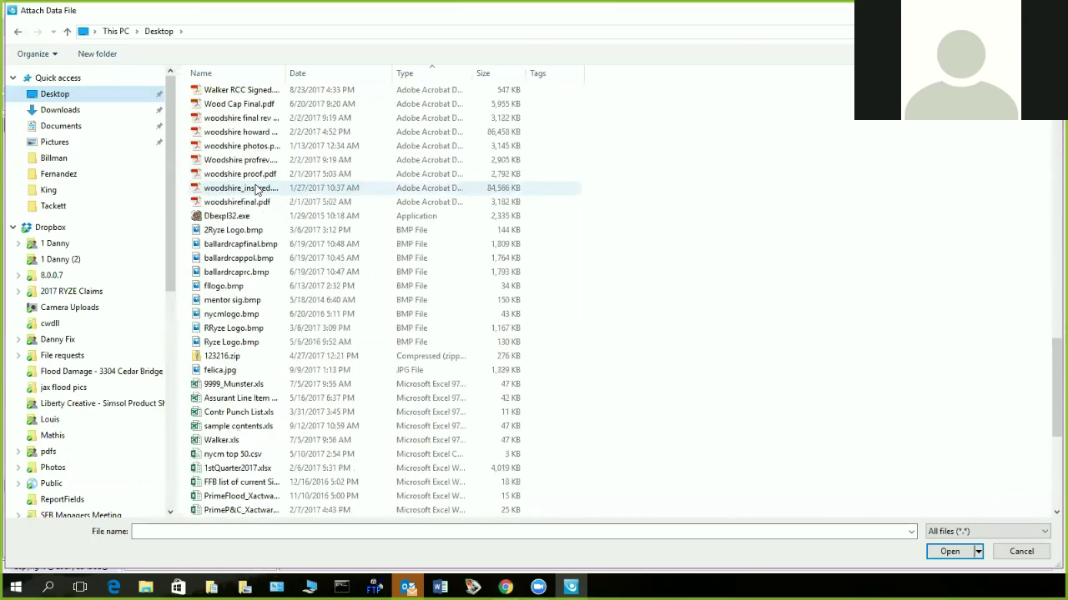
{"action": "double_click", "coordinate": [222, 356]}
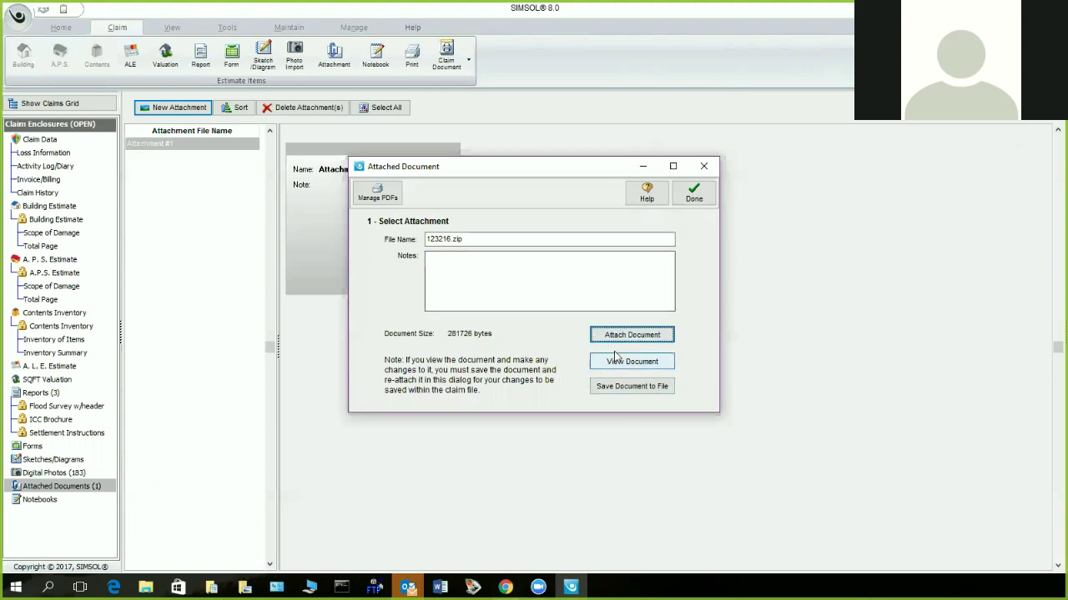
{"action": "left_click", "coordinate": [703, 165]}
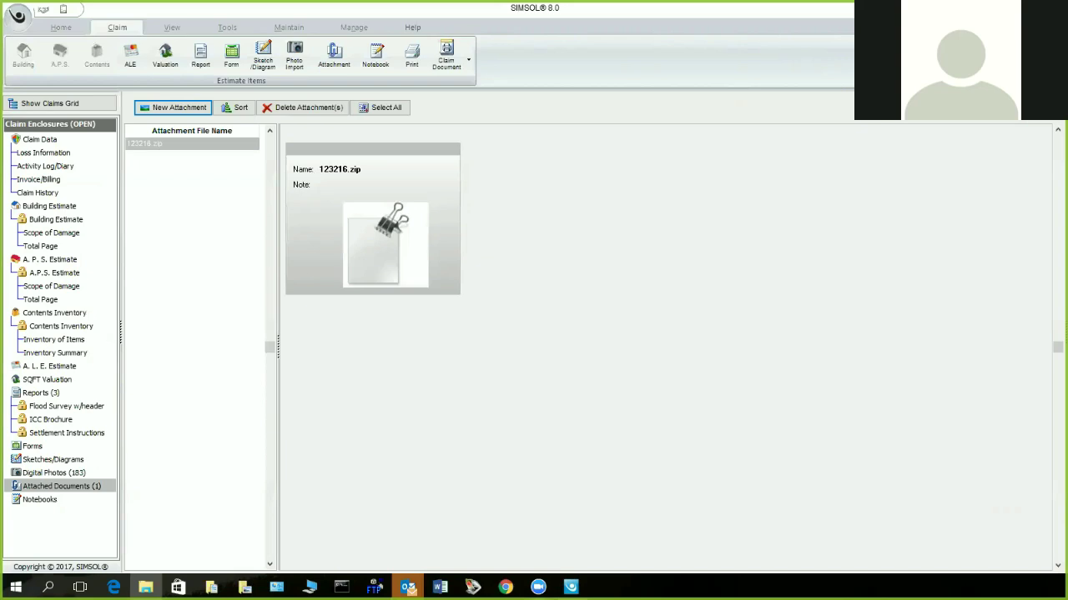
- Add another claim attachment using 481597.pdf from the Desktop's Pictometry > Roof1 folder
{"action": "left_click", "coordinate": [173, 106]}
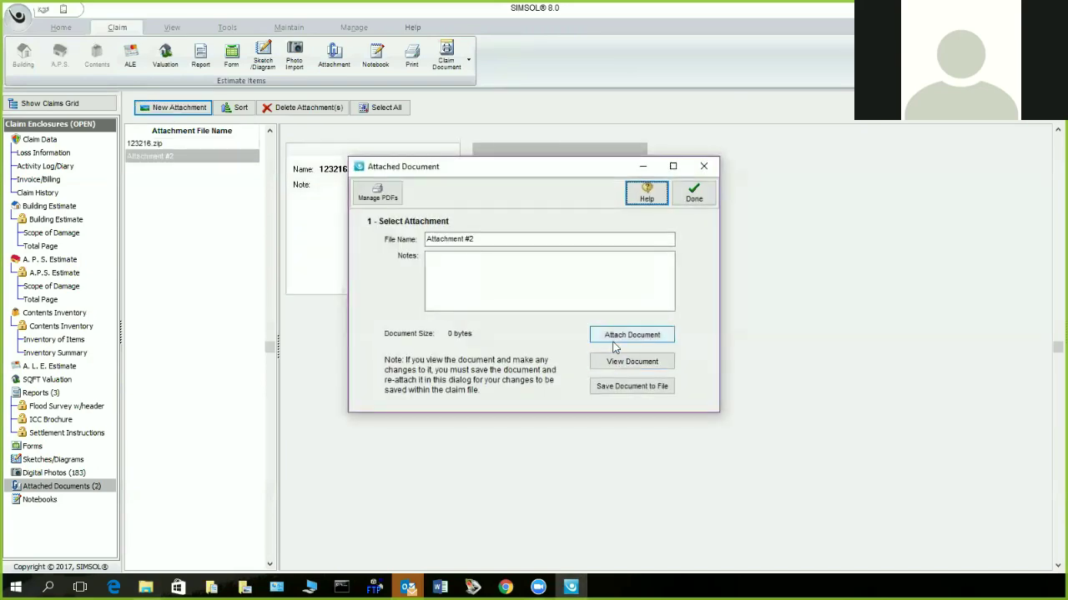
{"action": "left_click", "coordinate": [625, 336]}
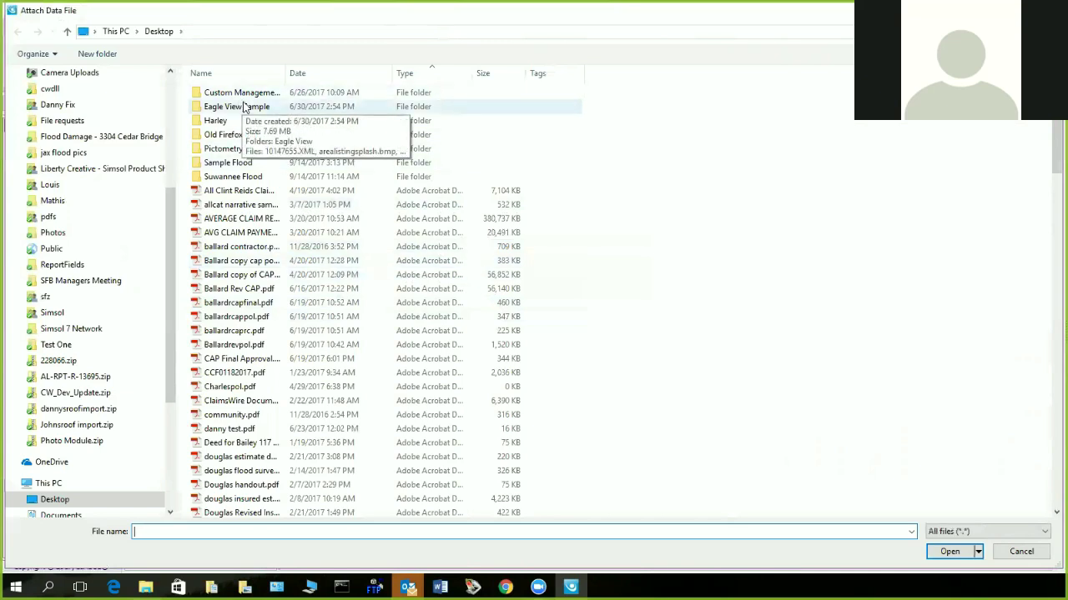
{"action": "double_click", "coordinate": [225, 149]}
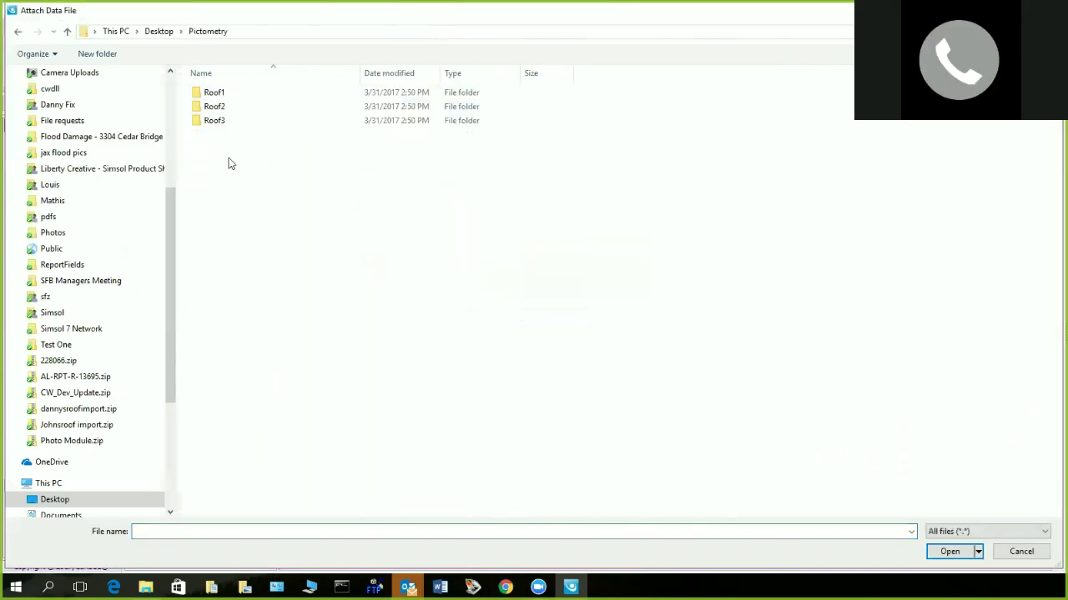
{"action": "double_click", "coordinate": [217, 94]}
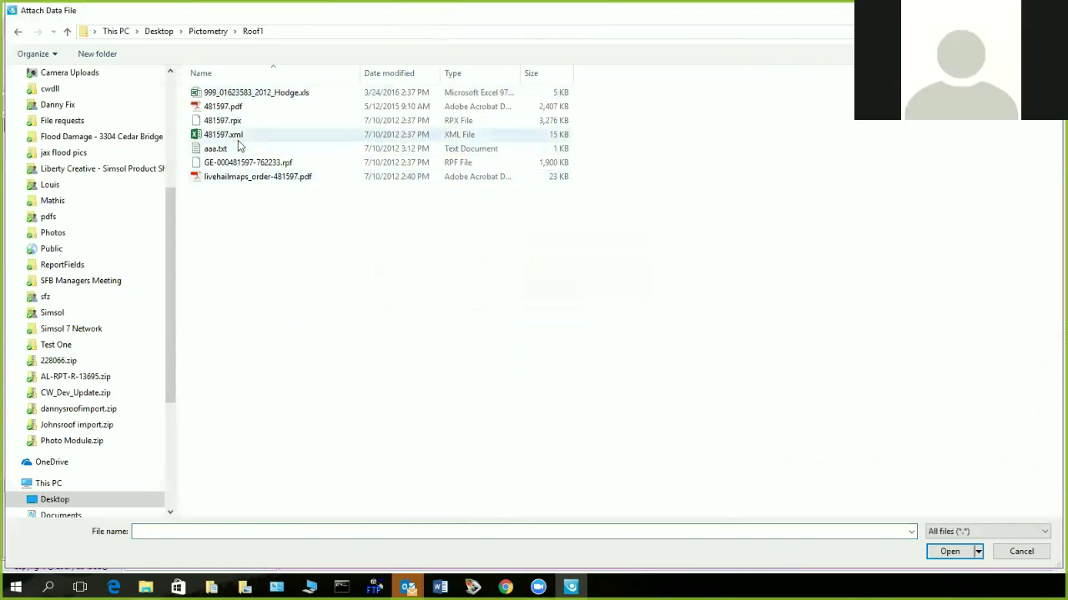
{"action": "double_click", "coordinate": [223, 107]}
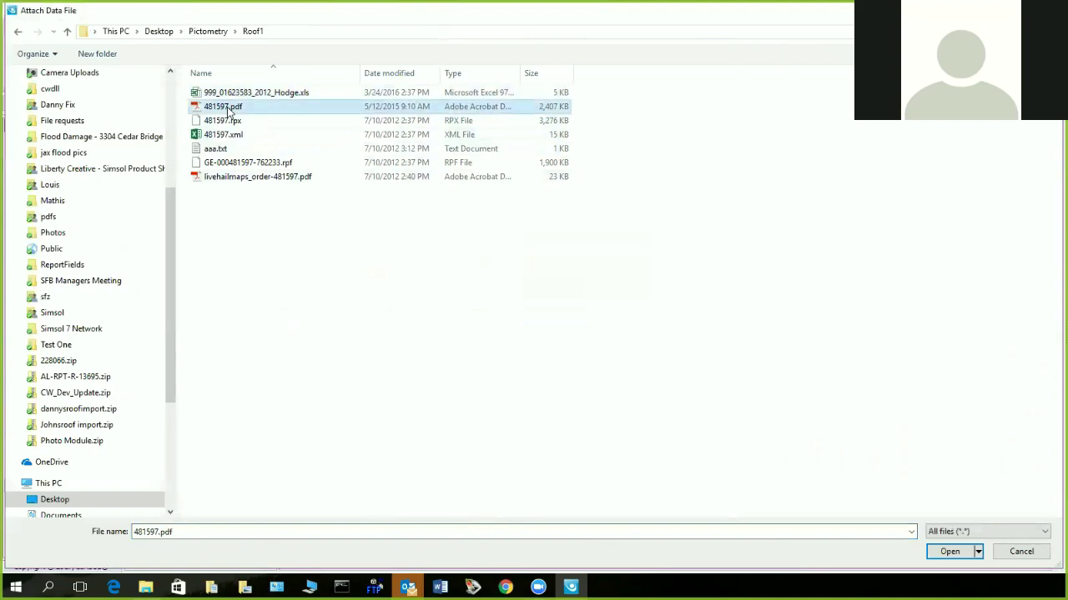
- Preview the first pages of the attached 481597.pdf, close the reader and finish the attachment
{"action": "left_click", "coordinate": [572, 317]}
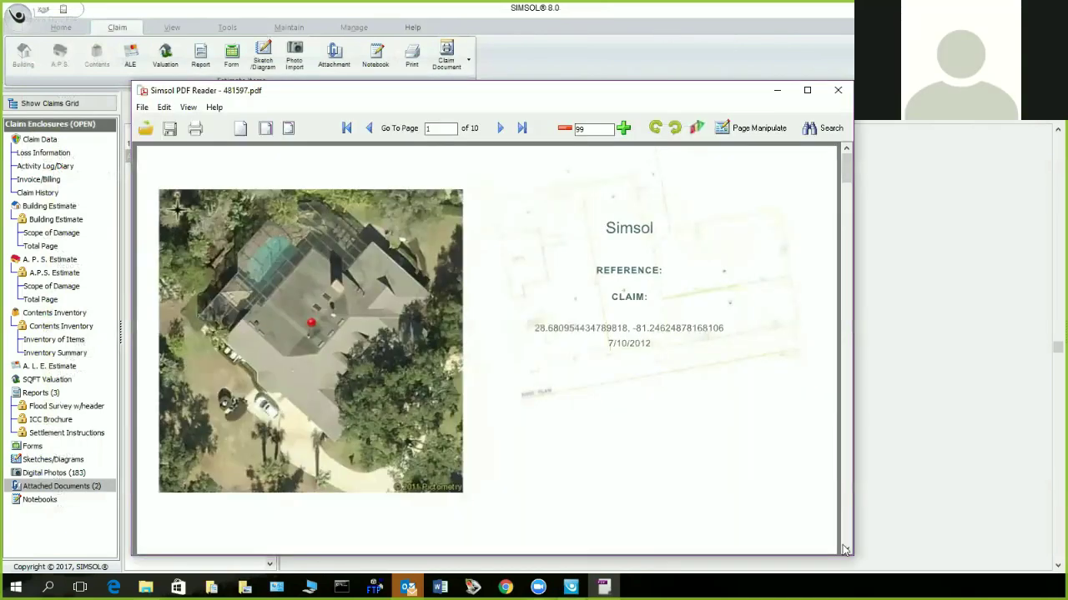
{"action": "left_click", "coordinate": [845, 551]}
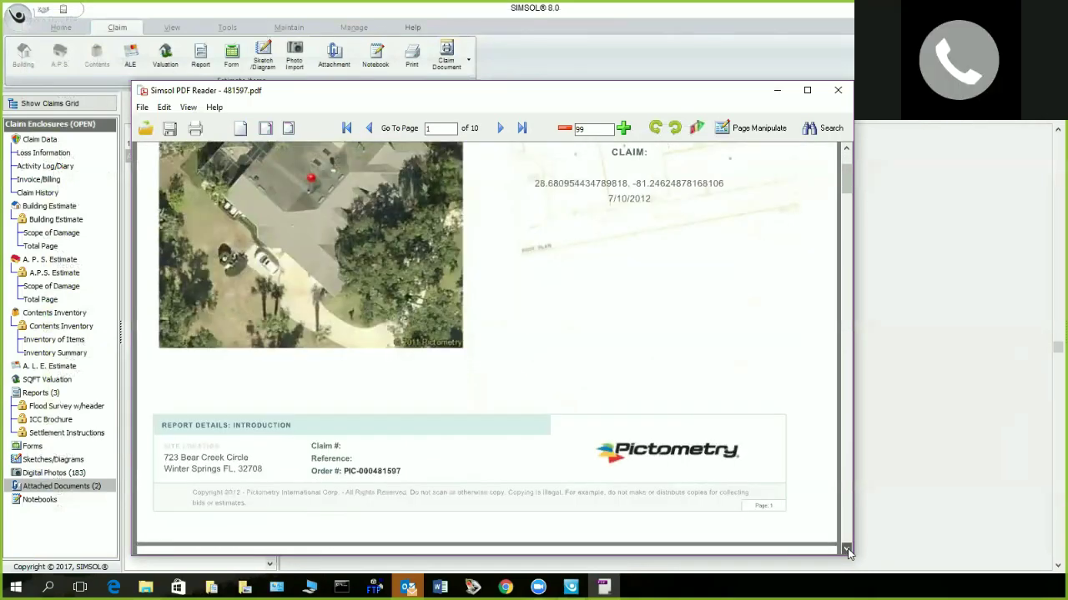
{"action": "left_click", "coordinate": [844, 551]}
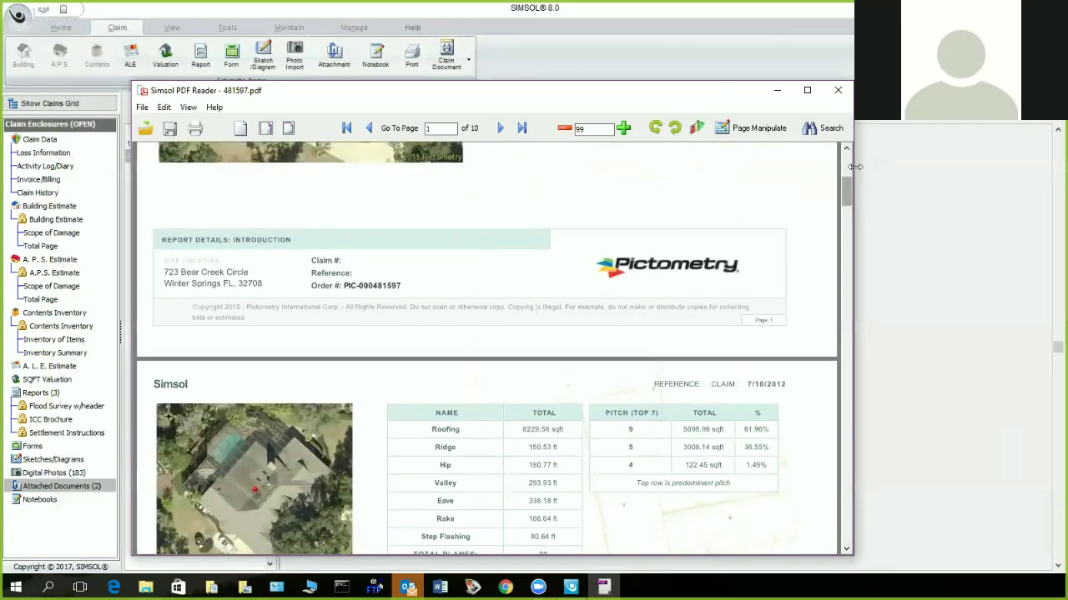
{"action": "left_click", "coordinate": [838, 90]}
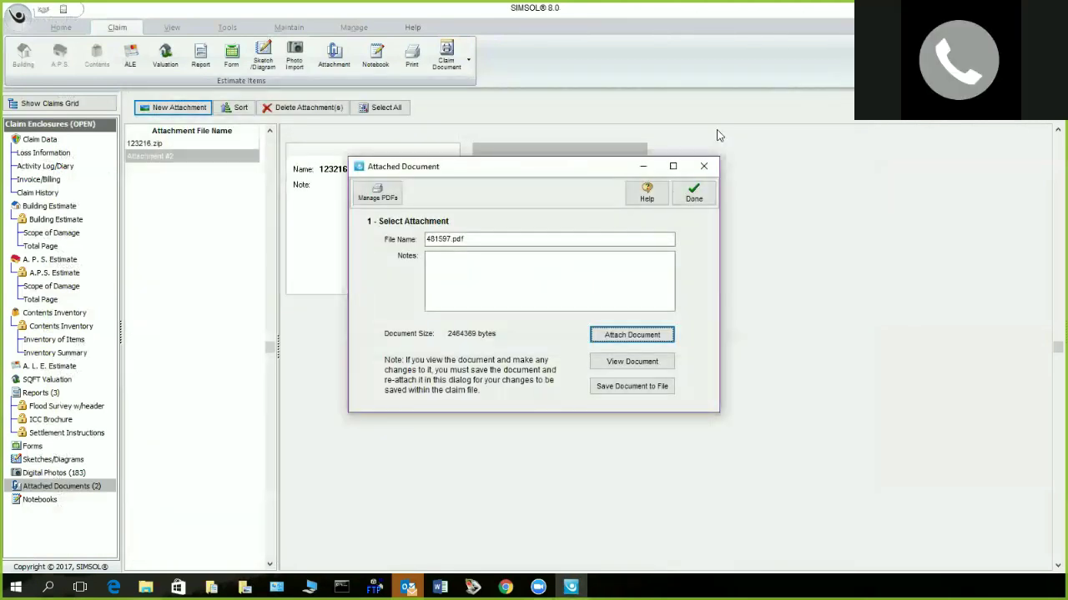
{"action": "left_click", "coordinate": [692, 196]}
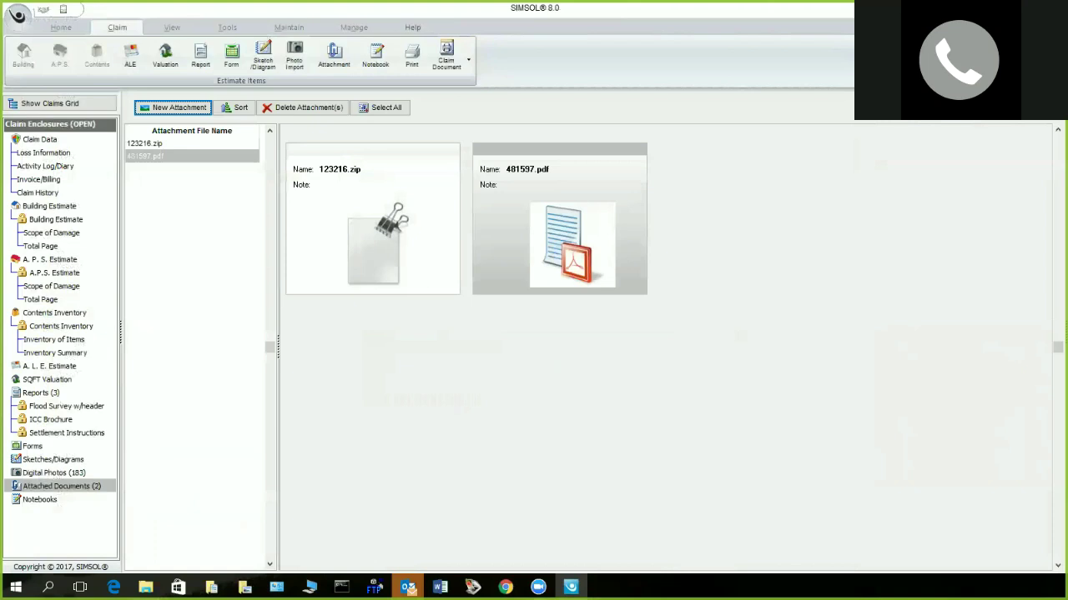
- Switch to File Explorer and open 481597.pdf from the Desktop's Pictometry > Roof1 folder
{"action": "left_click", "coordinate": [146, 587]}
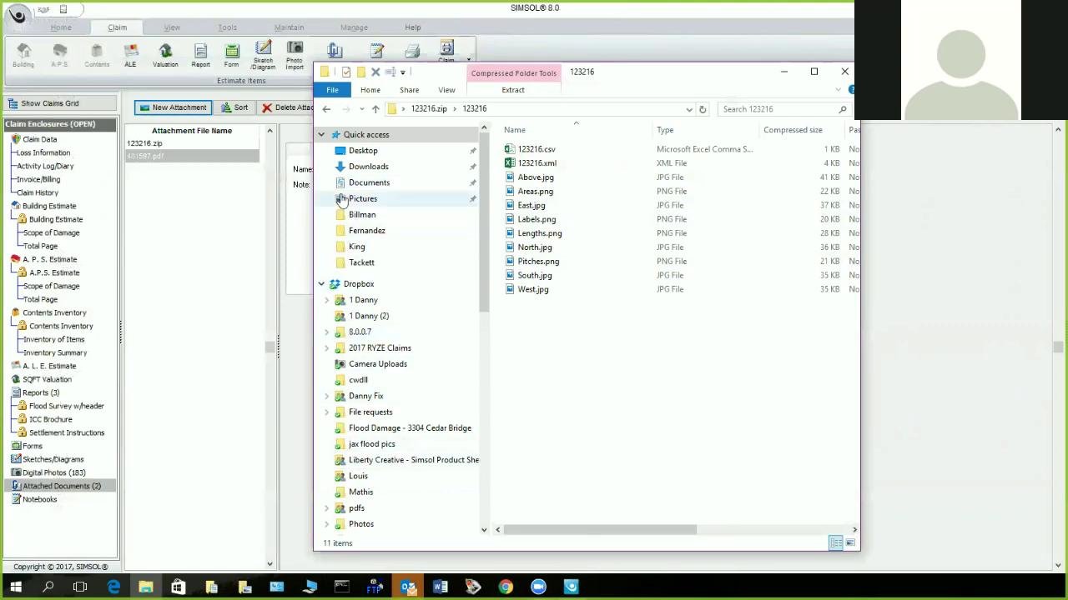
{"action": "left_click", "coordinate": [363, 151]}
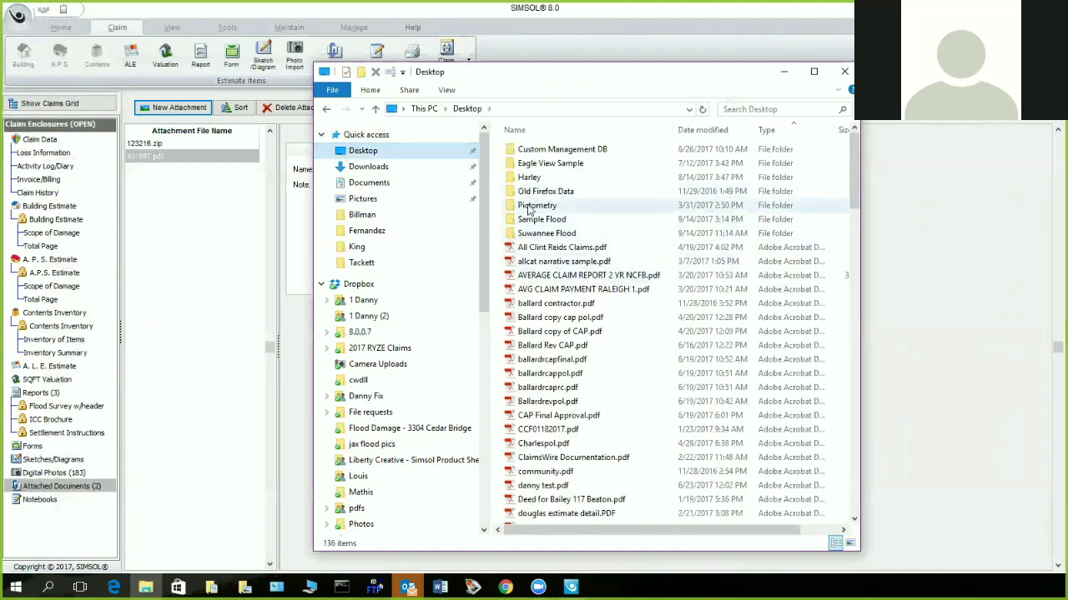
{"action": "double_click", "coordinate": [529, 207]}
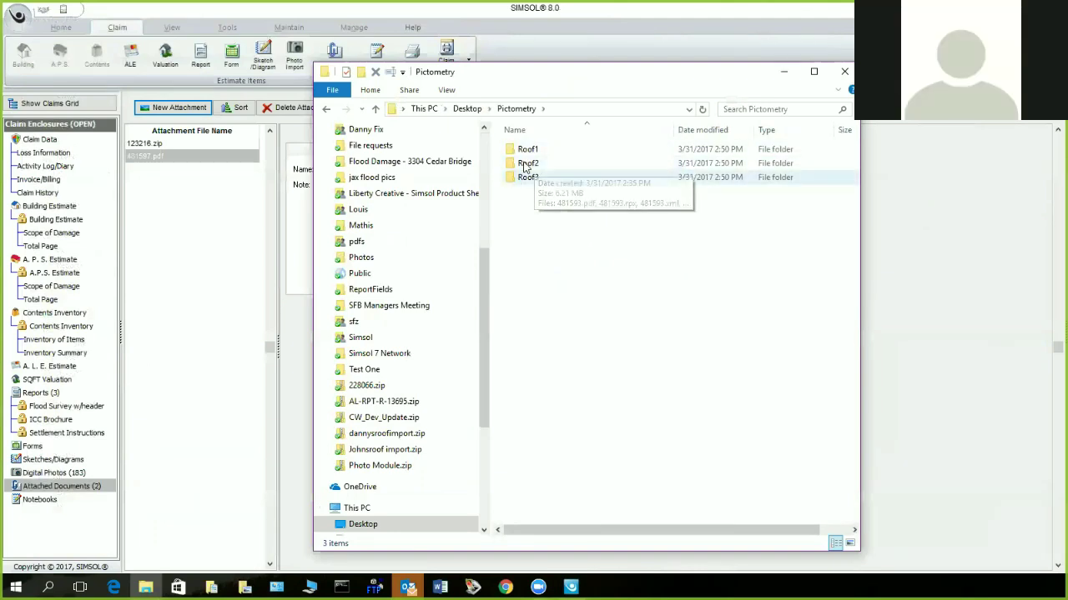
{"action": "mouse_move", "coordinate": [525, 168]}
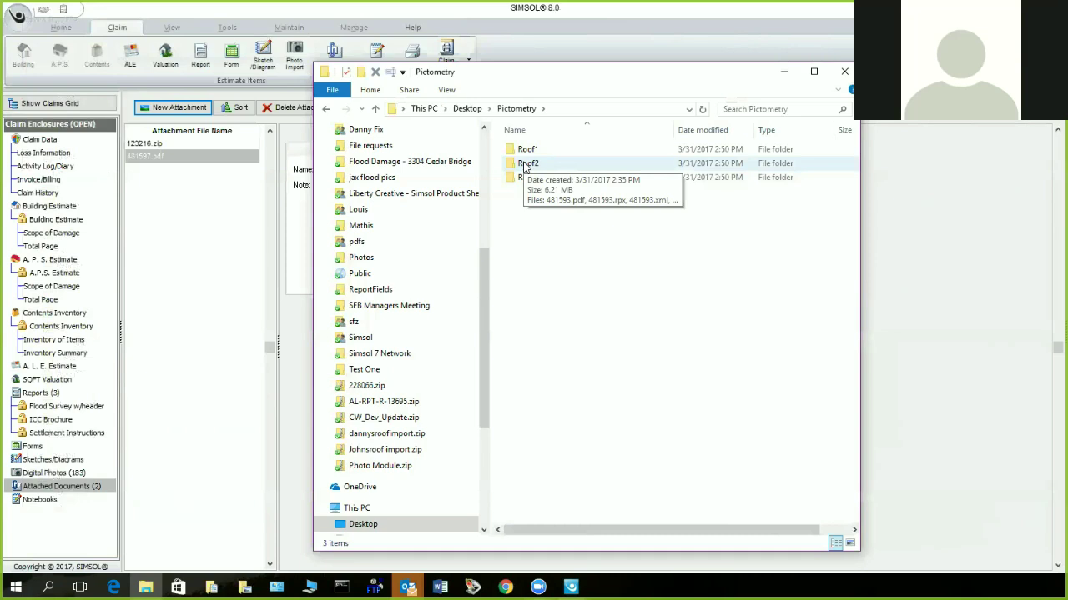
{"action": "double_click", "coordinate": [526, 150]}
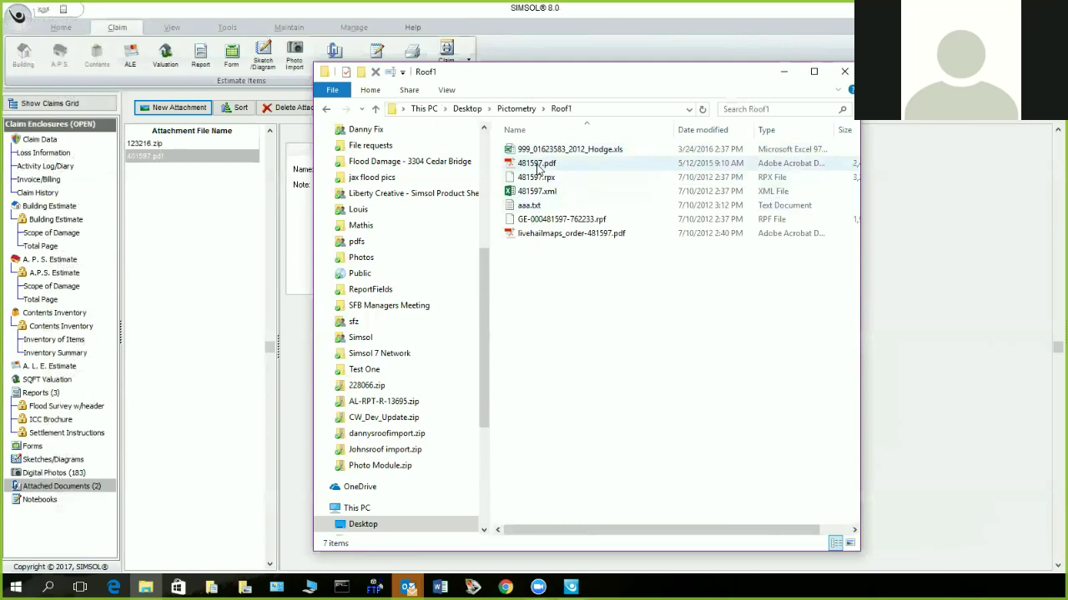
{"action": "double_click", "coordinate": [537, 168]}
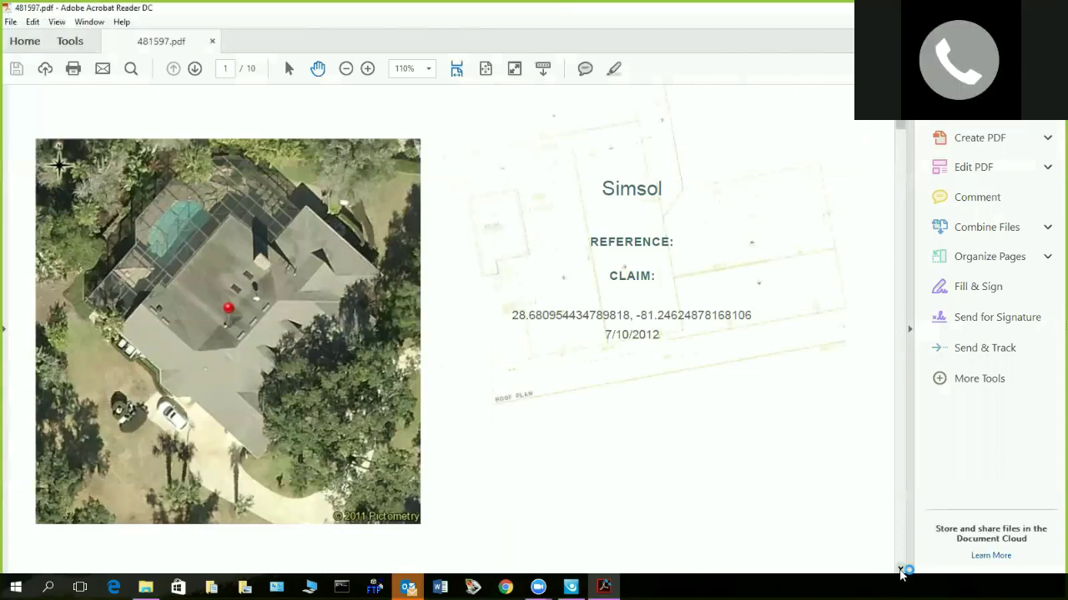
- Review the roof report's measurement totals, waste table and the north, south, east and west aerial photos
{"action": "scroll", "coordinate": [901, 571], "scroll_direction": "down", "scroll_amount": 10}
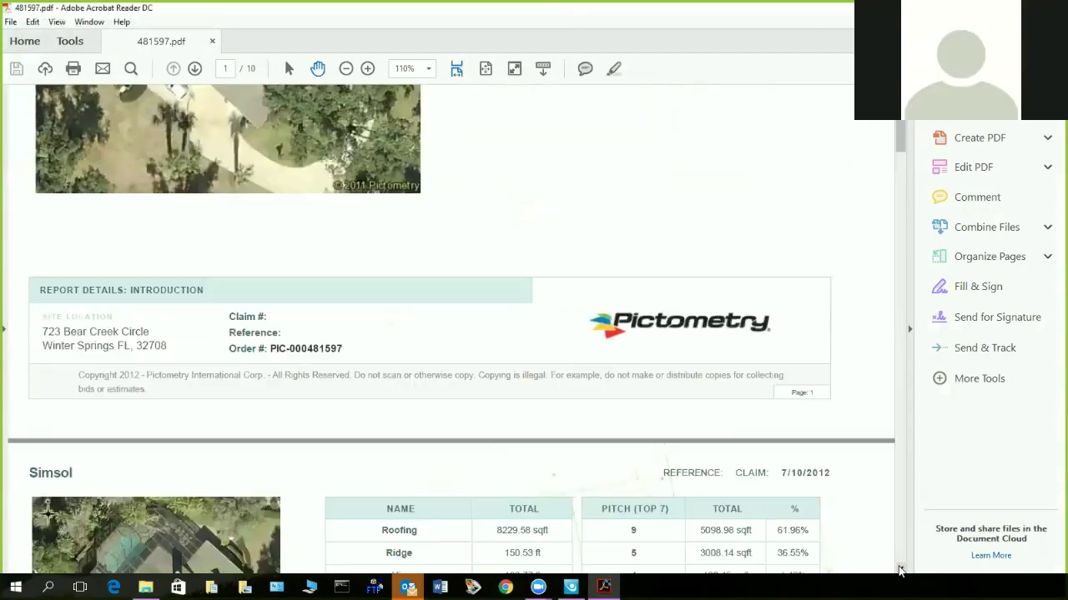
{"action": "scroll", "coordinate": [900, 571], "scroll_direction": "down", "scroll_amount": 5}
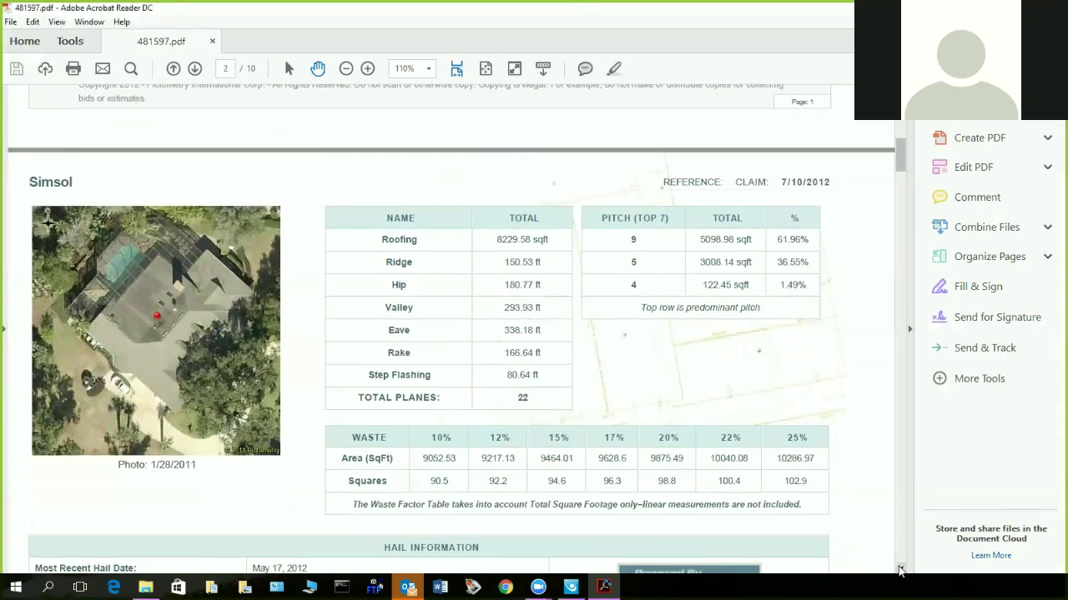
{"action": "scroll", "coordinate": [901, 572], "scroll_direction": "down", "scroll_amount": 5}
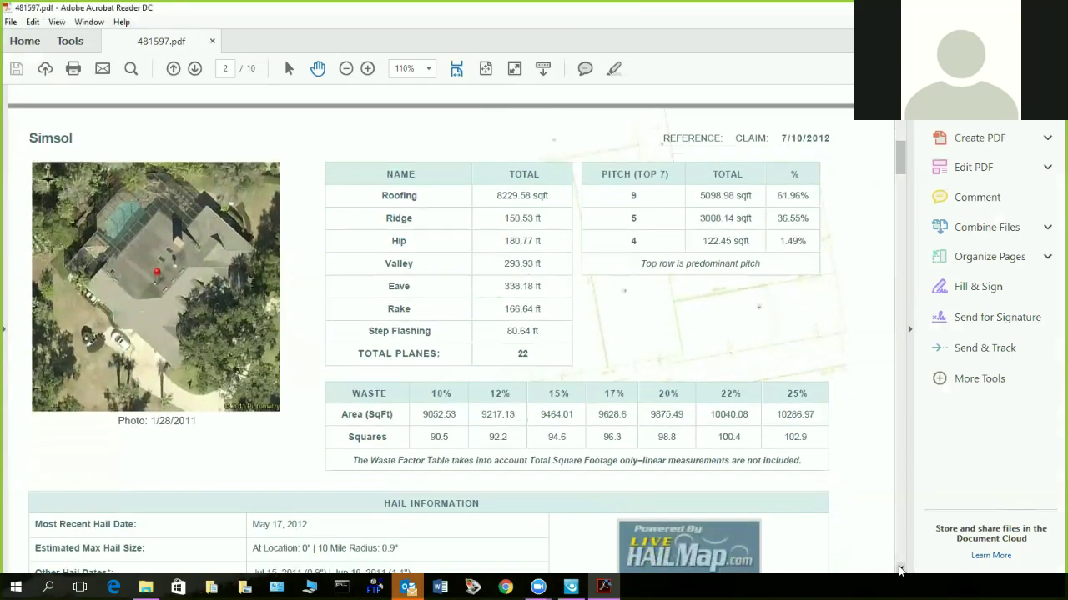
{"action": "scroll", "coordinate": [901, 571], "scroll_direction": "down", "scroll_amount": 15}
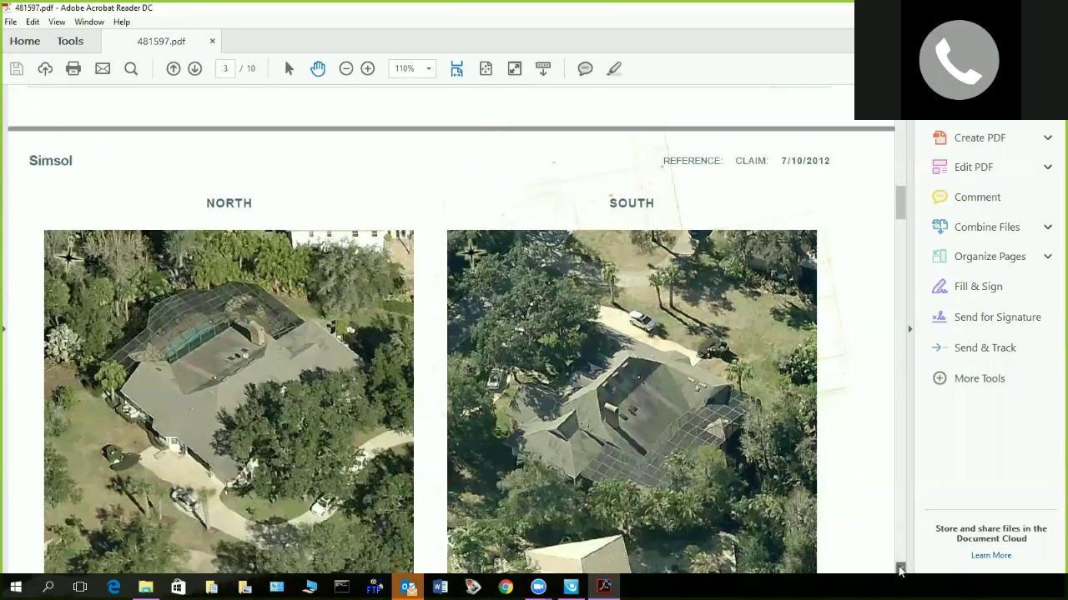
{"action": "scroll", "coordinate": [901, 572], "scroll_direction": "down", "scroll_amount": 5}
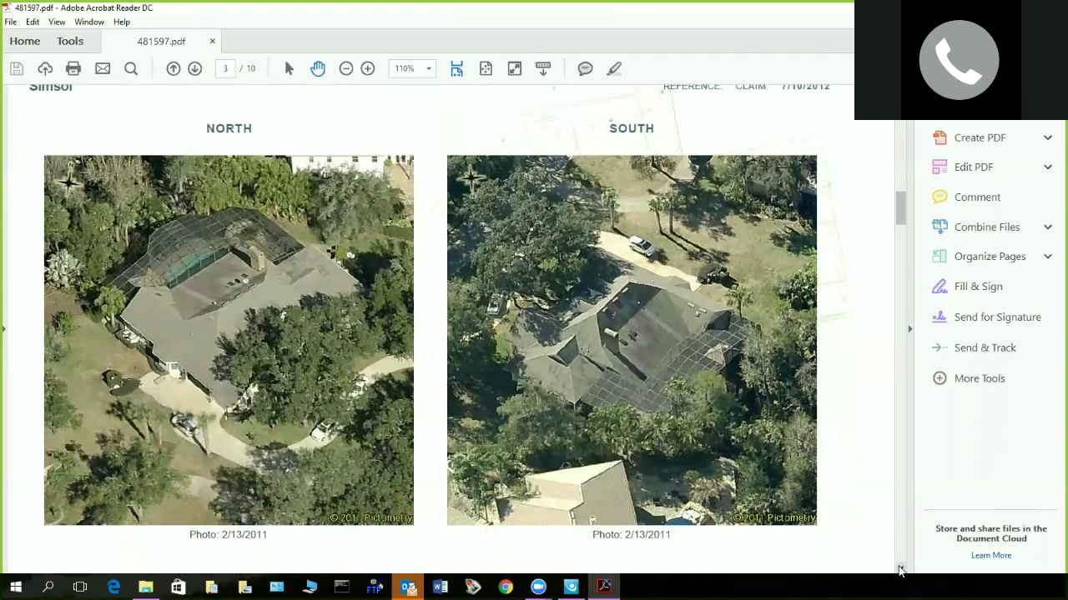
{"action": "scroll", "coordinate": [900, 571], "scroll_direction": "down", "scroll_amount": 14}
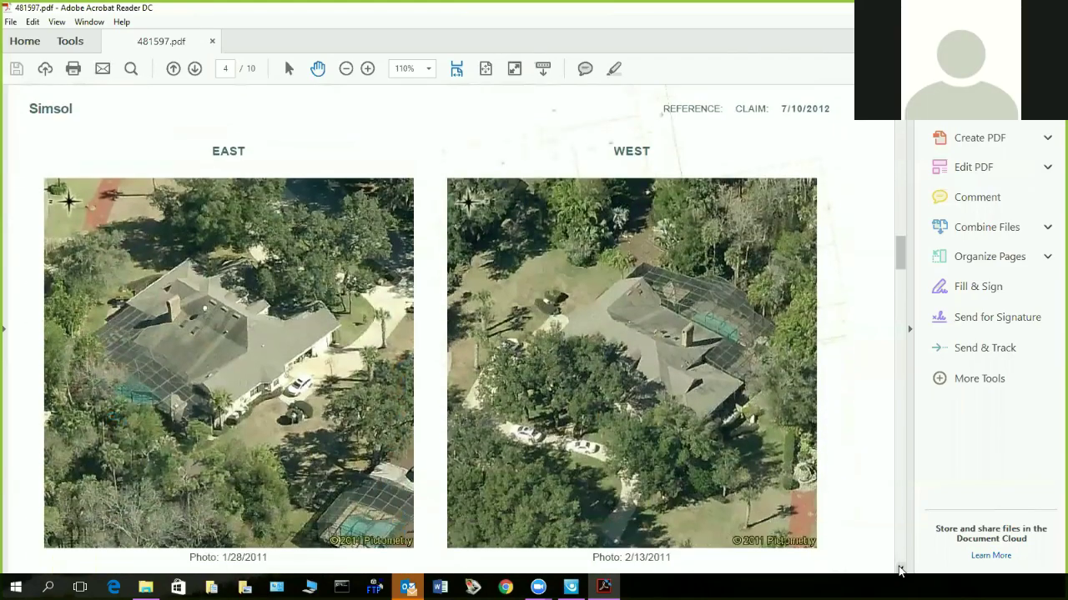
- Examine the report's Area and Pitch roof diagrams with their pitch breakdown tables
{"action": "scroll", "coordinate": [901, 571], "scroll_direction": "down", "scroll_amount": 10}
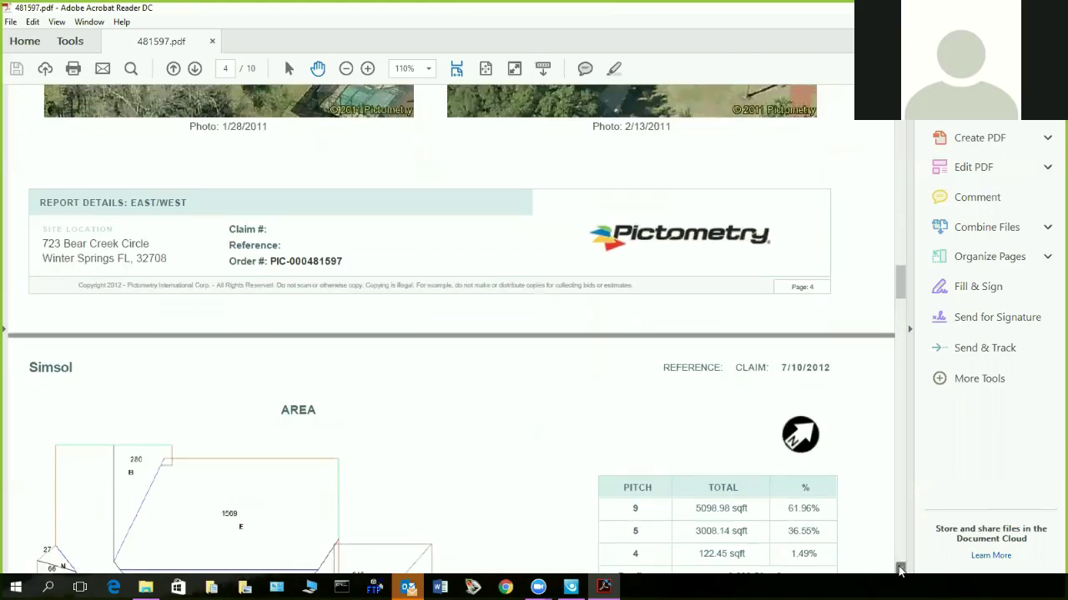
{"action": "scroll", "coordinate": [900, 572], "scroll_direction": "down", "scroll_amount": 4}
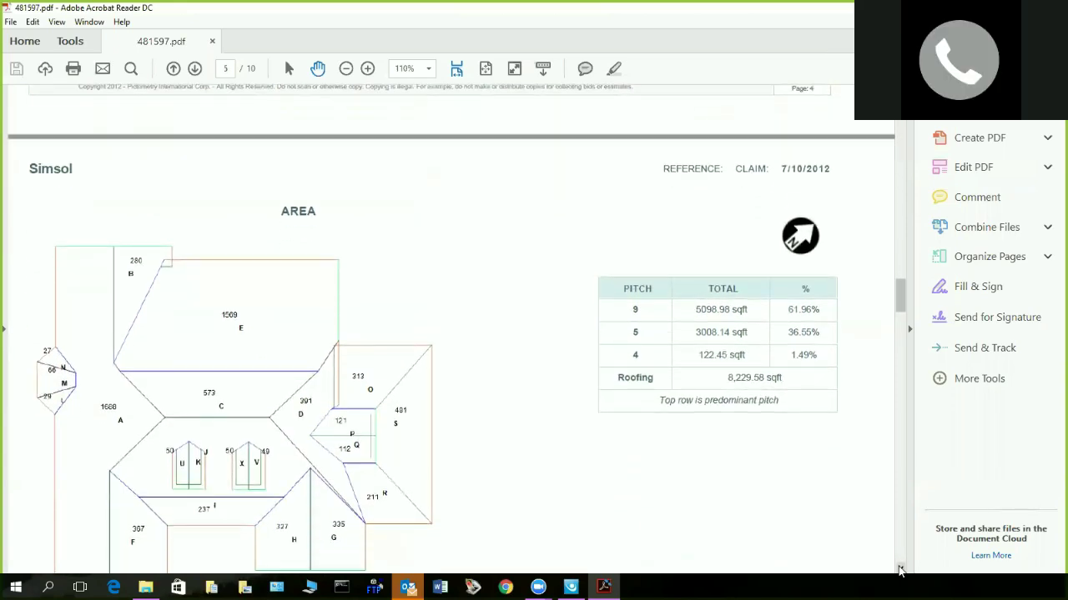
{"action": "scroll", "coordinate": [901, 567], "scroll_direction": "down", "scroll_amount": 1}
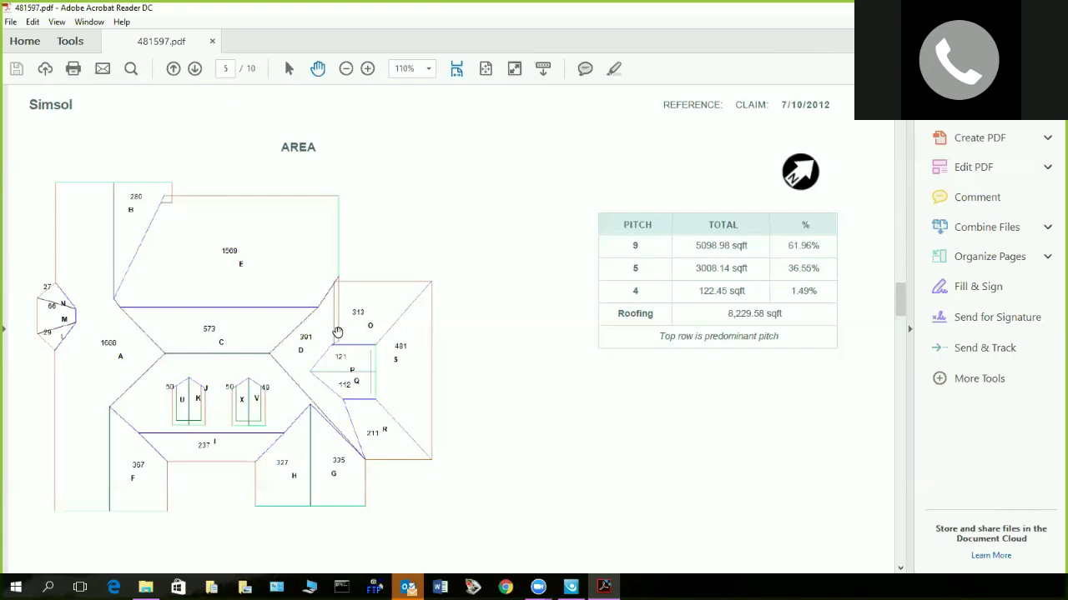
{"action": "scroll", "coordinate": [512, 243], "scroll_direction": "down", "scroll_amount": 3}
{"action": "scroll", "coordinate": [511, 244], "scroll_direction": "down", "scroll_amount": 3}
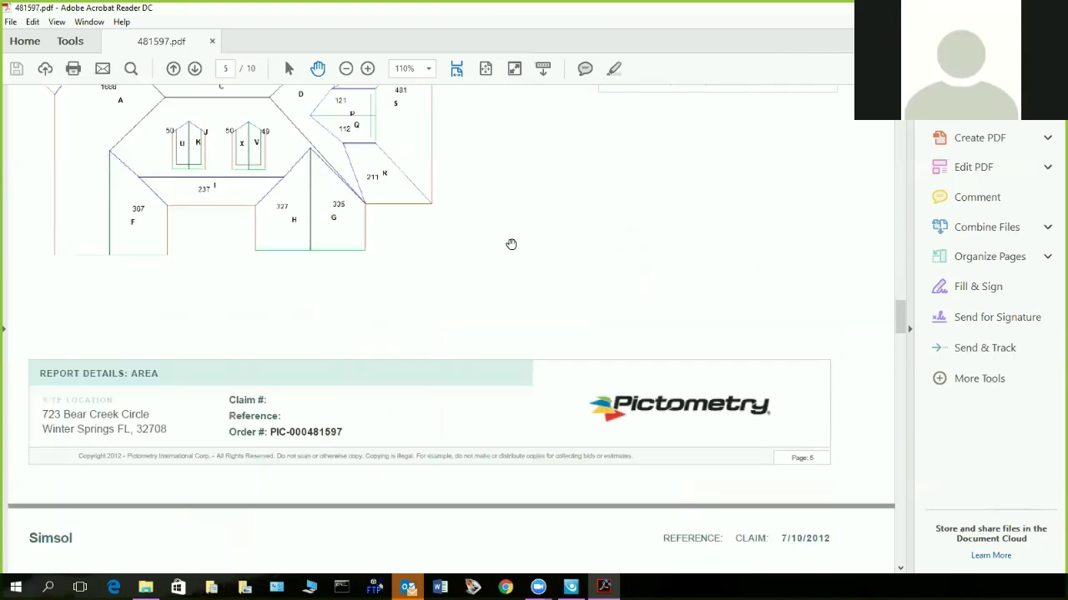
{"action": "scroll", "coordinate": [511, 244], "scroll_direction": "down", "scroll_amount": 6}
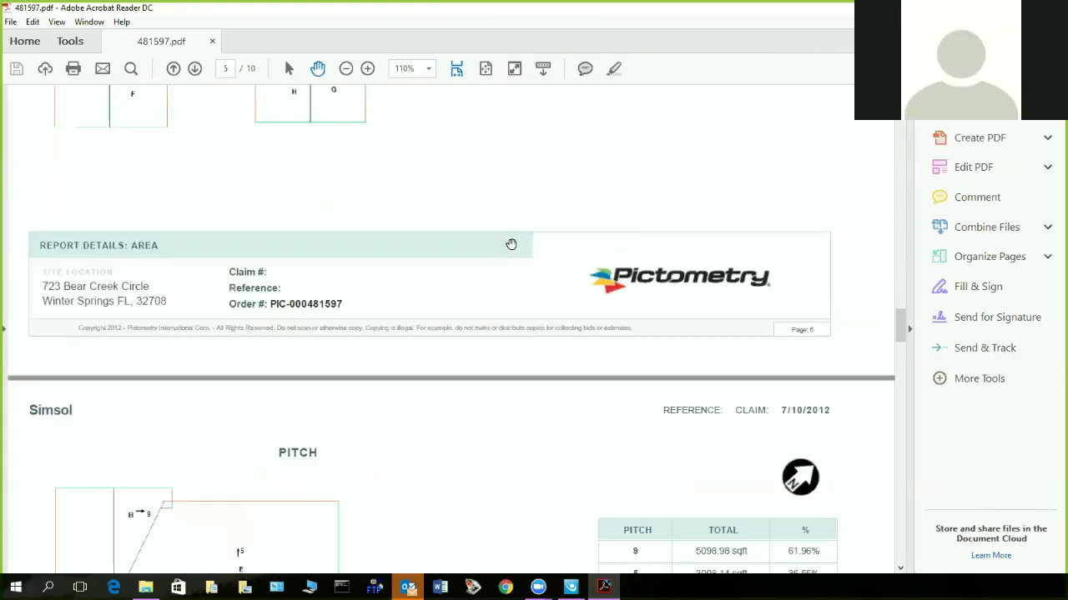
{"action": "scroll", "coordinate": [511, 244], "scroll_direction": "down", "scroll_amount": 3}
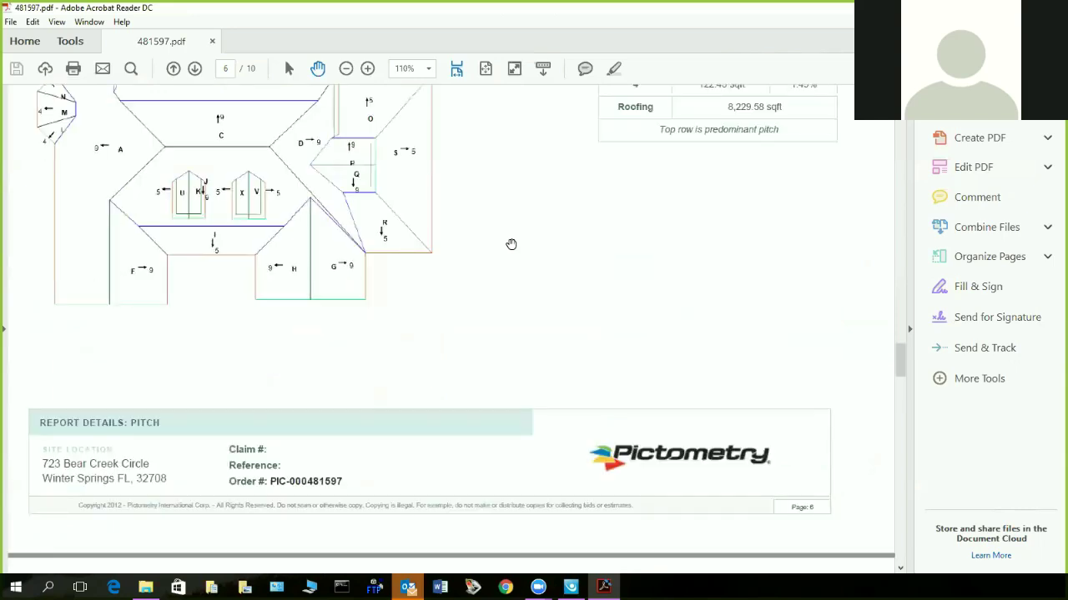
{"action": "scroll", "coordinate": [511, 244], "scroll_direction": "up", "scroll_amount": 2}
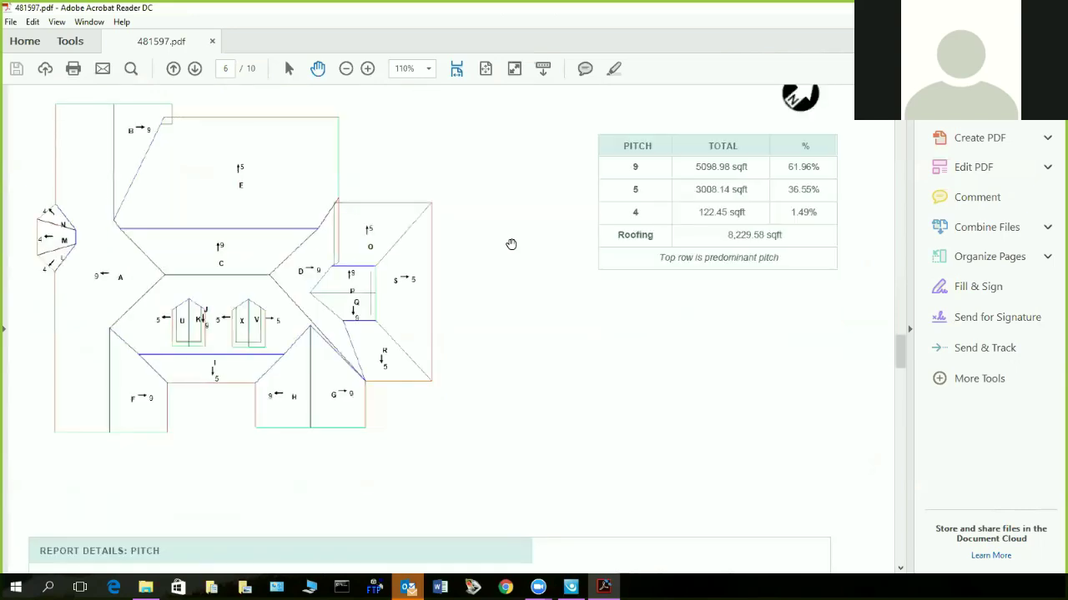
- Examine the Edges diagram and the tables of area, pitch and edge lengths for each roof plane
{"action": "scroll", "coordinate": [511, 244], "scroll_direction": "down", "scroll_amount": 6}
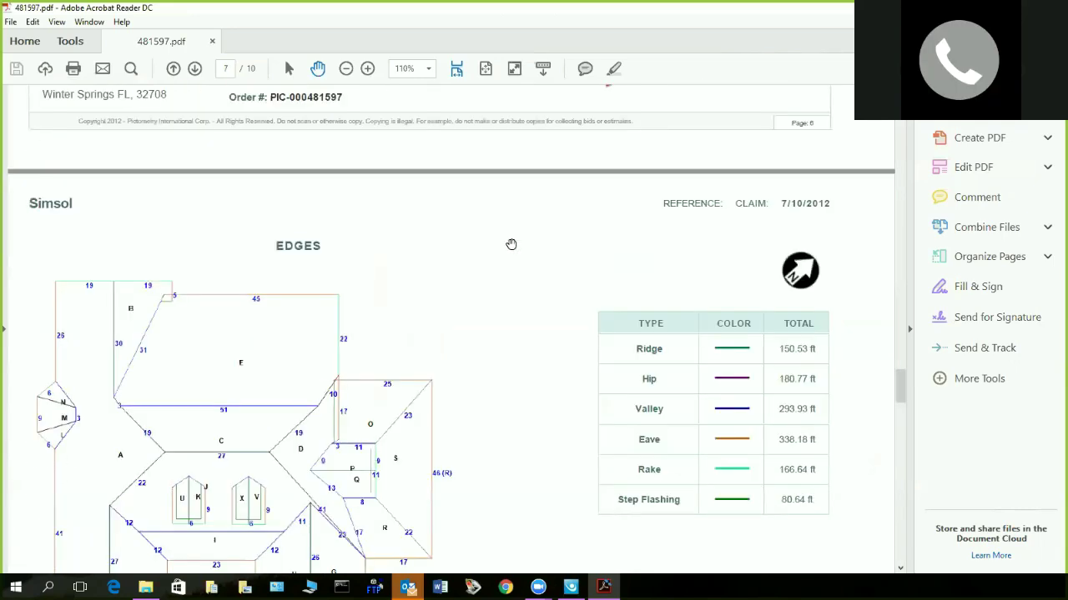
{"action": "scroll", "coordinate": [511, 243], "scroll_direction": "down", "scroll_amount": 2}
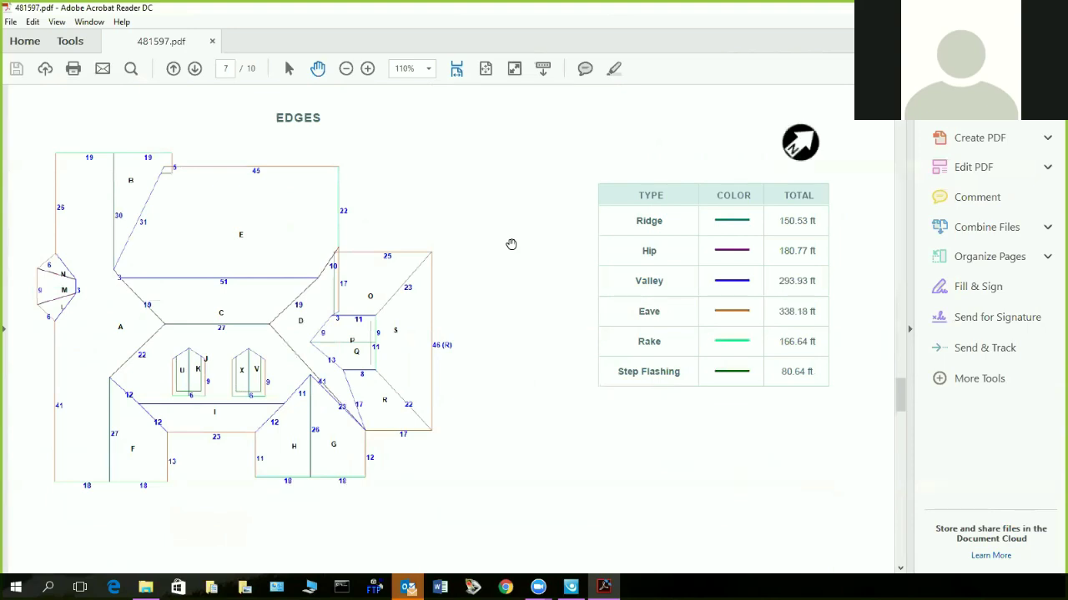
{"action": "scroll", "coordinate": [736, 417], "scroll_direction": "down", "scroll_amount": 10}
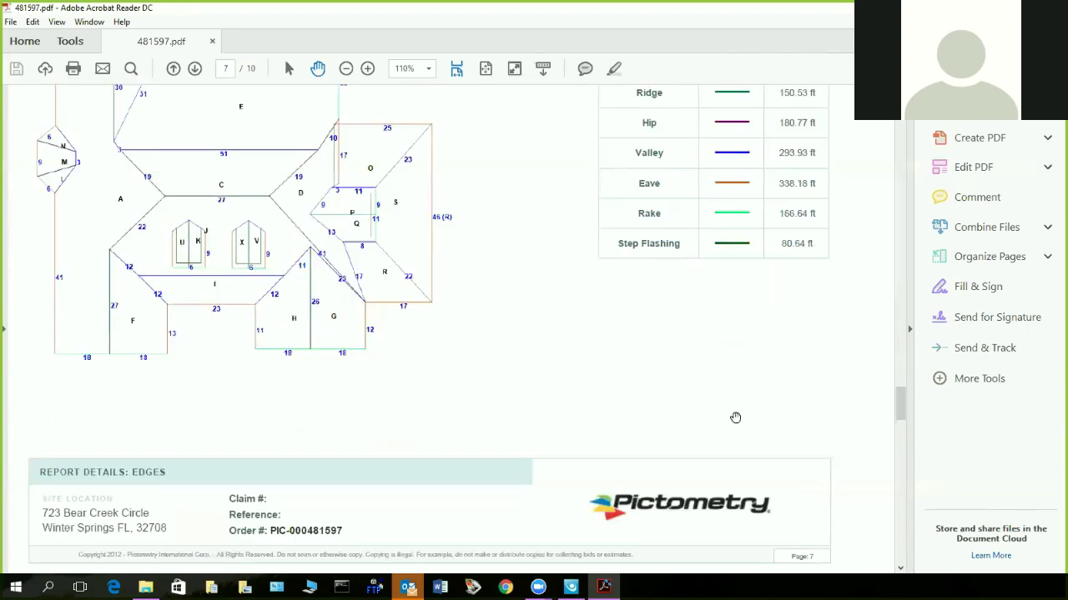
{"action": "scroll", "coordinate": [735, 417], "scroll_direction": "down", "scroll_amount": 5}
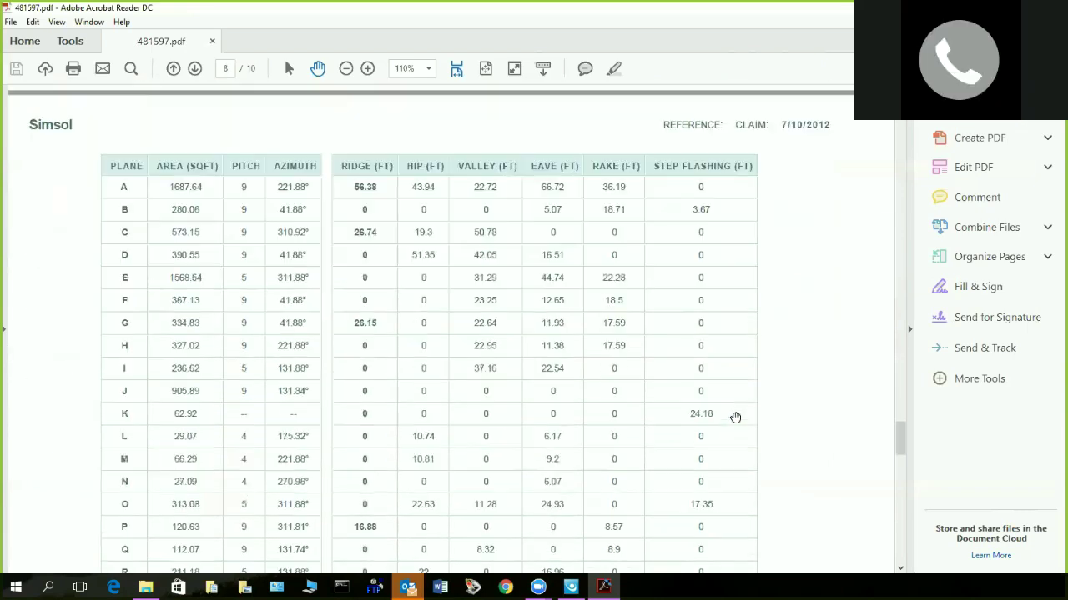
{"action": "scroll", "coordinate": [735, 417], "scroll_direction": "down", "scroll_amount": 3}
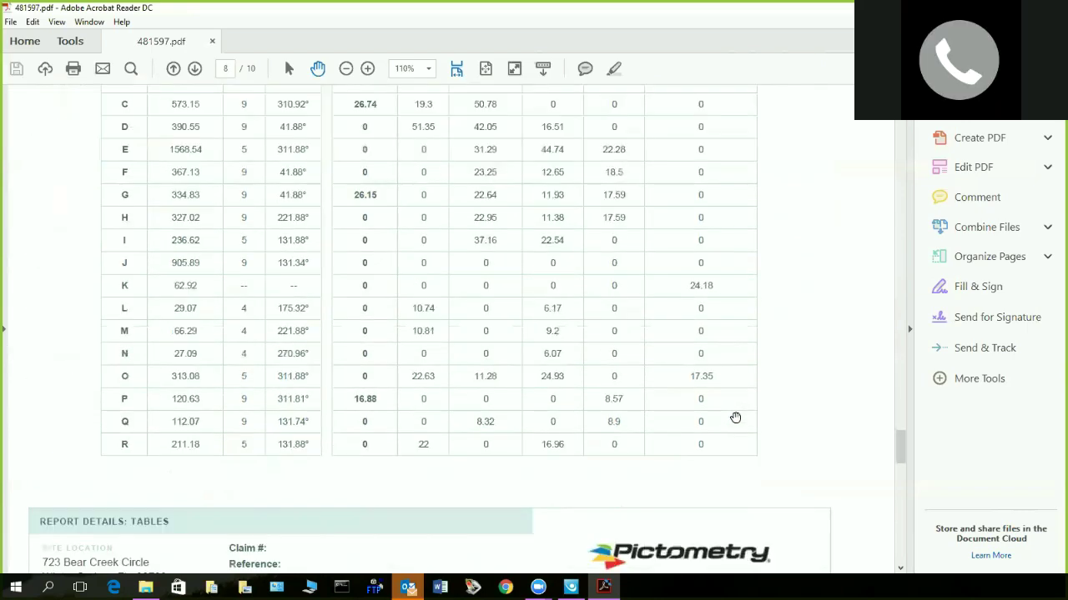
{"action": "scroll", "coordinate": [734, 417], "scroll_direction": "up", "scroll_amount": 3}
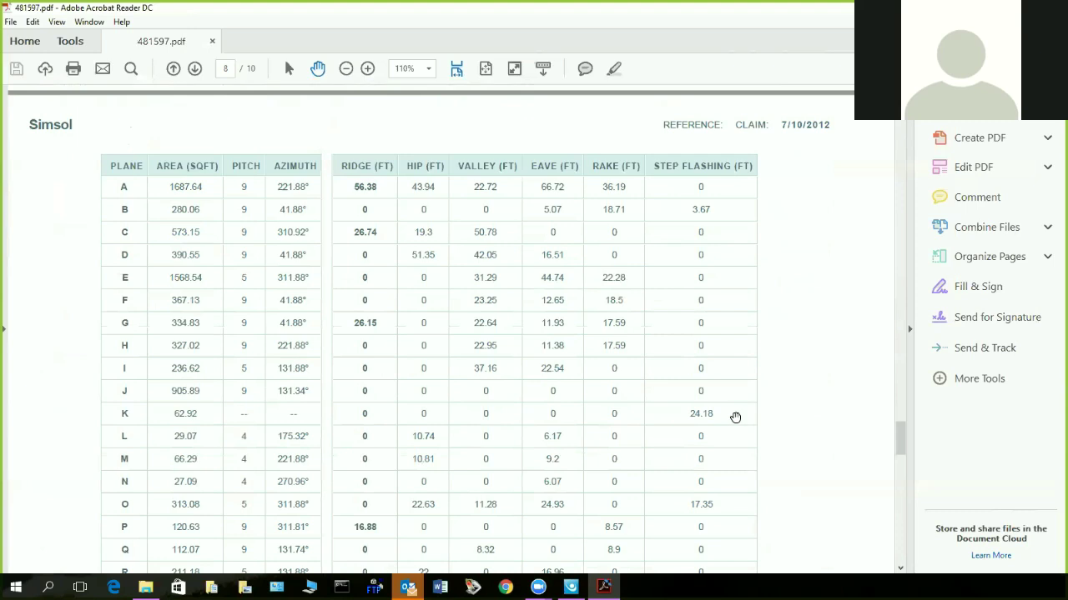
{"action": "scroll", "coordinate": [691, 313], "scroll_direction": "down", "scroll_amount": 10}
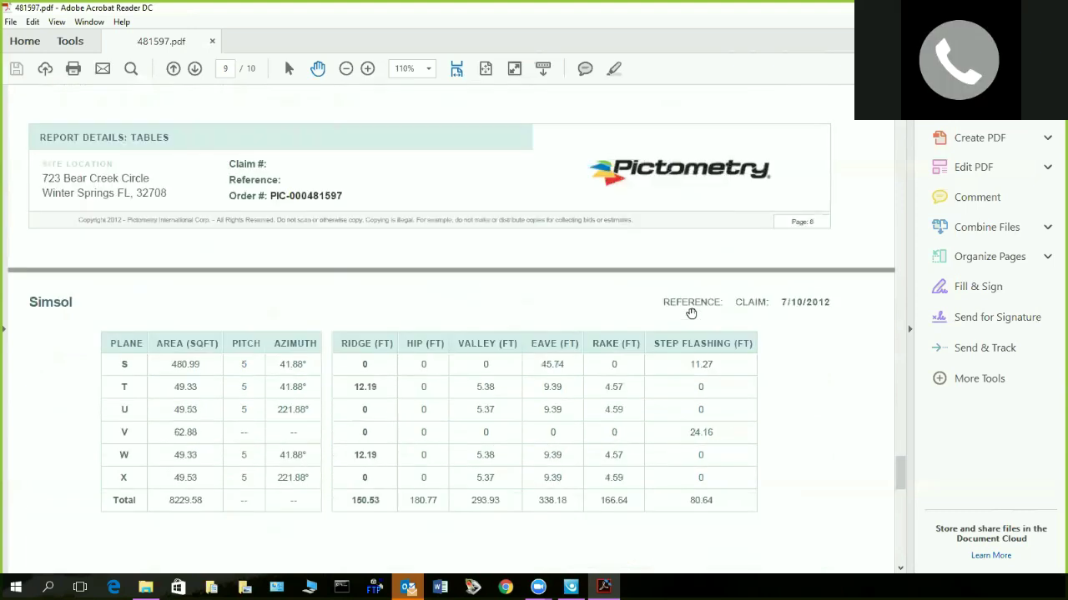
- Check the combined roof diagram with plane areas and edge lengths on the report's last page
{"action": "scroll", "coordinate": [691, 313], "scroll_direction": "down", "scroll_amount": 3}
{"action": "scroll", "coordinate": [691, 312], "scroll_direction": "down", "scroll_amount": 12}
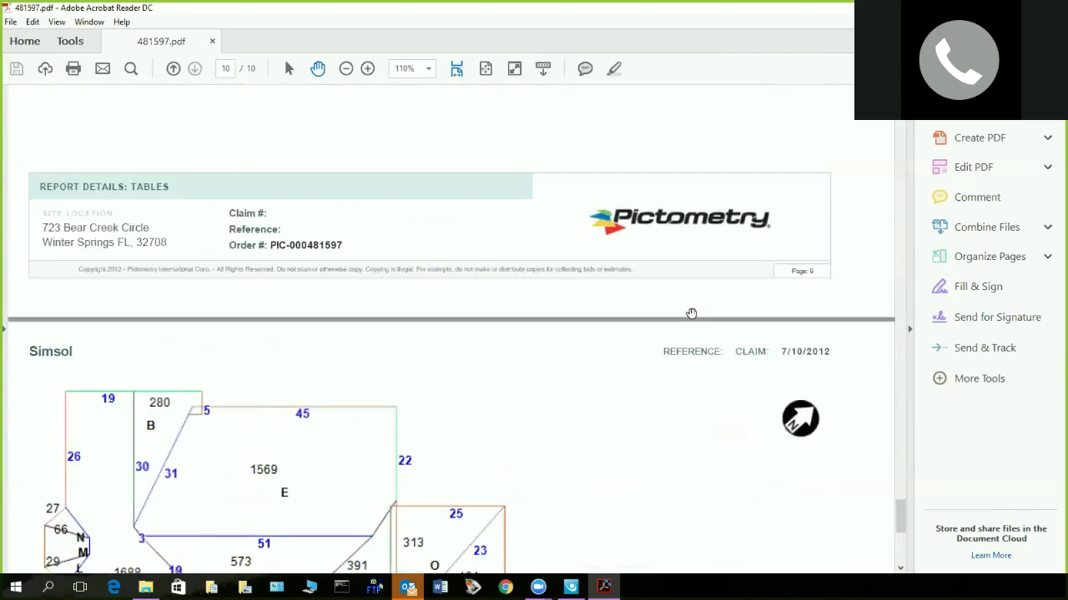
{"action": "scroll", "coordinate": [691, 313], "scroll_direction": "down", "scroll_amount": 6}
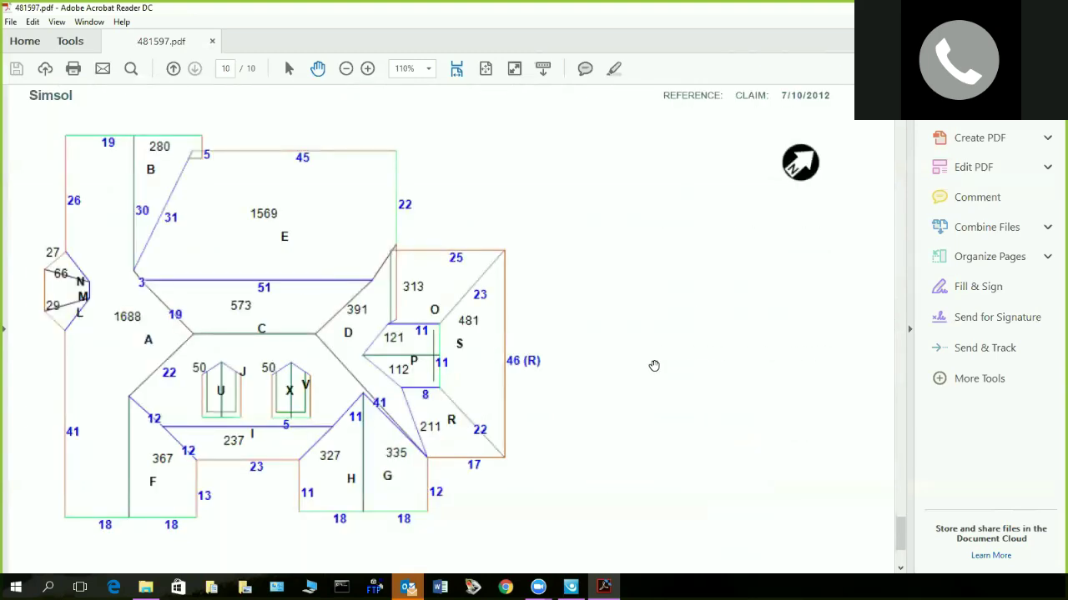
{"action": "scroll", "coordinate": [654, 367], "scroll_direction": "down", "scroll_amount": 1}
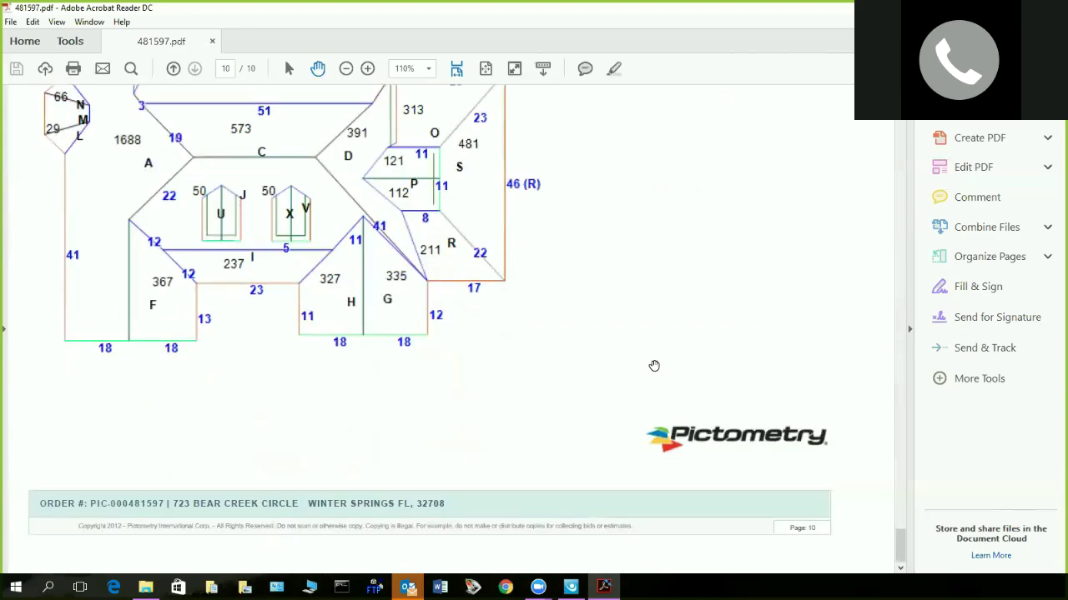
- Look back through the roof report to its cover page and close the PDF
{"action": "scroll", "coordinate": [654, 367], "scroll_direction": "up", "scroll_amount": 10}
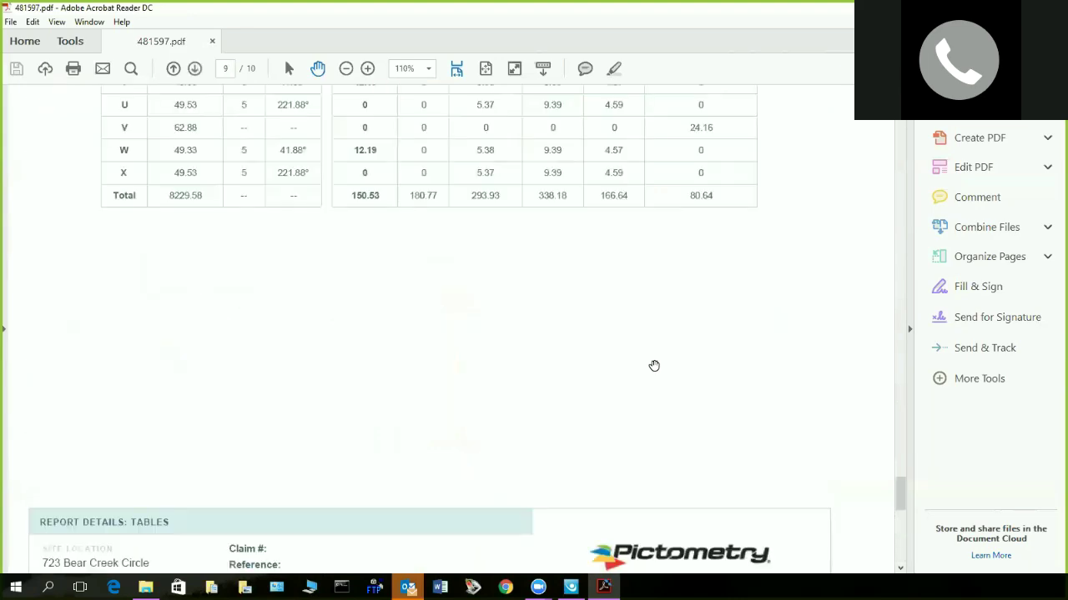
{"action": "scroll", "coordinate": [653, 366], "scroll_direction": "up", "scroll_amount": 15}
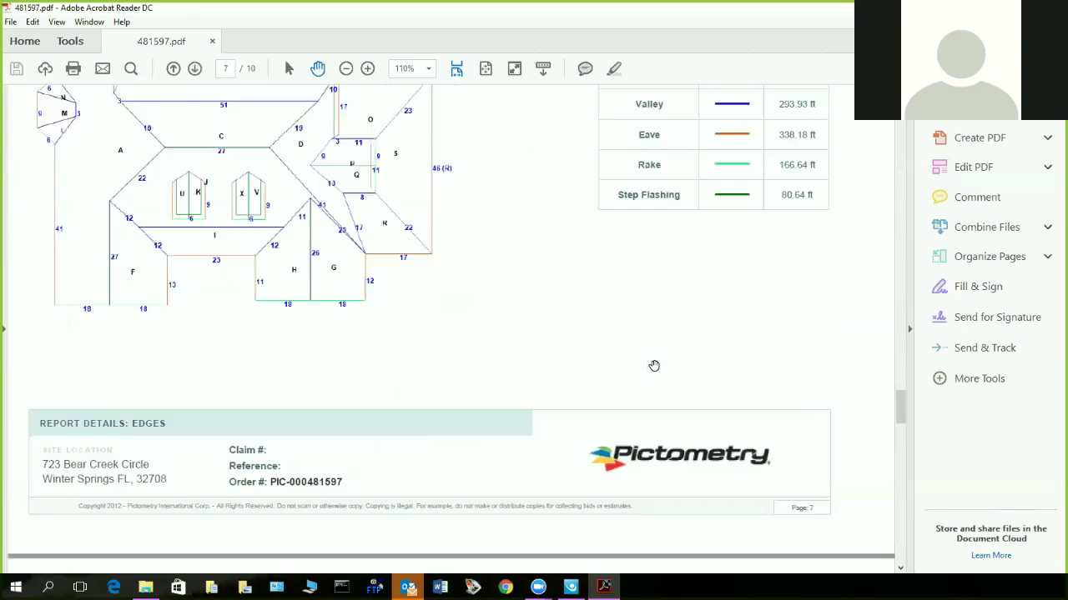
{"action": "scroll", "coordinate": [654, 366], "scroll_direction": "up", "scroll_amount": 20}
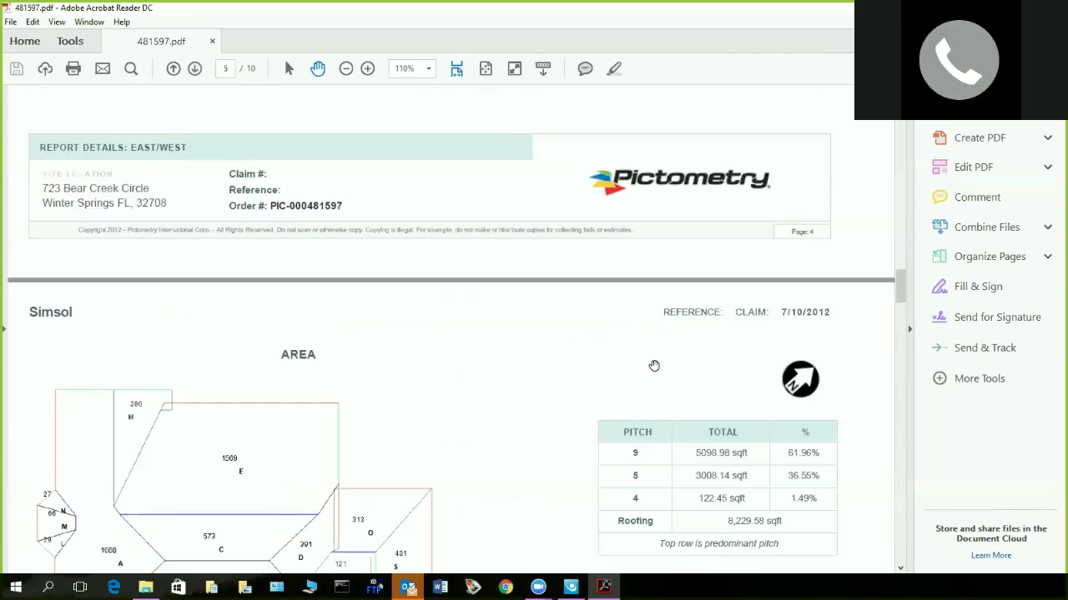
{"action": "scroll", "coordinate": [654, 366], "scroll_direction": "up", "scroll_amount": 20}
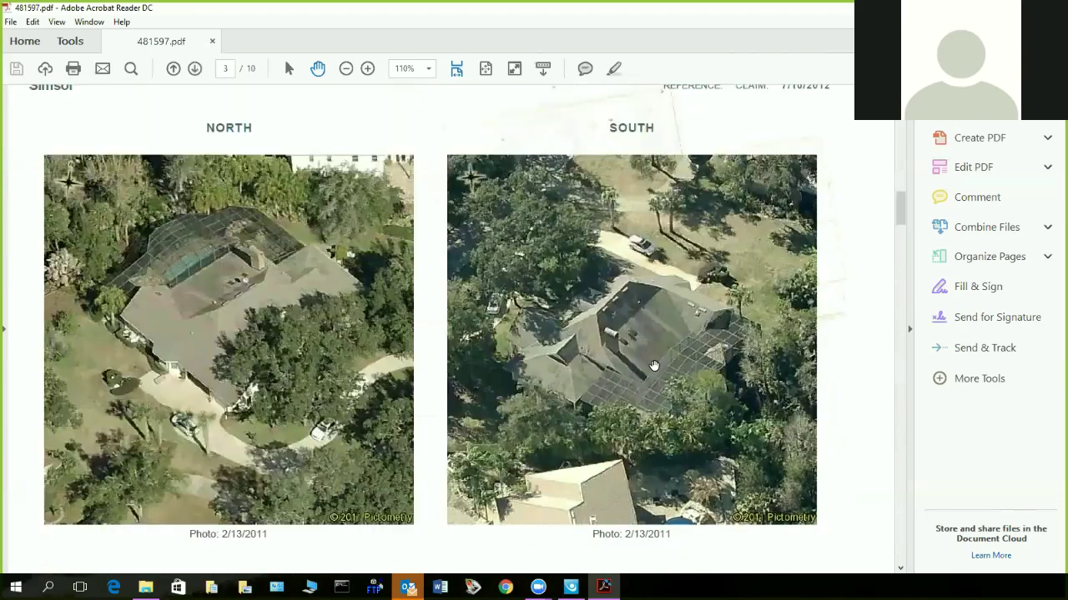
{"action": "scroll", "coordinate": [654, 367], "scroll_direction": "up", "scroll_amount": 15}
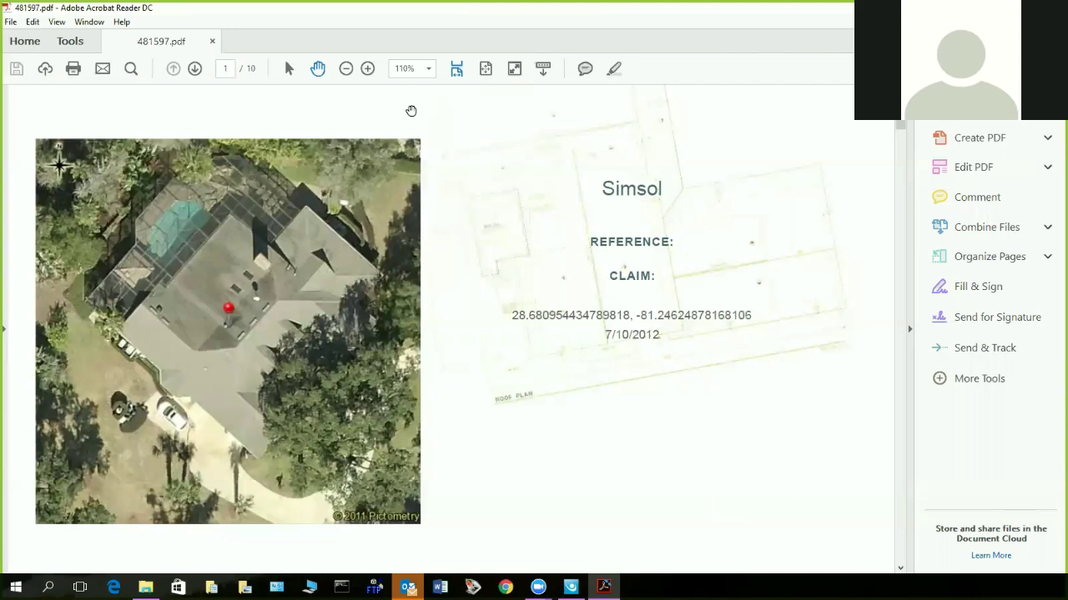
{"action": "key", "text": "alt+F4"}
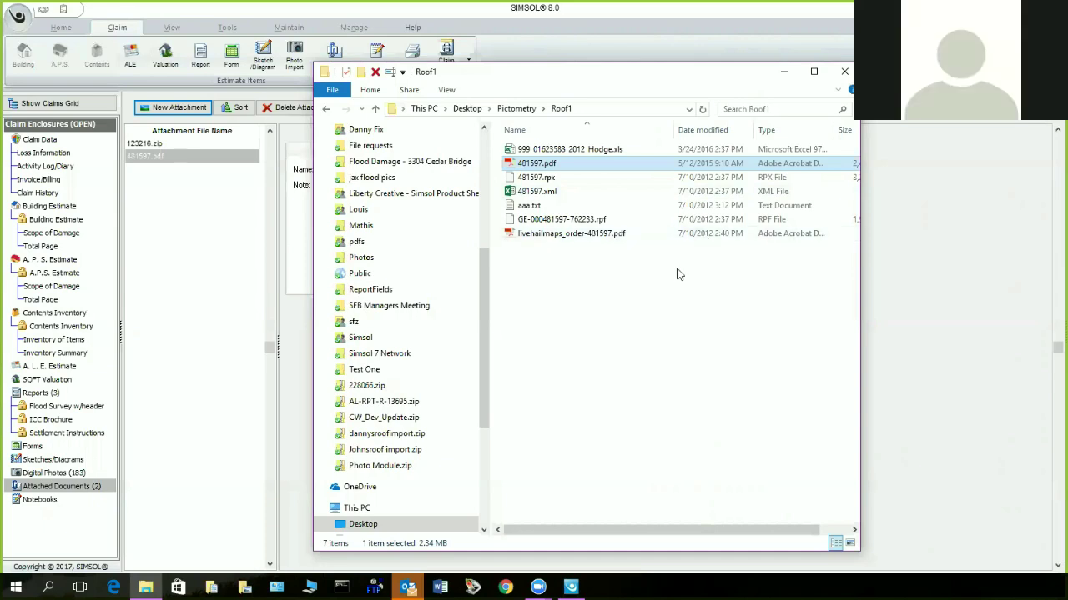
- Close the Roof1 folder, go to the building estimate's scope of damage, and check the Roof scope sheet
{"action": "left_click", "coordinate": [844, 72]}
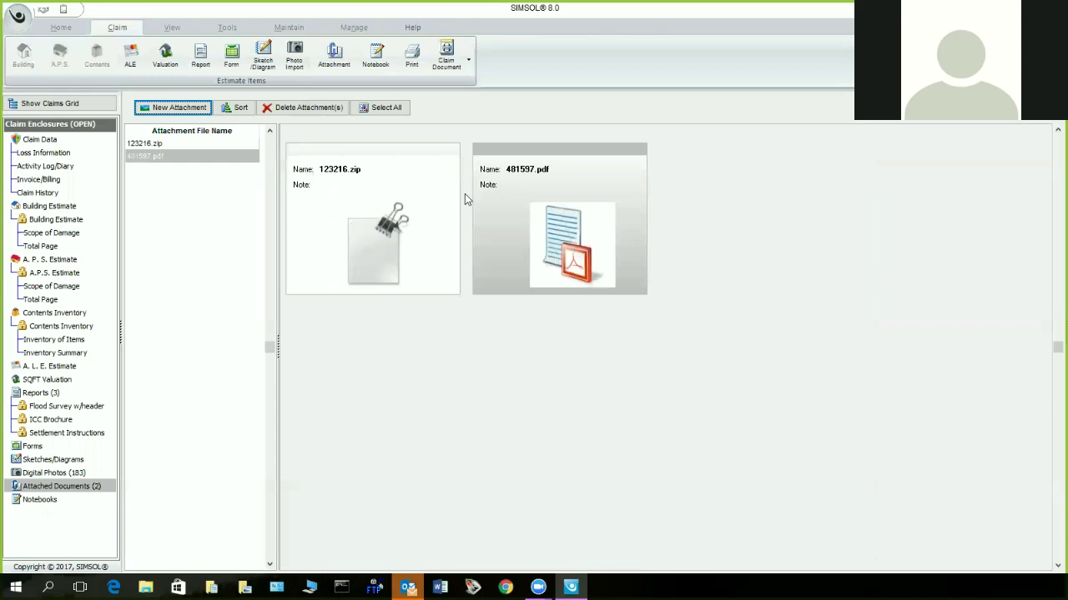
{"action": "left_click", "coordinate": [51, 233]}
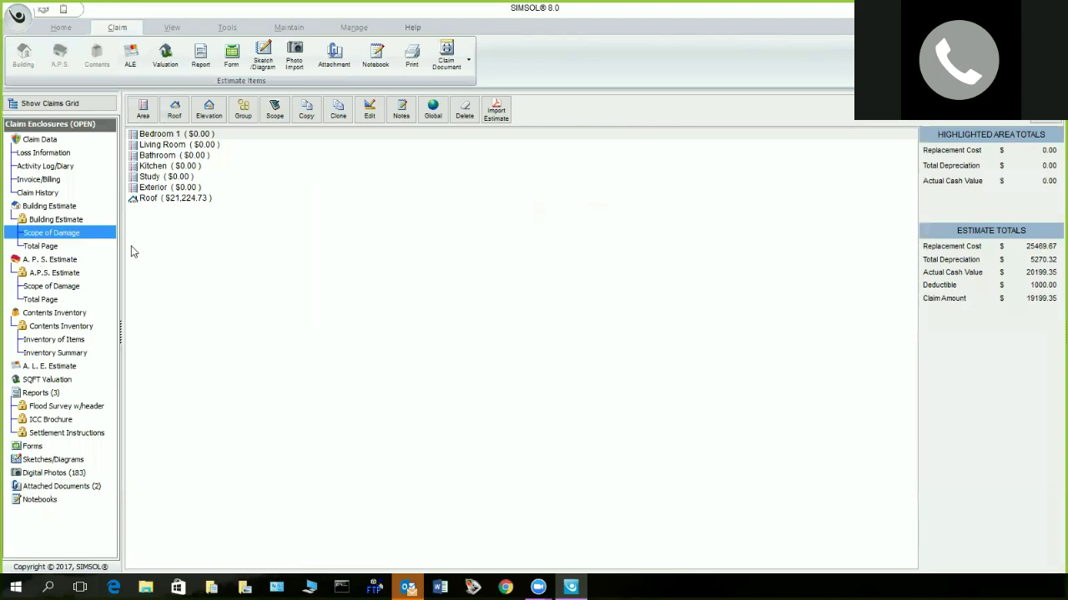
{"action": "left_click", "coordinate": [149, 199]}
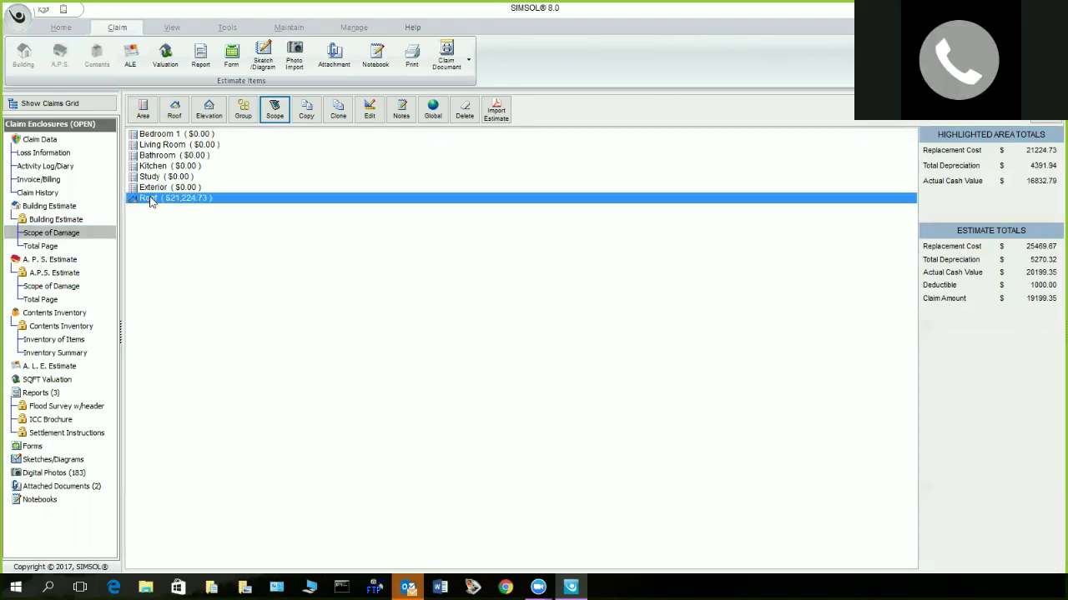
{"action": "double_click", "coordinate": [150, 202]}
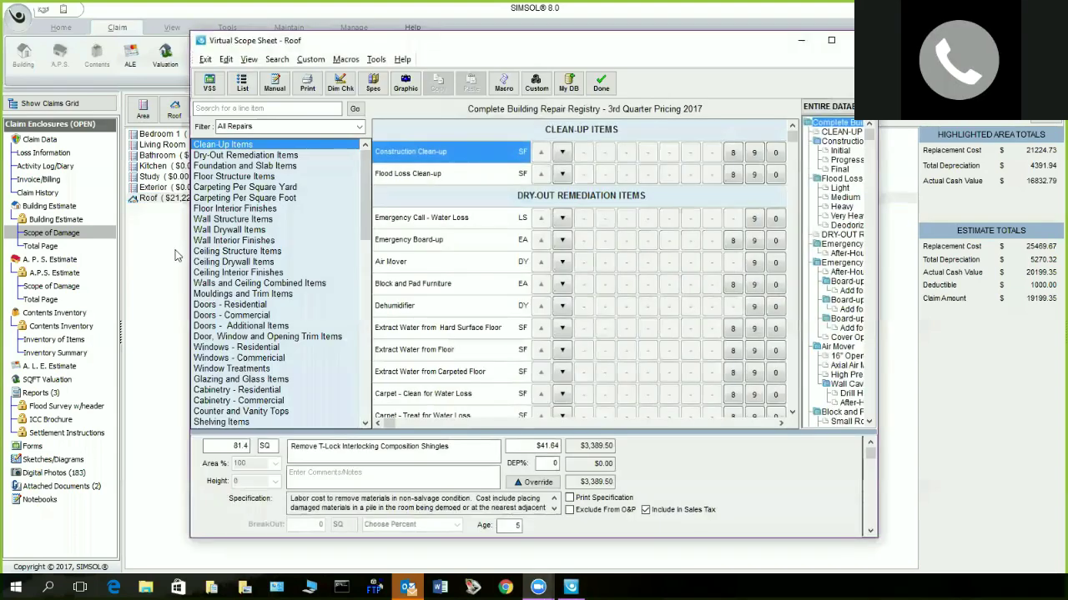
{"action": "left_click", "coordinate": [601, 83]}
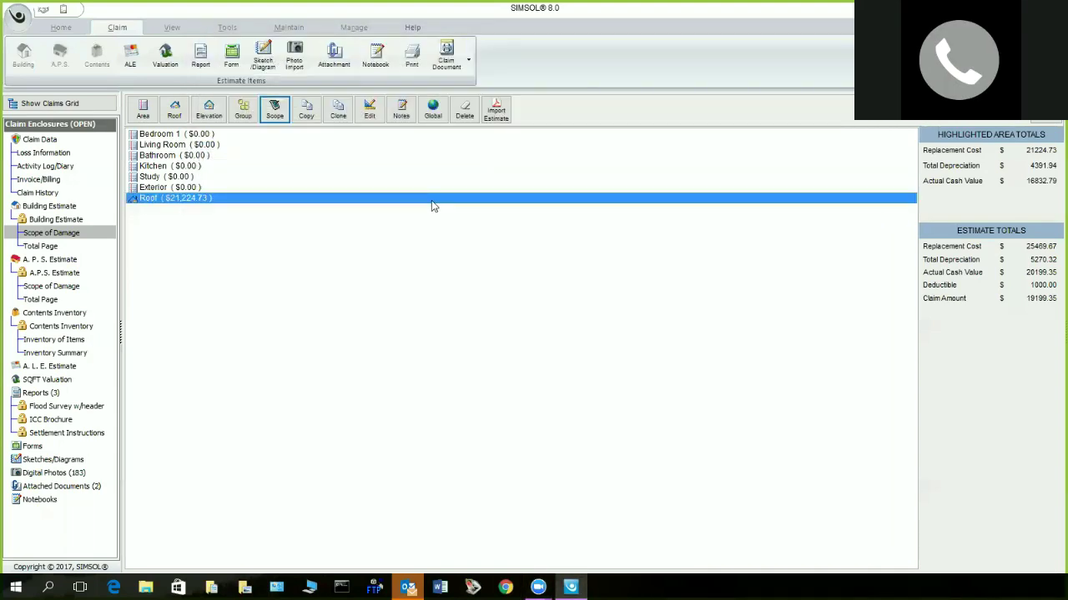
- Delete the existing Roof from the building estimate's scope of damage and confirm the deletion
{"action": "right_click", "coordinate": [344, 205]}
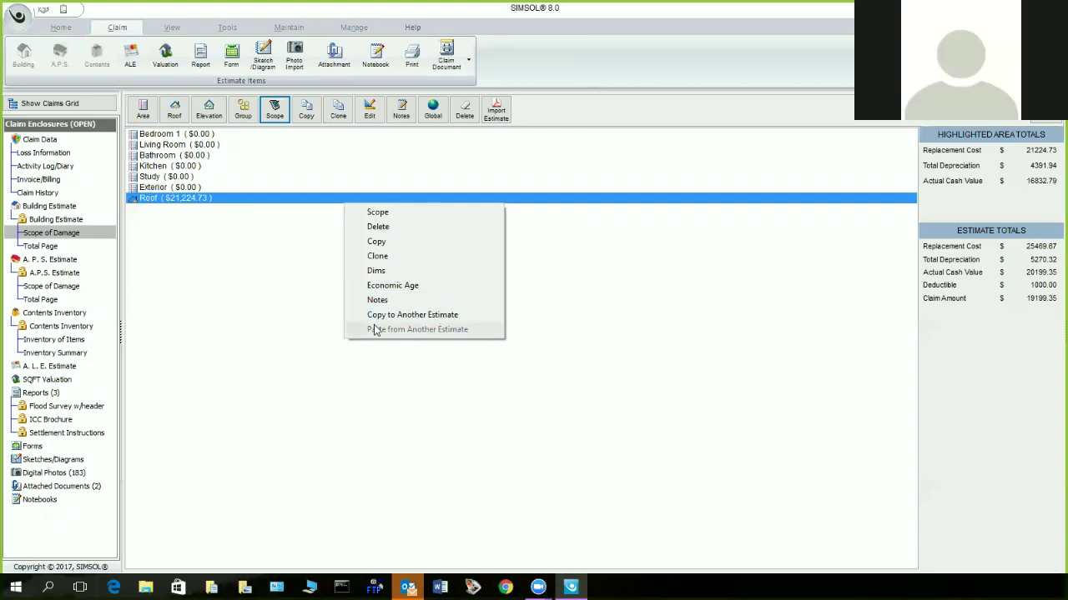
{"action": "left_click", "coordinate": [389, 227]}
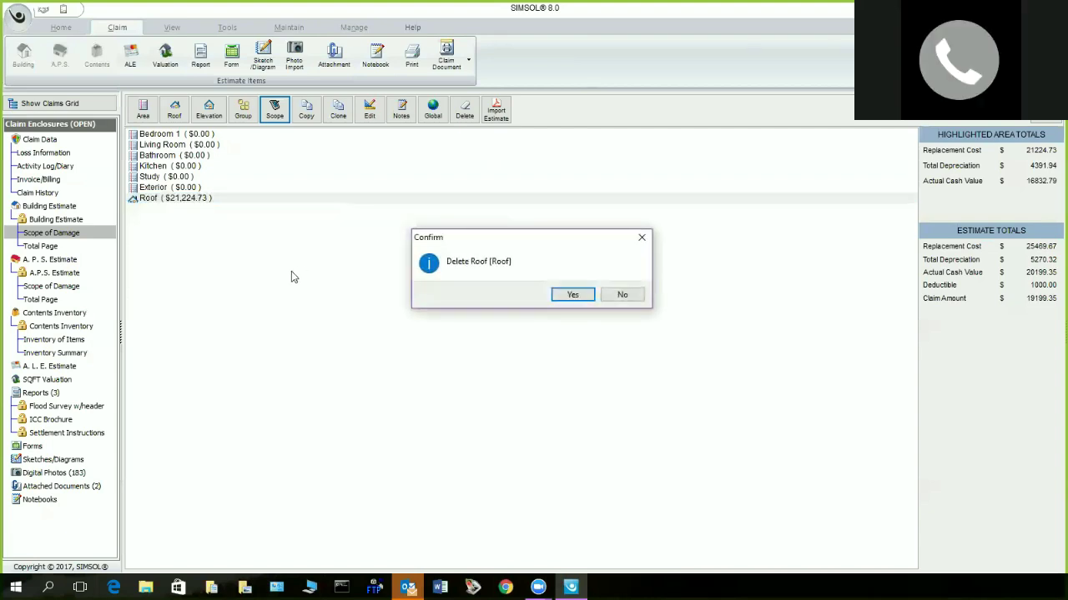
{"action": "left_click", "coordinate": [568, 294]}
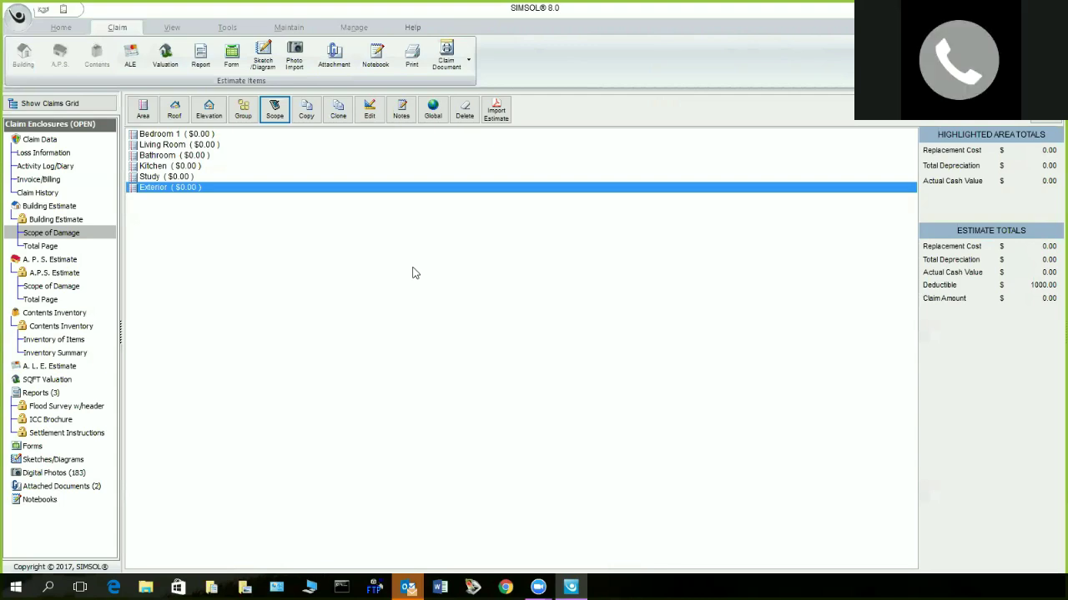
- Add a new roof and import its SkyMeasure third-party measurements from 123216.zip on the Desktop
{"action": "left_click", "coordinate": [174, 109]}
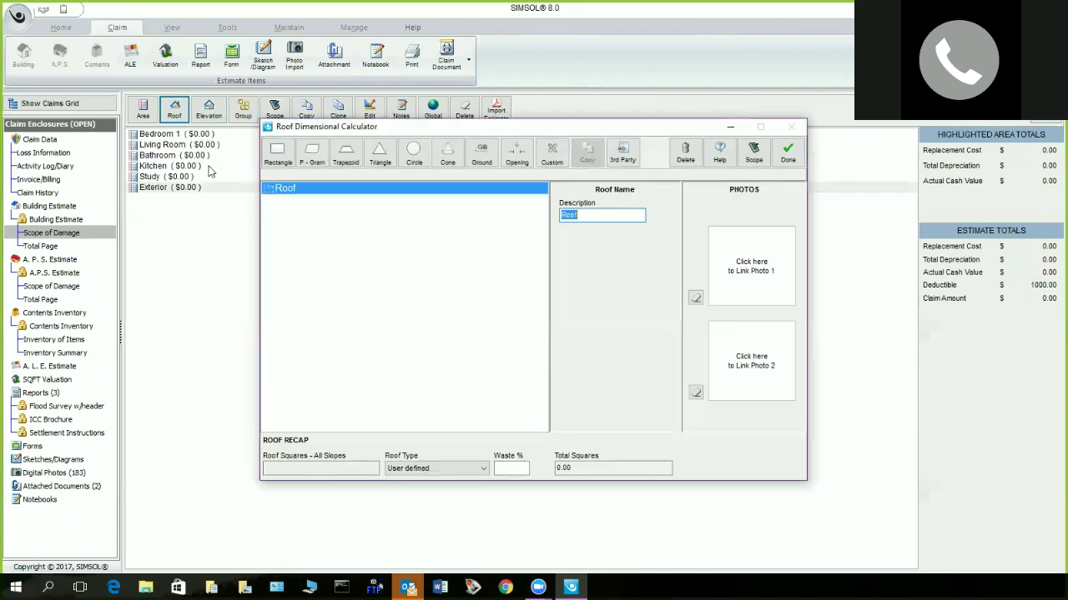
{"action": "left_click", "coordinate": [622, 154]}
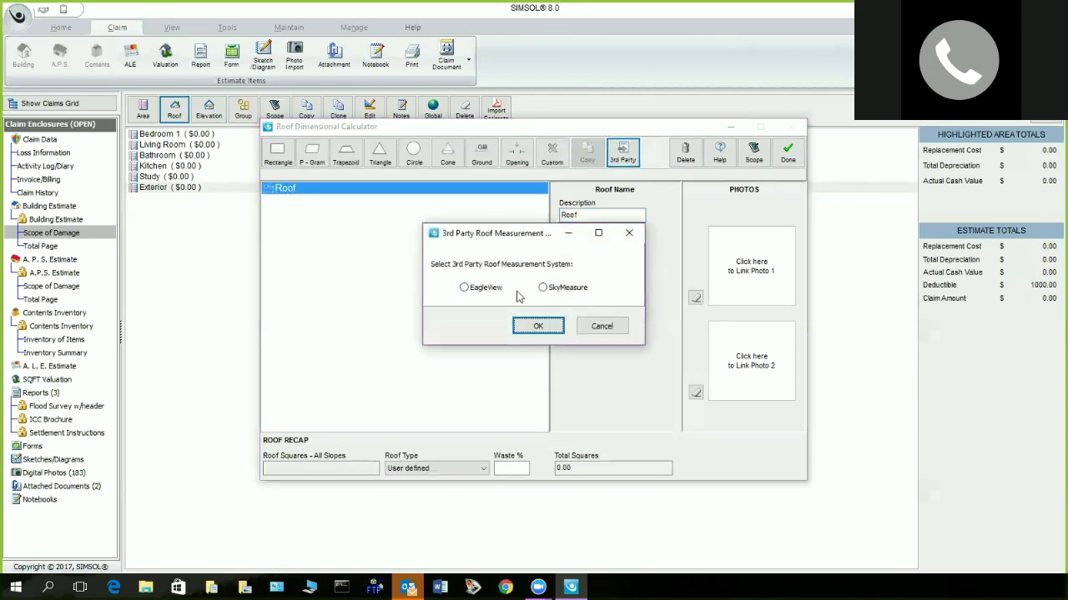
{"action": "left_click", "coordinate": [548, 289]}
{"action": "left_click", "coordinate": [535, 328]}
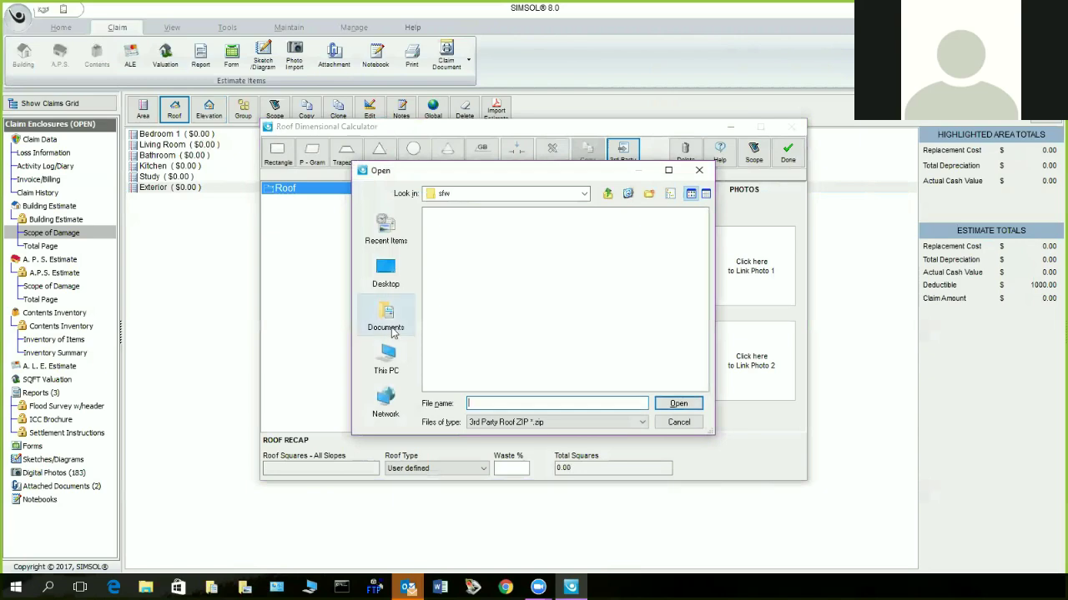
{"action": "left_click", "coordinate": [385, 272]}
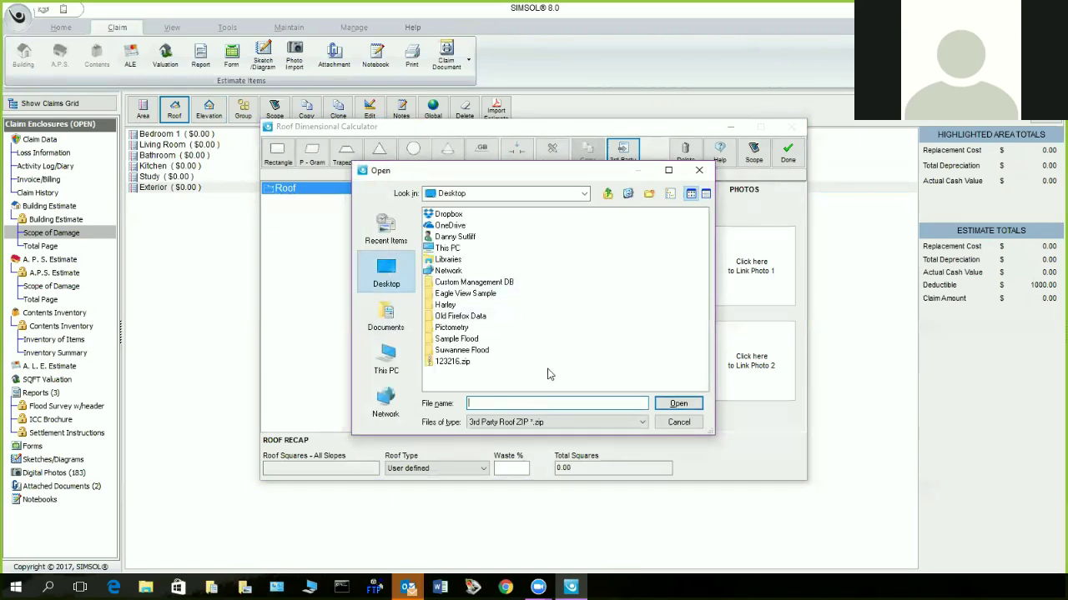
{"action": "double_click", "coordinate": [445, 367]}
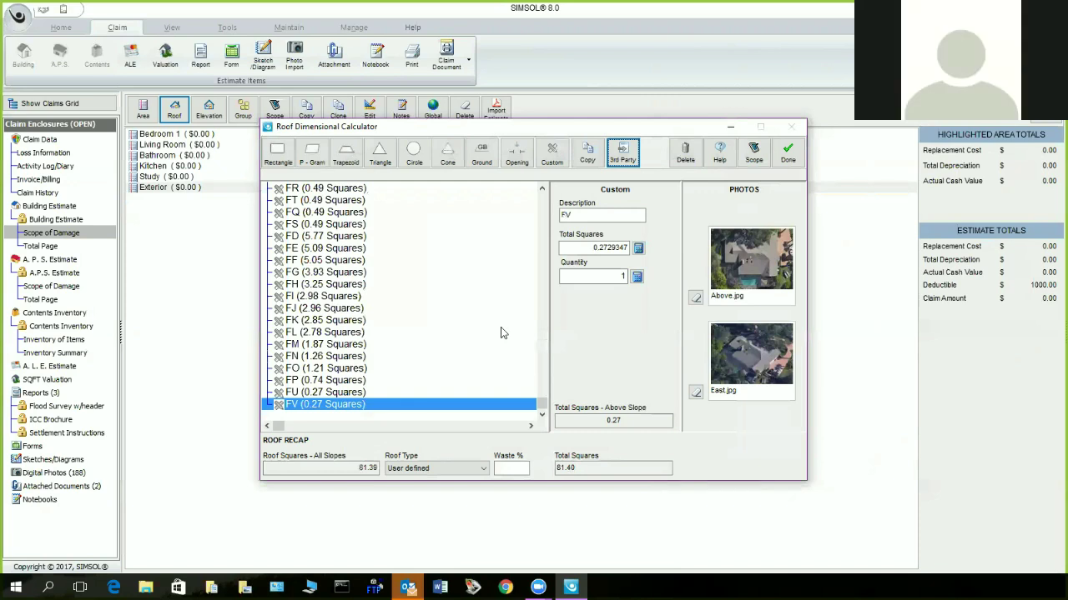
- Link West.jpg as the second photo of roof plane FV
{"action": "double_click", "coordinate": [753, 367]}
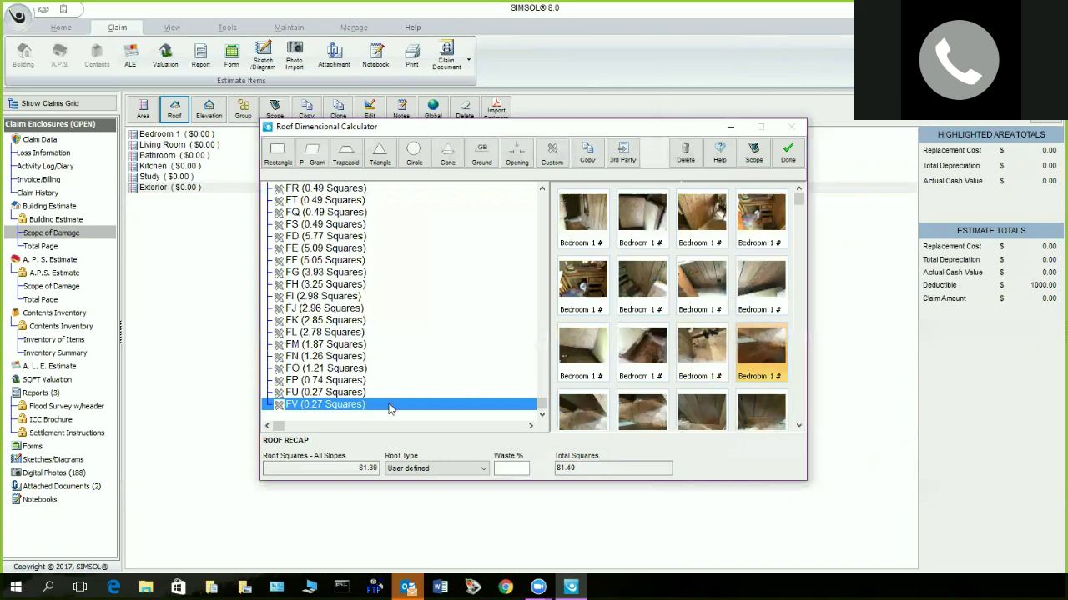
{"action": "left_click", "coordinate": [327, 394]}
{"action": "left_click", "coordinate": [325, 405]}
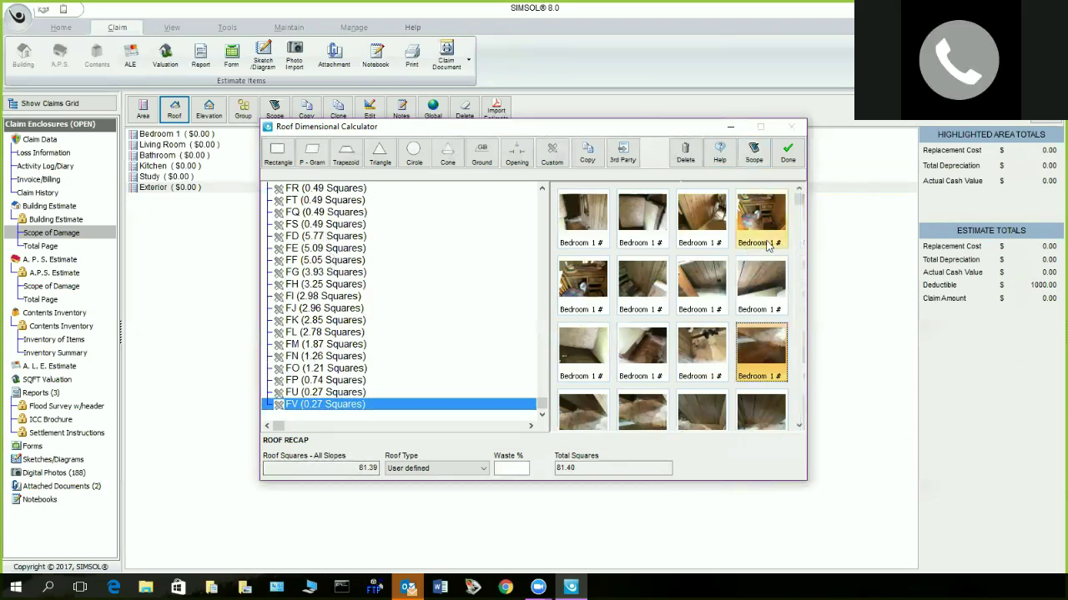
{"action": "left_click", "coordinate": [799, 426]}
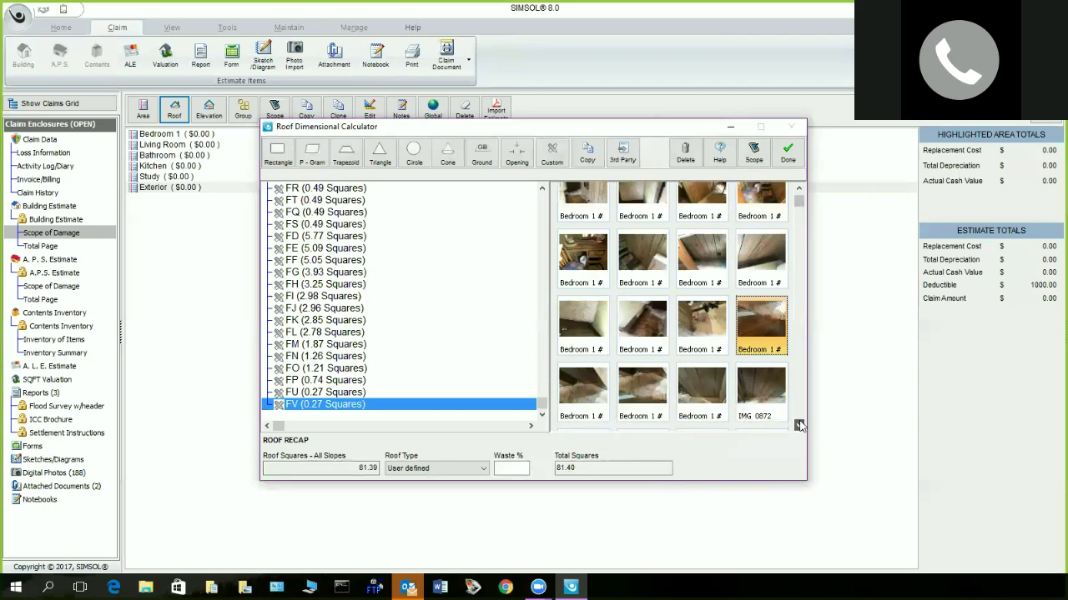
{"action": "left_click_drag", "start_coordinate": [799, 426], "coordinate": [799, 426]}
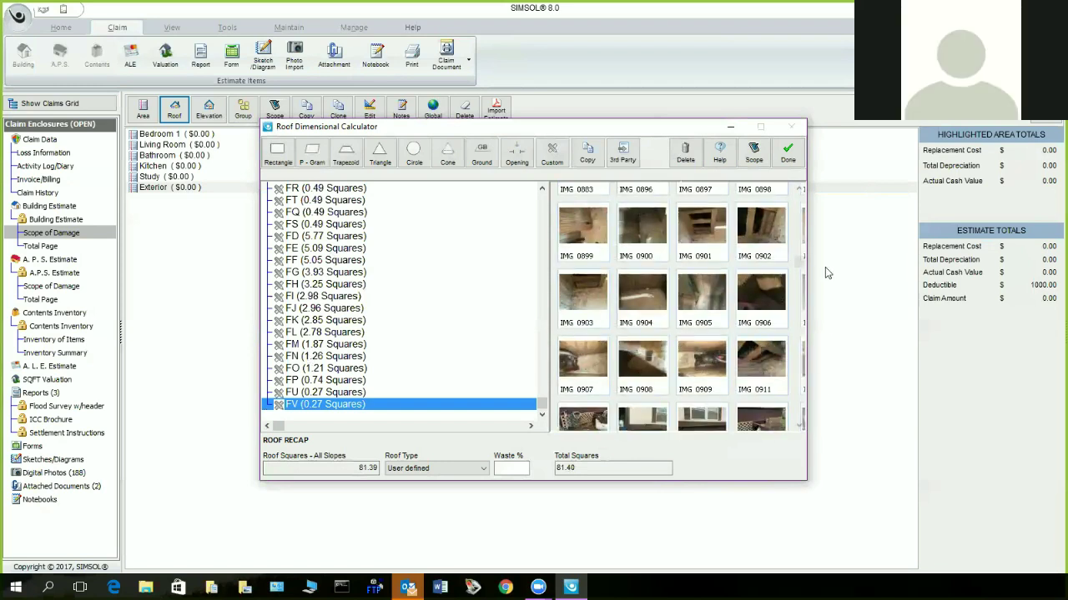
{"action": "left_click_drag", "start_coordinate": [799, 265], "coordinate": [791, 427]}
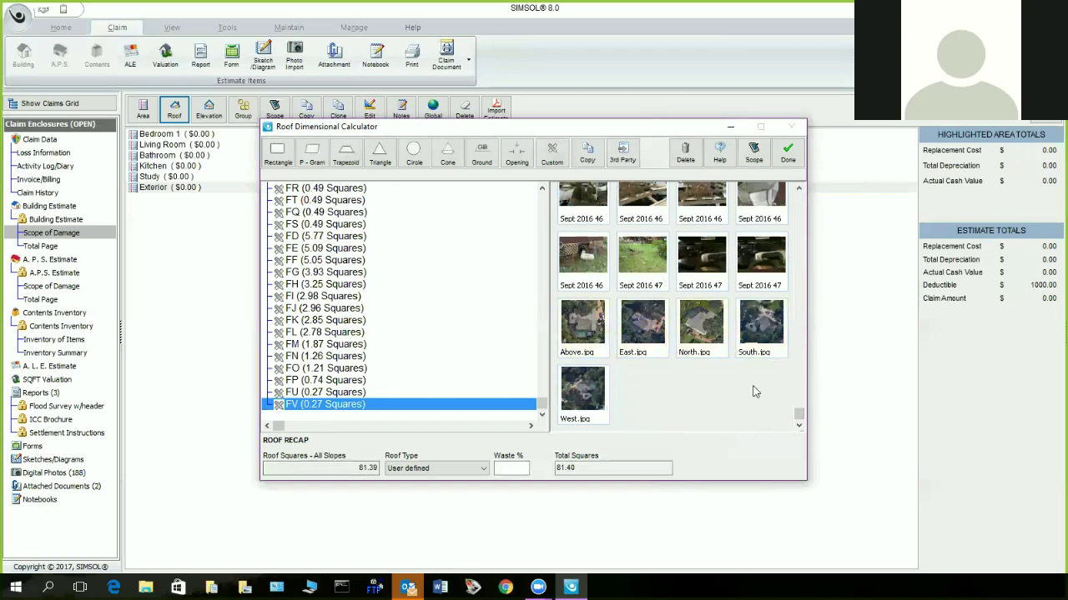
{"action": "double_click", "coordinate": [578, 402]}
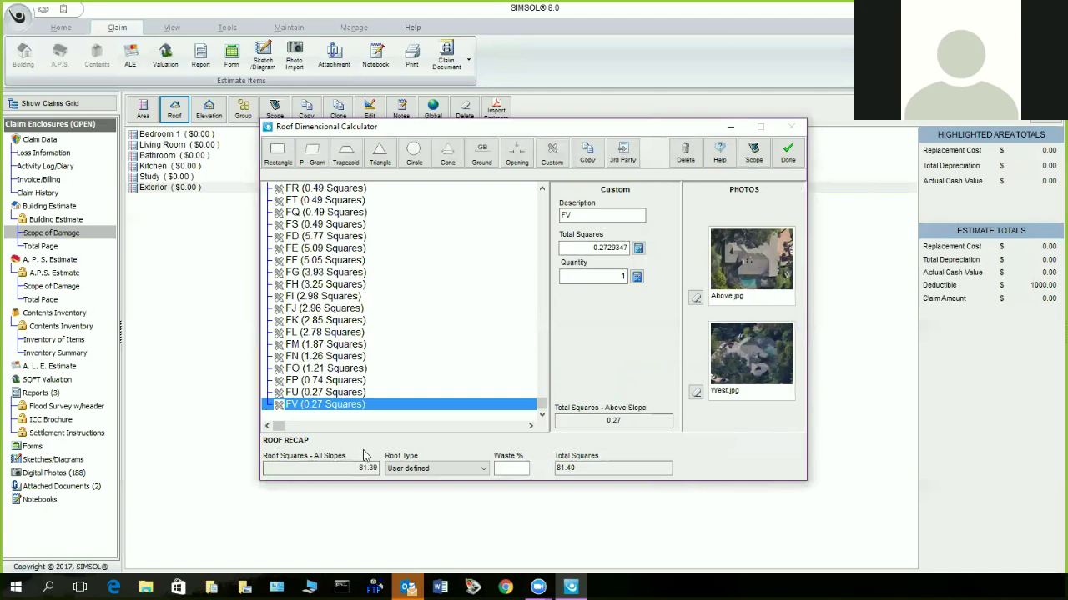
- Set the roof type to Cut-up Gable (15%) and open the roof's scope sheet
{"action": "left_click", "coordinate": [484, 469]}
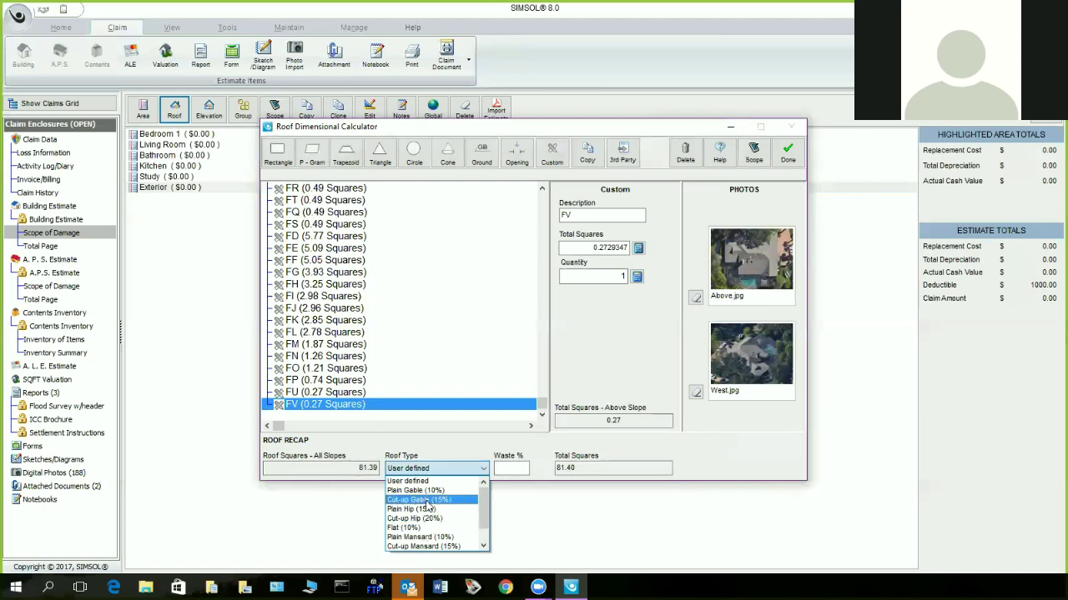
{"action": "left_click", "coordinate": [424, 500]}
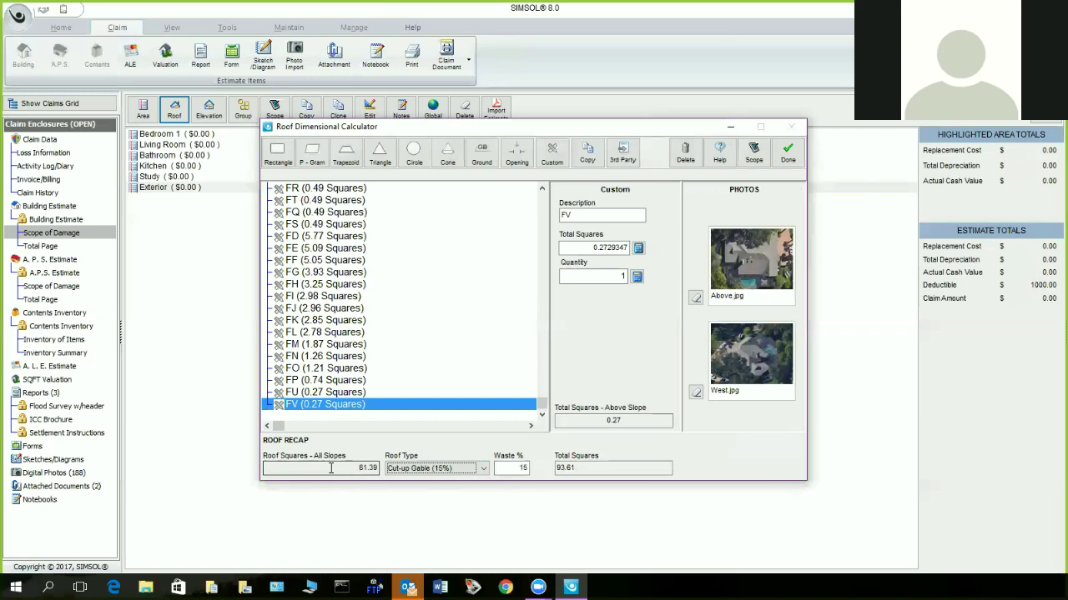
{"action": "left_click", "coordinate": [754, 150]}
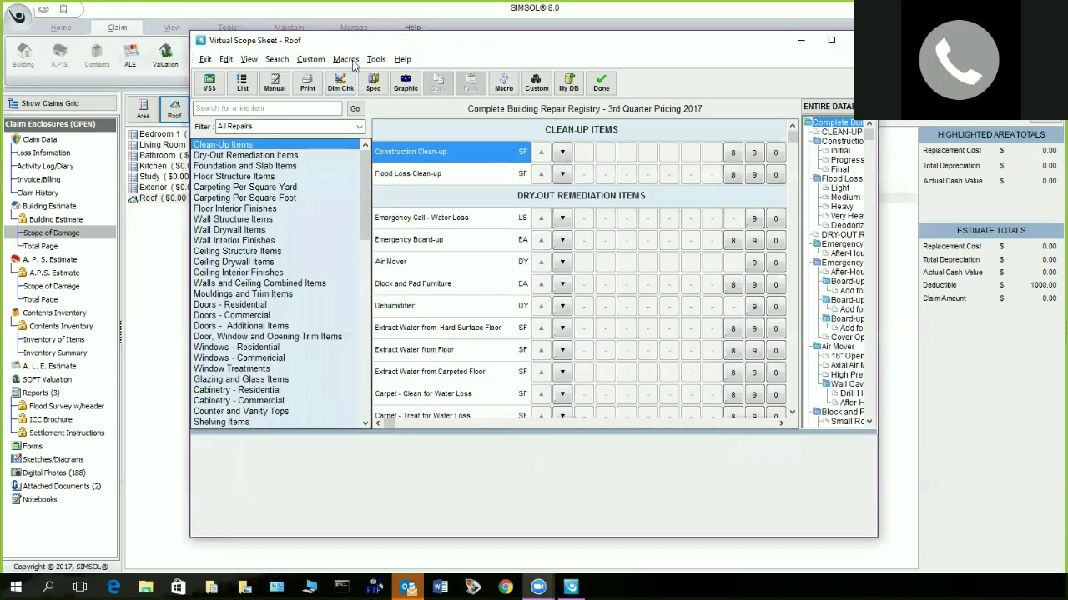
- Run the T-Lock composition shingle roof macro, leaving the quantities for removing and replacing galvanized drip edge unentered
{"action": "left_click", "coordinate": [502, 84]}
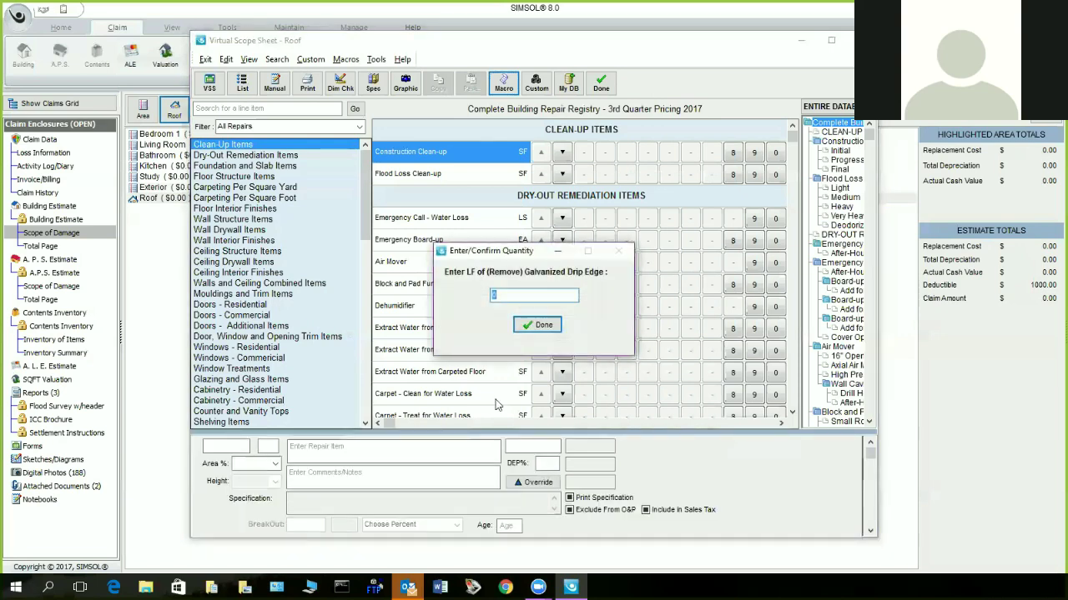
{"action": "left_click", "coordinate": [538, 325]}
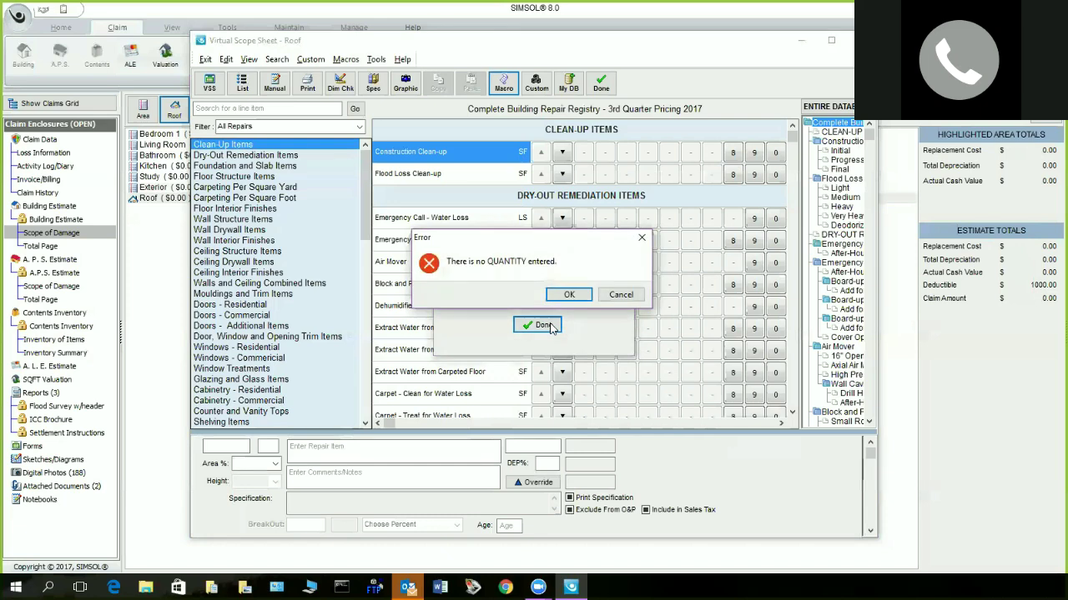
{"action": "left_click", "coordinate": [568, 295]}
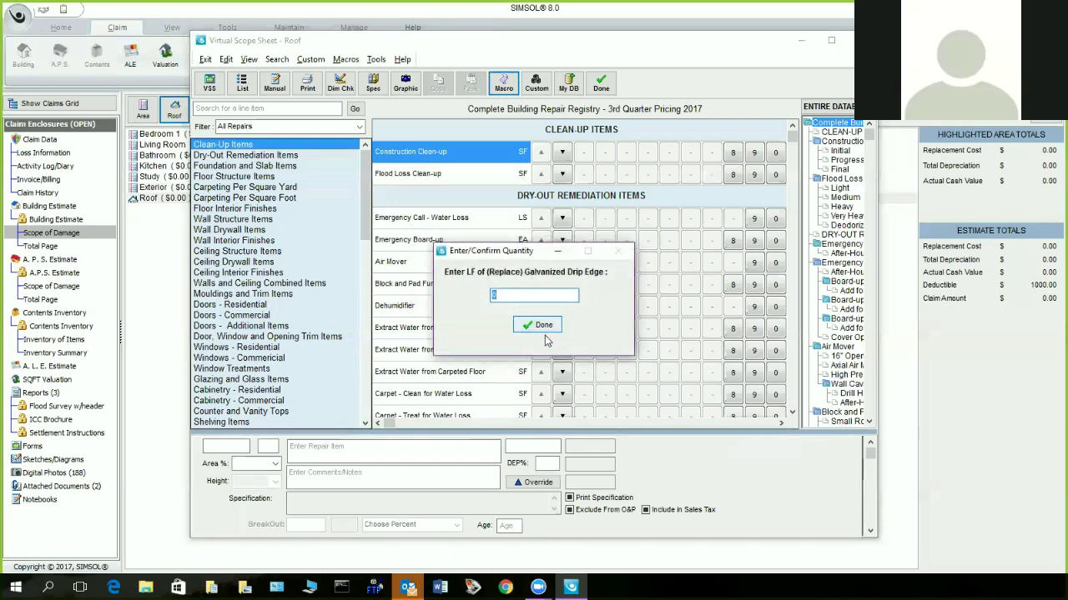
{"action": "left_click", "coordinate": [544, 326]}
{"action": "left_click", "coordinate": [569, 293]}
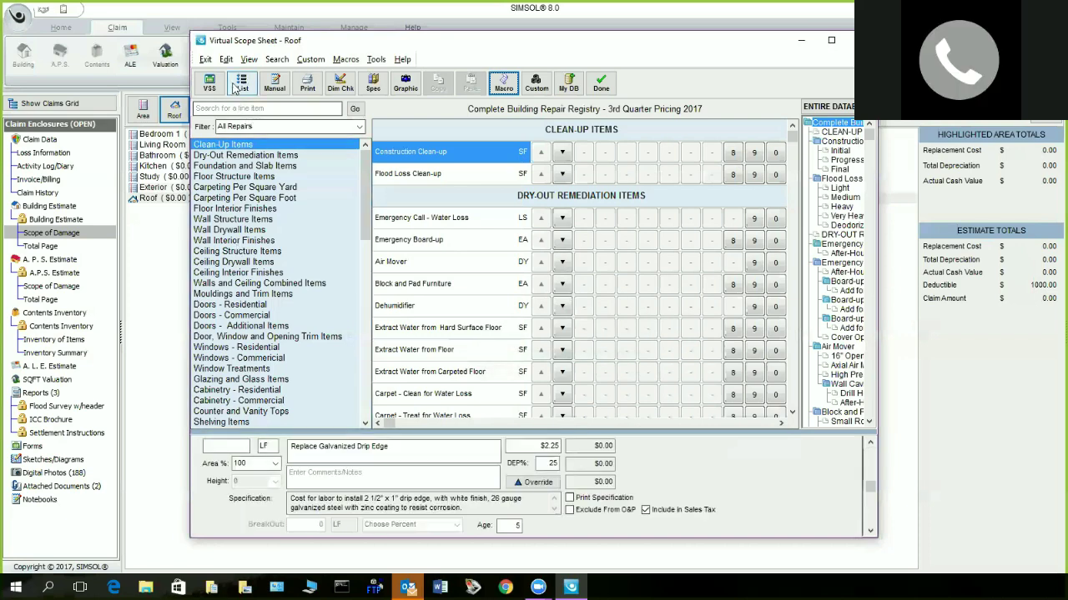
- Review the roof's repair items and costs as a list, and finish the scope sheet
{"action": "left_click", "coordinate": [241, 81]}
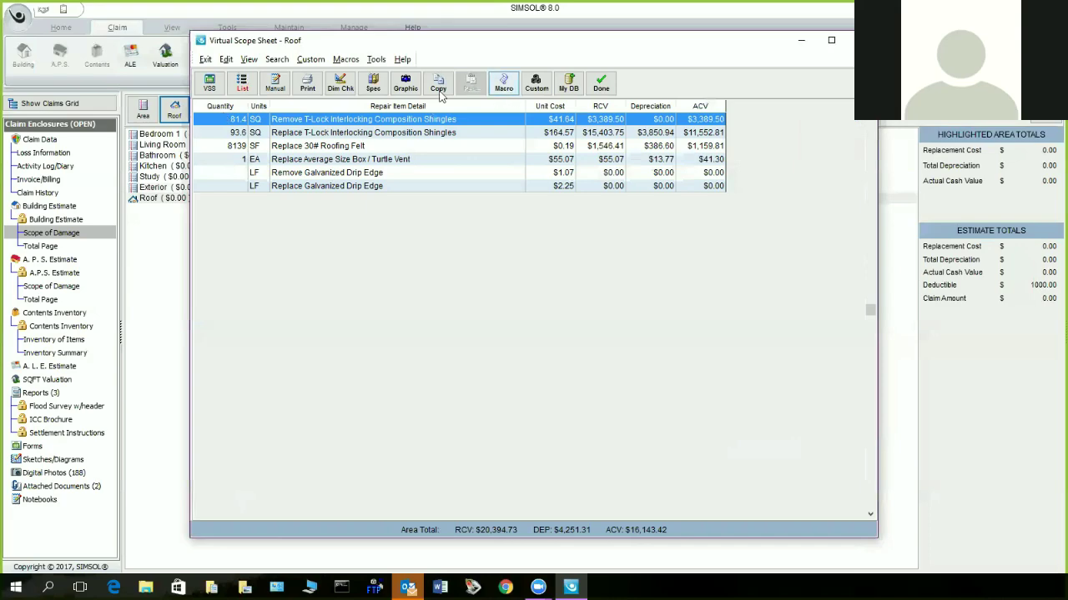
{"action": "left_click", "coordinate": [210, 83]}
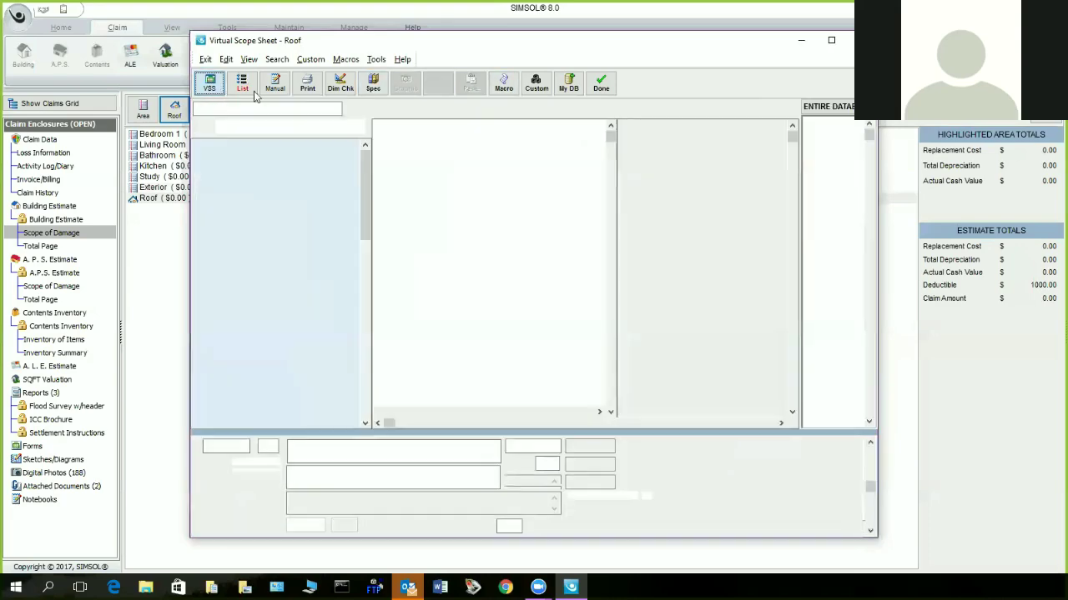
{"action": "left_click", "coordinate": [600, 82]}
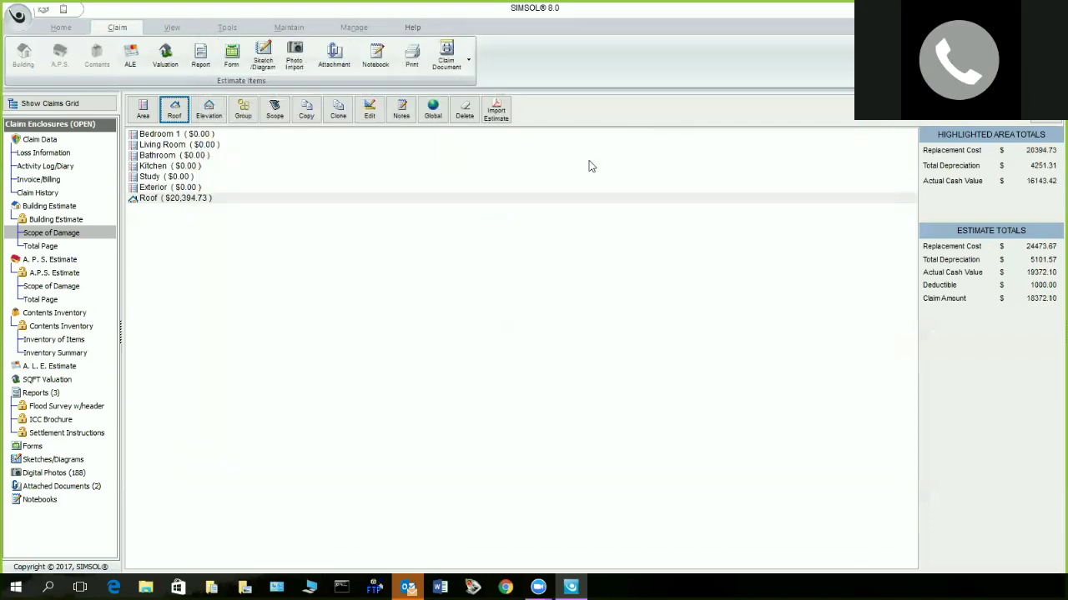
- Delete the newly scoped Roof from the estimate, and leave the Exterior scope sheet without adding items
{"action": "right_click", "coordinate": [230, 198]}
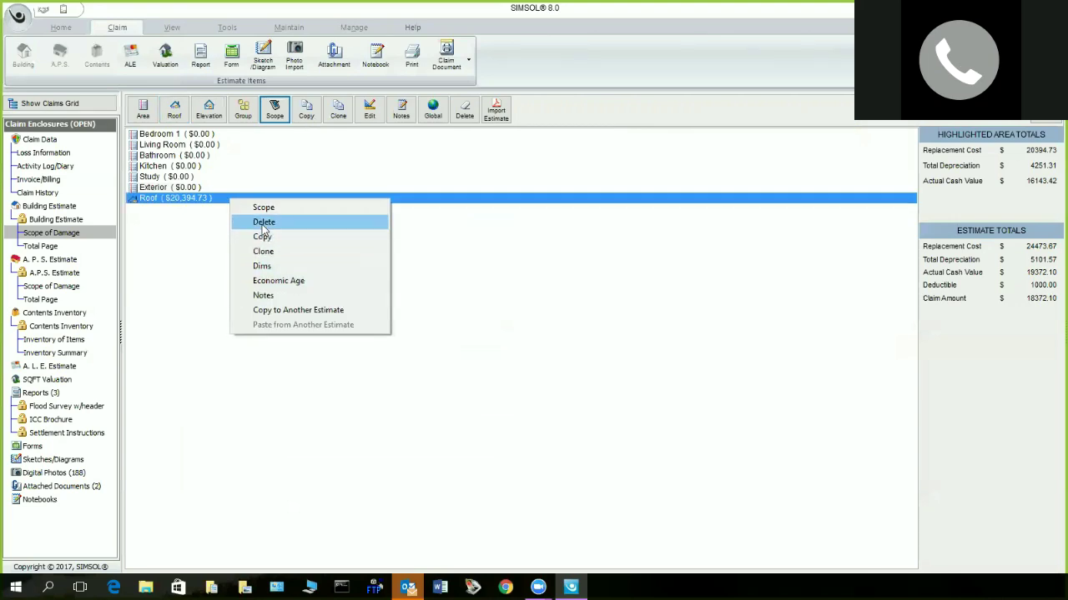
{"action": "left_click", "coordinate": [262, 223]}
{"action": "left_click", "coordinate": [559, 295]}
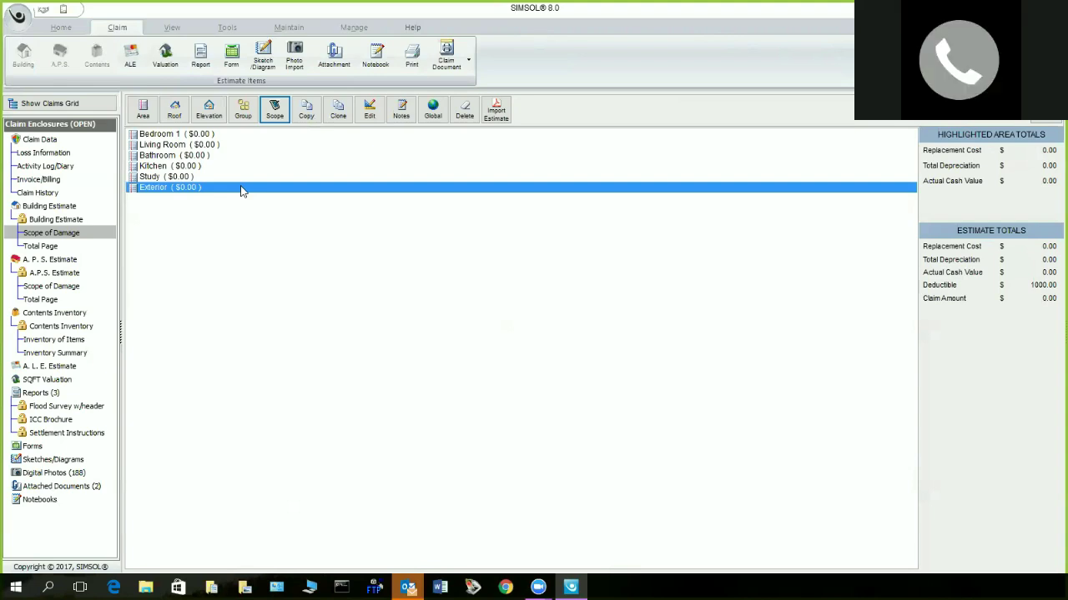
{"action": "double_click", "coordinate": [155, 188]}
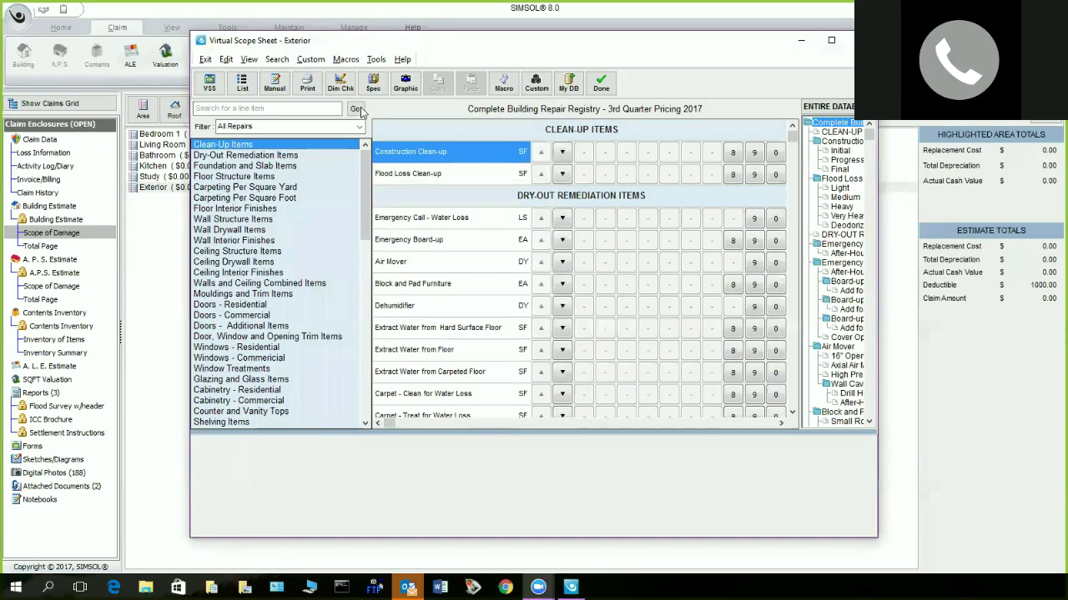
{"action": "left_click", "coordinate": [601, 84]}
- Add a new roof to the estimate and import its SkyMeasure measurements from 123216.zip
{"action": "left_click", "coordinate": [176, 106]}
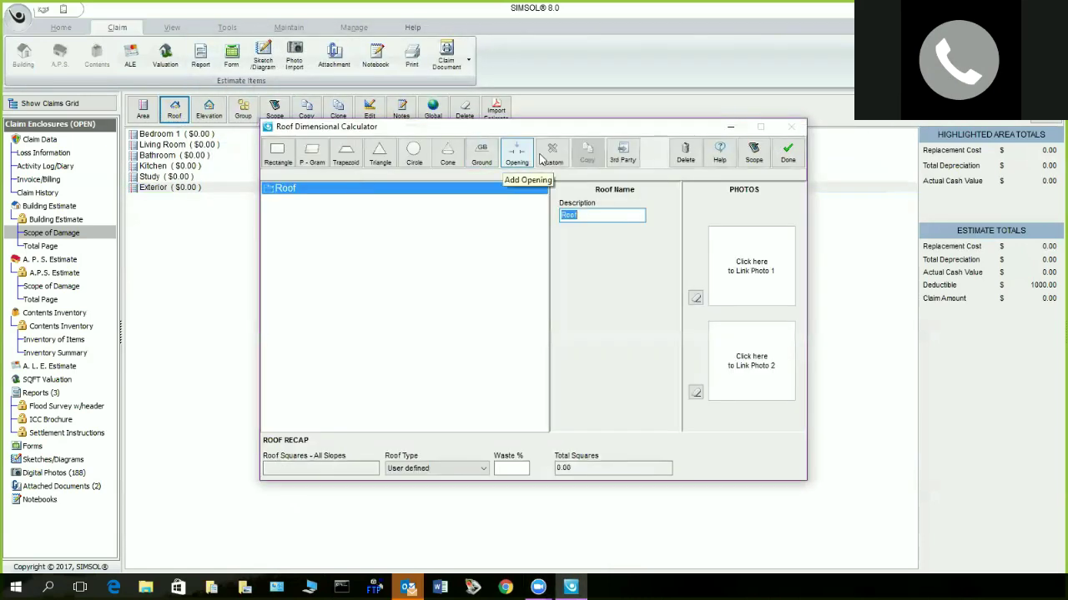
{"action": "left_click", "coordinate": [622, 153]}
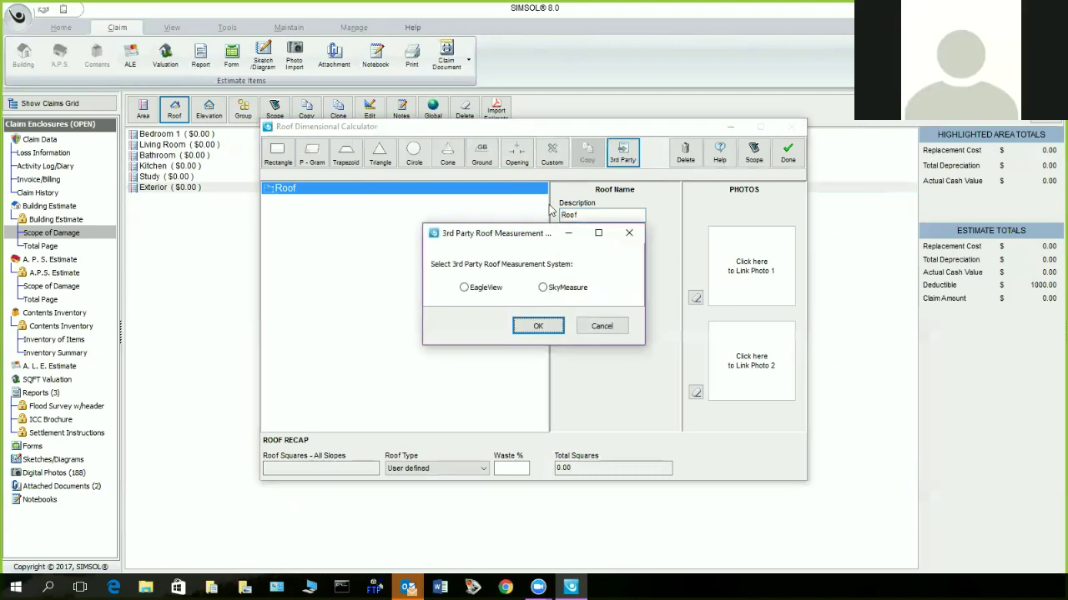
{"action": "left_click", "coordinate": [543, 287]}
{"action": "left_click", "coordinate": [528, 325]}
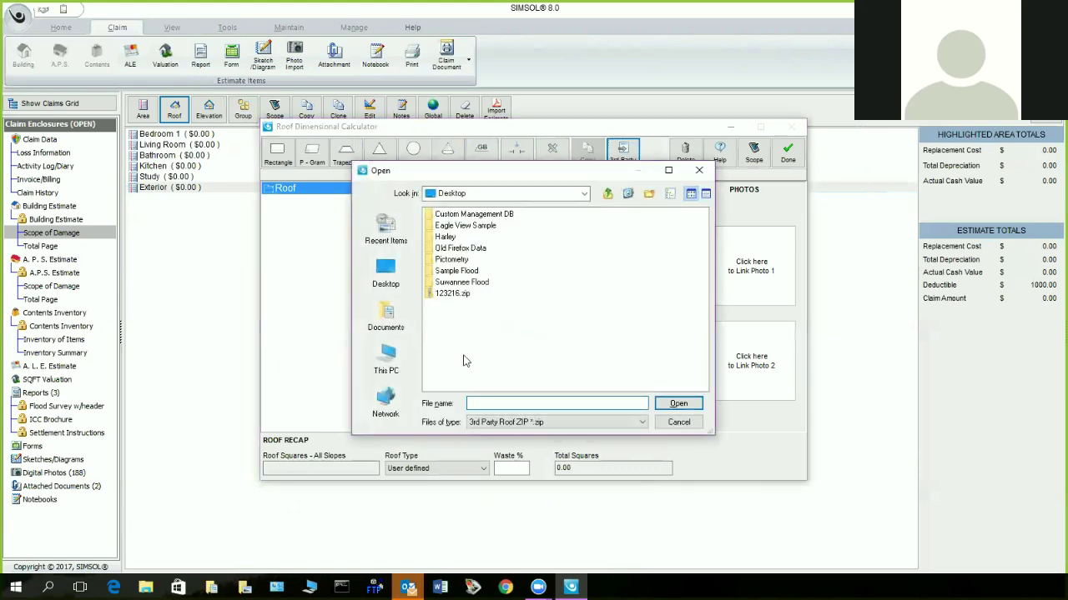
{"action": "double_click", "coordinate": [451, 296]}
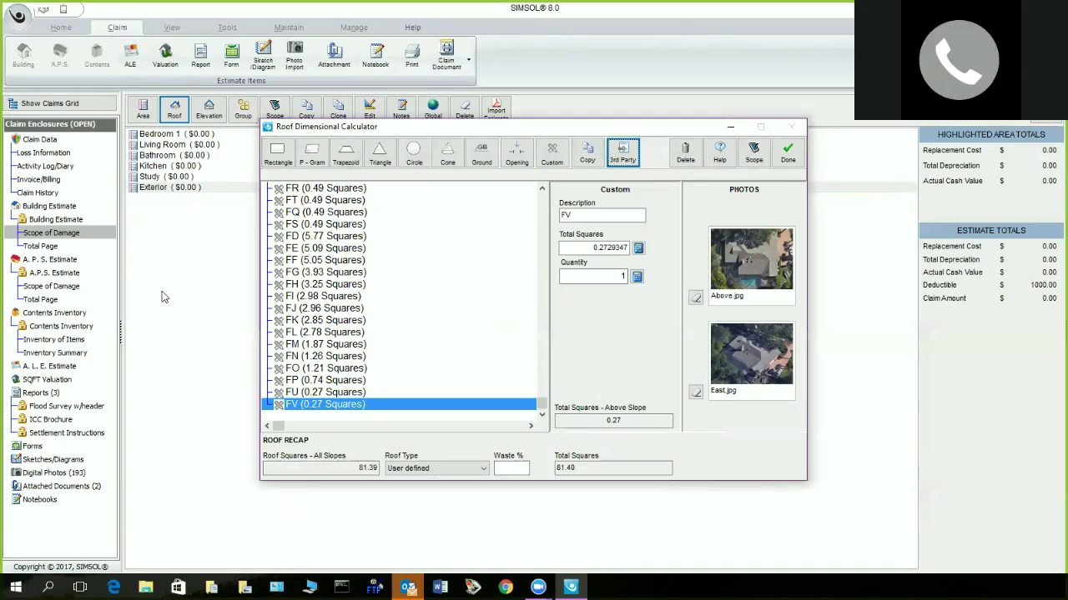
- Set the imported roof's type to Cut-up Gable (15%) and open the roof's scope sheet
{"action": "left_click", "coordinate": [477, 468]}
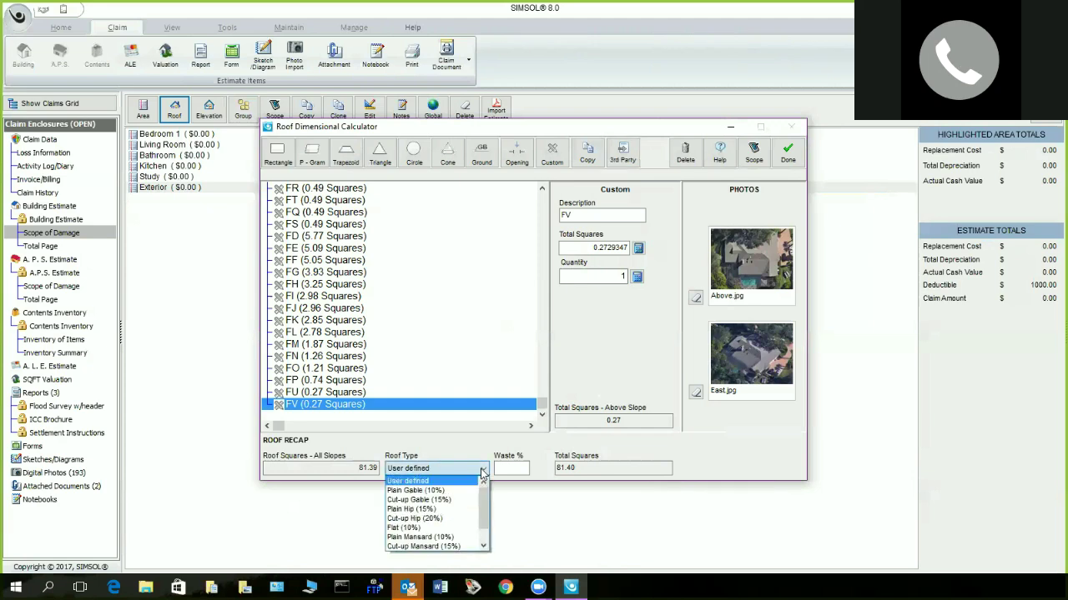
{"action": "left_click", "coordinate": [448, 501]}
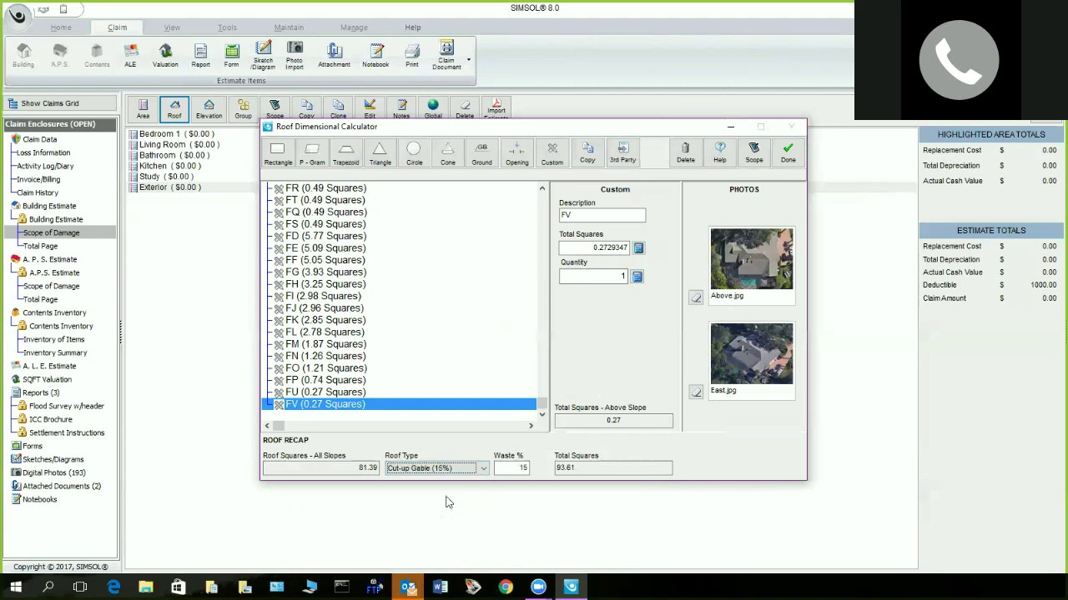
{"action": "left_click", "coordinate": [756, 159]}
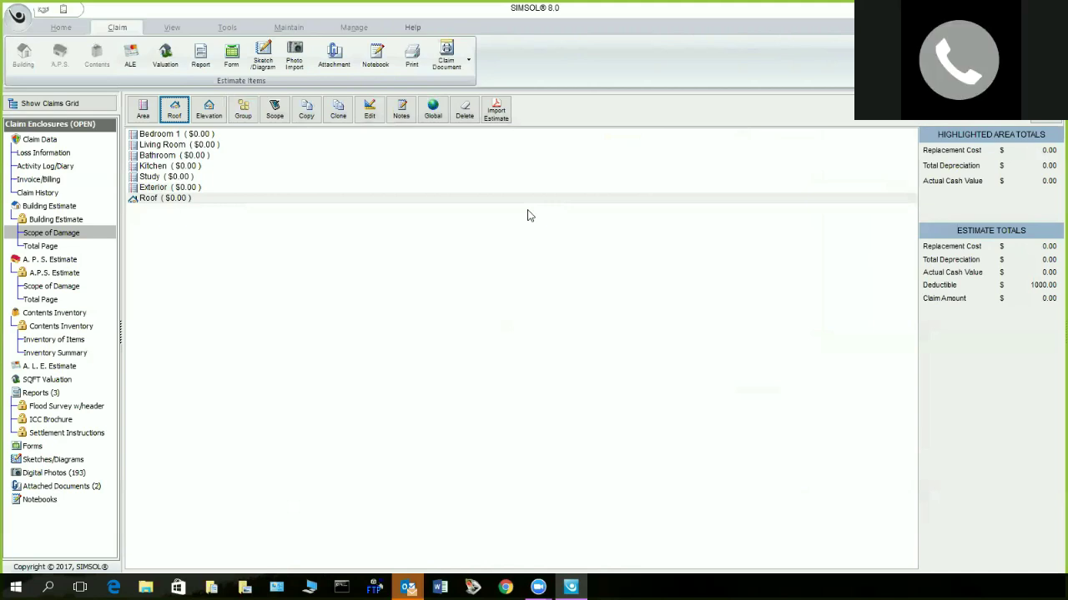
{"action": "double_click", "coordinate": [424, 261]}
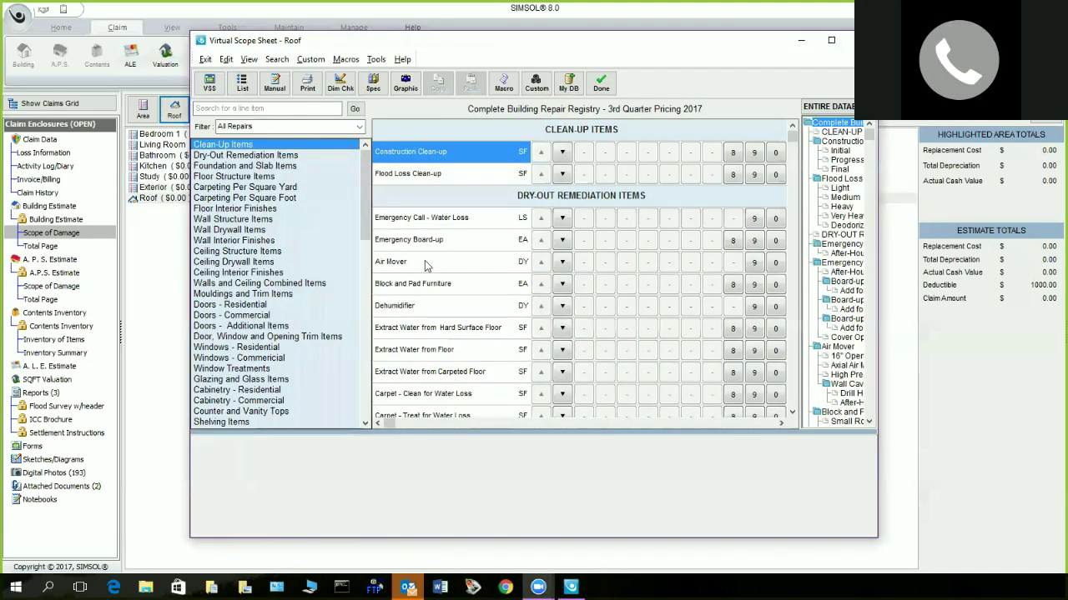
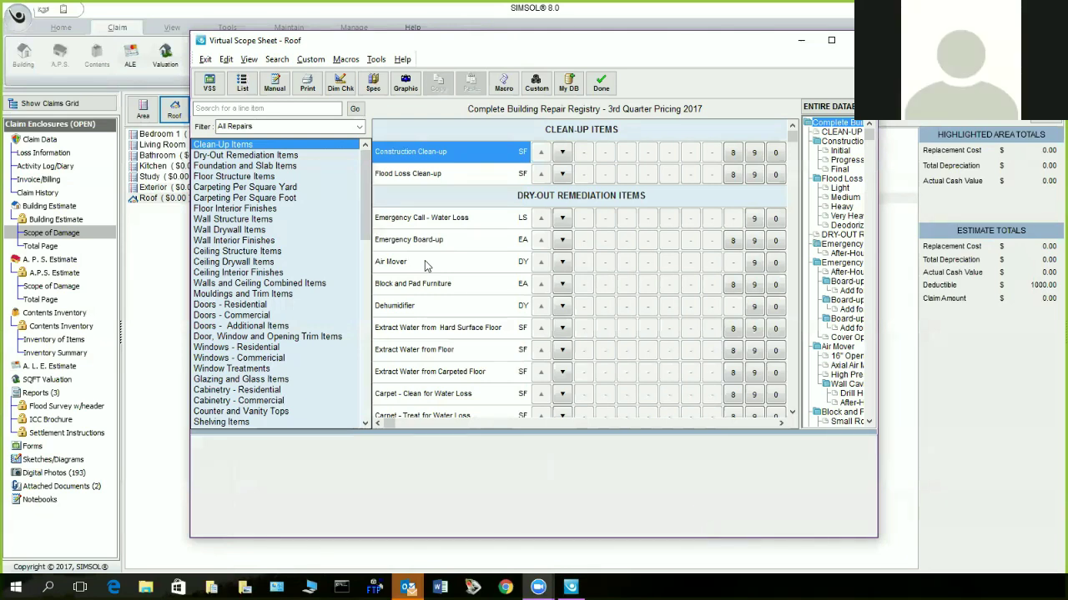
- Run the R/R Arch Comp Roof w Felt macro with 280 LF of galvanized drip edge to remove and replace
{"action": "left_click", "coordinate": [506, 83]}
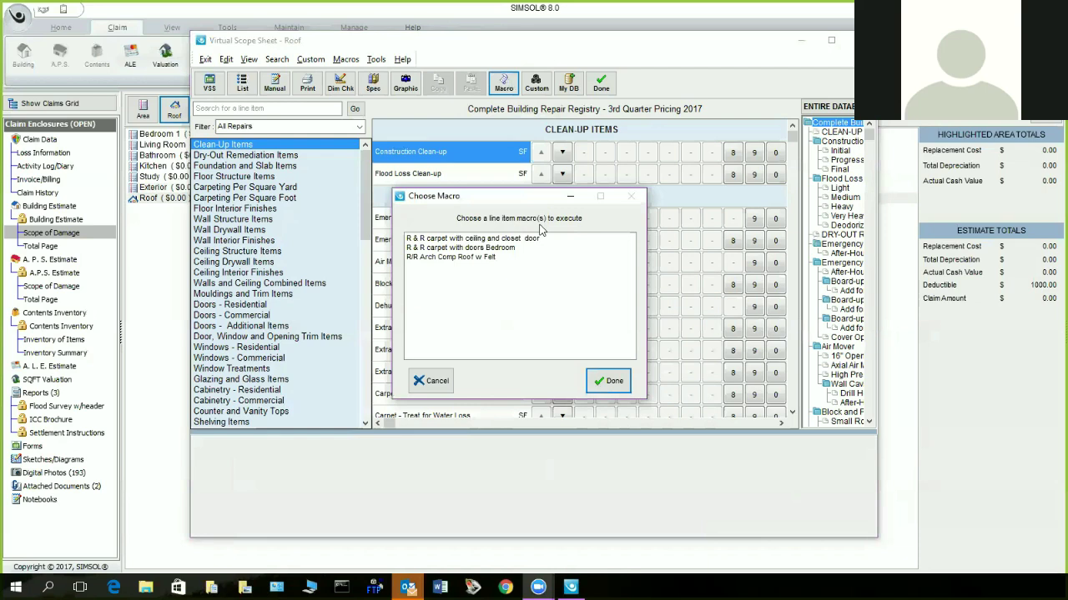
{"action": "left_click", "coordinate": [441, 257]}
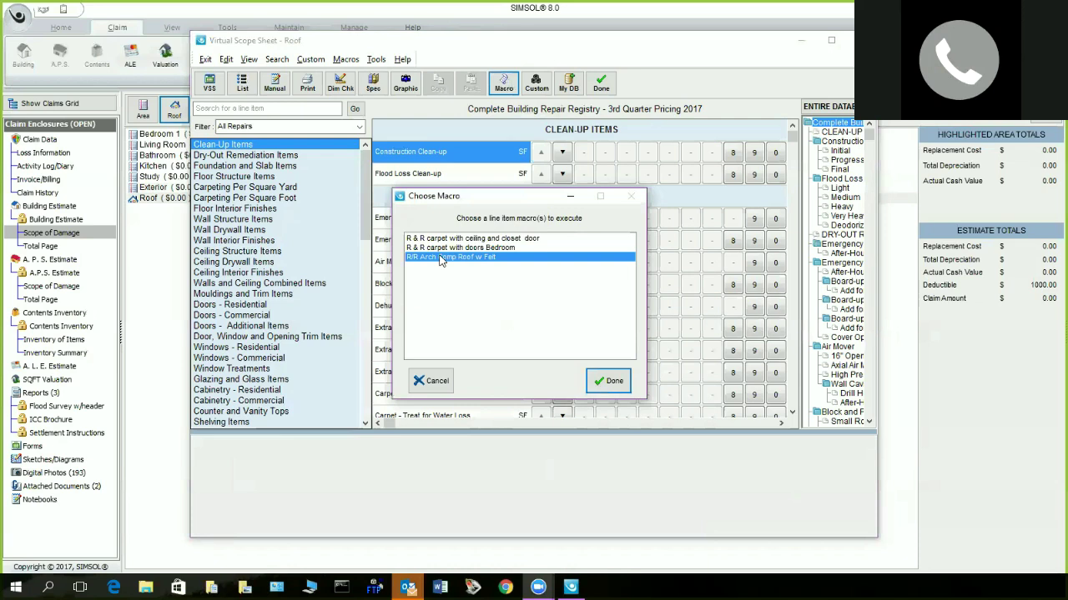
{"action": "left_click", "coordinate": [609, 380]}
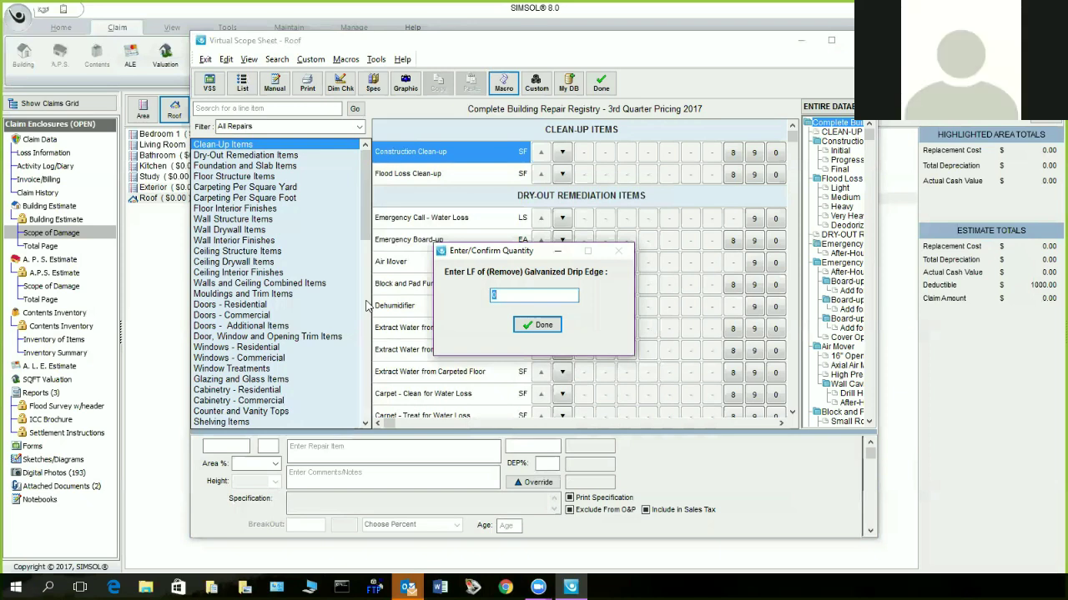
{"action": "type", "text": "280"}
{"action": "left_click", "coordinate": [538, 324]}
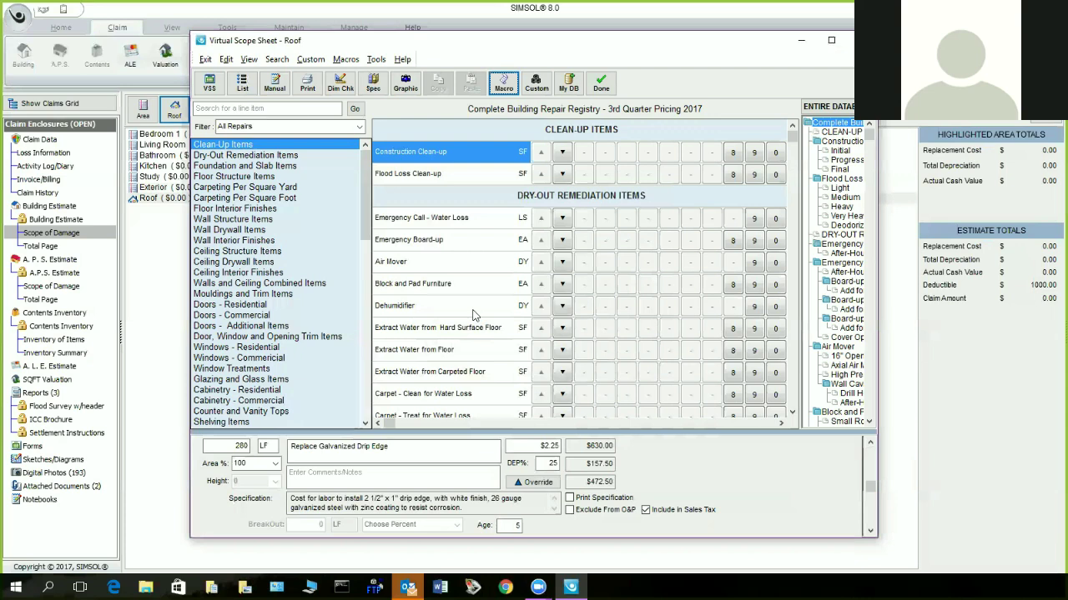
- In the list of the roof's repair items, set the average size box / turtle vent quantity to 10
{"action": "left_click", "coordinate": [241, 81]}
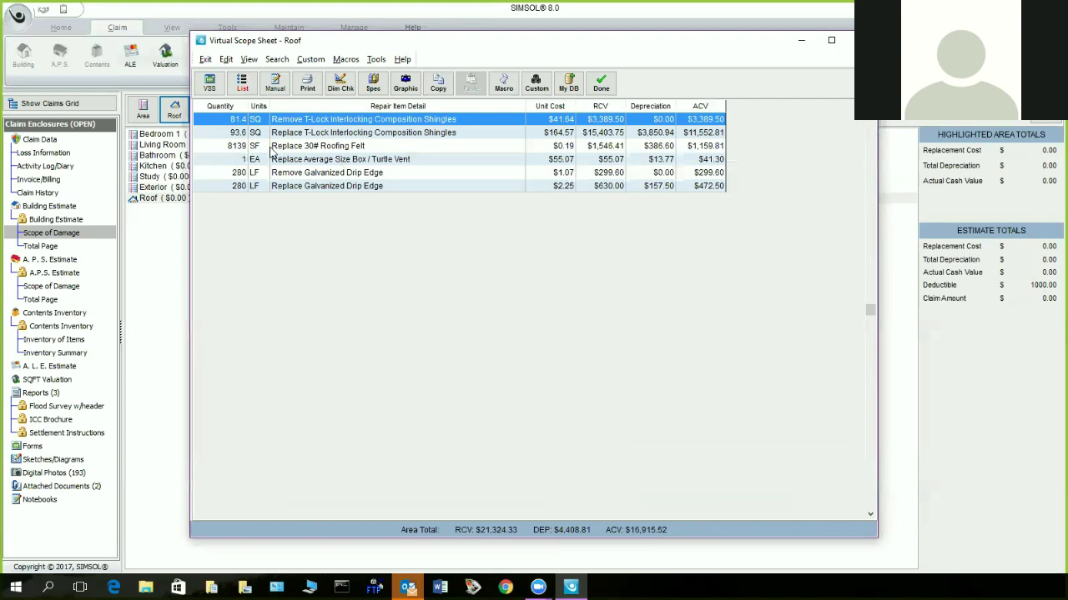
{"action": "double_click", "coordinate": [331, 163]}
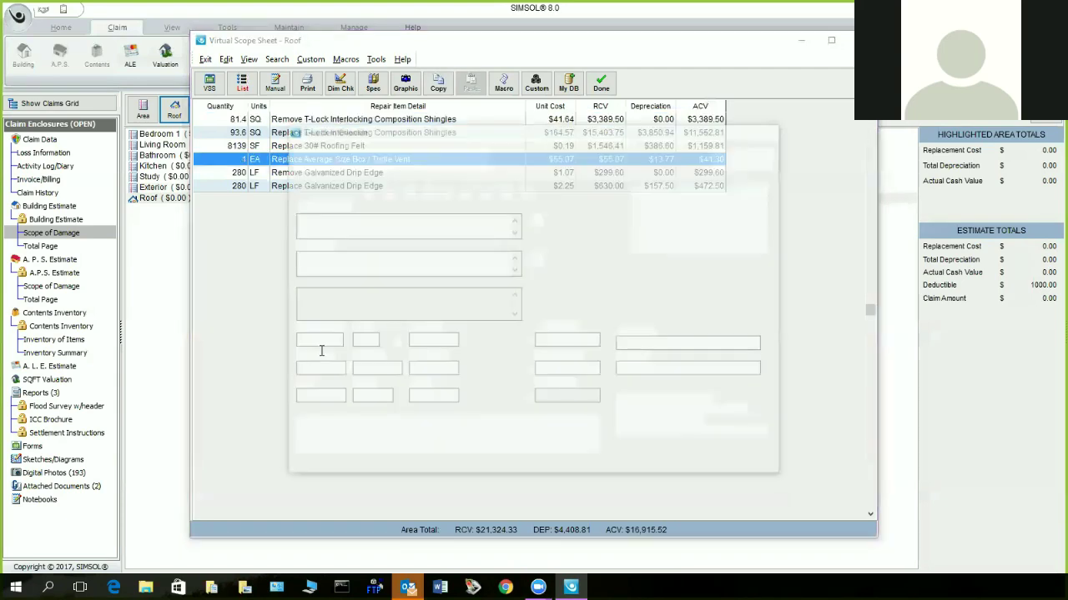
{"action": "key", "text": "BackSpace"}
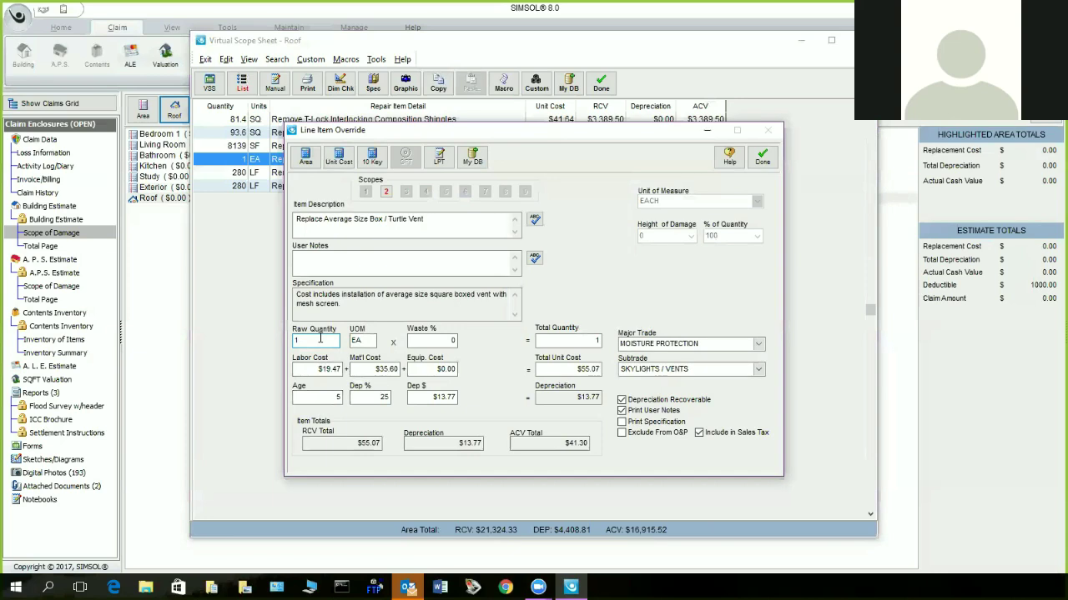
{"action": "type", "text": "10"}
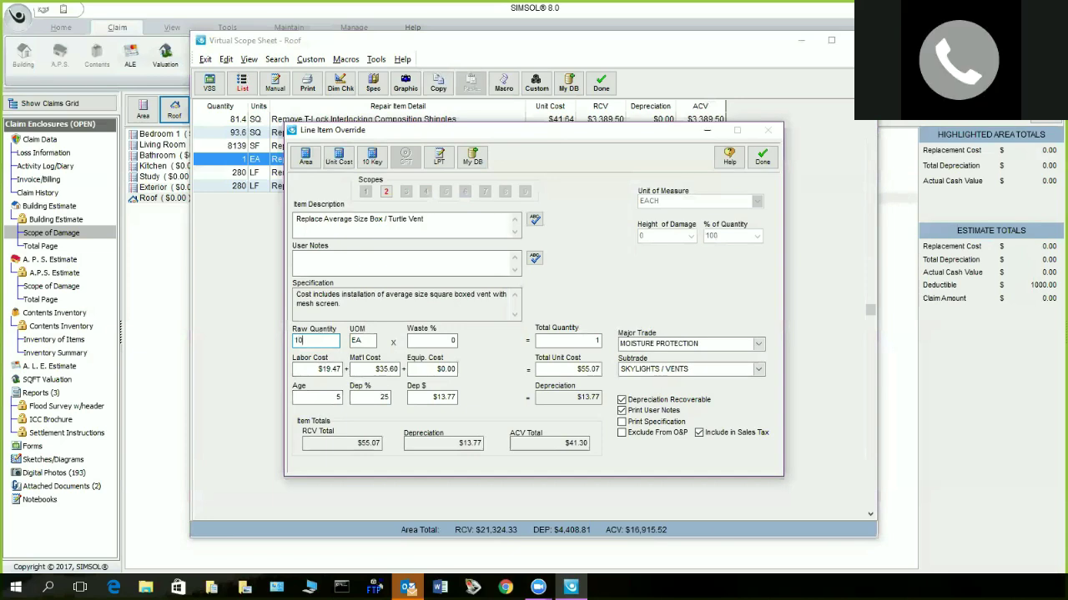
{"action": "left_click", "coordinate": [761, 157]}
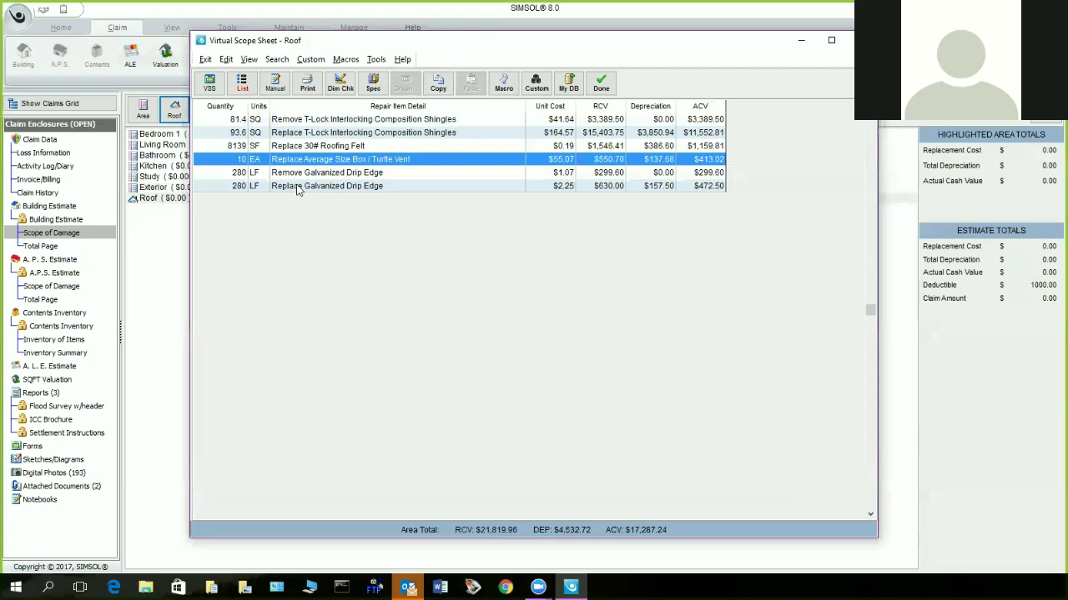
- Return to the repair registry and search its line items for "boot"
{"action": "left_click", "coordinate": [209, 86]}
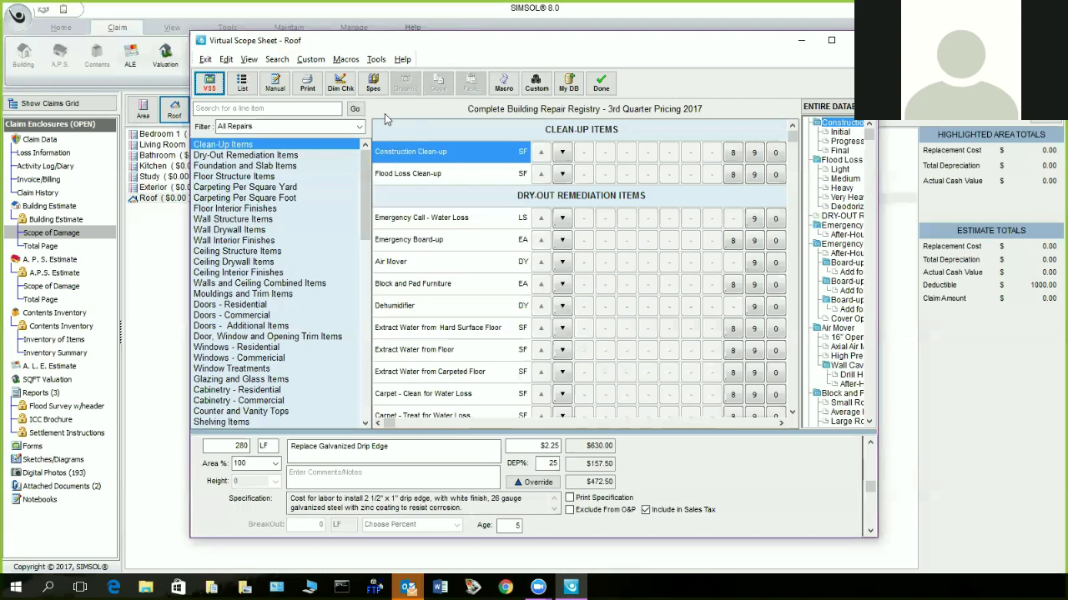
{"action": "left_click", "coordinate": [287, 107]}
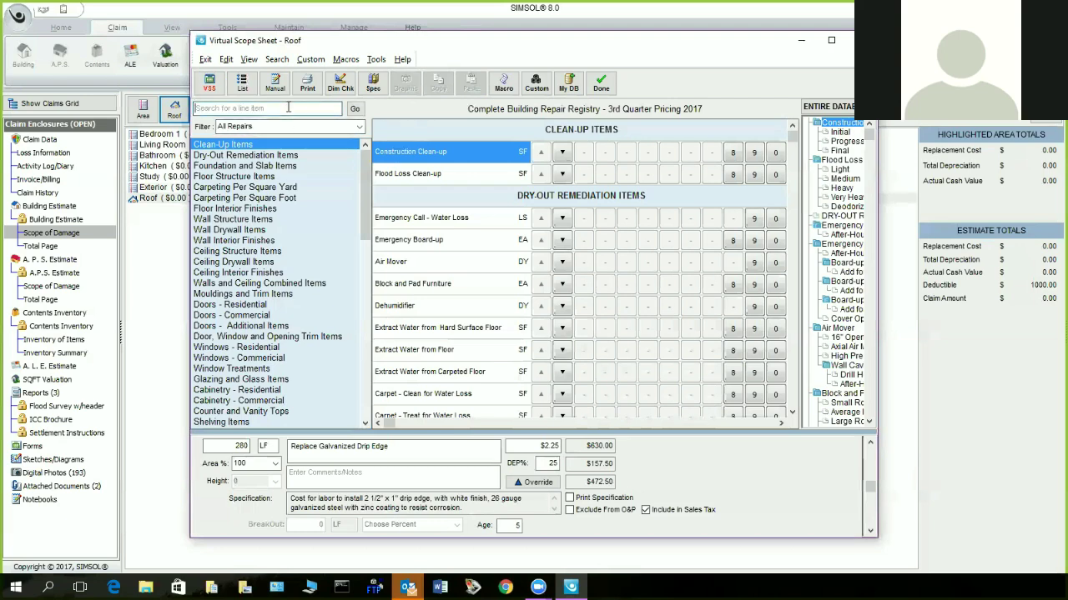
{"action": "type", "text": "roof"}
{"action": "key", "text": "Return"}
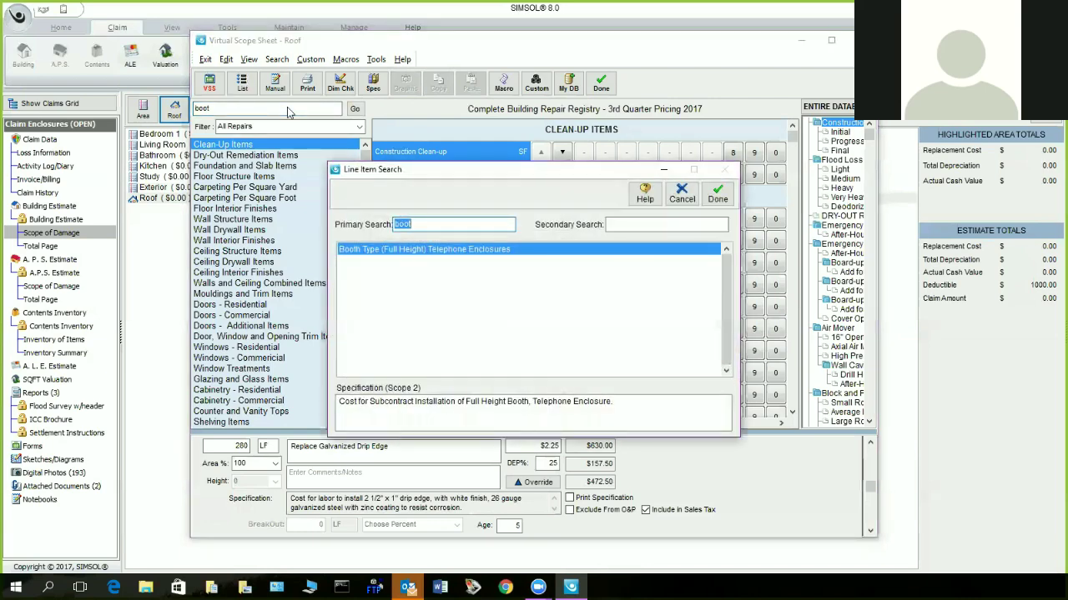
- Search the line items for "roof" narrowed by "jack", and choose Roof Jack for Composition Shingles
{"action": "key", "text": "BackSpace"}
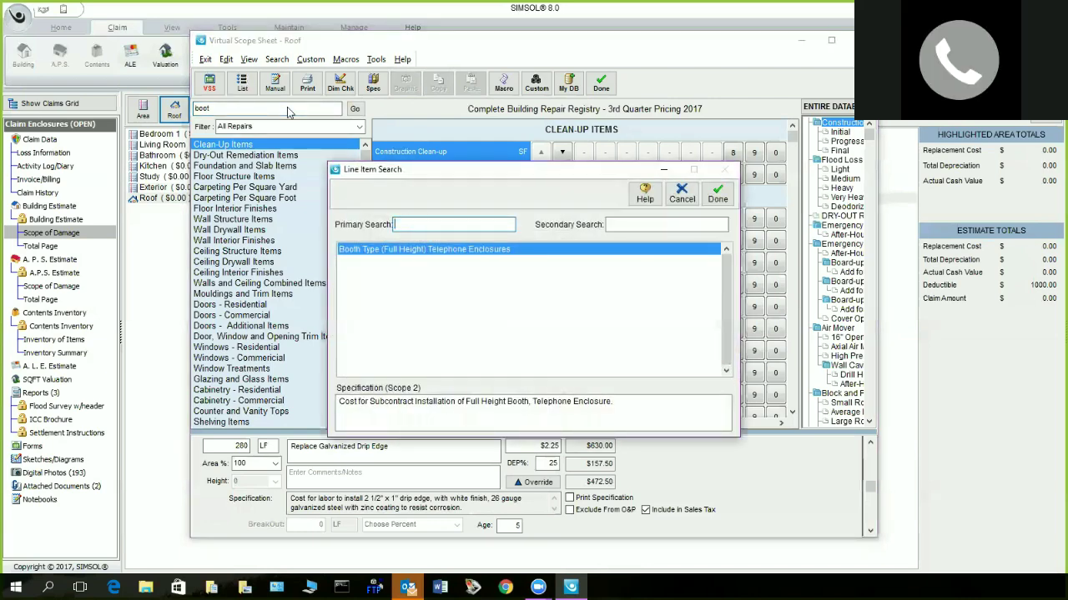
{"action": "type", "text": "roof"}
{"action": "key", "text": "Tab"}
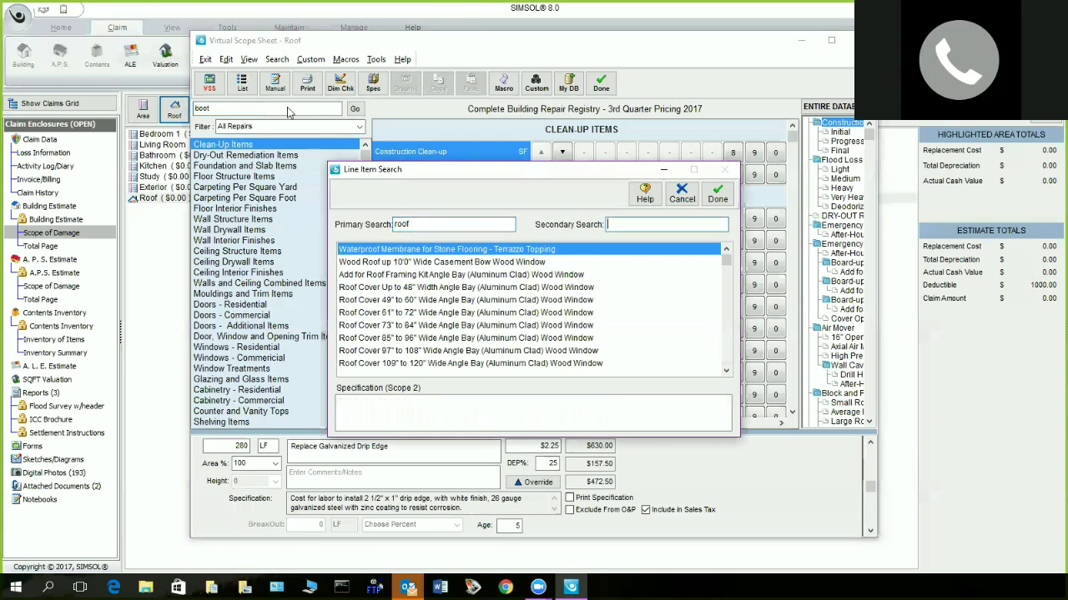
{"action": "type", "text": "jack"}
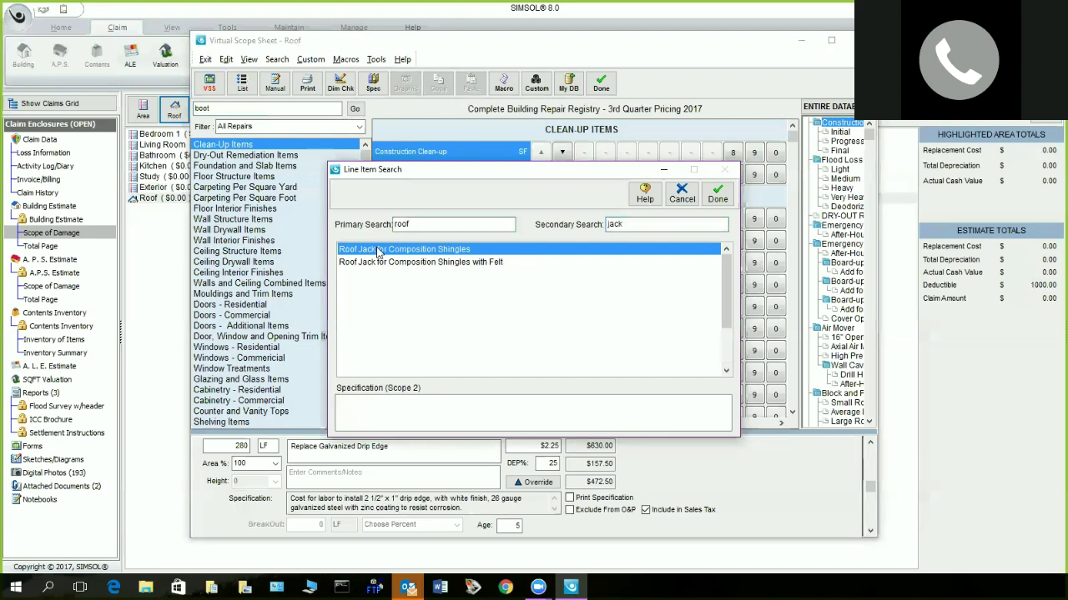
{"action": "double_click", "coordinate": [378, 250]}
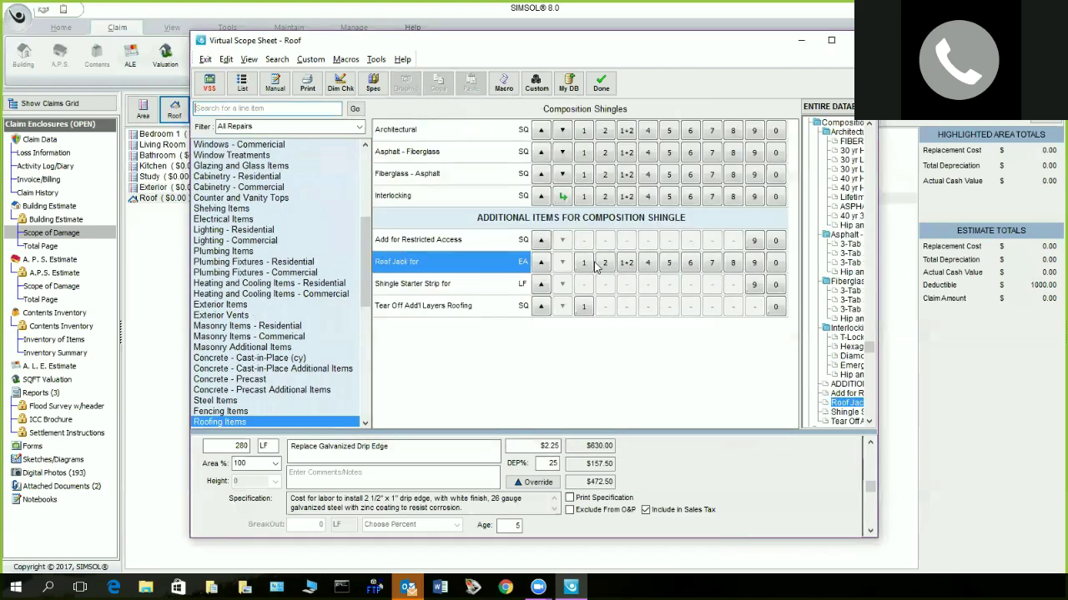
- Add removal and replacement of 5 roof jacks for composition shingles to the roof's scope
{"action": "left_click", "coordinate": [626, 262]}
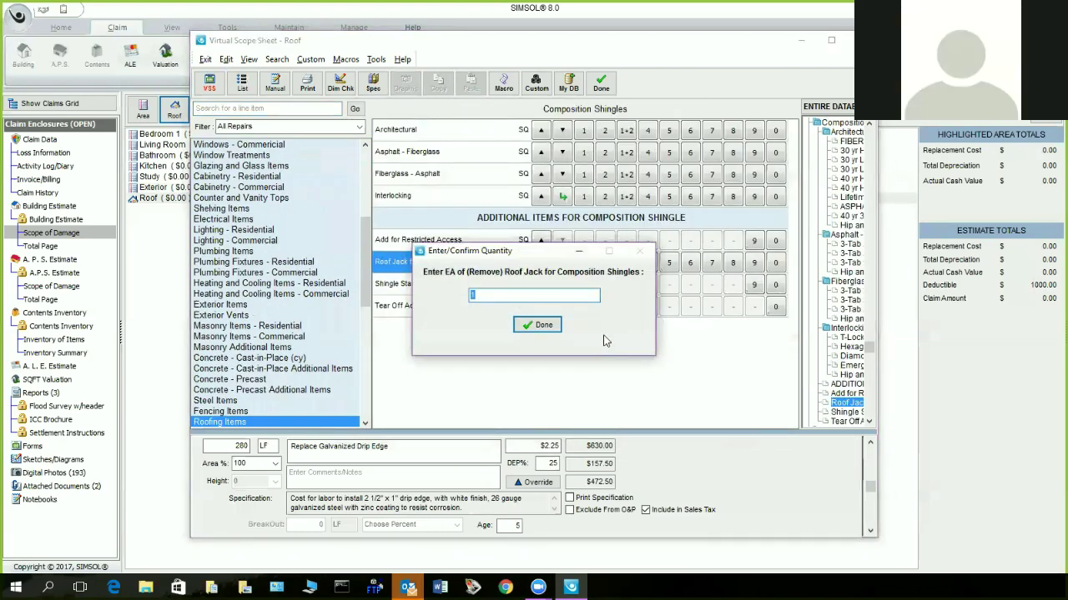
{"action": "type", "text": "5"}
{"action": "left_click", "coordinate": [537, 324]}
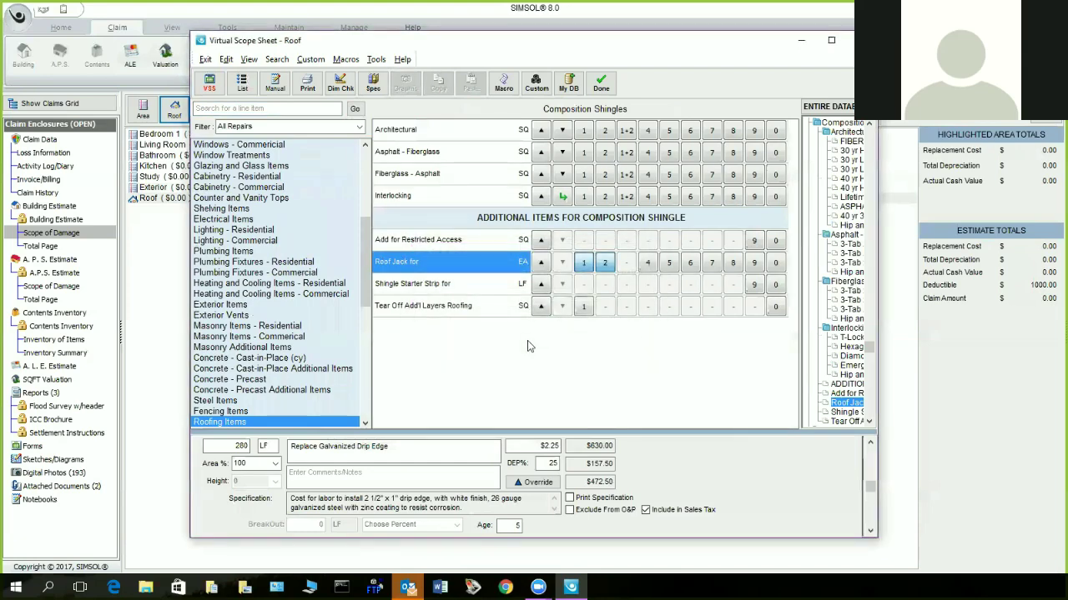
- Select all of the roof's repair items, start recording them as a macro, and finish the scope sheet
{"action": "left_click", "coordinate": [242, 83]}
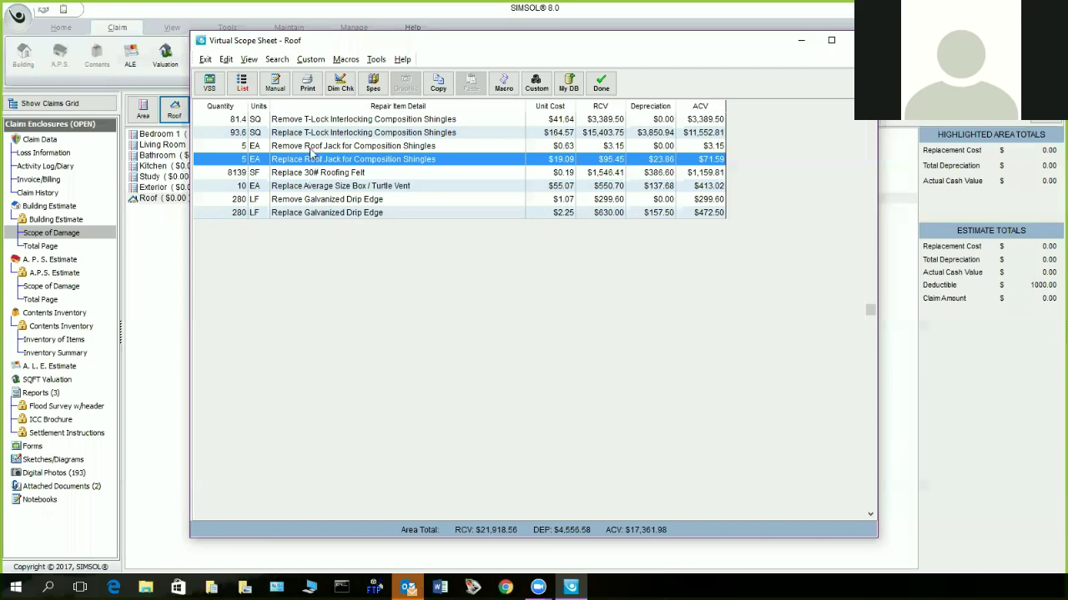
{"action": "left_click", "coordinate": [322, 126], "text": "shift"}
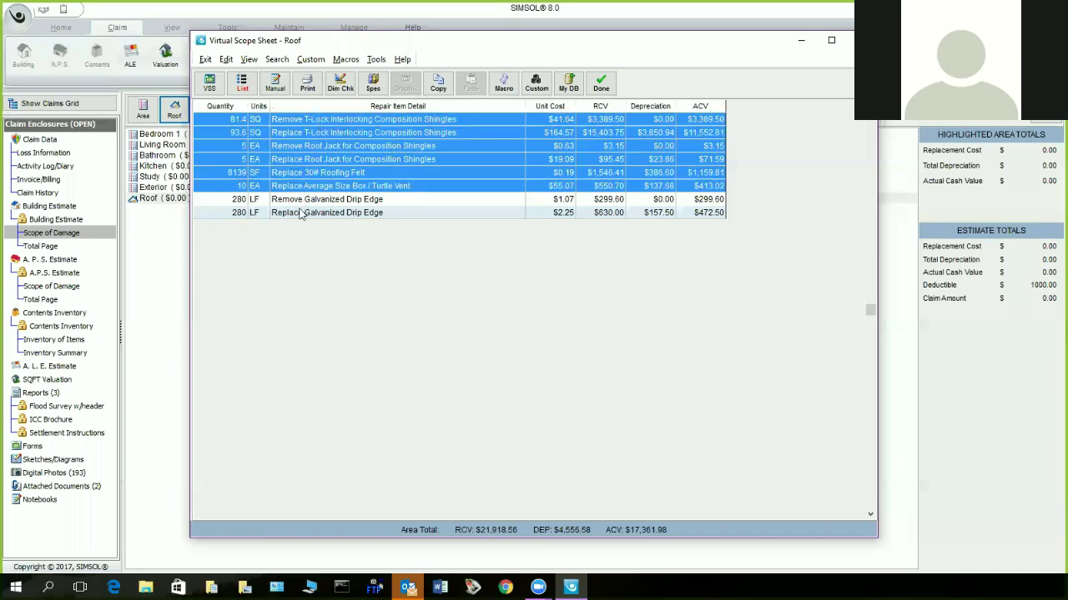
{"action": "left_click", "coordinate": [302, 213], "text": "shift"}
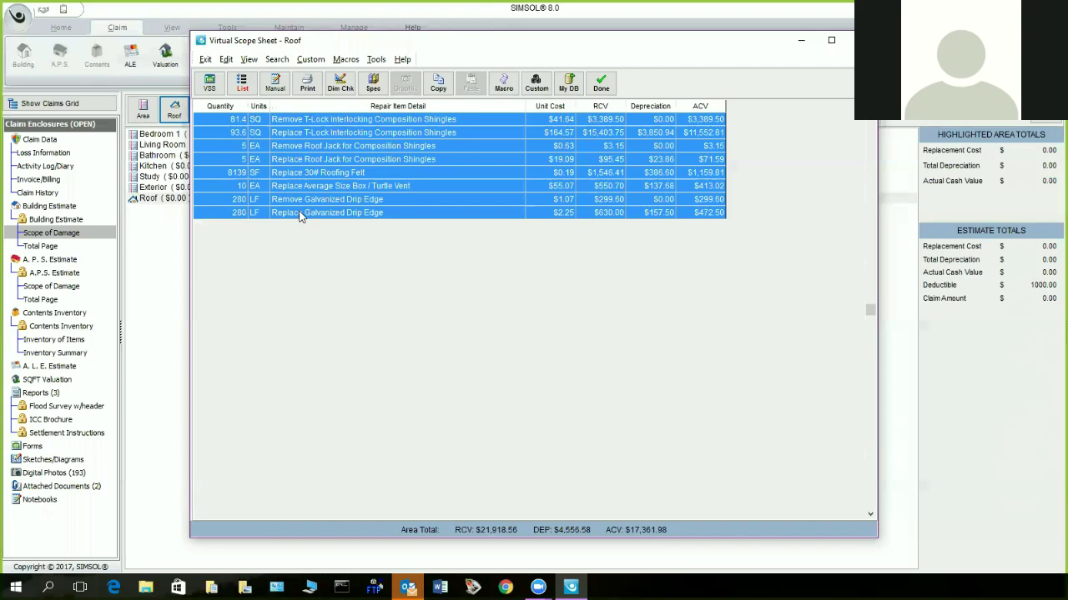
{"action": "left_click", "coordinate": [342, 60]}
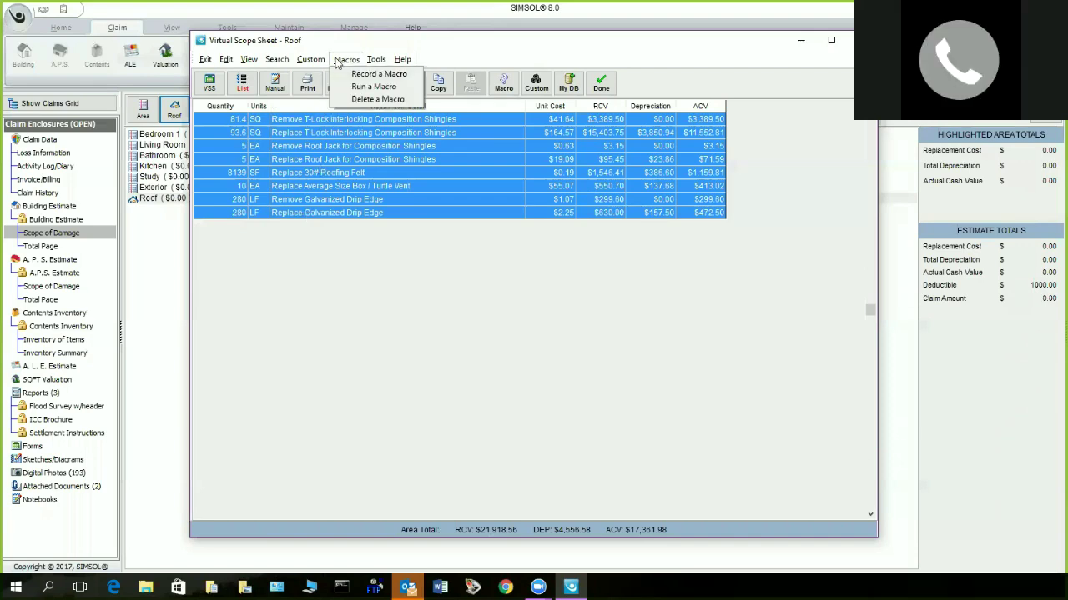
{"action": "left_click", "coordinate": [358, 87]}
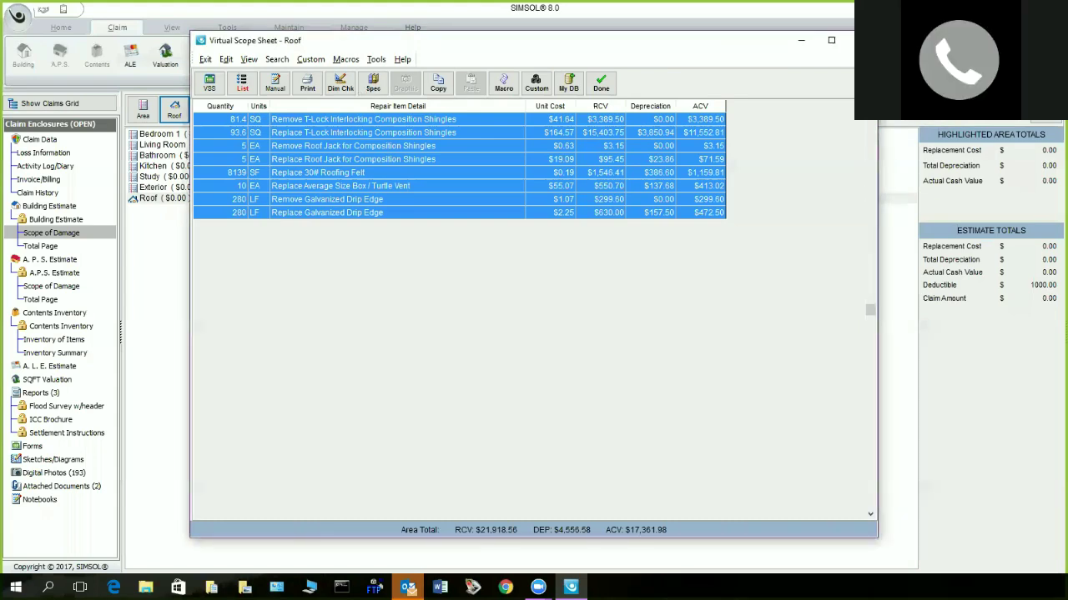
{"action": "left_click", "coordinate": [344, 60]}
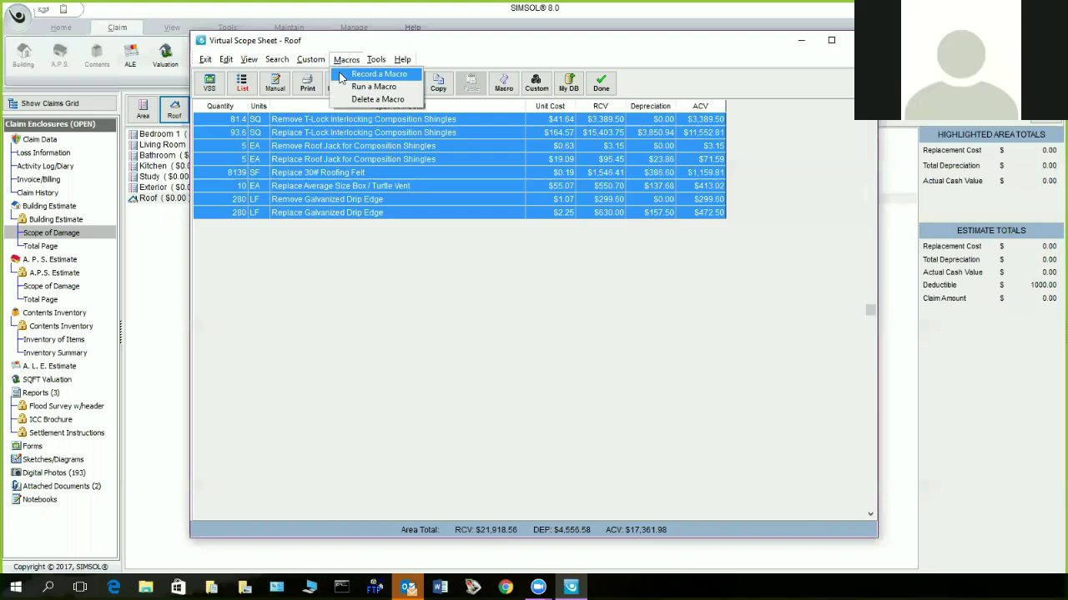
{"action": "left_click", "coordinate": [342, 75]}
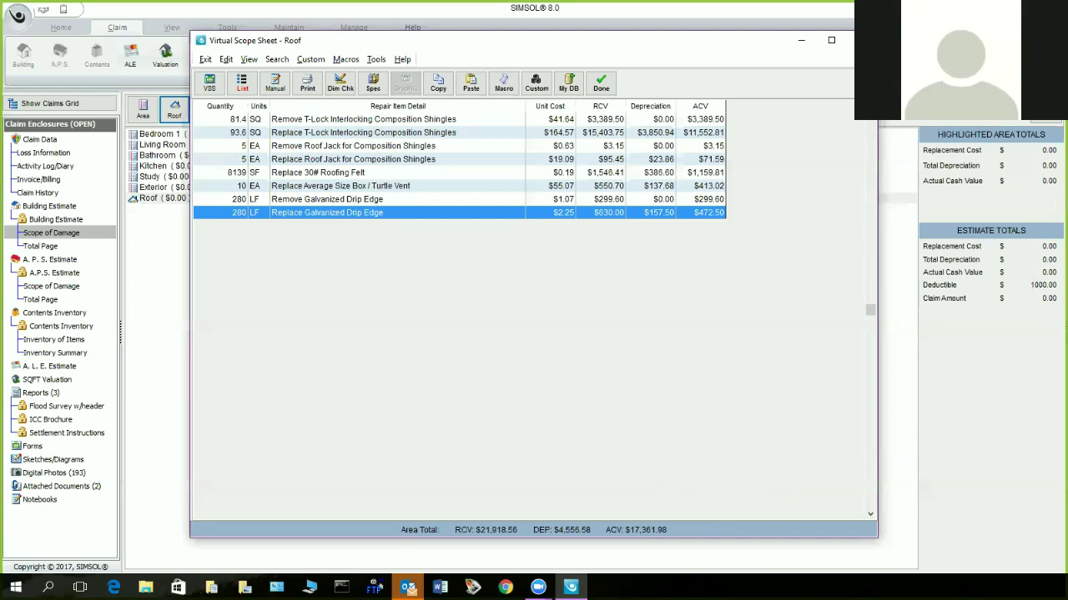
{"action": "left_click", "coordinate": [601, 84]}
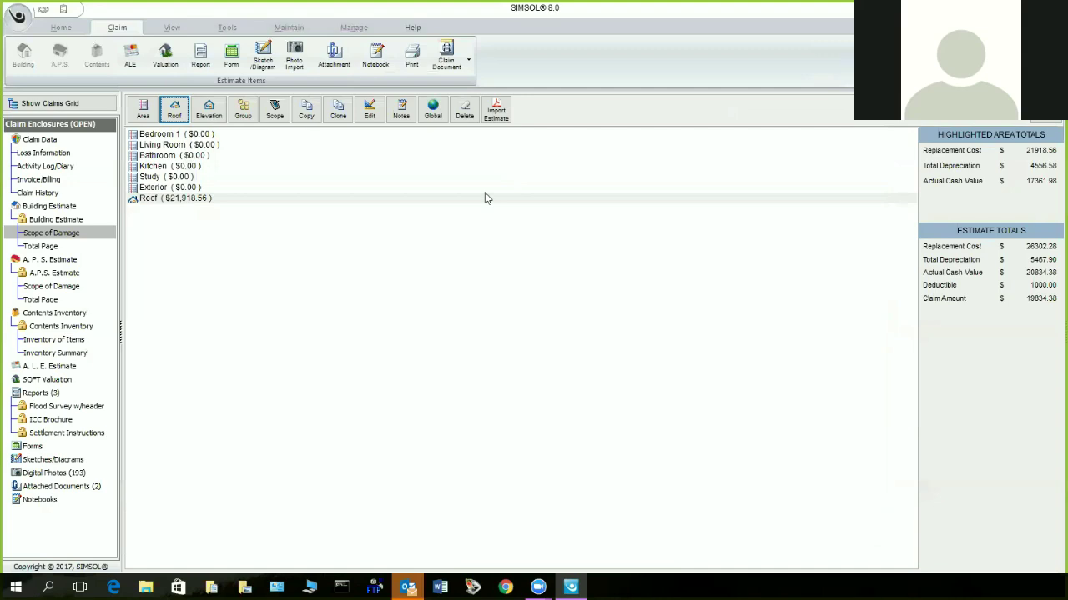
- Add the USAA EFT form from the WYO Carrier (Non-Direct) Flood Forms group to the claim and review its fields
{"action": "left_click", "coordinate": [33, 448]}
{"action": "right_click", "coordinate": [33, 448]}
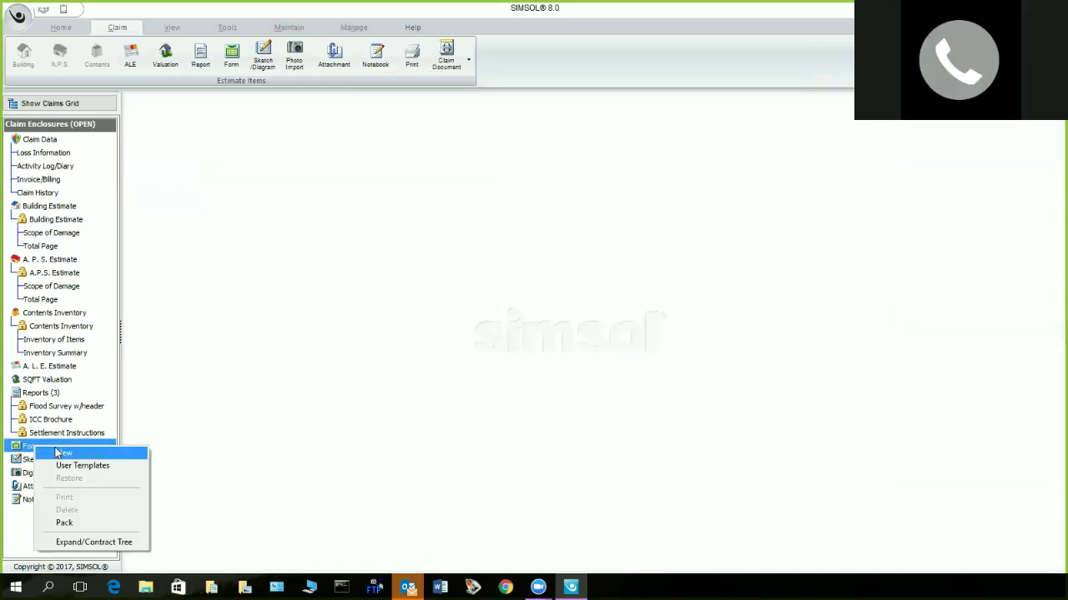
{"action": "left_click", "coordinate": [56, 452]}
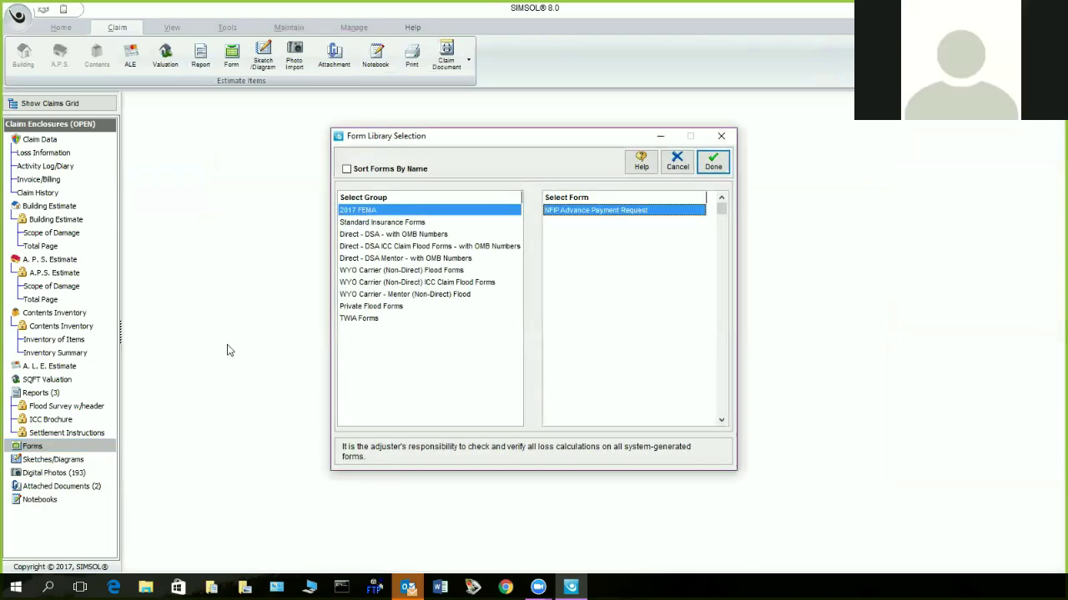
{"action": "left_click", "coordinate": [385, 270]}
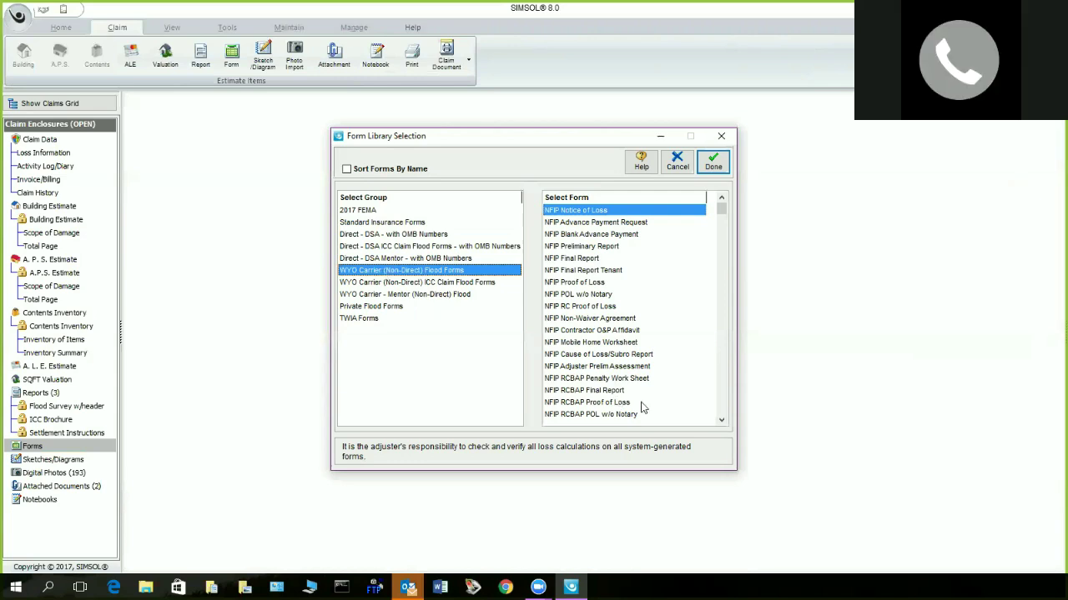
{"action": "left_click", "coordinate": [721, 421]}
{"action": "left_click", "coordinate": [721, 421]}
{"action": "left_click", "coordinate": [722, 422]}
{"action": "left_click", "coordinate": [722, 421]}
{"action": "left_click", "coordinate": [722, 421]}
{"action": "left_click", "coordinate": [722, 421]}
{"action": "left_click", "coordinate": [722, 421]}
{"action": "left_click", "coordinate": [721, 421]}
{"action": "left_click", "coordinate": [721, 421]}
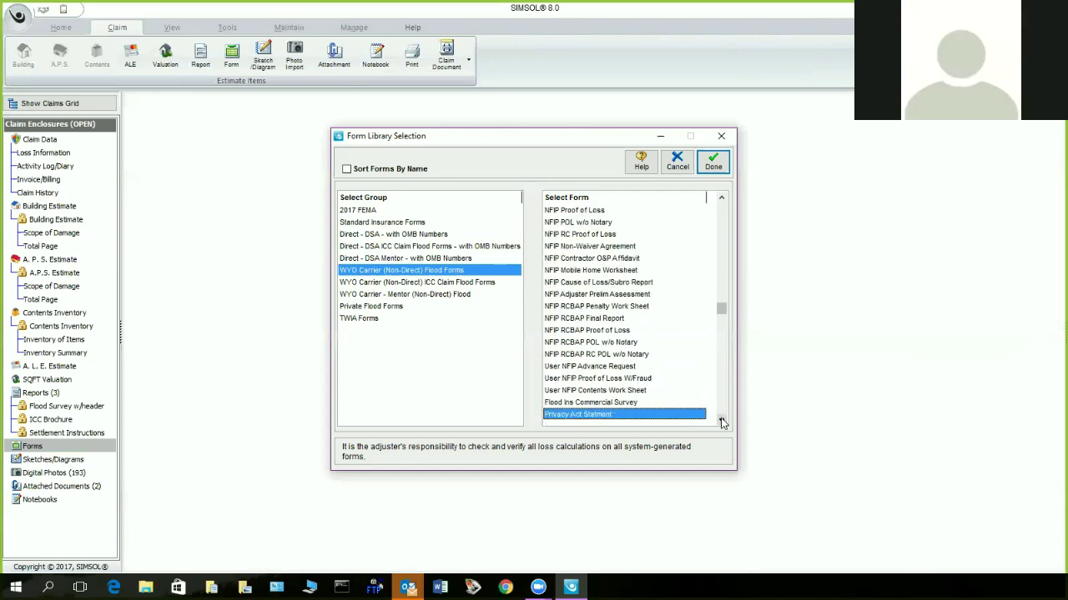
{"action": "left_click", "coordinate": [722, 421]}
{"action": "left_click", "coordinate": [722, 421]}
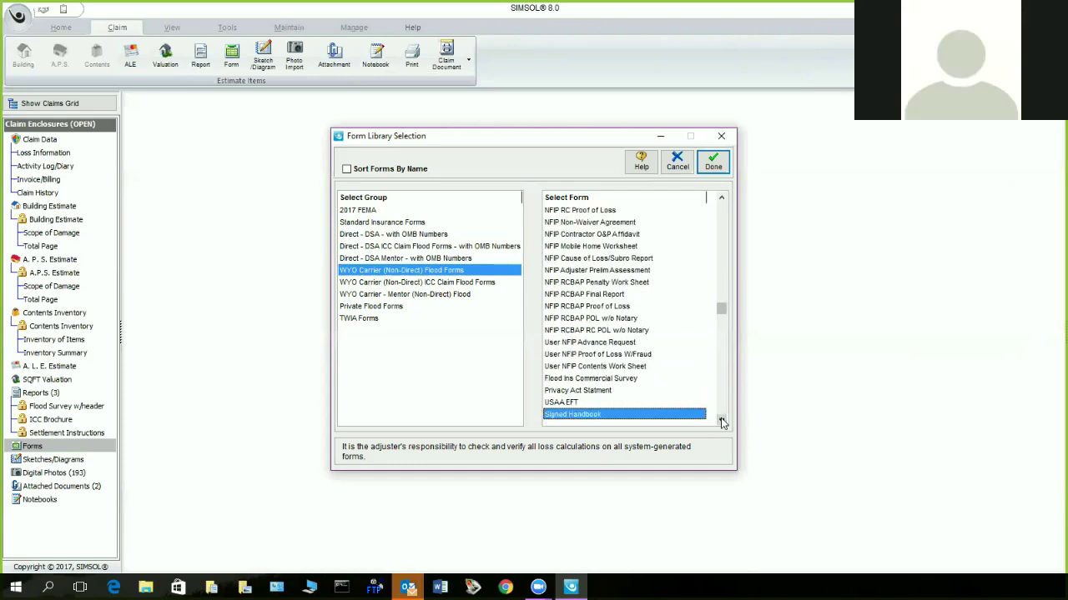
{"action": "left_click", "coordinate": [558, 403]}
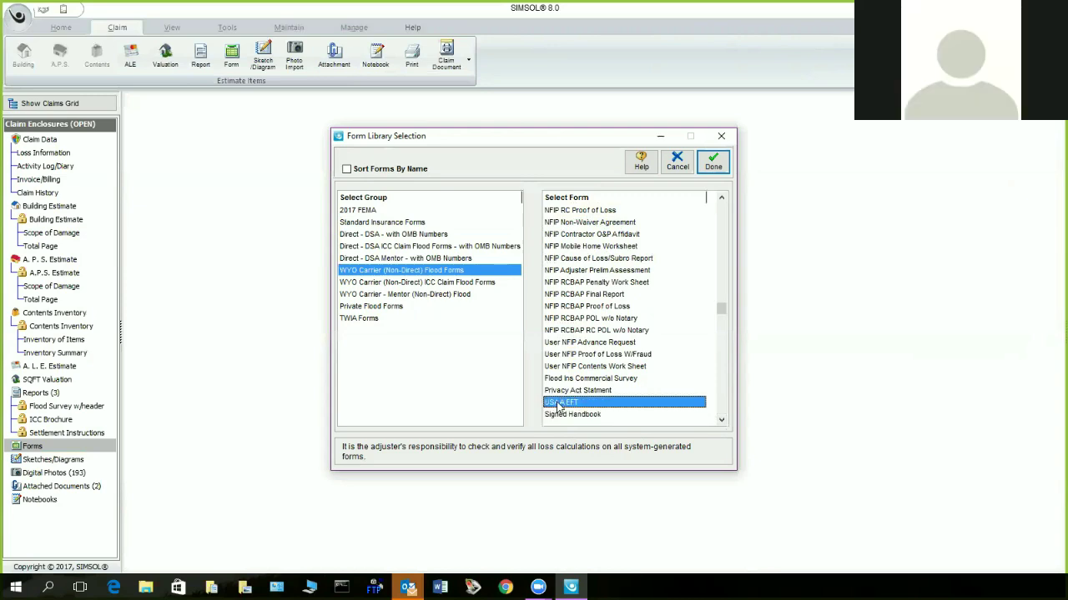
{"action": "left_click", "coordinate": [711, 166]}
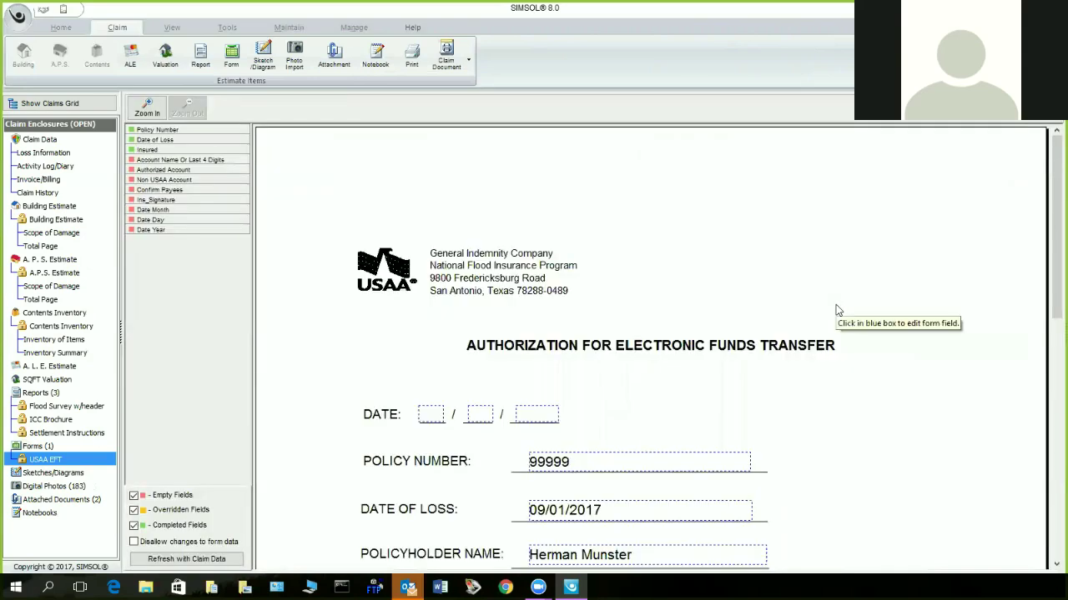
{"action": "left_click_drag", "start_coordinate": [1055, 242], "coordinate": [1055, 340]}
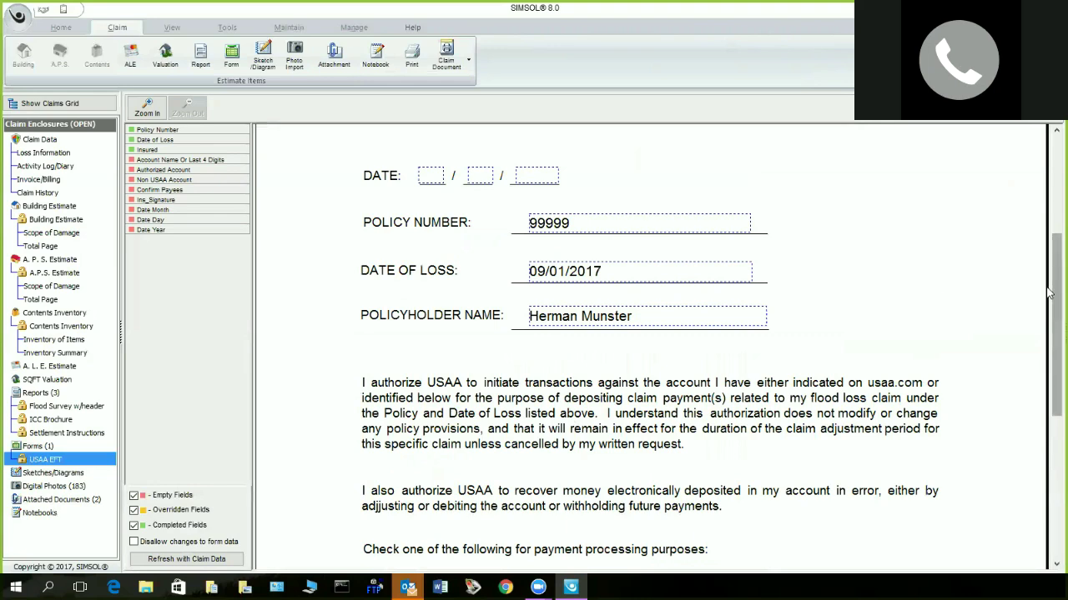
{"action": "left_click_drag", "start_coordinate": [1055, 334], "coordinate": [1055, 457]}
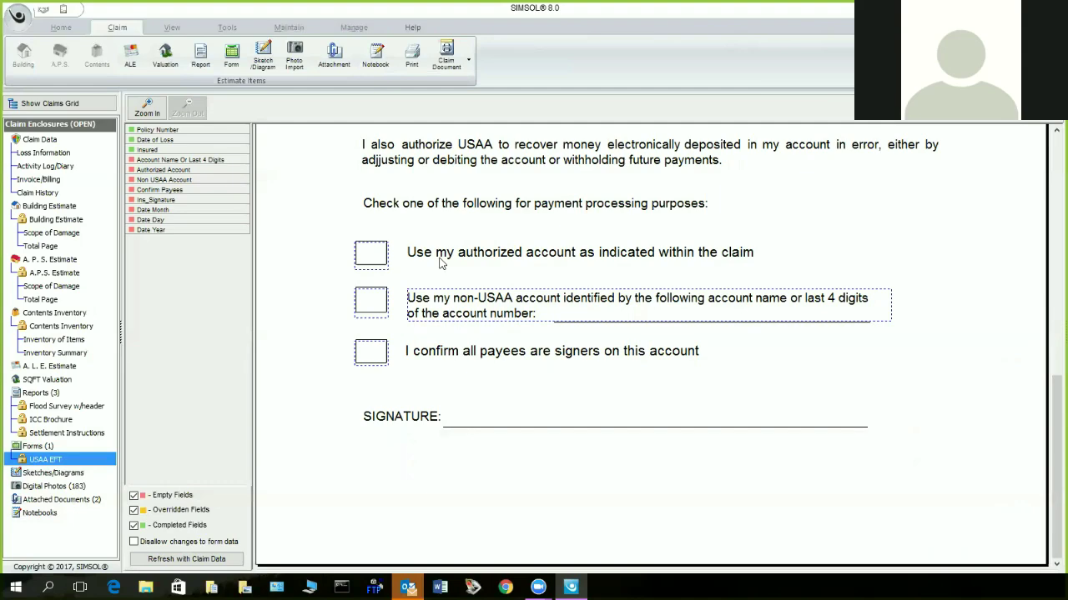
{"action": "left_click", "coordinate": [1054, 132]}
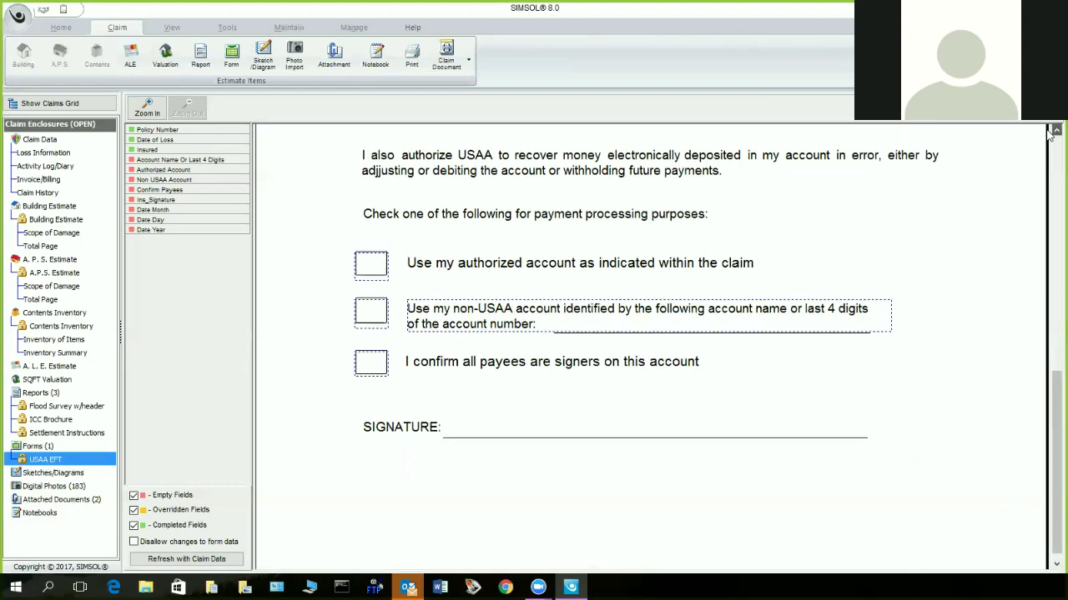
{"action": "left_click_drag", "start_coordinate": [1053, 132], "coordinate": [1053, 131]}
- Add the Signed Handbook form from the WYO Carrier (Non-Direct) Flood Forms group and review its signature section
{"action": "left_click", "coordinate": [33, 448]}
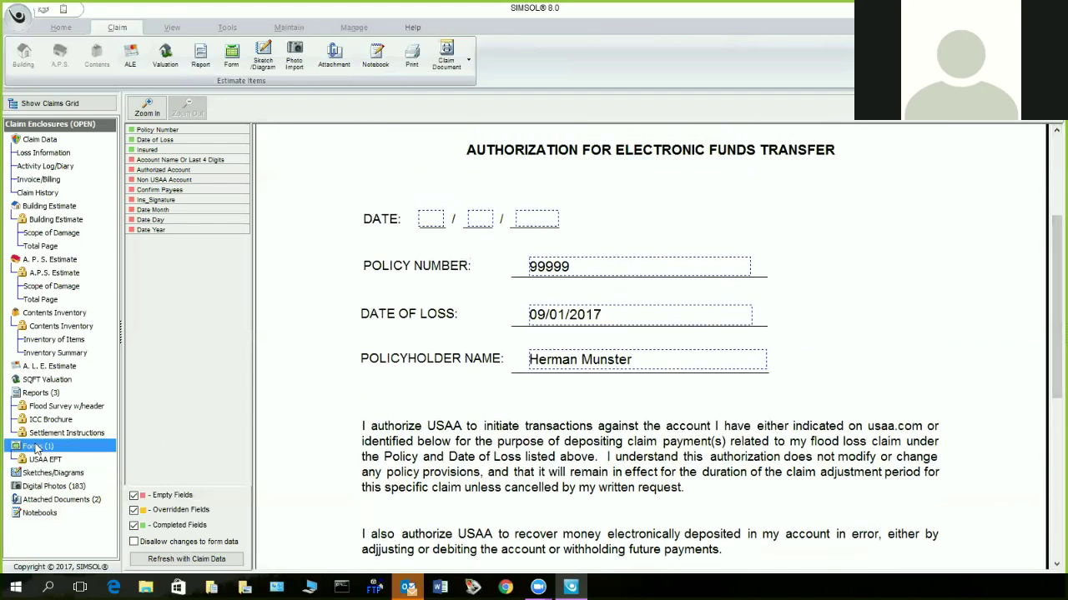
{"action": "right_click", "coordinate": [36, 449]}
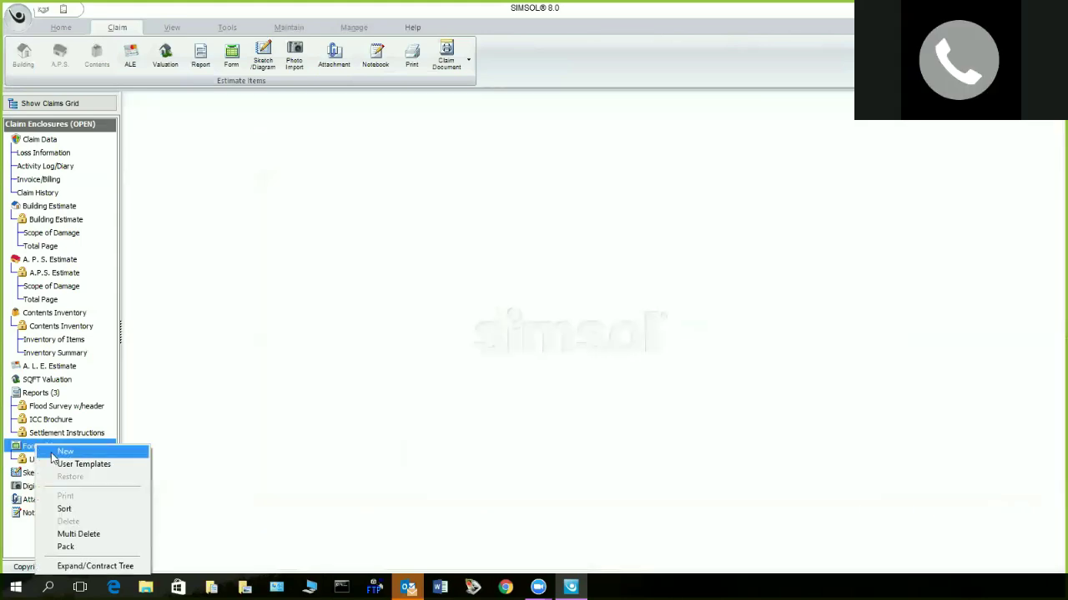
{"action": "left_click", "coordinate": [65, 451]}
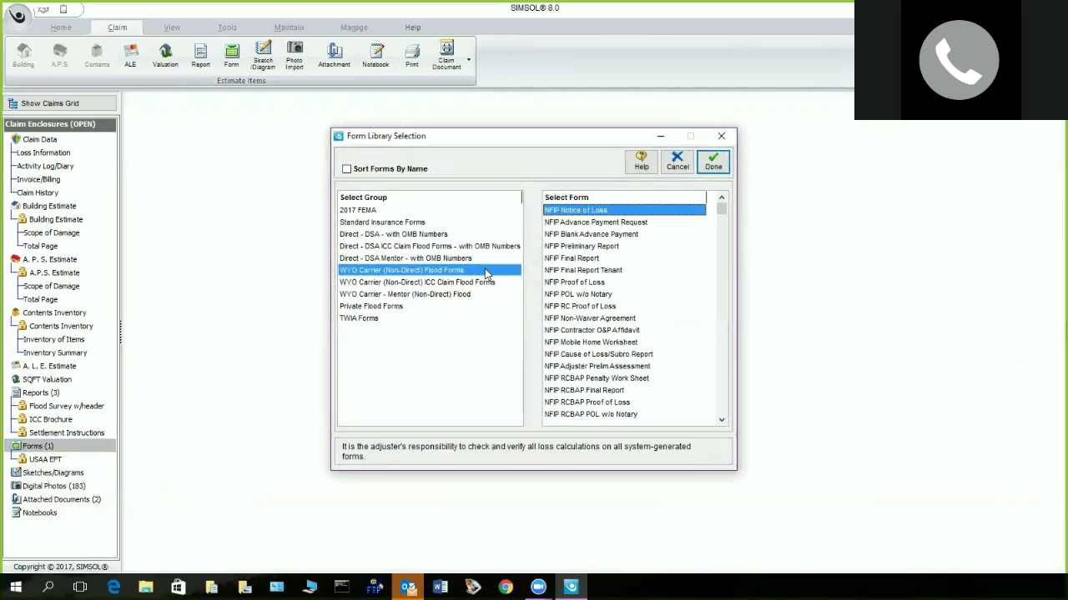
{"action": "left_click_drag", "start_coordinate": [722, 213], "coordinate": [746, 429]}
{"action": "left_click", "coordinate": [572, 415]}
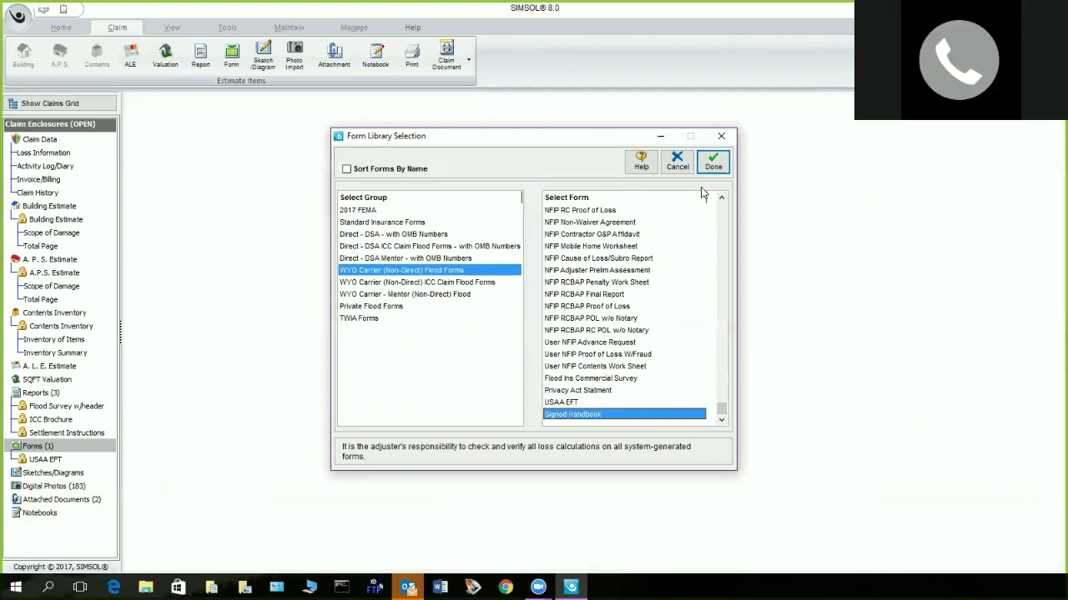
{"action": "left_click", "coordinate": [700, 171]}
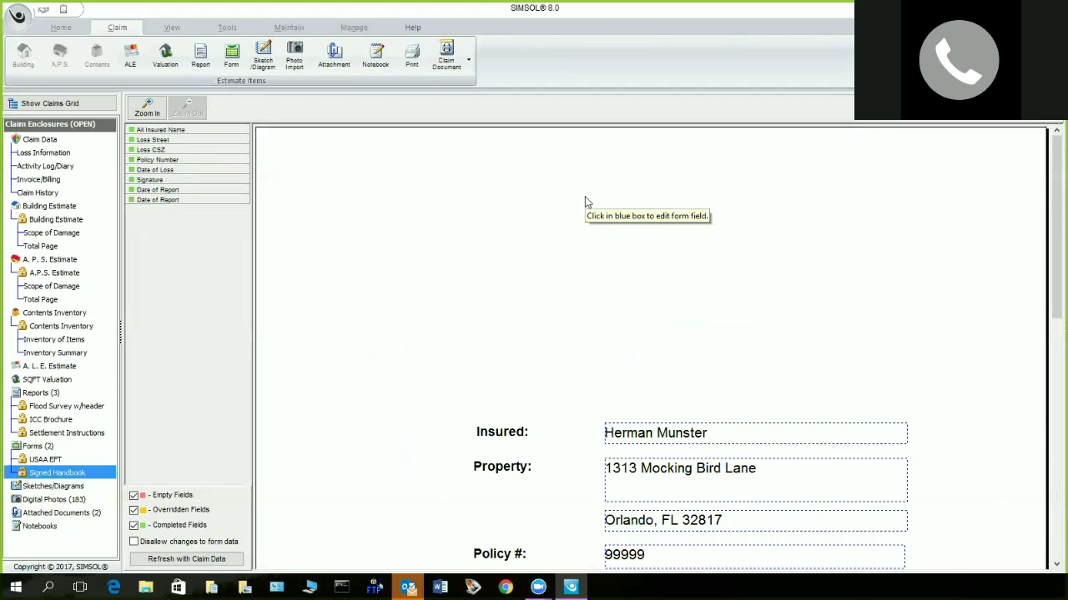
{"action": "mouse_move", "coordinate": [1050, 197]}
{"action": "left_mouse_down"}
{"action": "mouse_move", "coordinate": [1012, 422]}
{"action": "mouse_move", "coordinate": [996, 438]}
{"action": "left_mouse_up"}
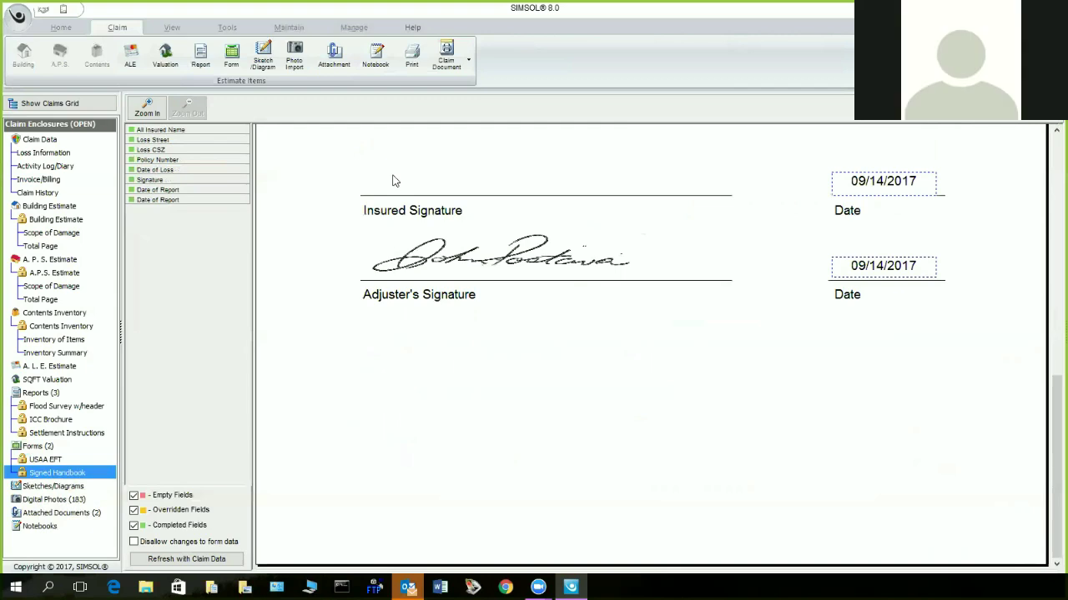
{"action": "left_click", "coordinate": [1053, 132]}
{"action": "left_click_drag", "start_coordinate": [1051, 133], "coordinate": [1051, 133]}
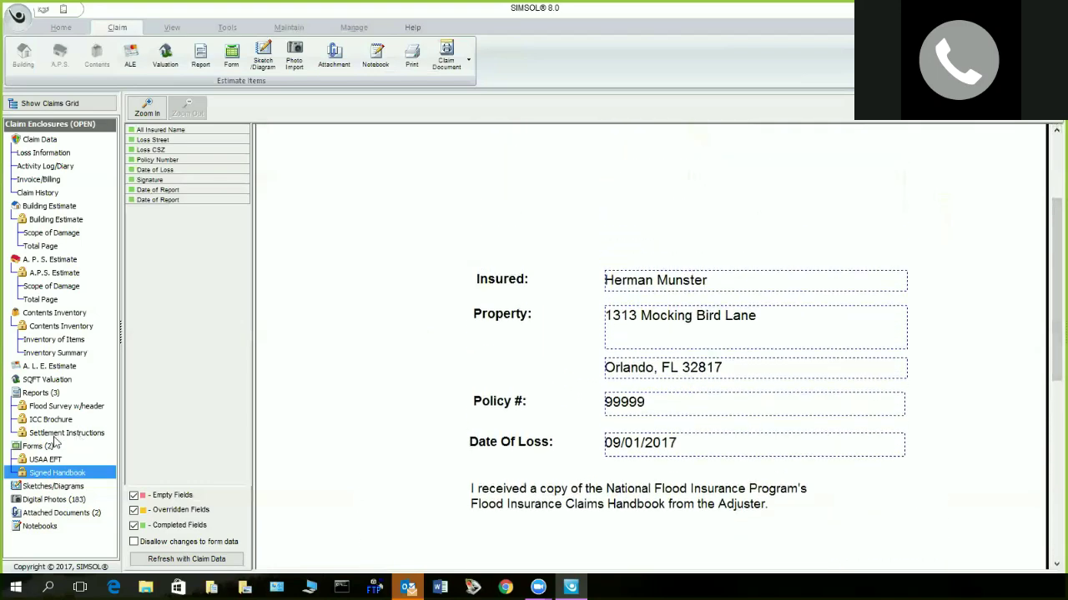
- Add the NFIP Advance Payment Request from the 2017 FEMA form group to the claim and look it through
{"action": "left_click", "coordinate": [37, 449]}
{"action": "right_click", "coordinate": [37, 451]}
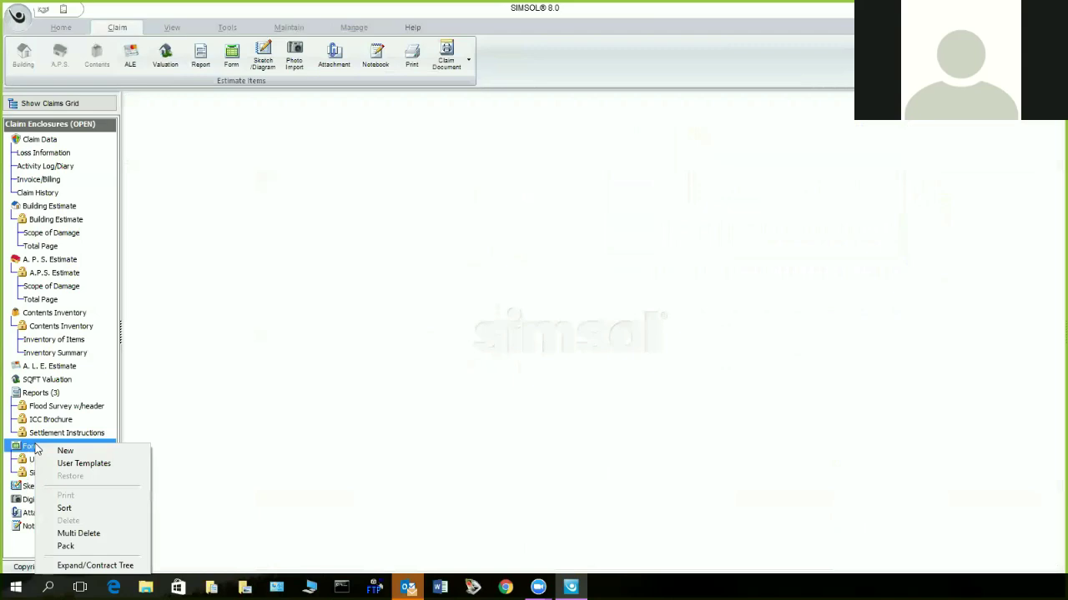
{"action": "left_click", "coordinate": [65, 450]}
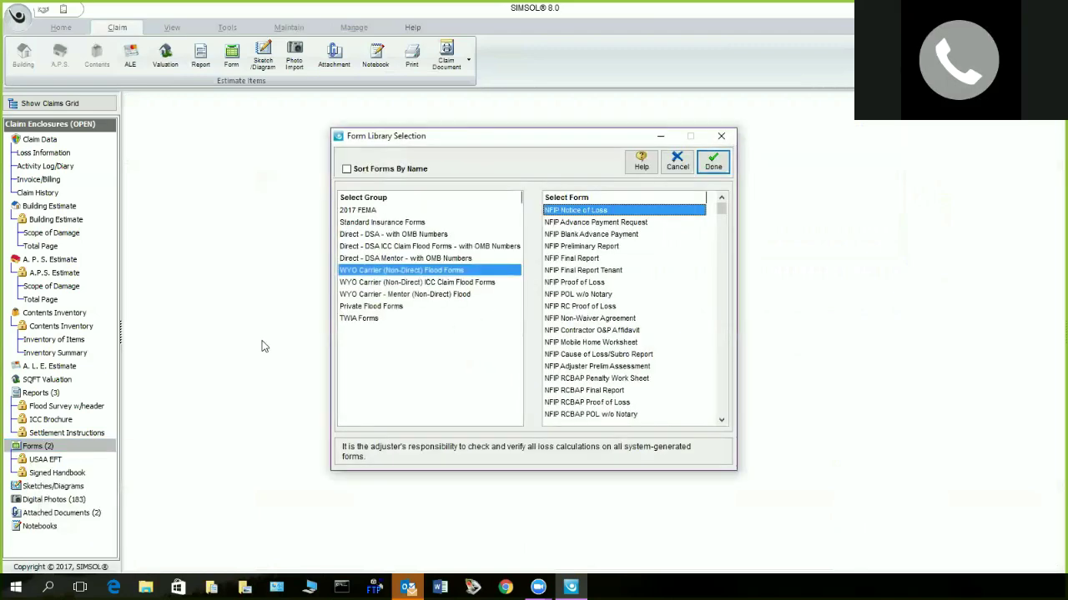
{"action": "left_click", "coordinate": [365, 212]}
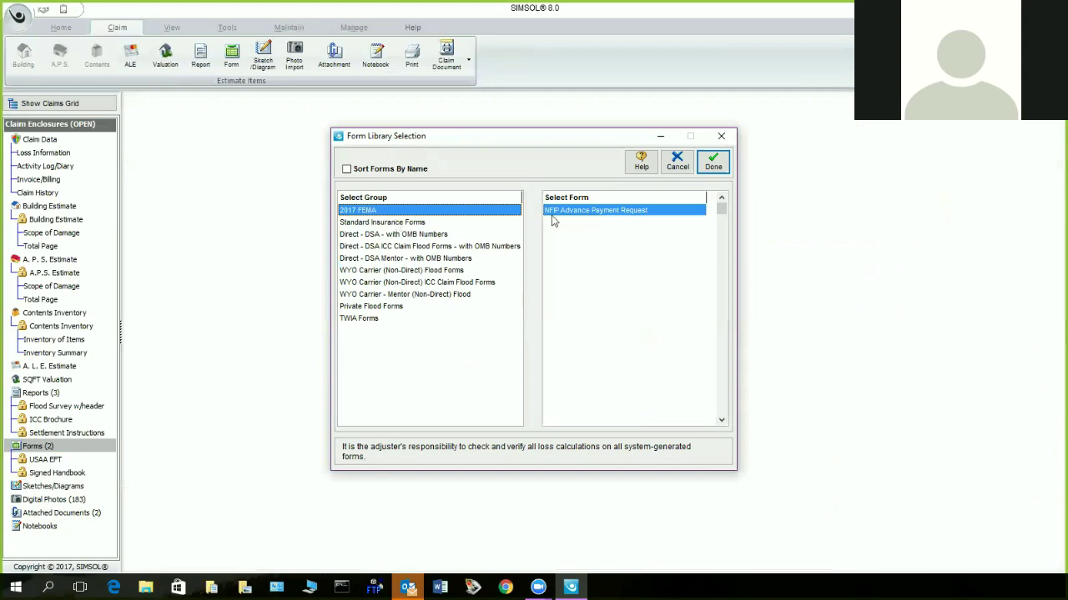
{"action": "left_click", "coordinate": [713, 161]}
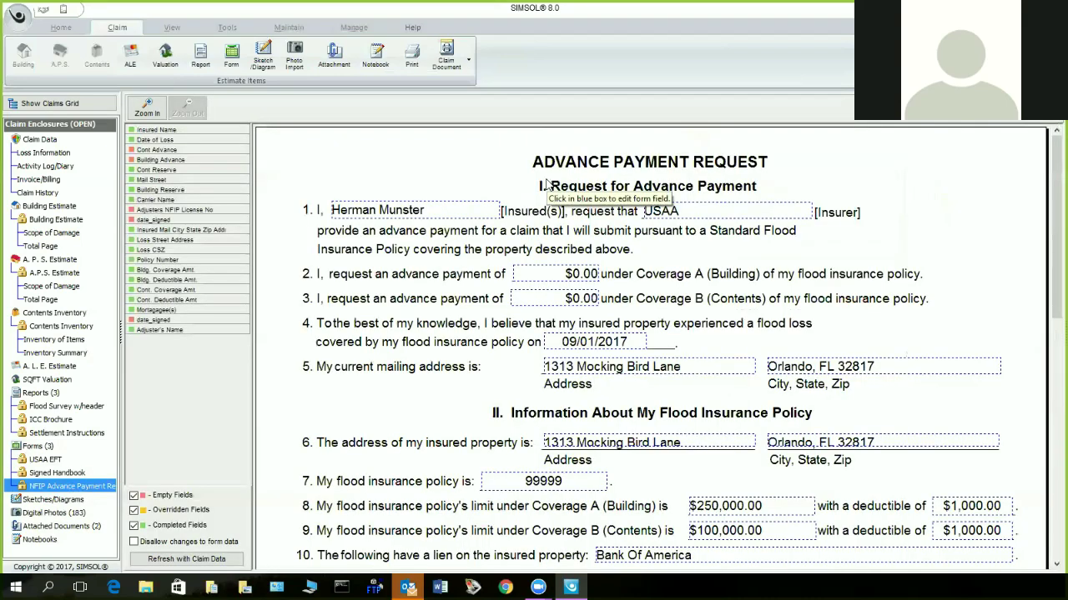
{"action": "left_click_drag", "start_coordinate": [1057, 160], "coordinate": [1028, 400]}
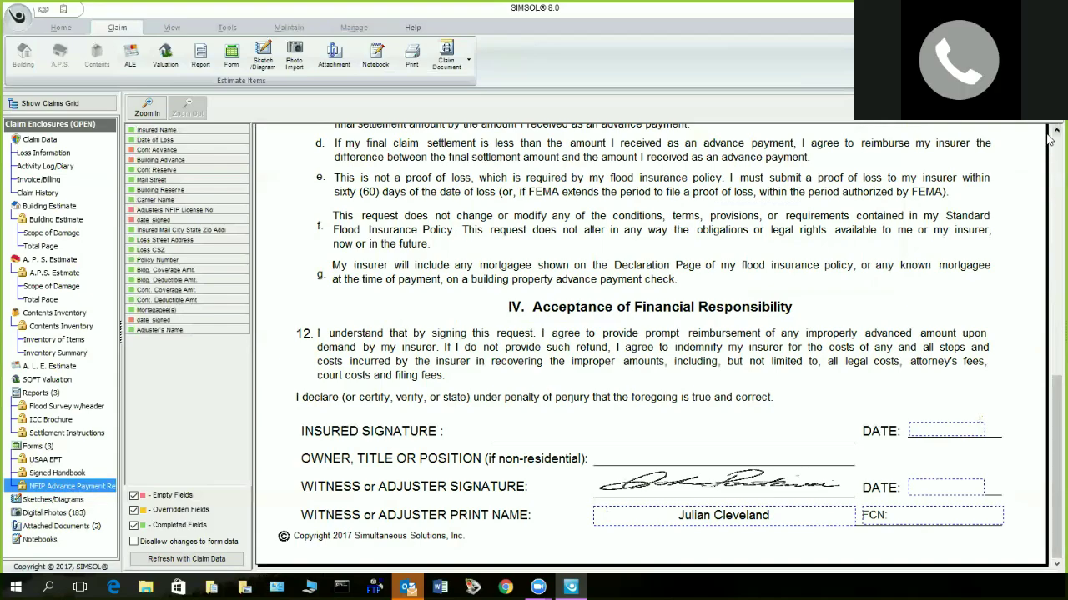
{"action": "scroll", "coordinate": [1050, 140], "scroll_direction": "up", "scroll_amount": 3}
{"action": "scroll", "coordinate": [1049, 140], "scroll_direction": "up", "scroll_amount": 3}
{"action": "scroll", "coordinate": [1050, 140], "scroll_direction": "up", "scroll_amount": 5}
{"action": "scroll", "coordinate": [1049, 140], "scroll_direction": "up", "scroll_amount": 5}
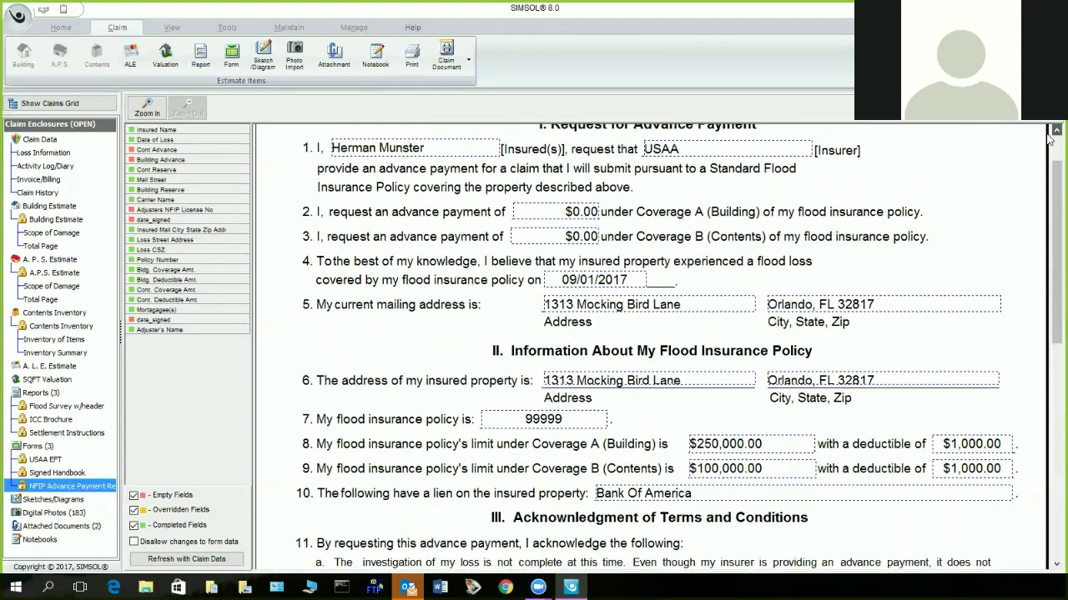
{"action": "scroll", "coordinate": [1049, 140], "scroll_direction": "up", "scroll_amount": 1}
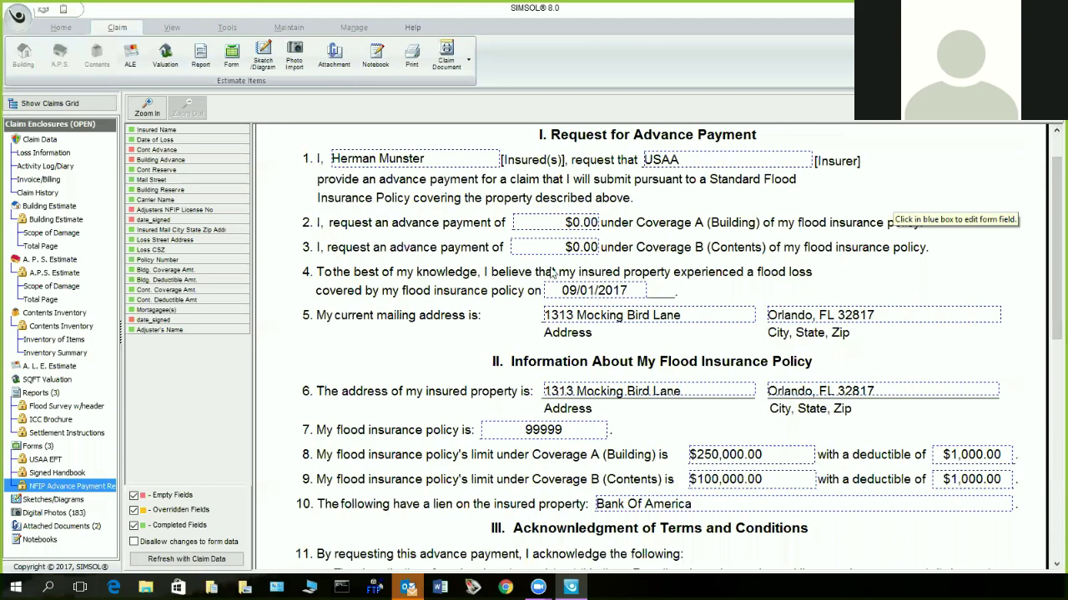
- Set the requested advance payments to $5,000 under Coverage A (Building) and $1,000 under Coverage B (Contents)
{"action": "left_click", "coordinate": [555, 228]}
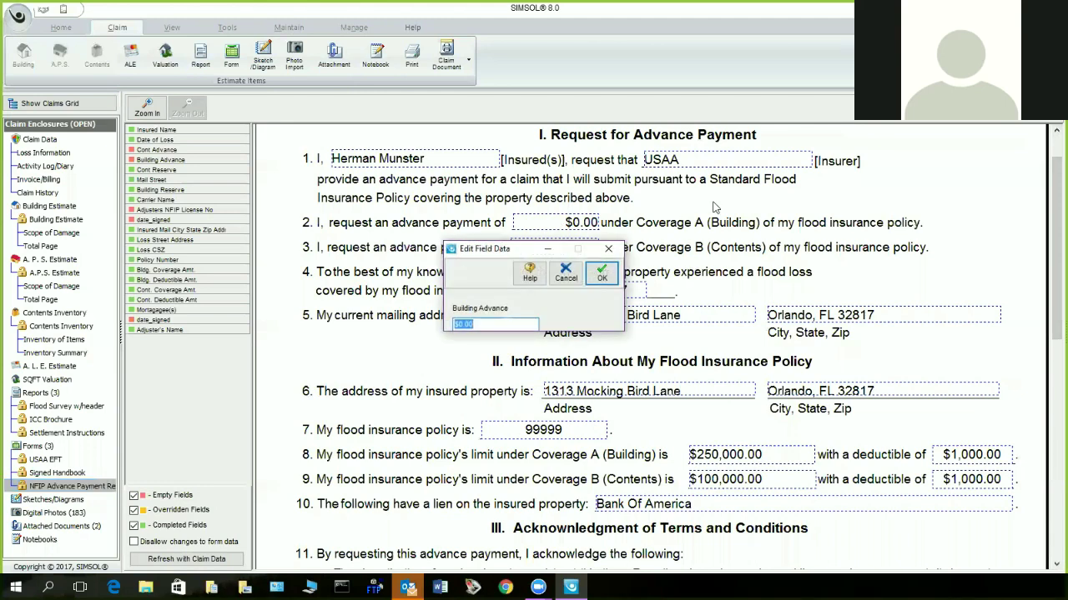
{"action": "type", "text": "5000"}
{"action": "left_click", "coordinate": [601, 272]}
{"action": "left_click", "coordinate": [576, 247]}
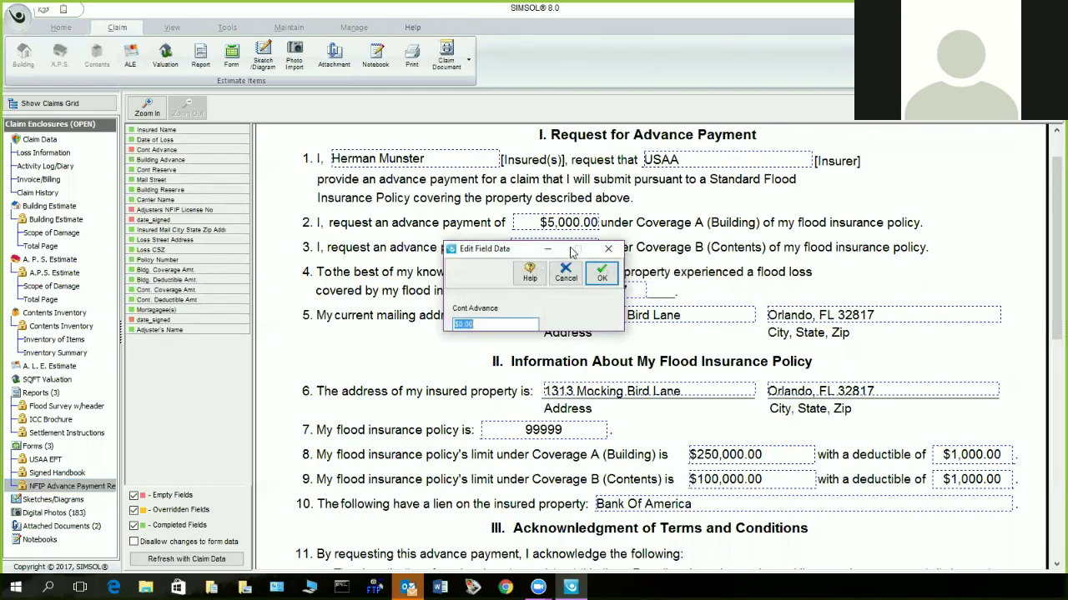
{"action": "type", "text": "1000"}
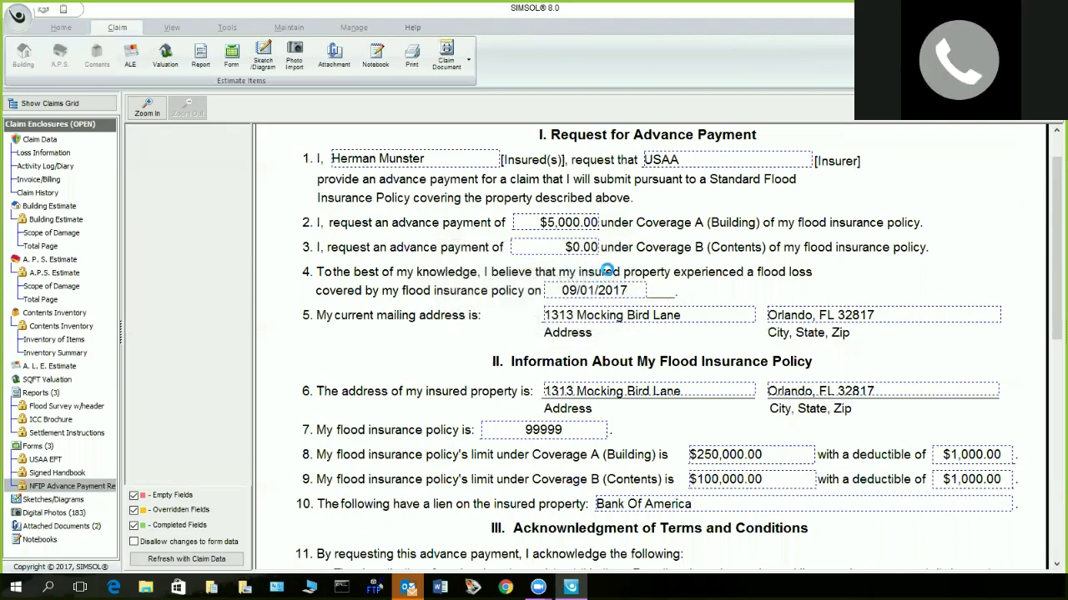
{"action": "left_click", "coordinate": [601, 273]}
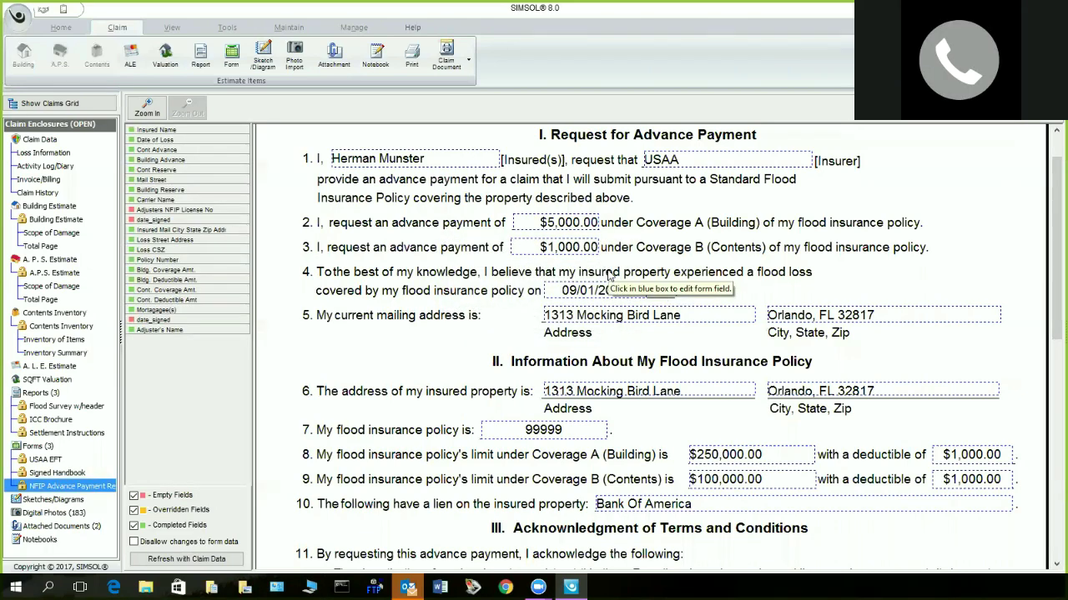
- Examine the advance payment request's terms and conditions, and start exiting SIMSOL
{"action": "left_click", "coordinate": [1056, 384]}
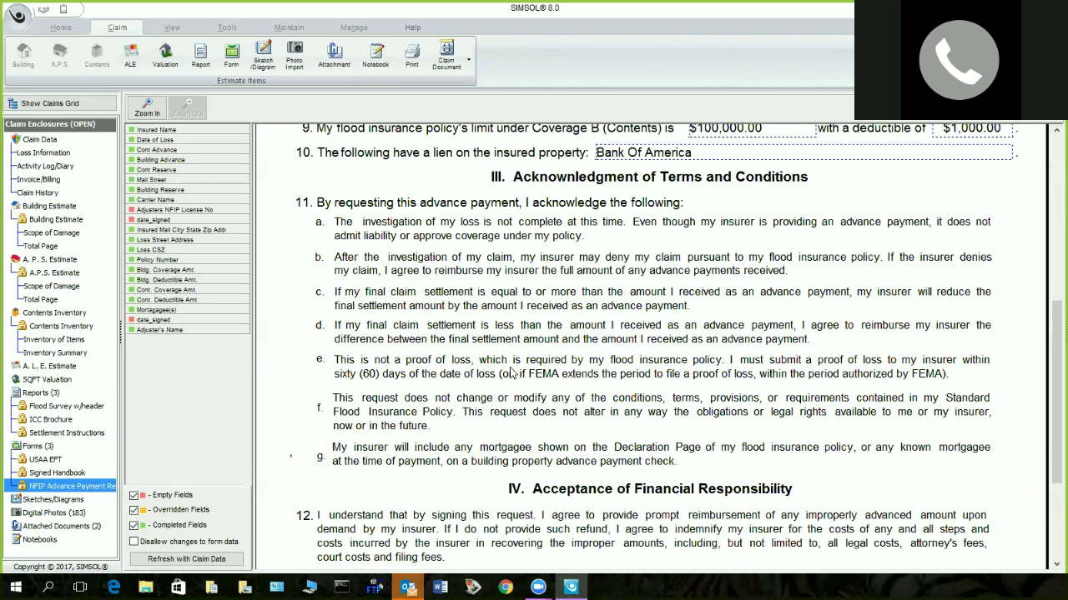
{"action": "key", "text": "alt+F4"}
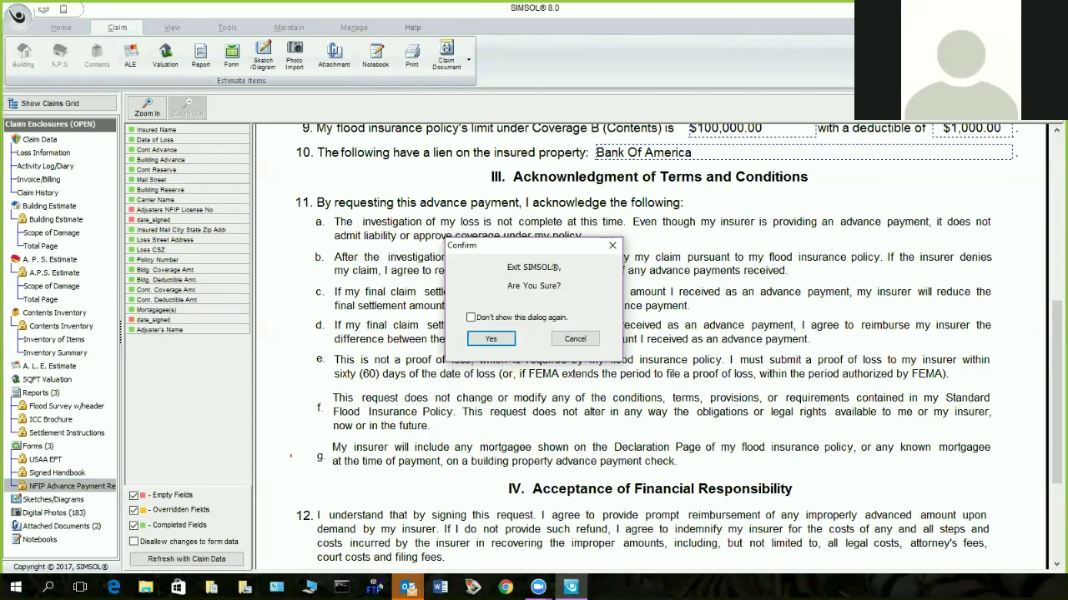